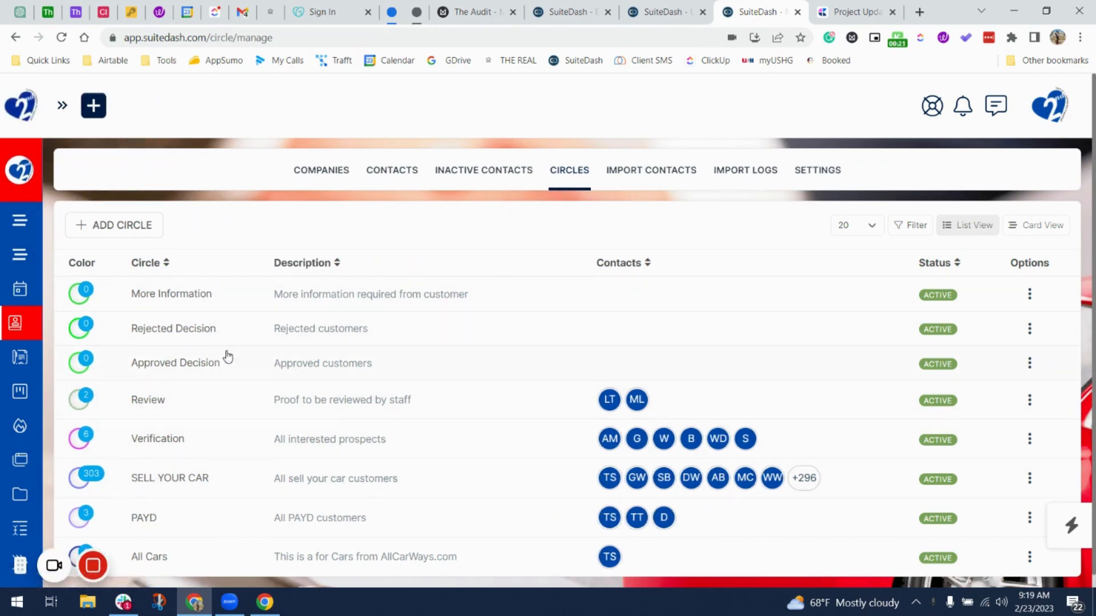
Step: Examine the Review portal page's assignments and page content, including the progress steps and the closing message
left_click(660, 12)
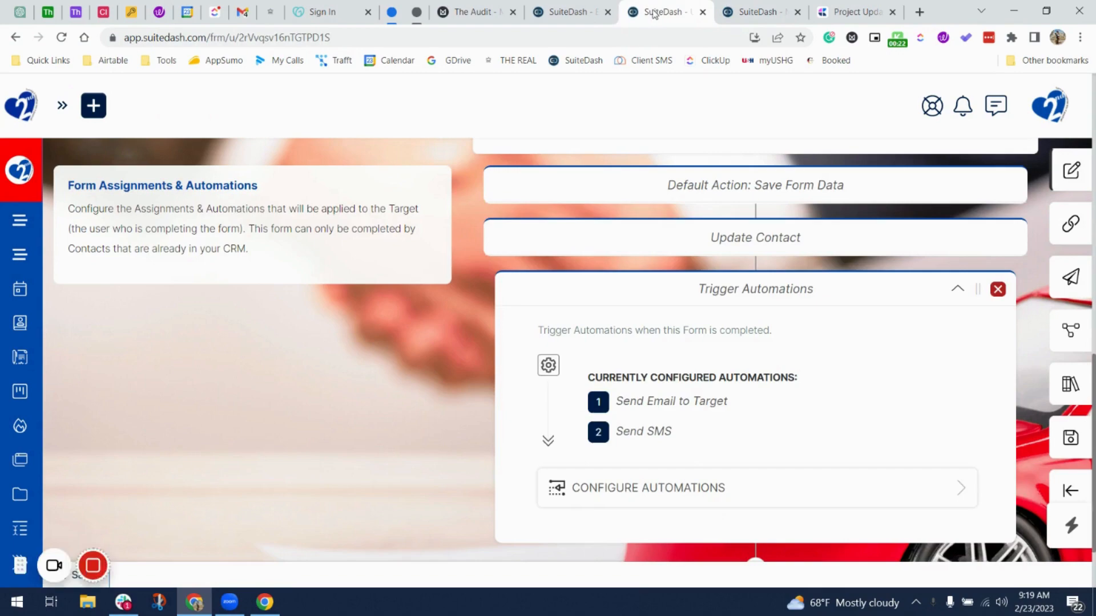
left_click(570, 9)
scroll(495, 331, "down", 10)
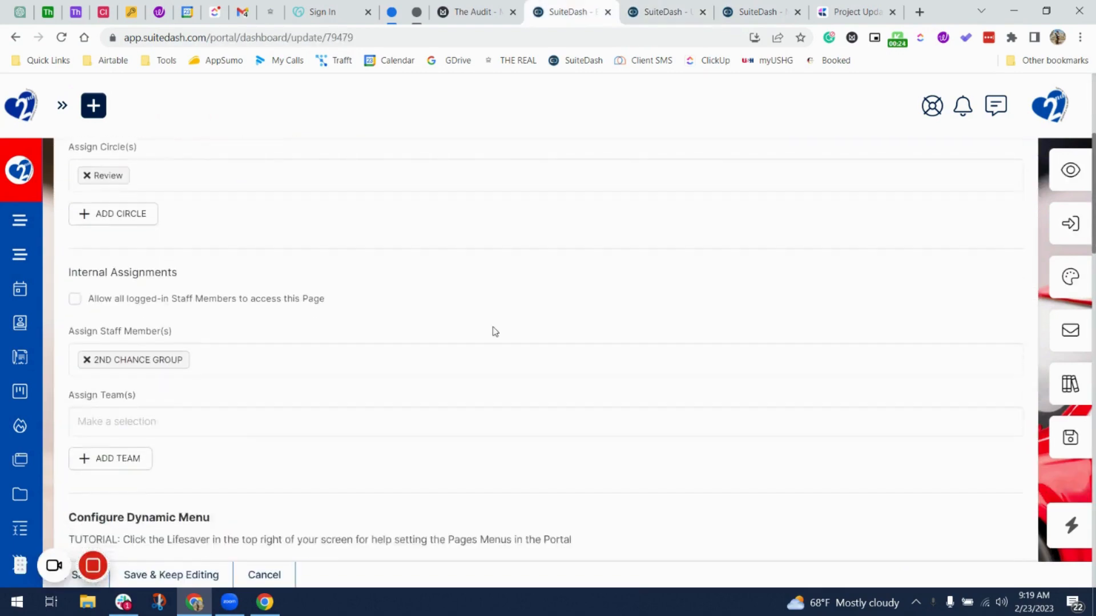
scroll(495, 331, "down", 15)
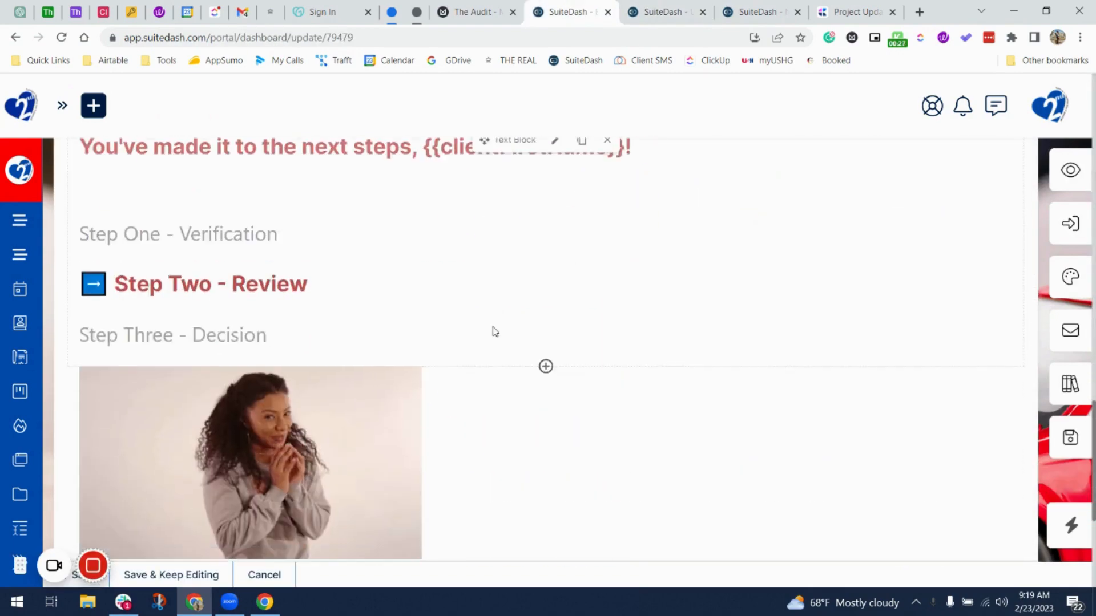
scroll(494, 330, "up", 2)
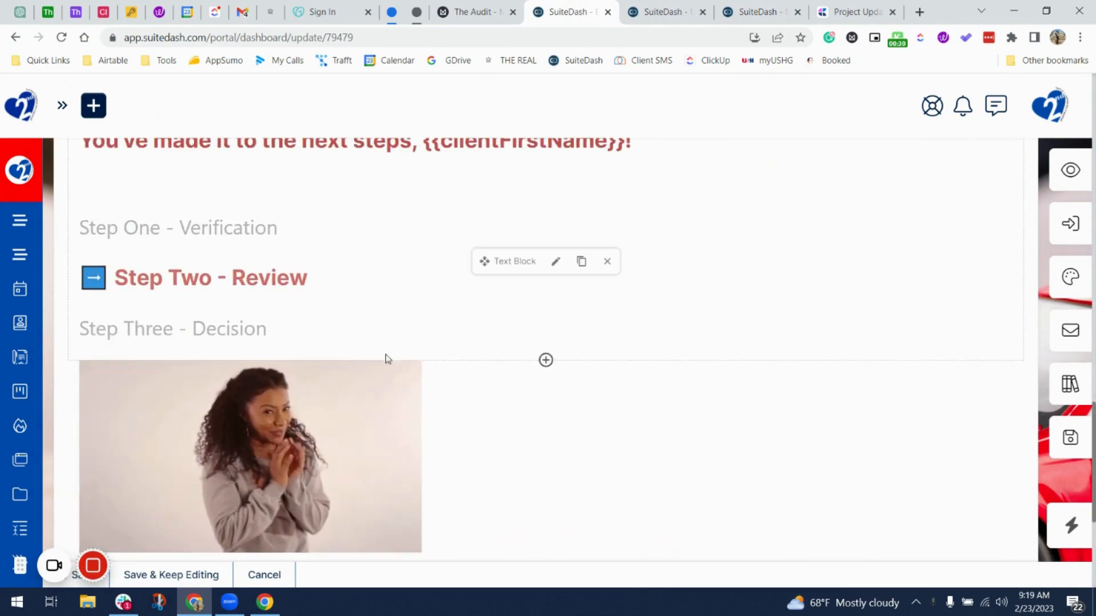
scroll(403, 446, "up", 3)
scroll(403, 445, "down", 1)
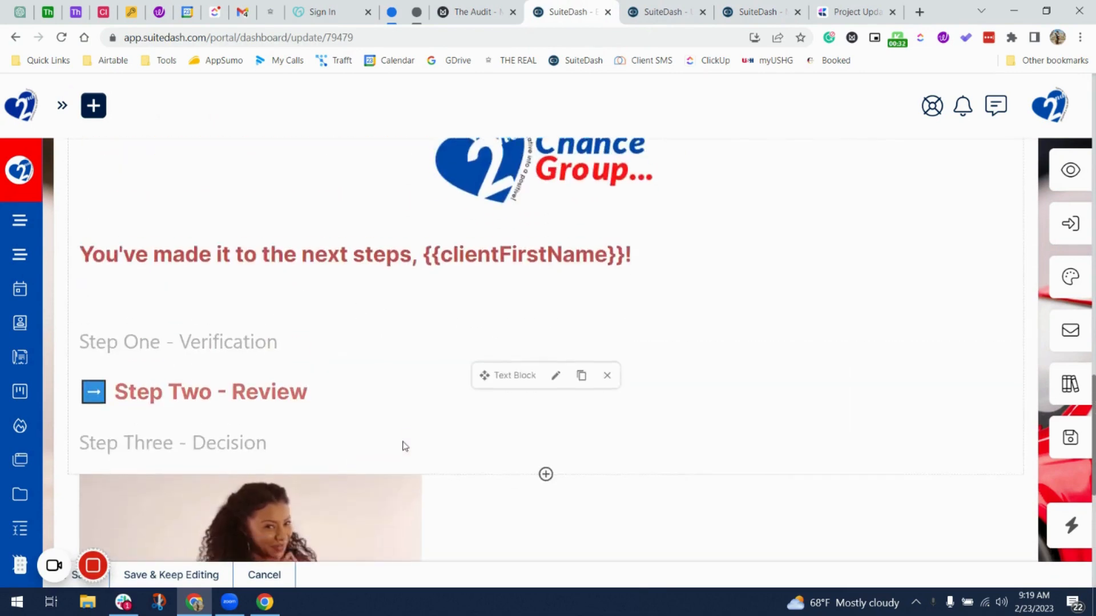
scroll(403, 445, "down", 5)
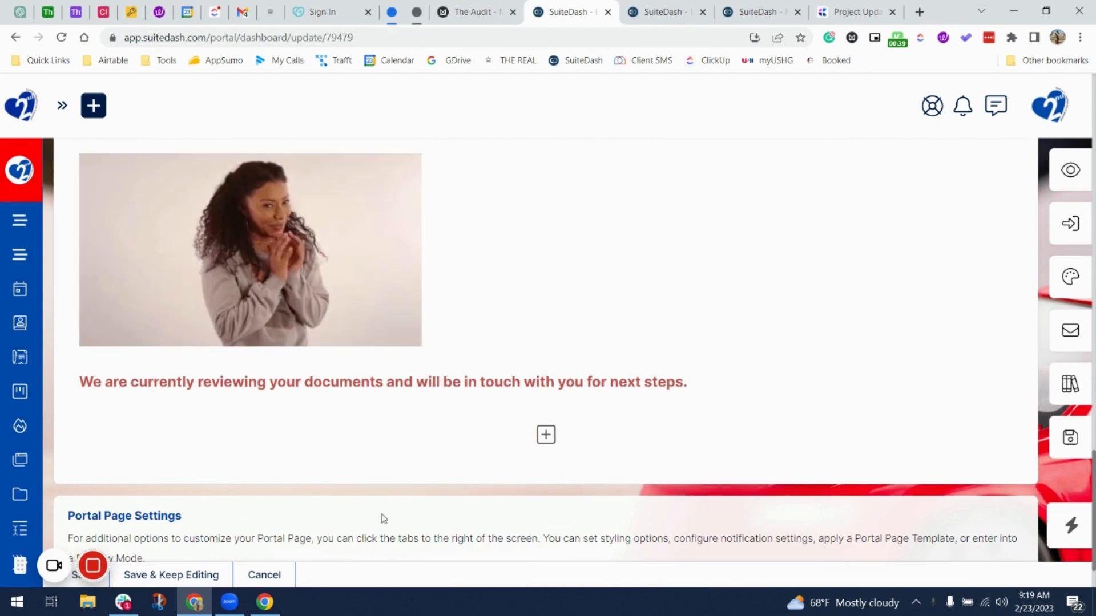
Step: Check the Review portal page's dynamic menu settings, page titles and assigned circle
scroll(604, 441, "up", 3)
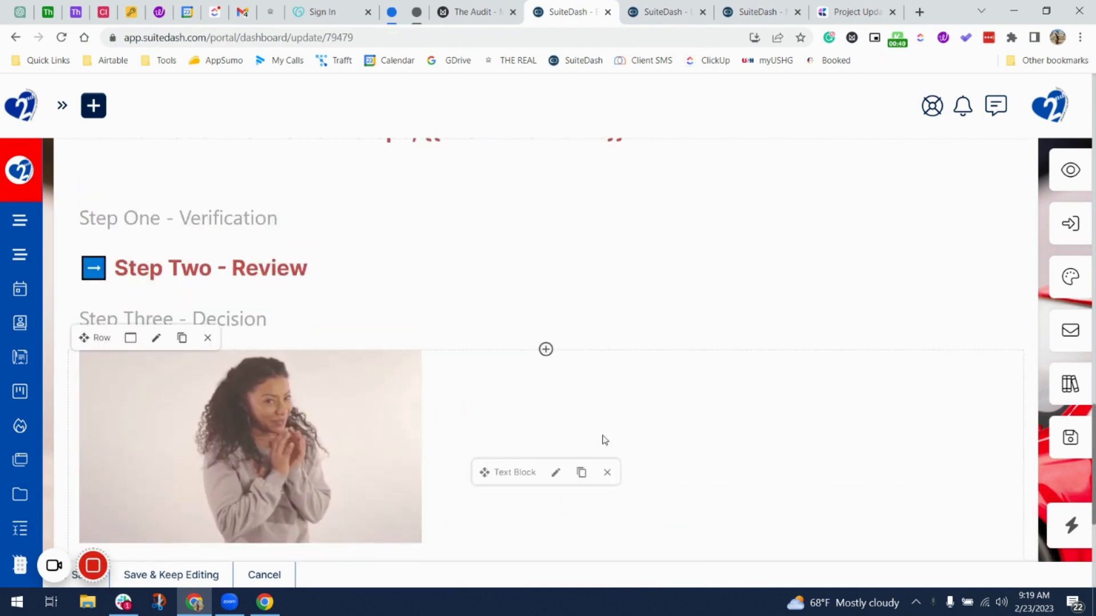
scroll(604, 441, "up", 7)
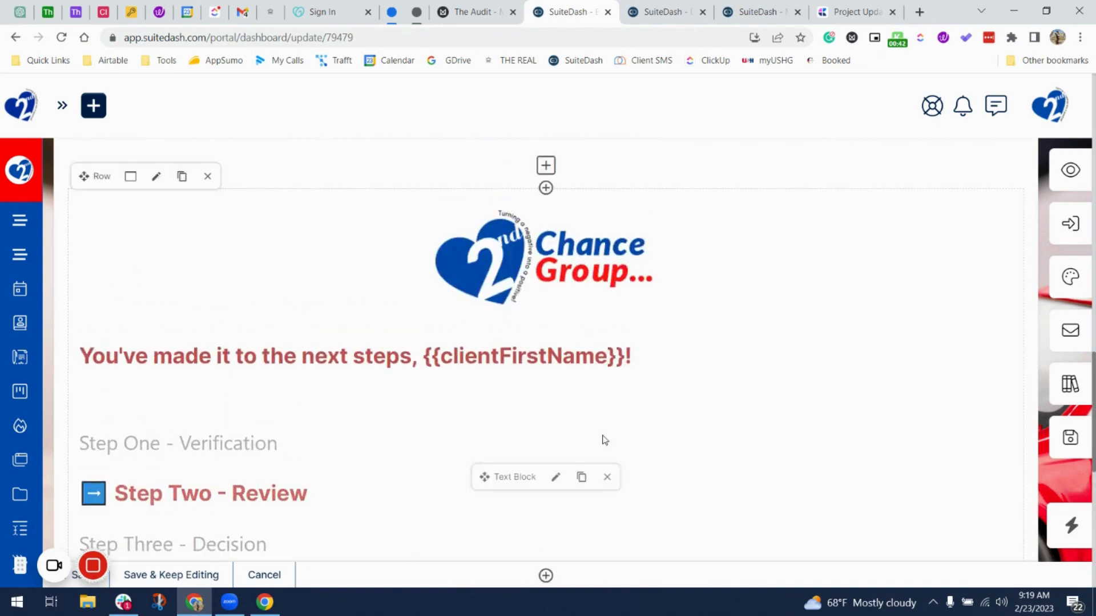
scroll(604, 440, "up", 5)
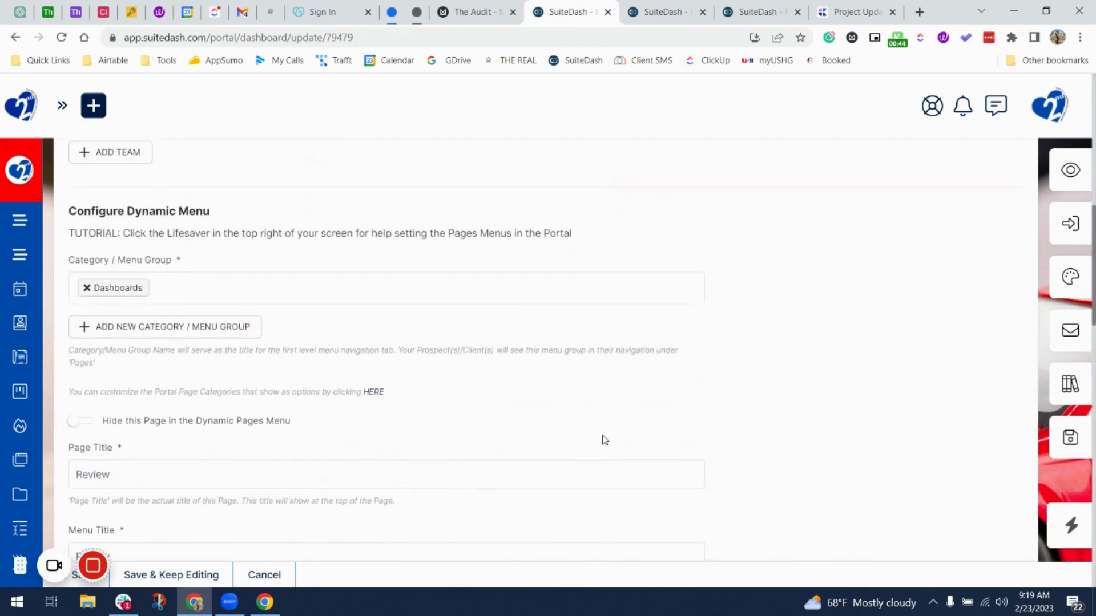
scroll(604, 441, "down", 7)
scroll(604, 441, "up", 4)
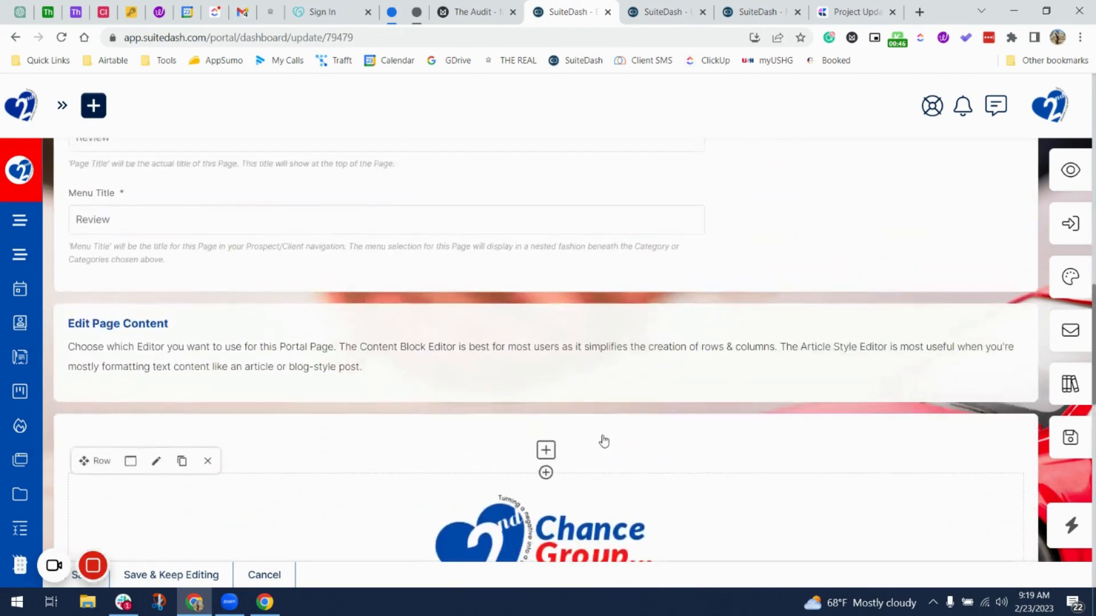
left_click(98, 215)
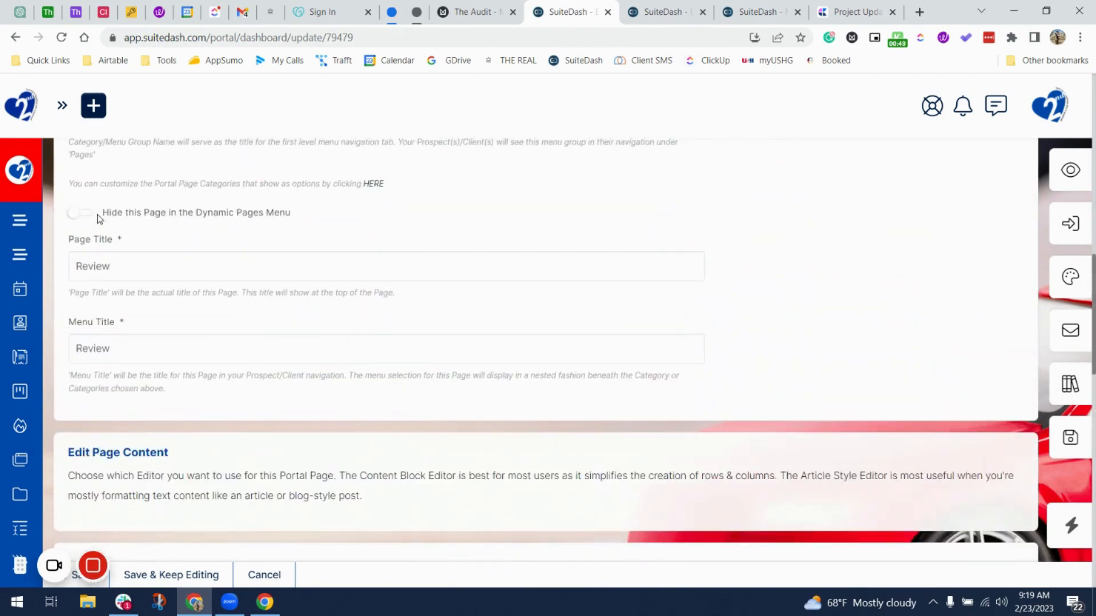
scroll(913, 206, "up", 10)
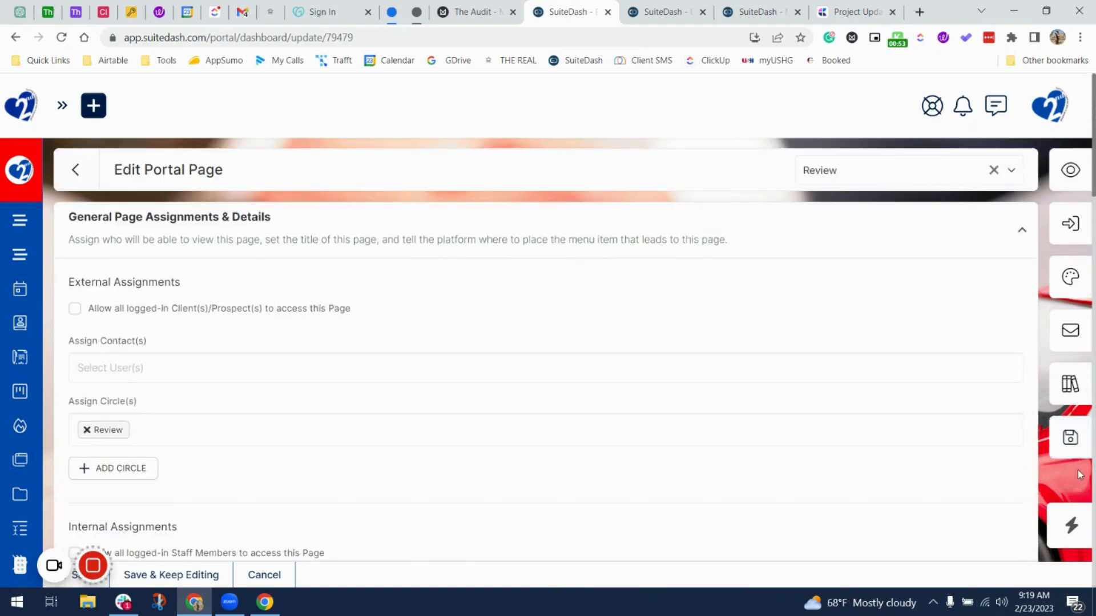
Step: Switch to the other Review portal page and examine its dynamic menu settings and page content
left_click(1070, 438)
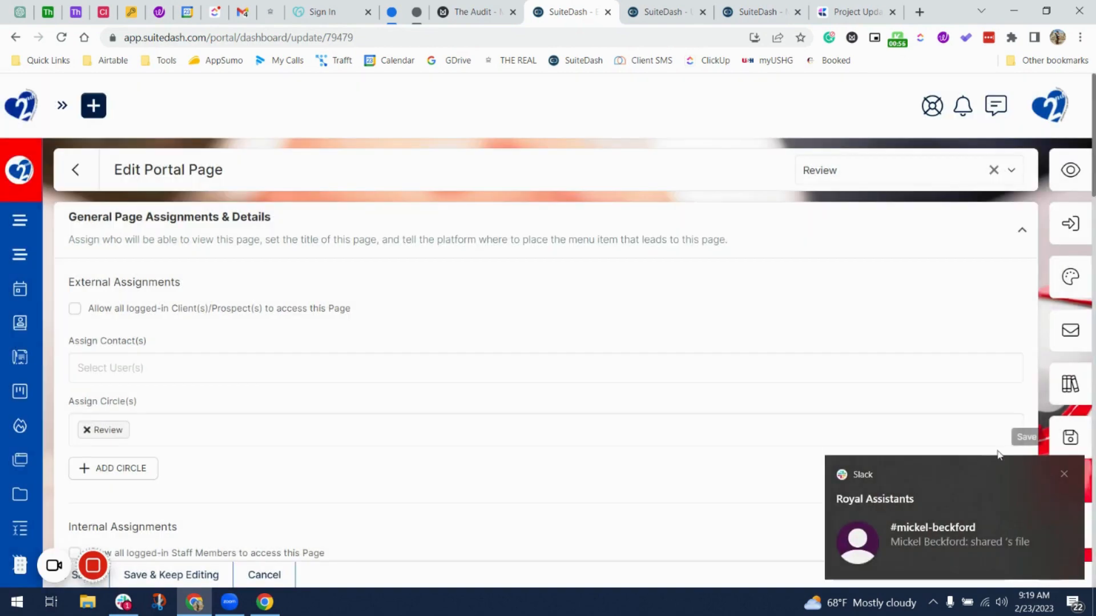
left_click(1063, 474)
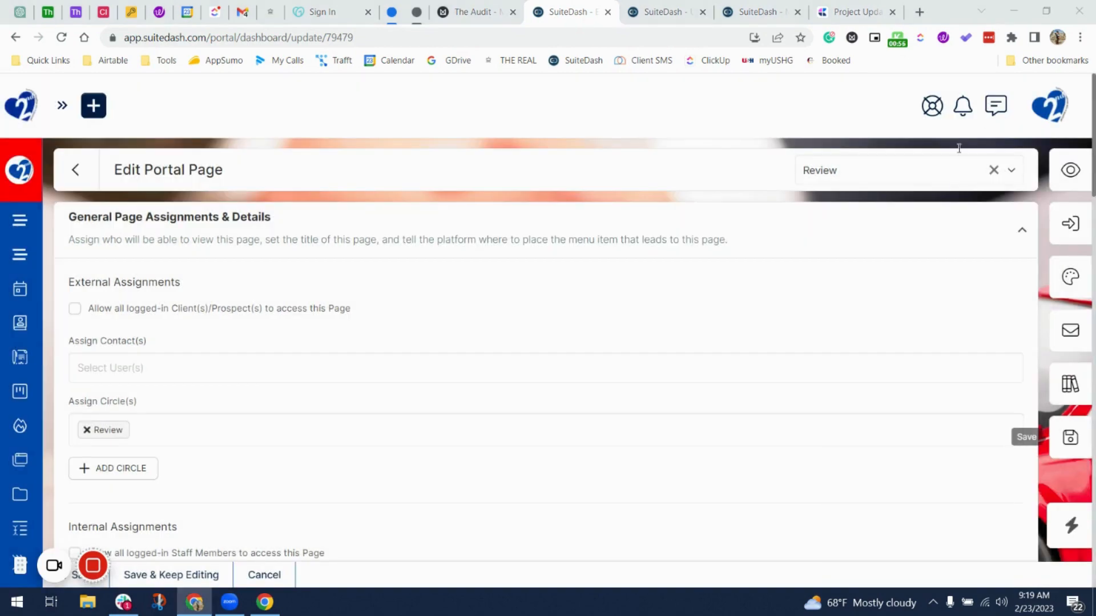
left_click(934, 174)
left_click(881, 288)
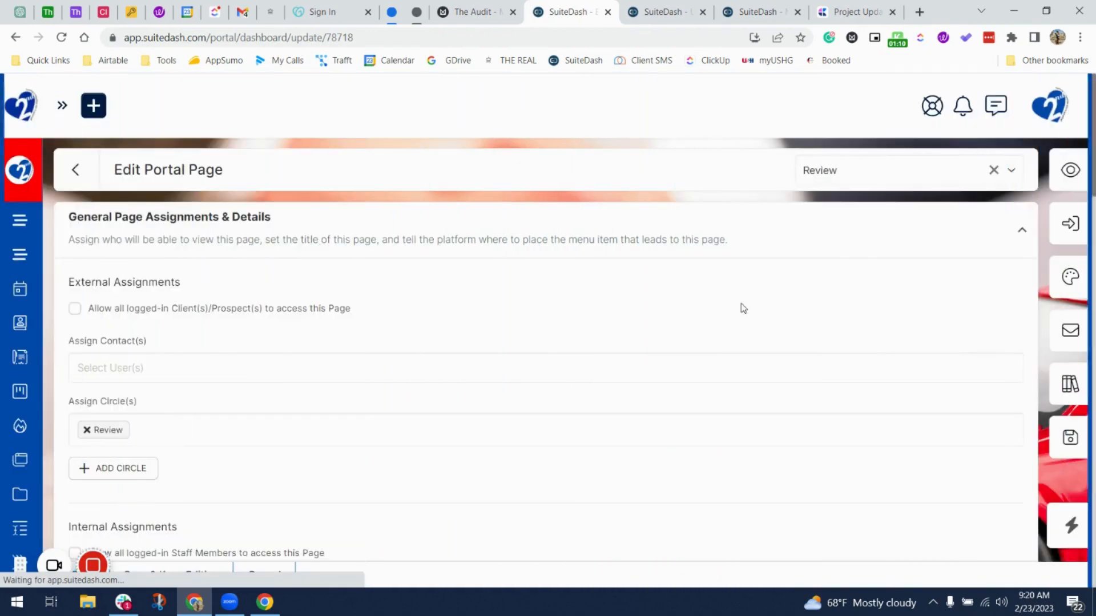
scroll(366, 397, "down", 10)
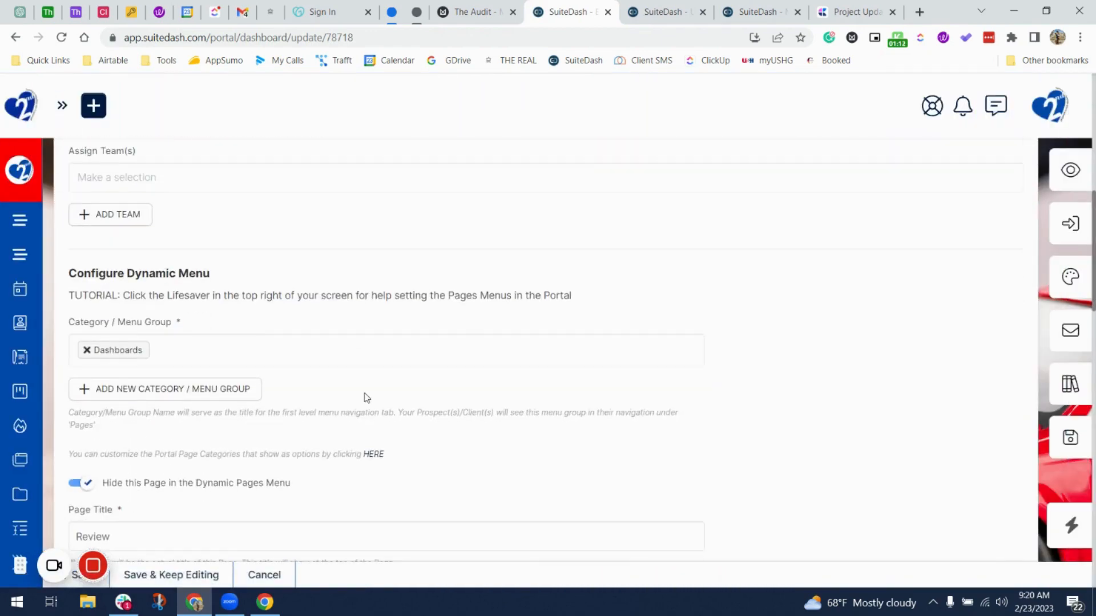
scroll(330, 412, "down", 10)
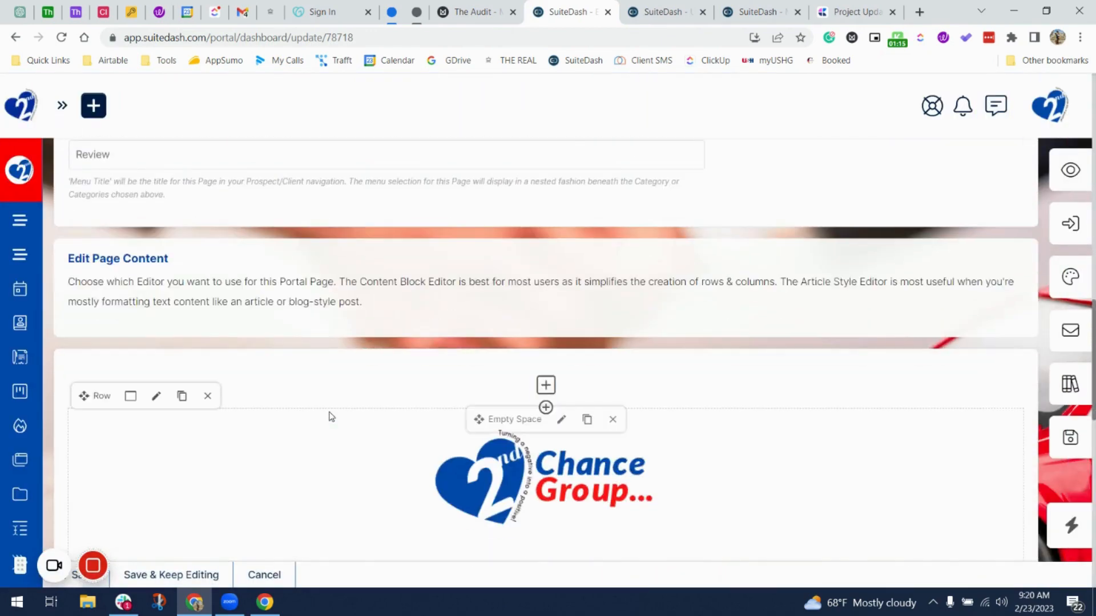
scroll(331, 416, "down", 5)
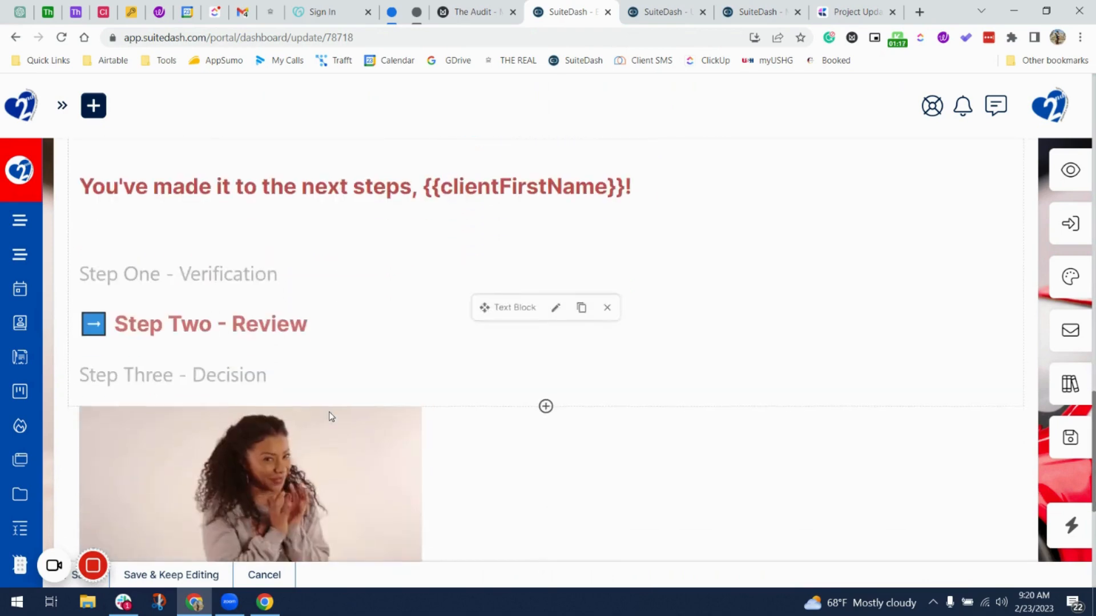
scroll(331, 416, "up", 15)
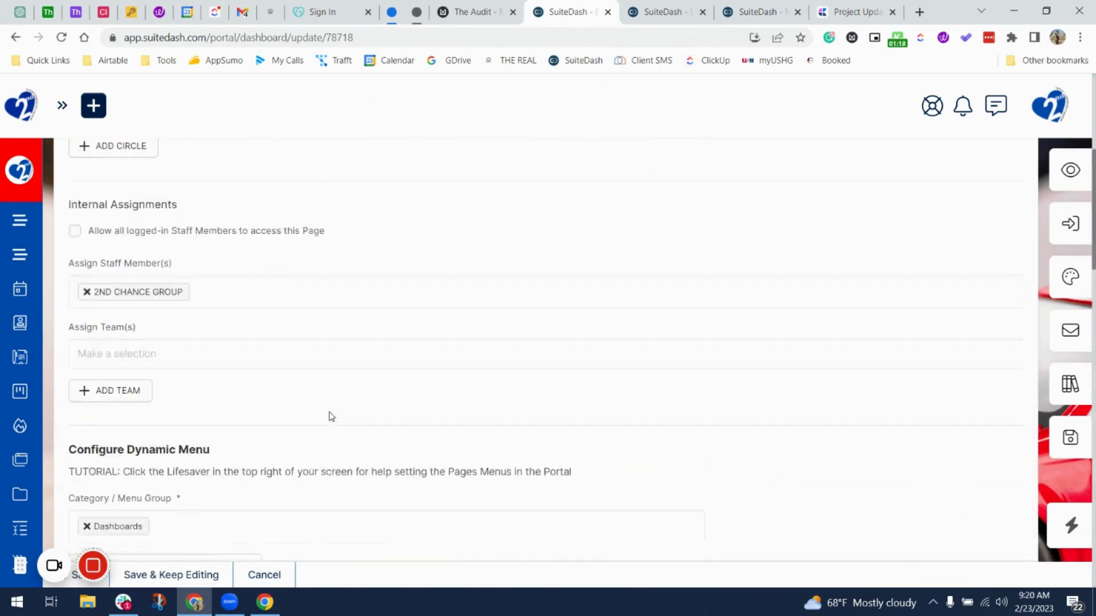
Step: Return to the previously edited Review portal page, the one that is not hidden in the dynamic pages menu
scroll(798, 227, "up", 1)
left_click(876, 174)
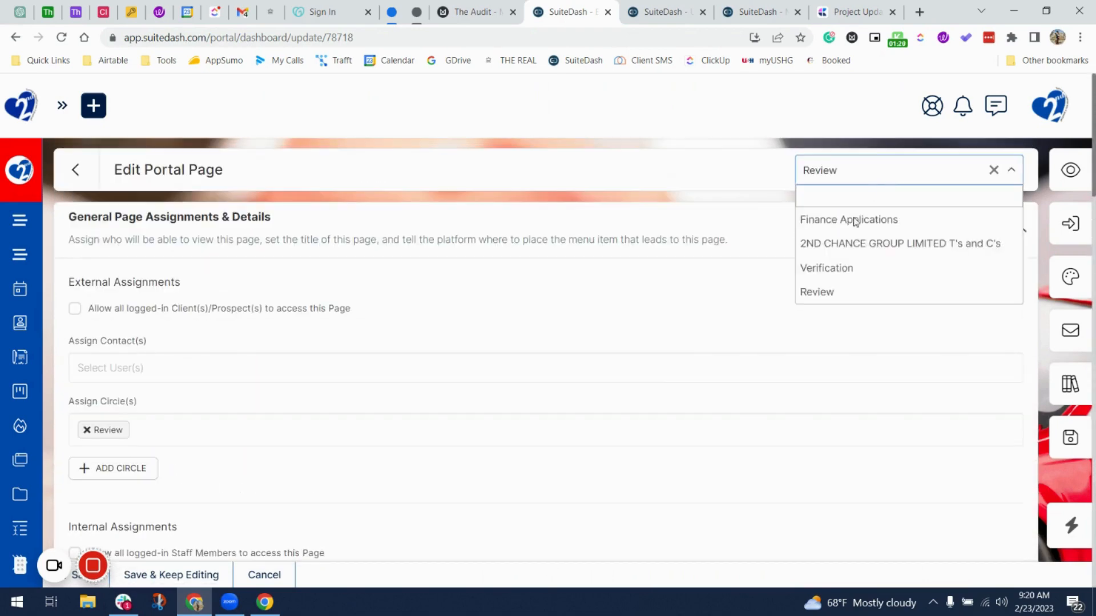
left_click(852, 298)
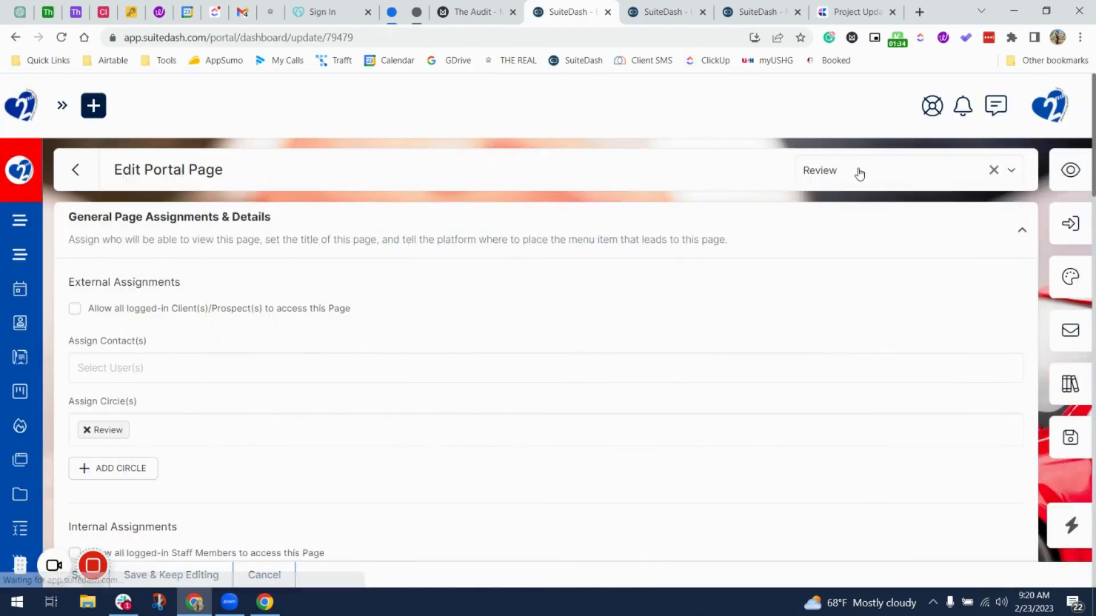
left_click(859, 174)
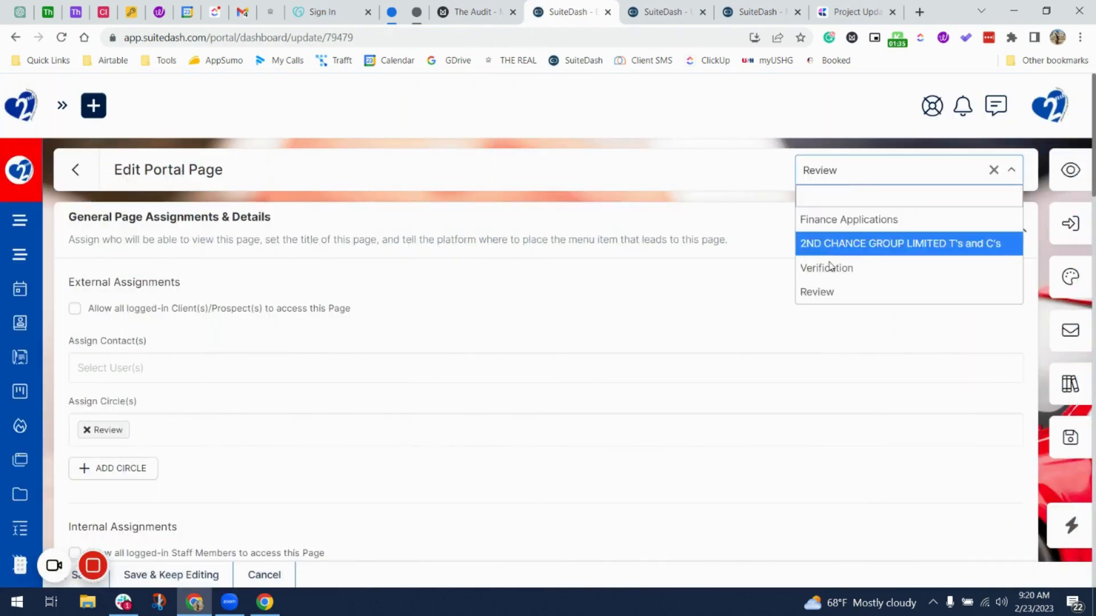
left_click(580, 329)
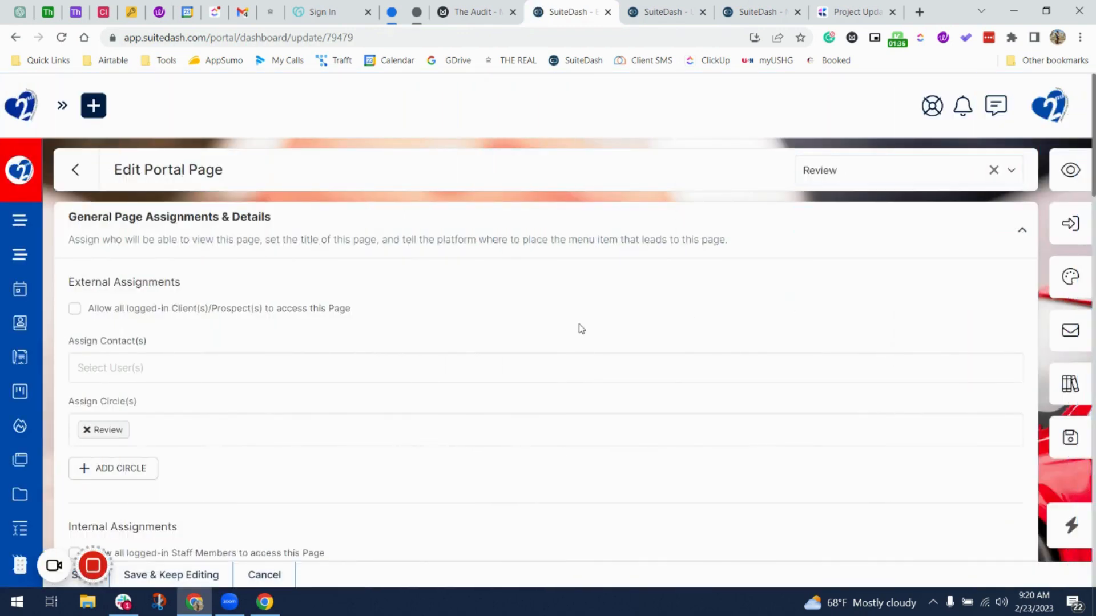
Step: Replace the portal page's assigned Review circle with Approved Decision
left_click(91, 432)
left_click(87, 429)
scroll(146, 377, "down", 5)
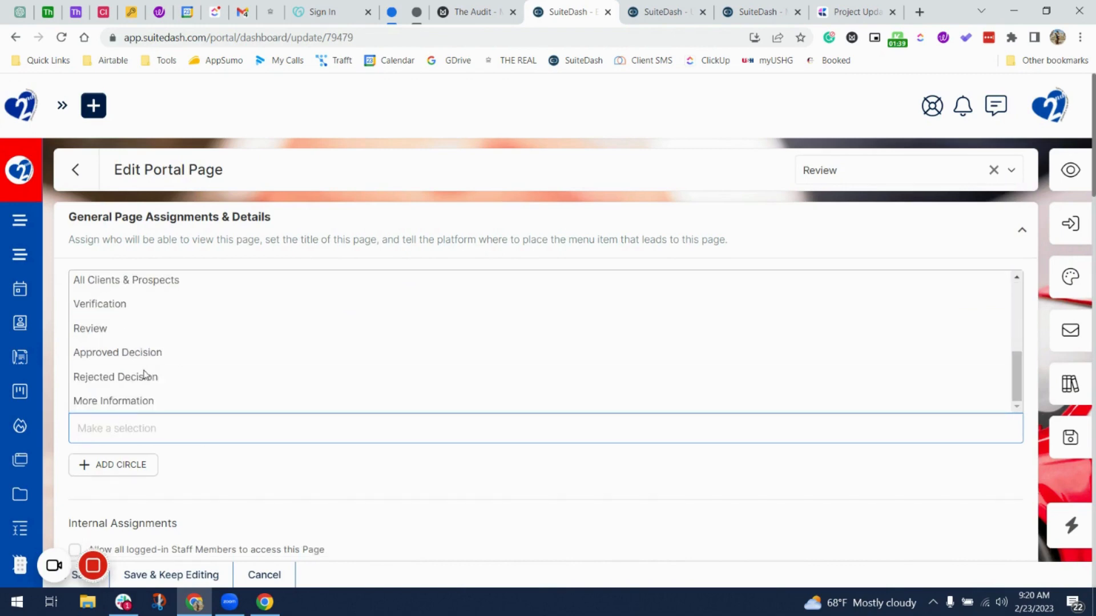
left_click(196, 352)
scroll(164, 434, "down", 2)
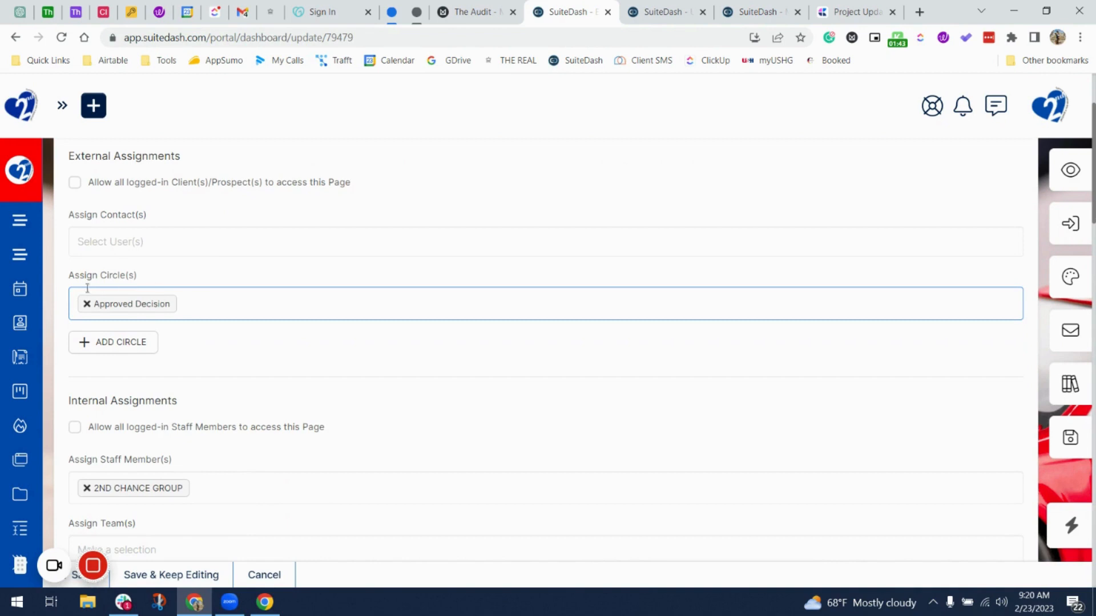
Step: Change the portal page's assigned circle to More Information
left_click(88, 302)
scroll(153, 252, "down", 5)
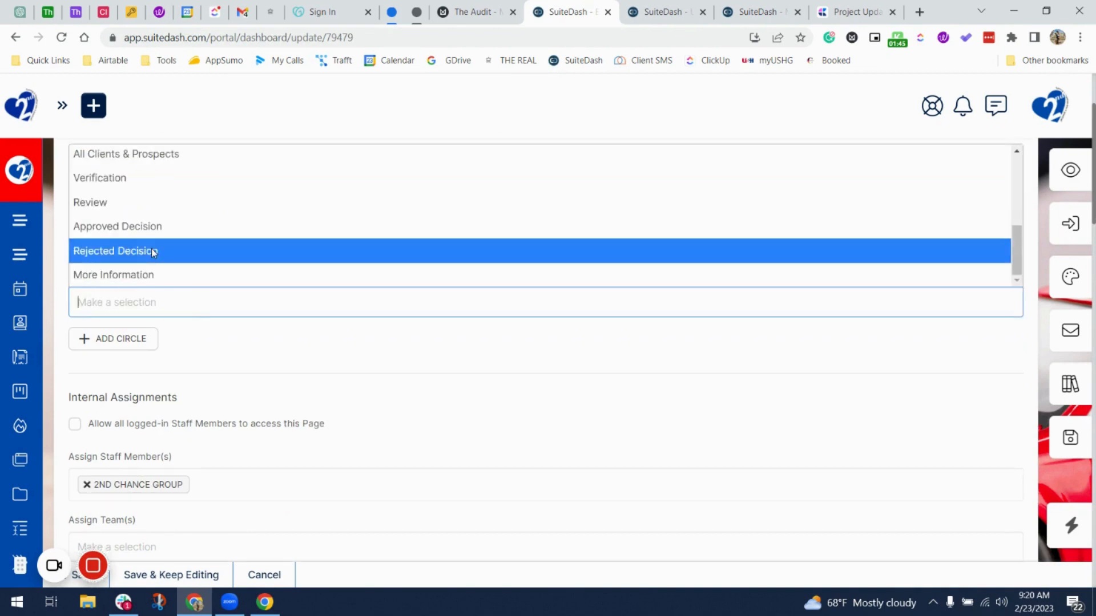
left_click(220, 275)
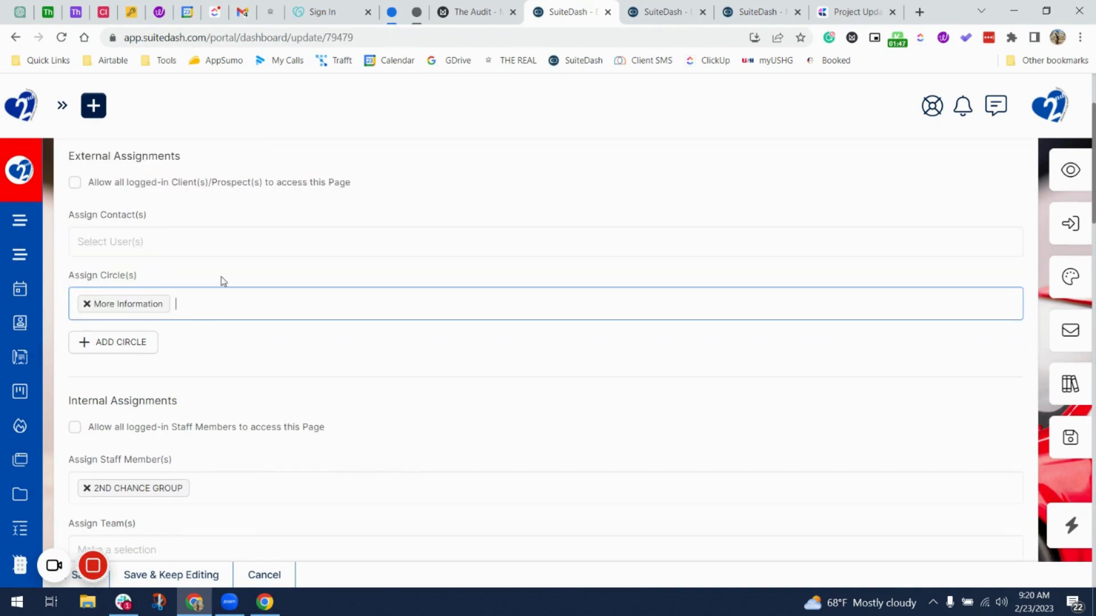
Step: Set both the page title and the menu title to "More Information"
scroll(138, 377, "down", 1)
scroll(138, 377, "down", 8)
double_click(142, 374)
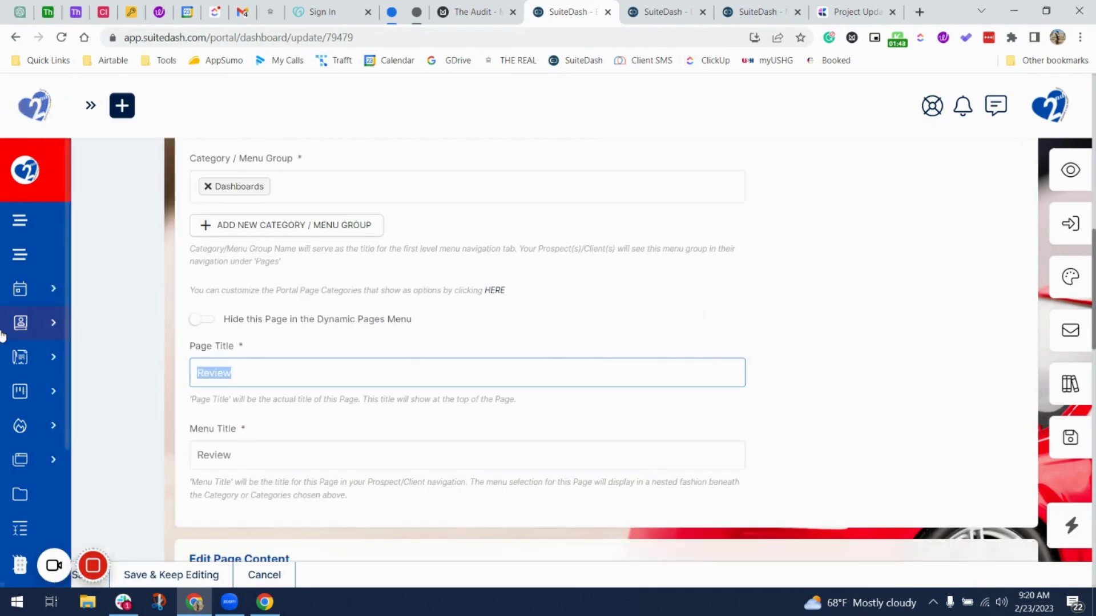
type("More Information")
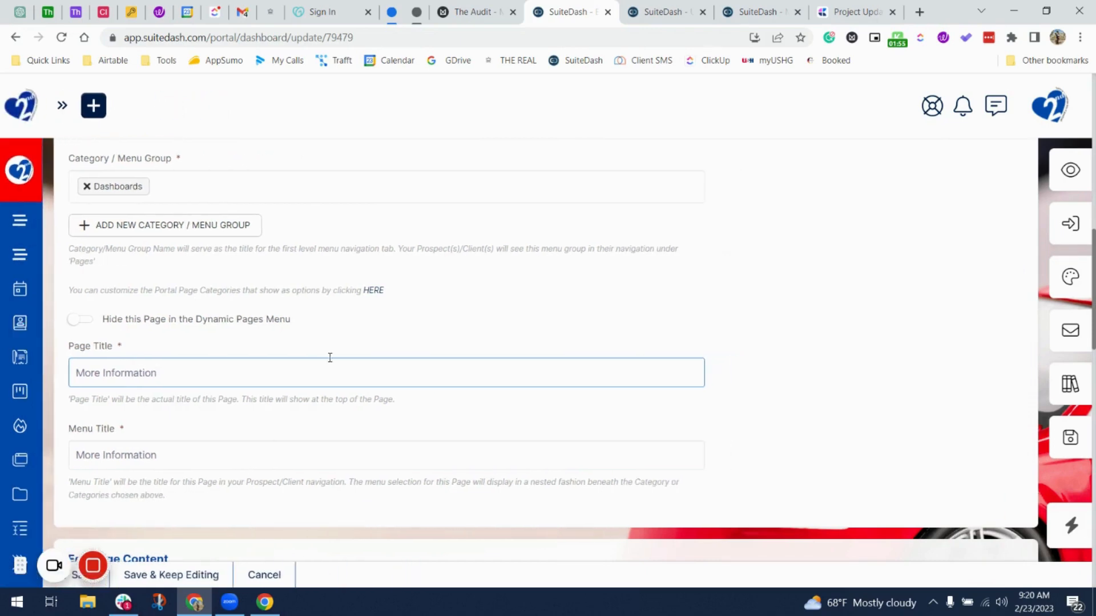
Step: Open the progress-steps text block for editing and insert a copy of the "Step One - Verification" line beneath the original
scroll(330, 357, "down", 10)
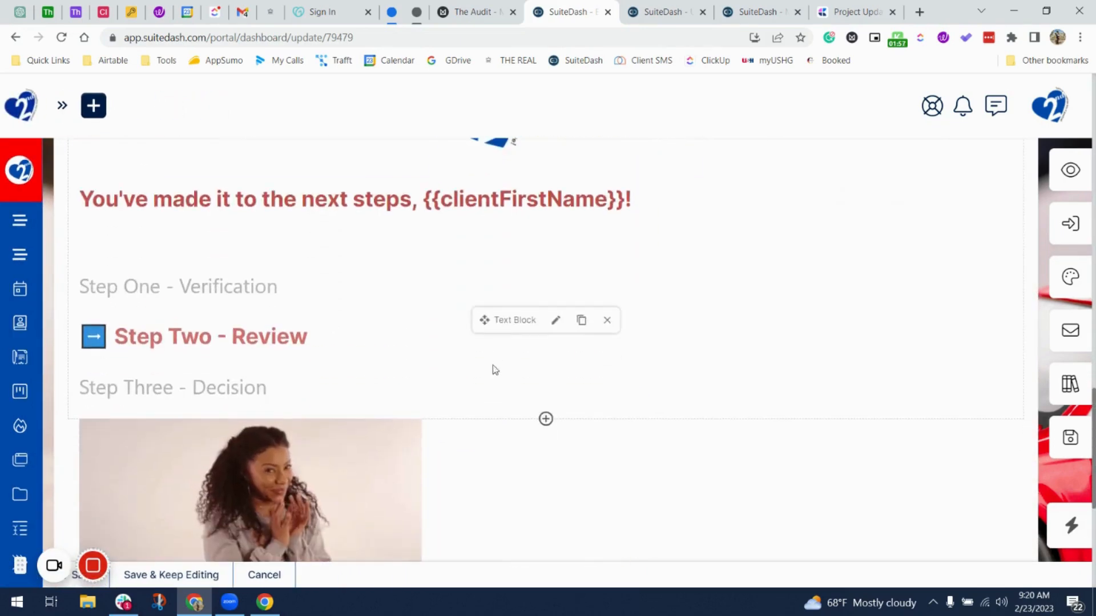
left_click(557, 322)
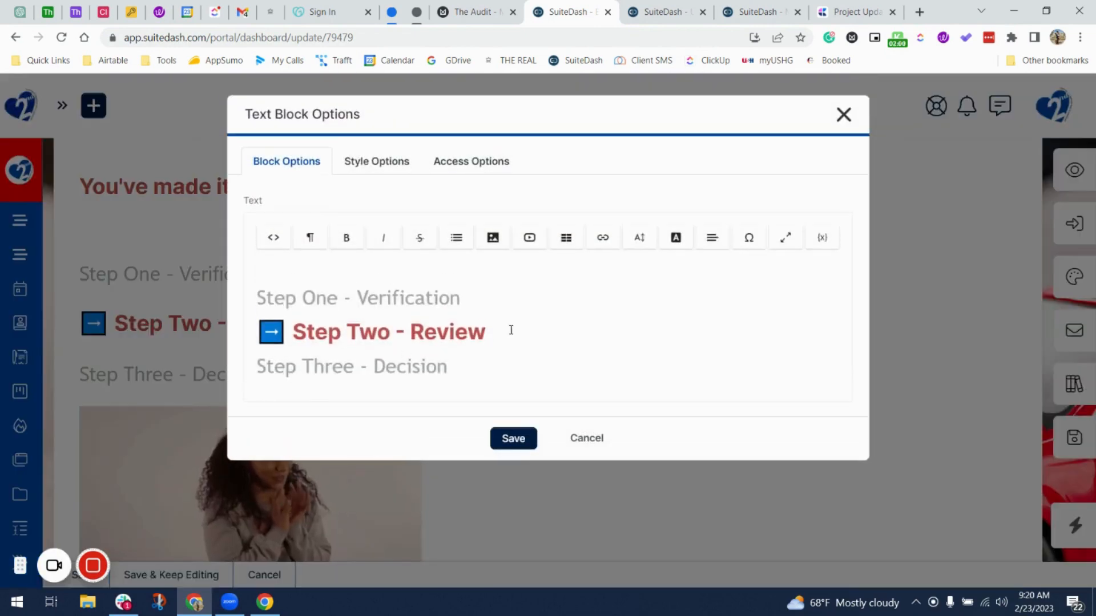
left_click_drag(509, 332, 264, 323)
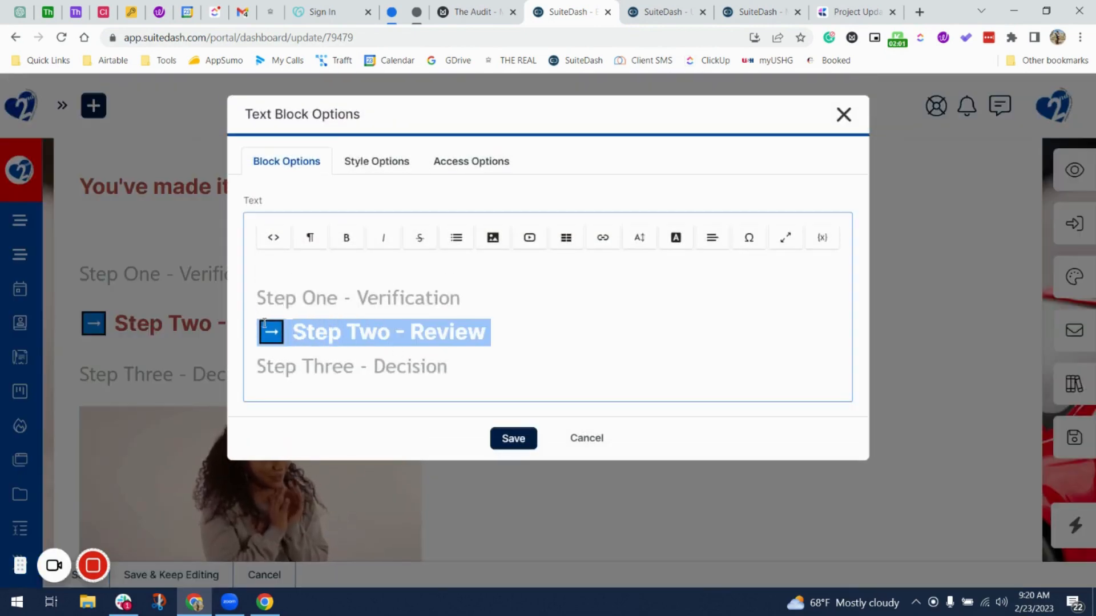
left_click(503, 305)
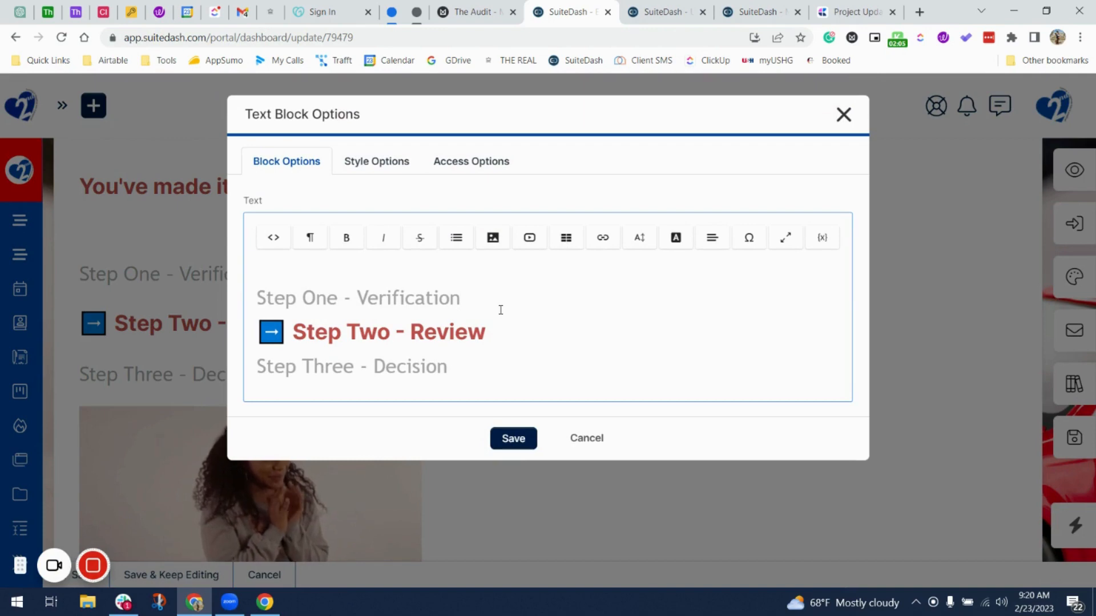
key("Return")
left_click_drag(501, 308, 241, 301)
key("ctrl+c")
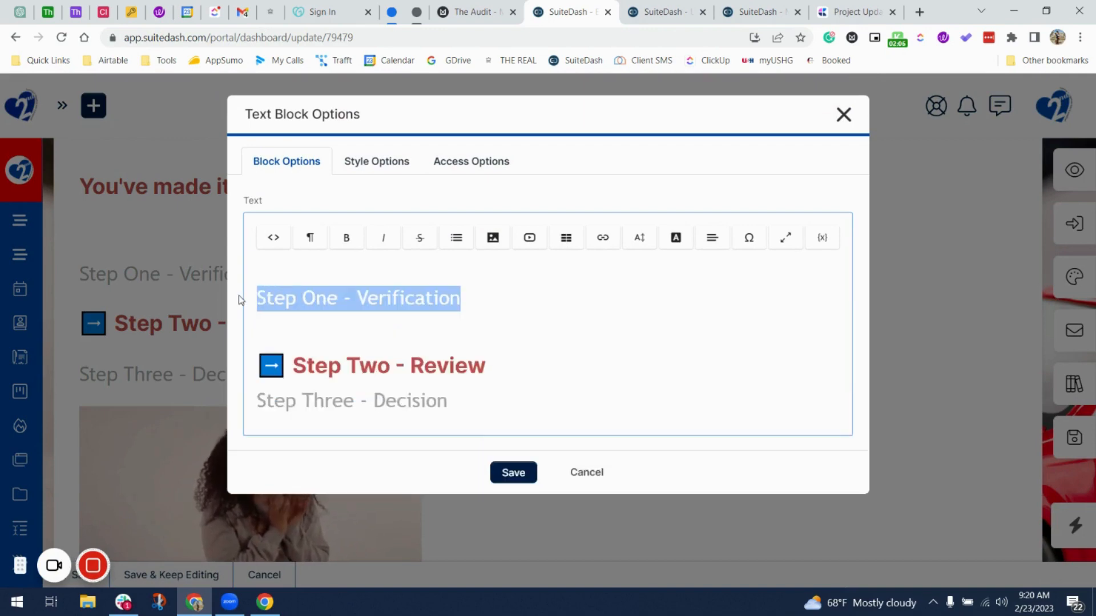
left_click(287, 321)
key("ctrl+v")
Step: Change the copied step line to read "Step Two - Review"
double_click(327, 328)
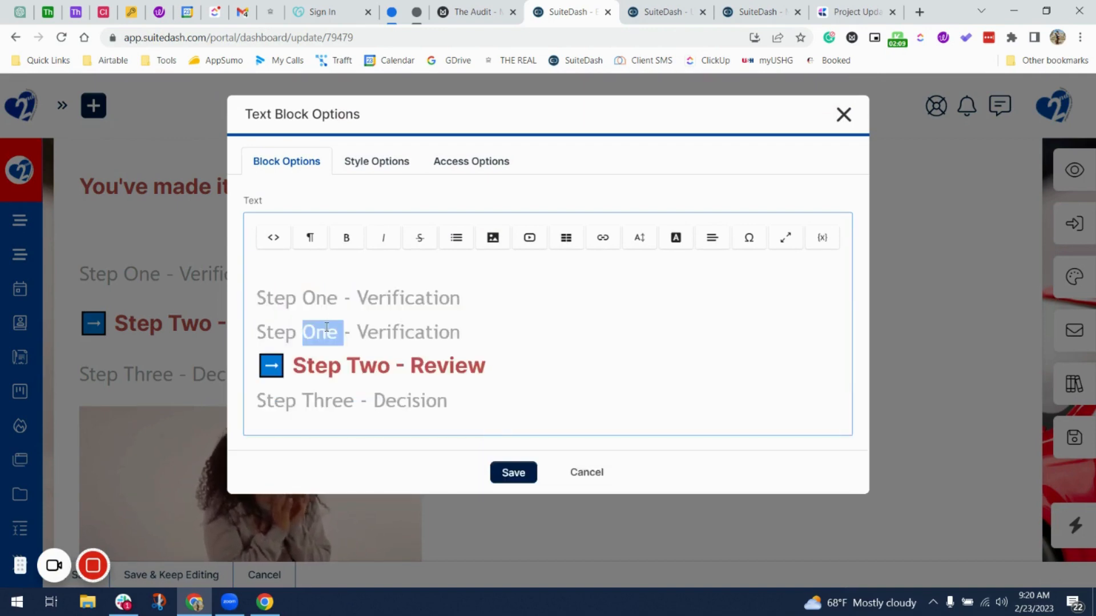
type("Two")
double_click(359, 331)
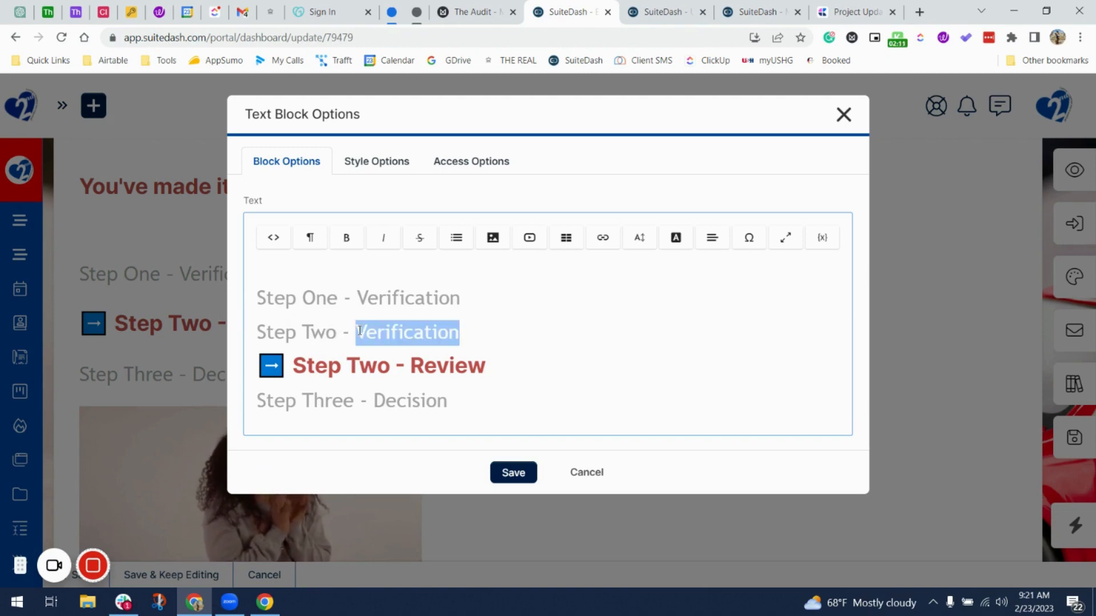
type("Review")
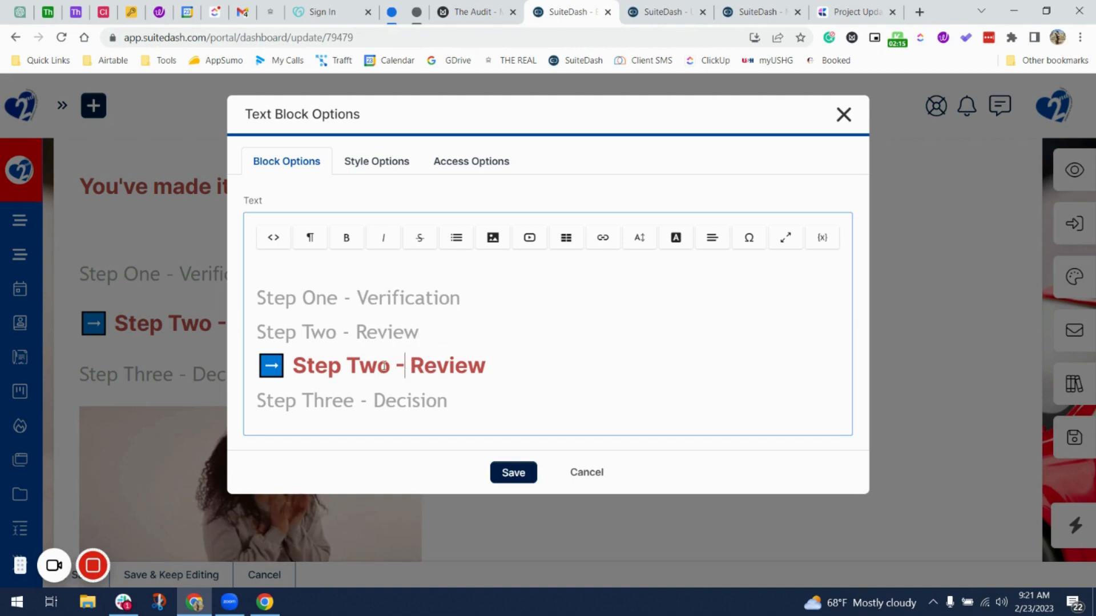
Step: Replace the text of the highlighted red step line with "More Information", keeping its arrow icon
left_click_drag(405, 366, 293, 366)
key("BackSpace")
key("Delete")
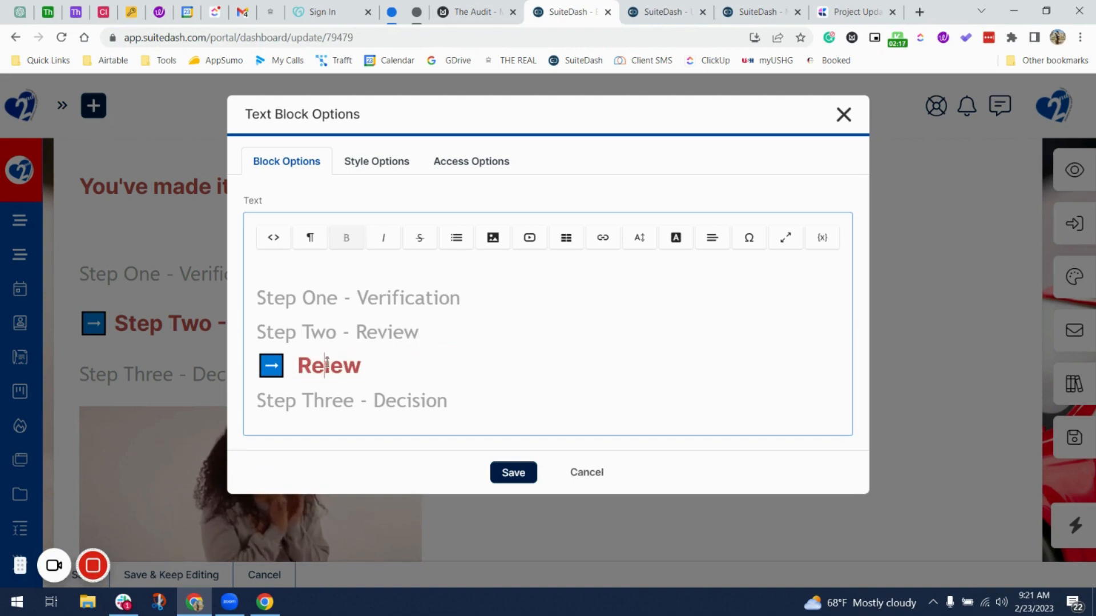
key("BackSpace")
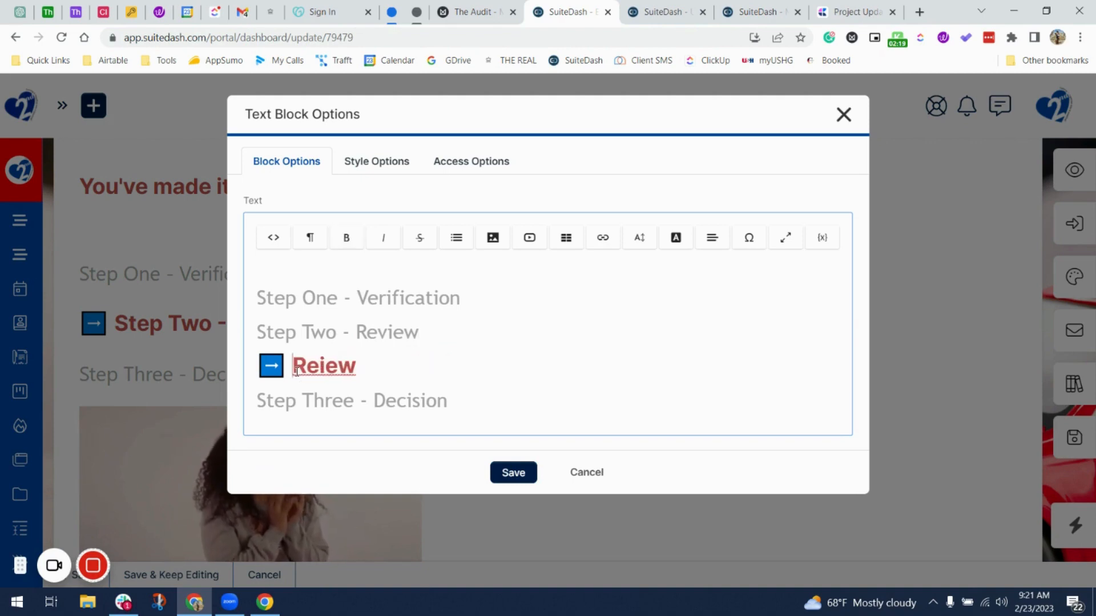
double_click(297, 372)
type("Mo")
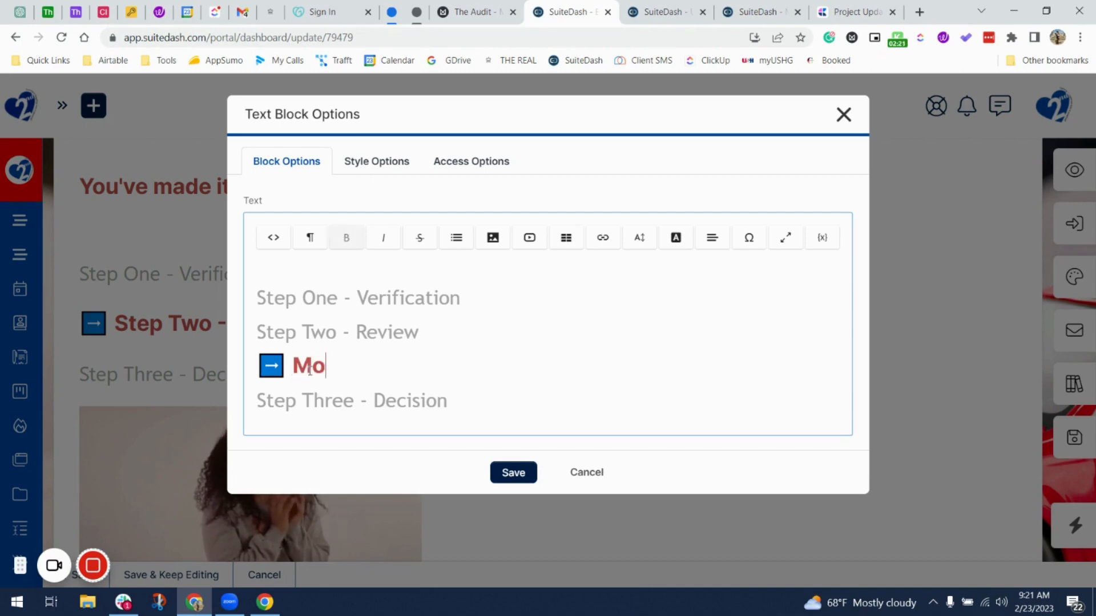
type("re Informatoin")
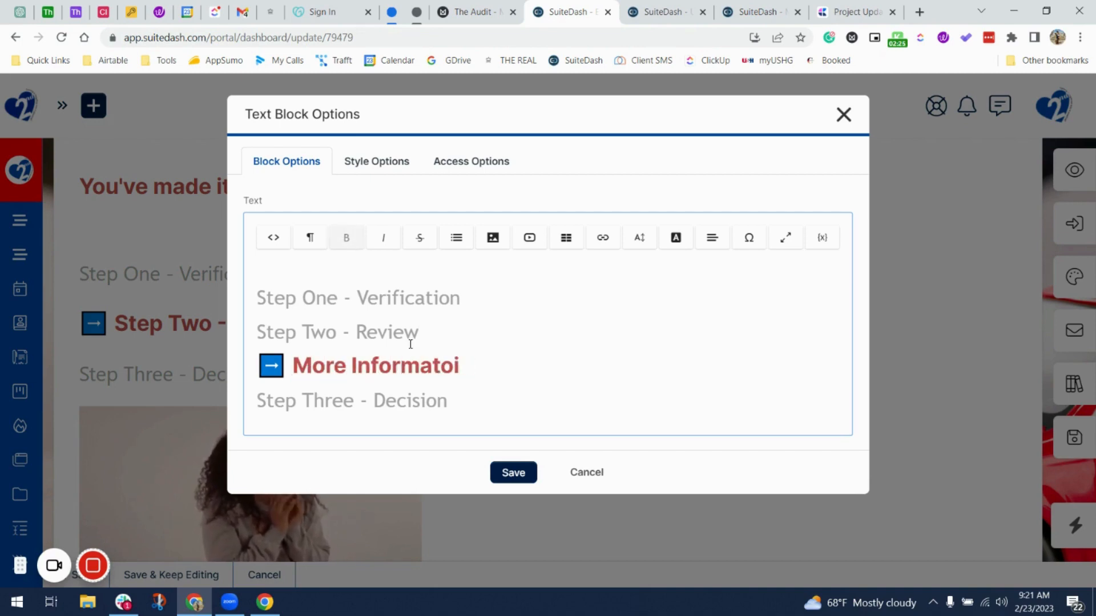
key("BackSpace")
key("BackSpace")
type("ion")
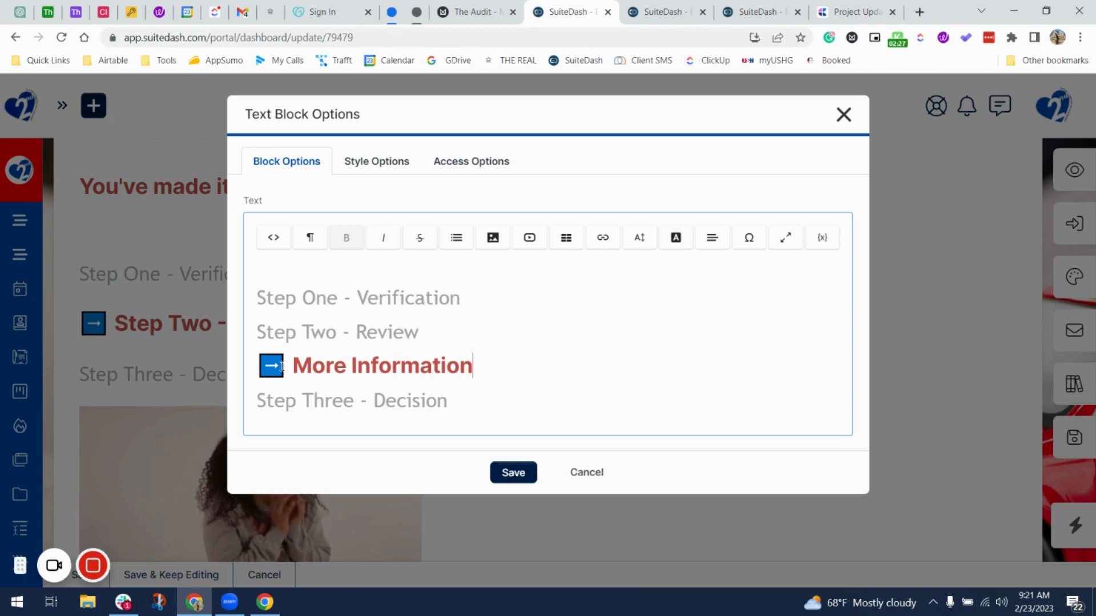
key("Home")
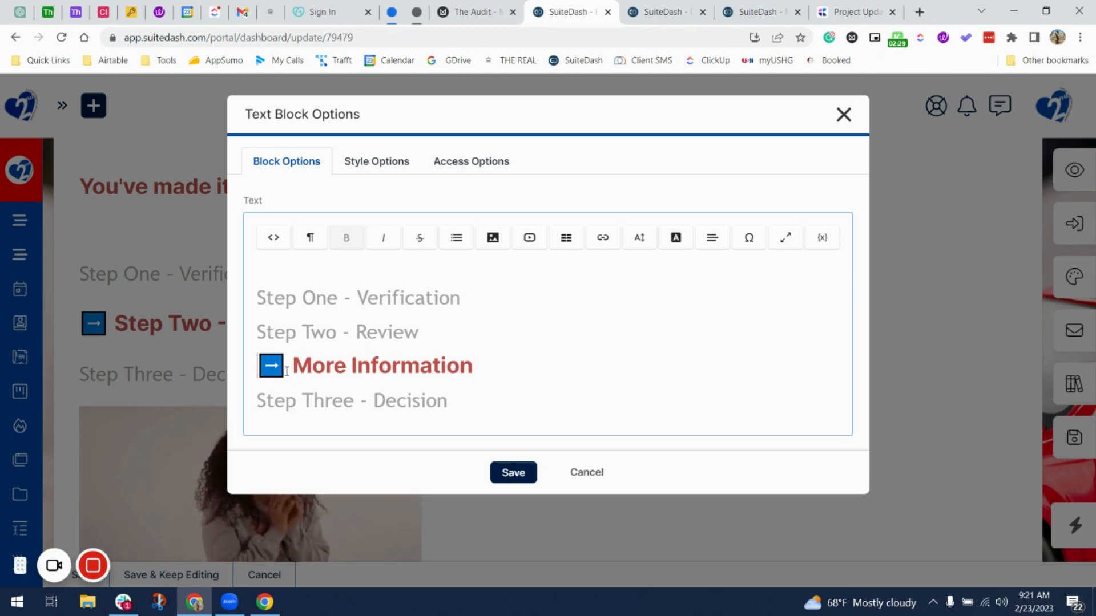
left_click(287, 371)
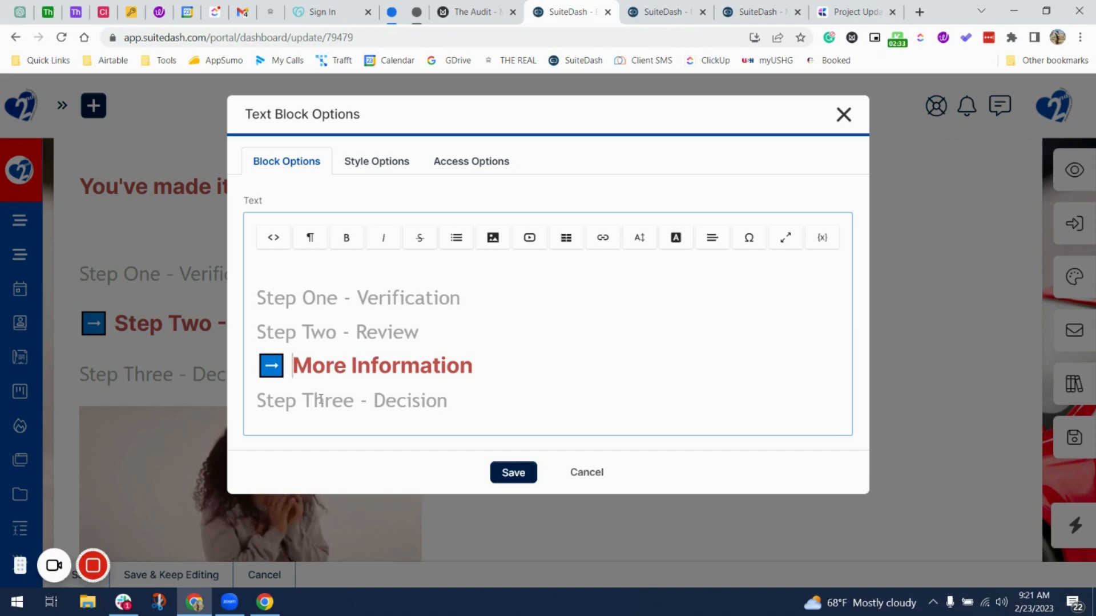
type("PAU")
key("BackSpace")
key("BackSpace")
key("BackSpace")
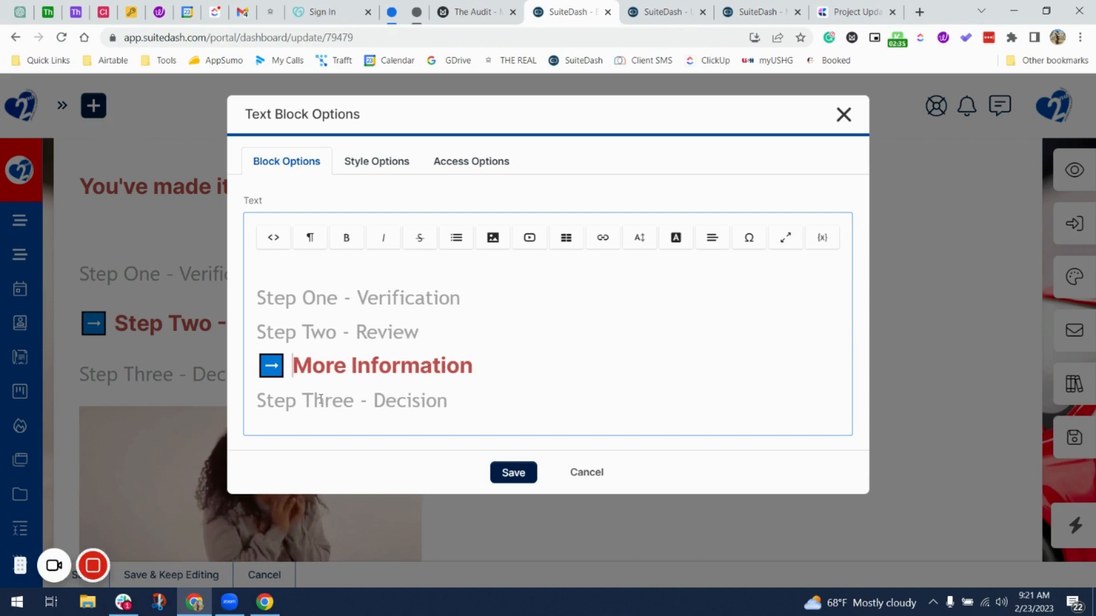
Step: Save the progress-steps block, and delete the image and the reviewing message from the text block beneath it
left_click(513, 473)
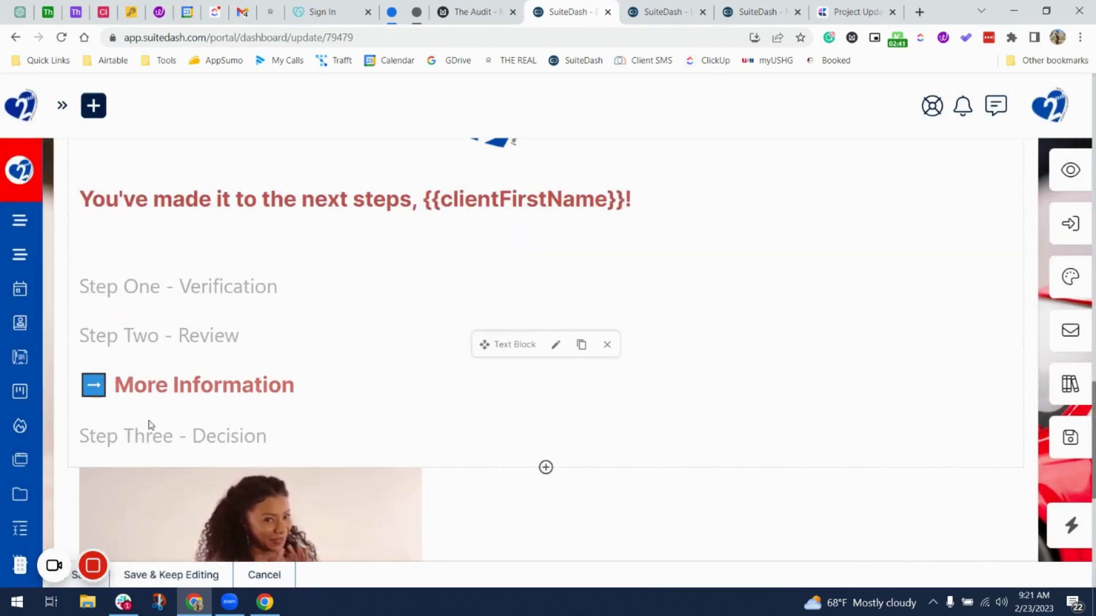
scroll(216, 492, "down", 3)
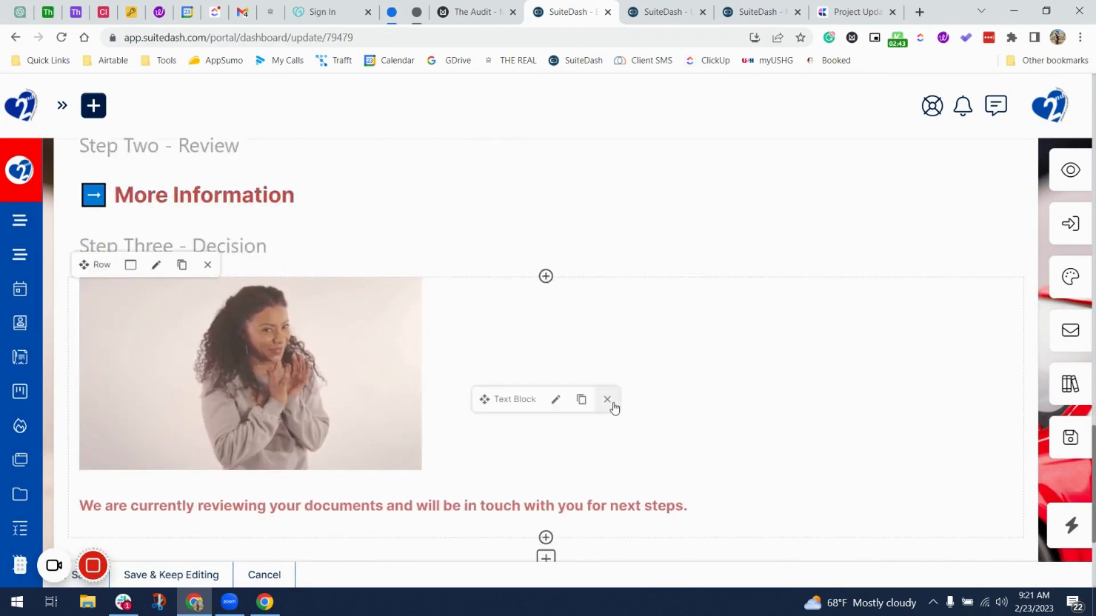
left_click(556, 399)
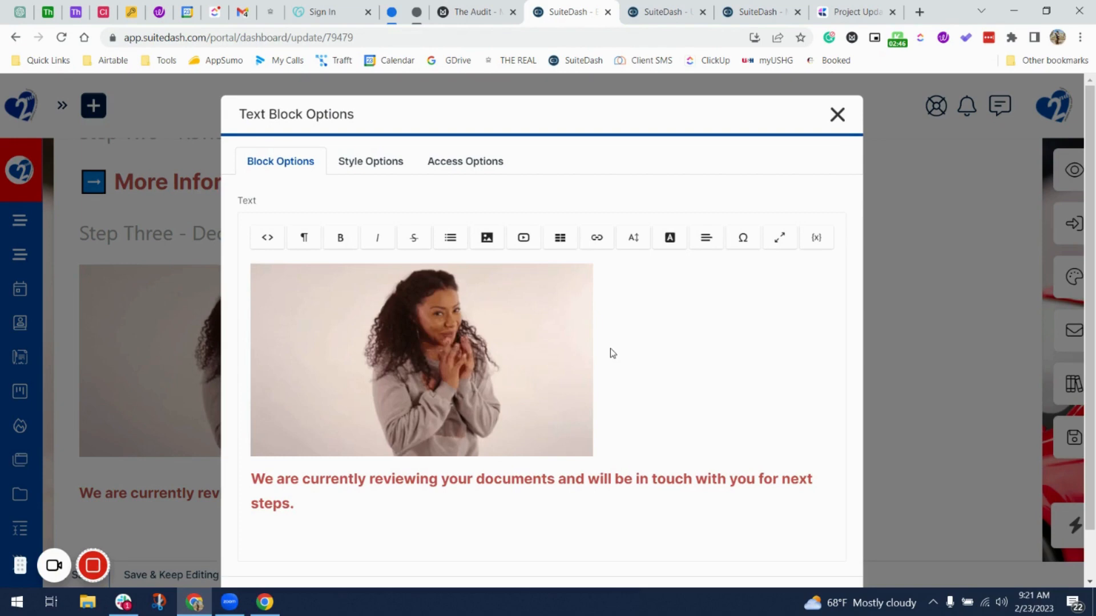
left_click(571, 411)
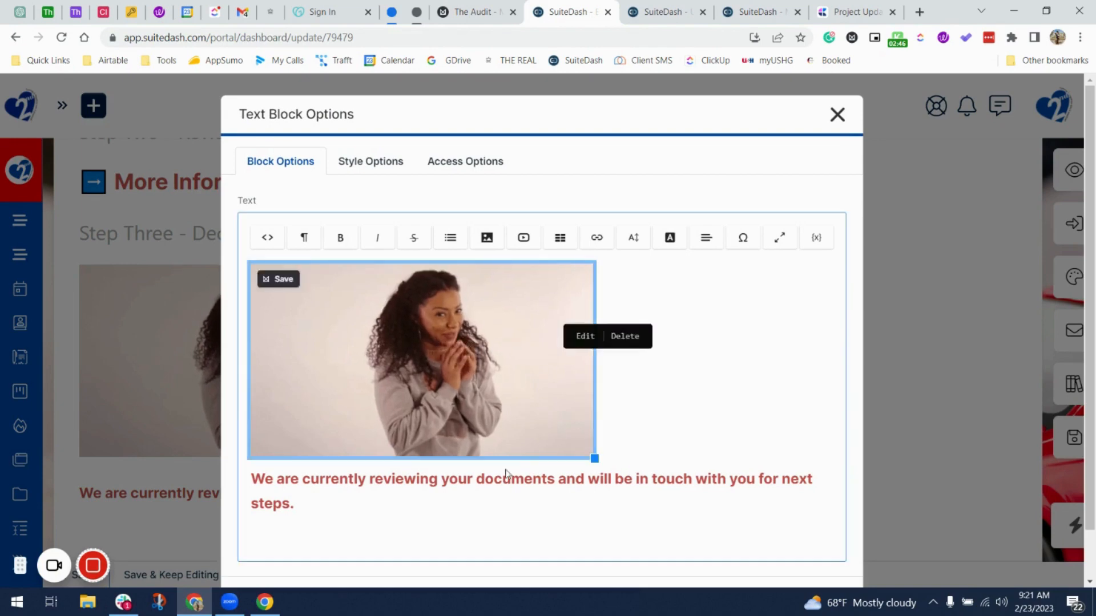
key("Delete")
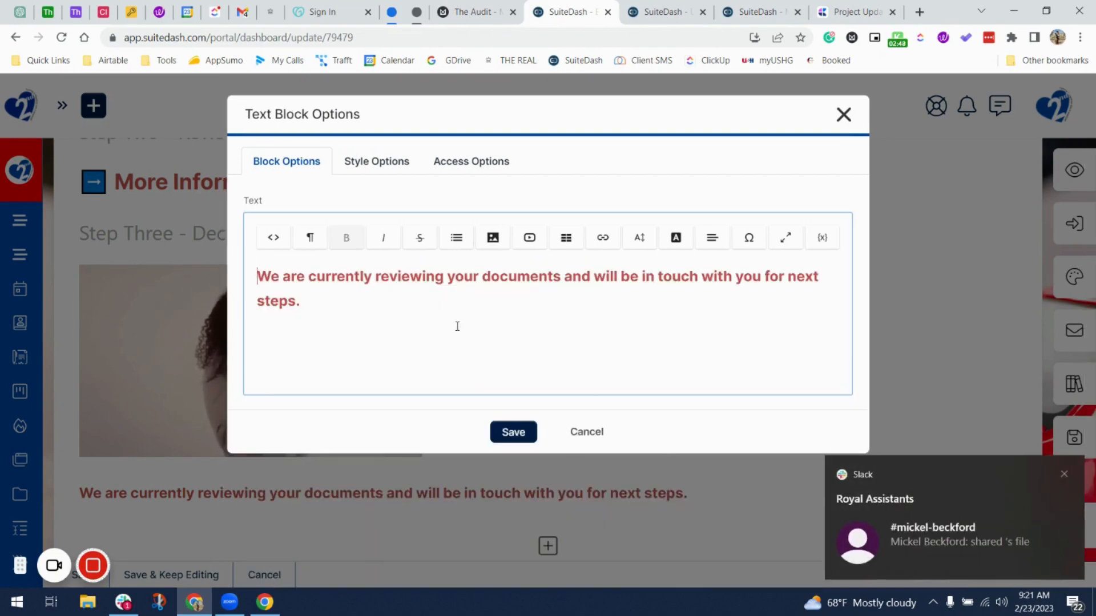
key("ctrl+a")
key("BackSpace")
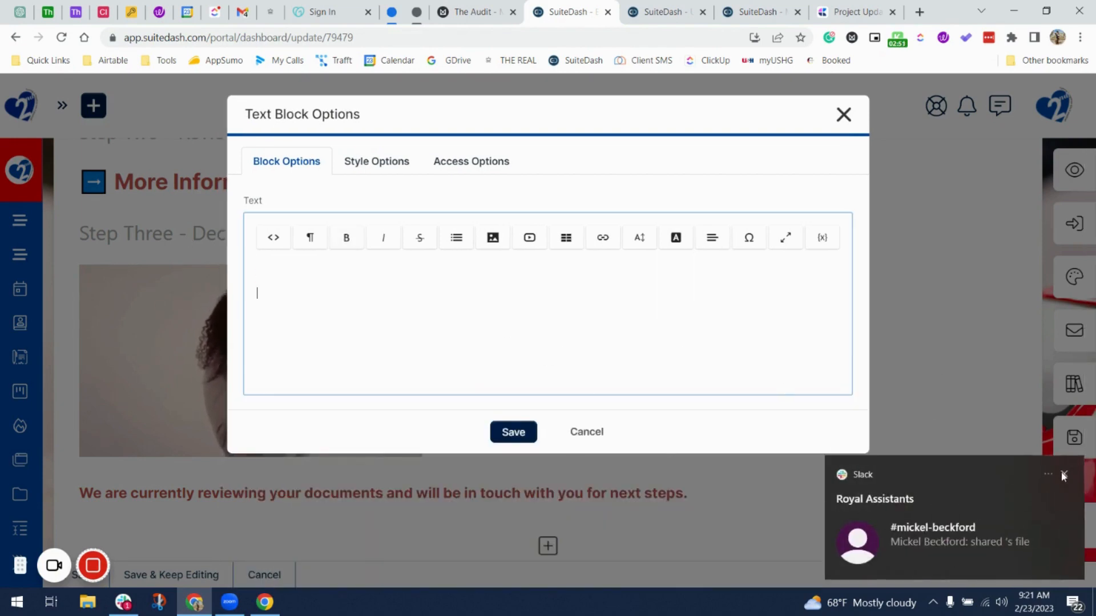
left_click(1064, 475)
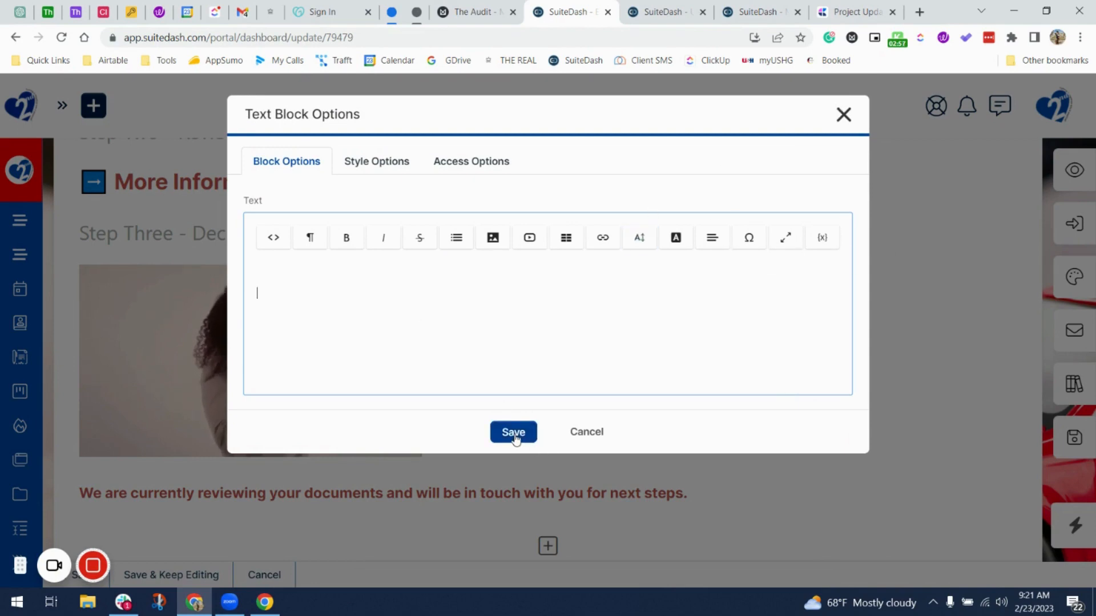
Step: Switch to the open Kick Start Finance staff approval form and start adding a new CRM contact custom field
left_click(682, 19)
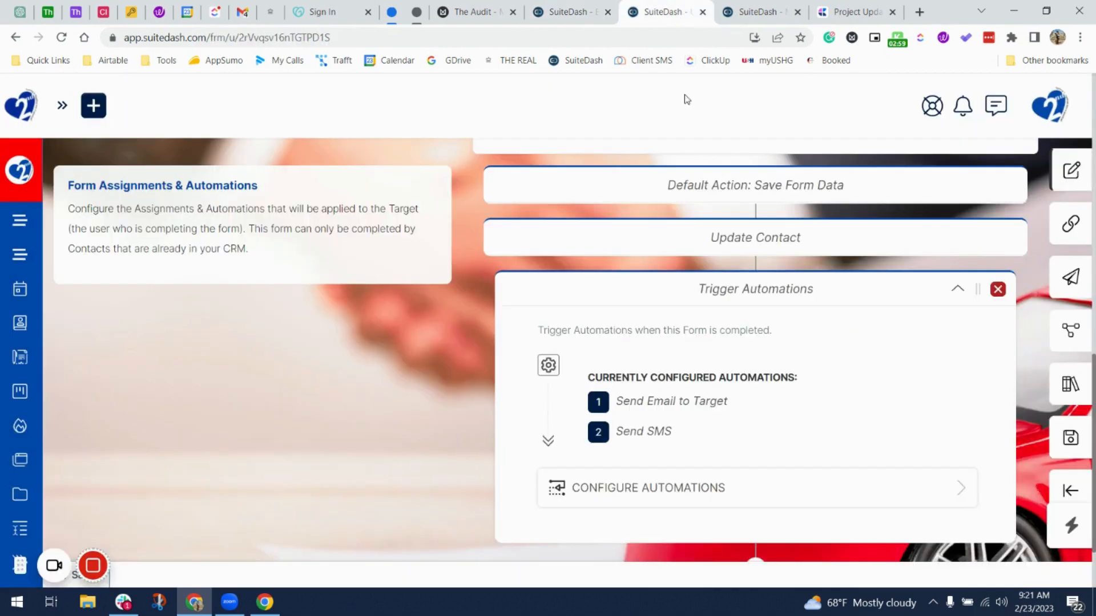
scroll(687, 274, "up", 10)
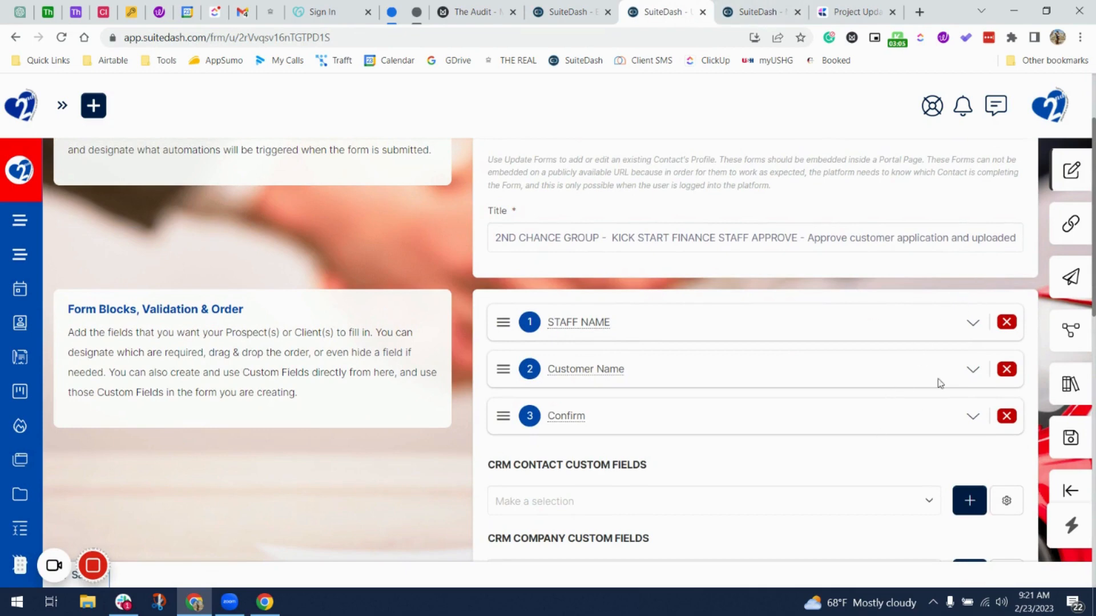
scroll(914, 508, "down", 3)
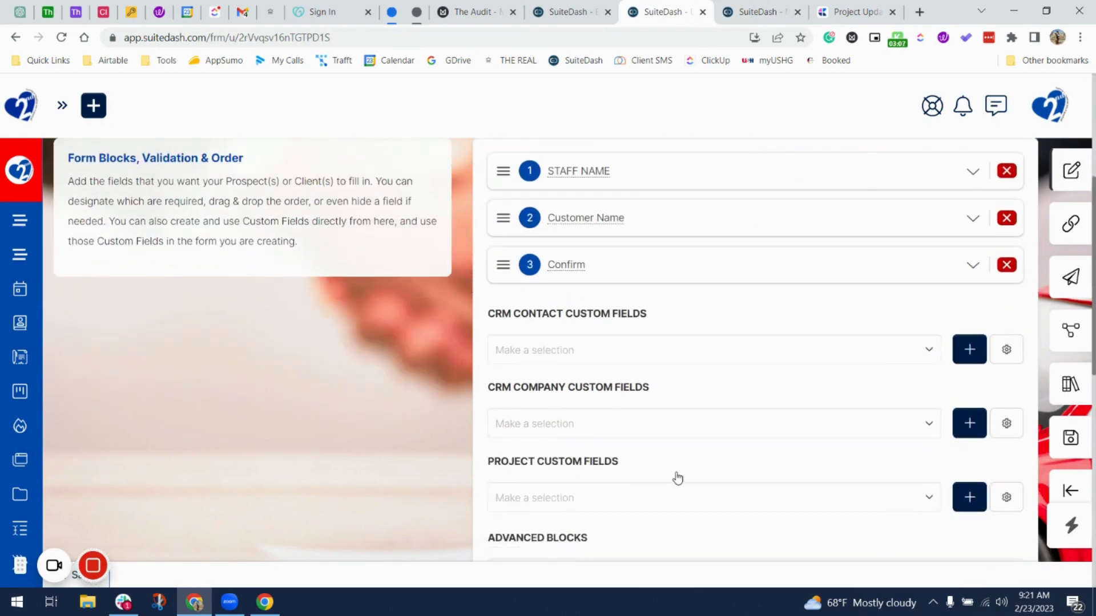
scroll(725, 323, "up", 1)
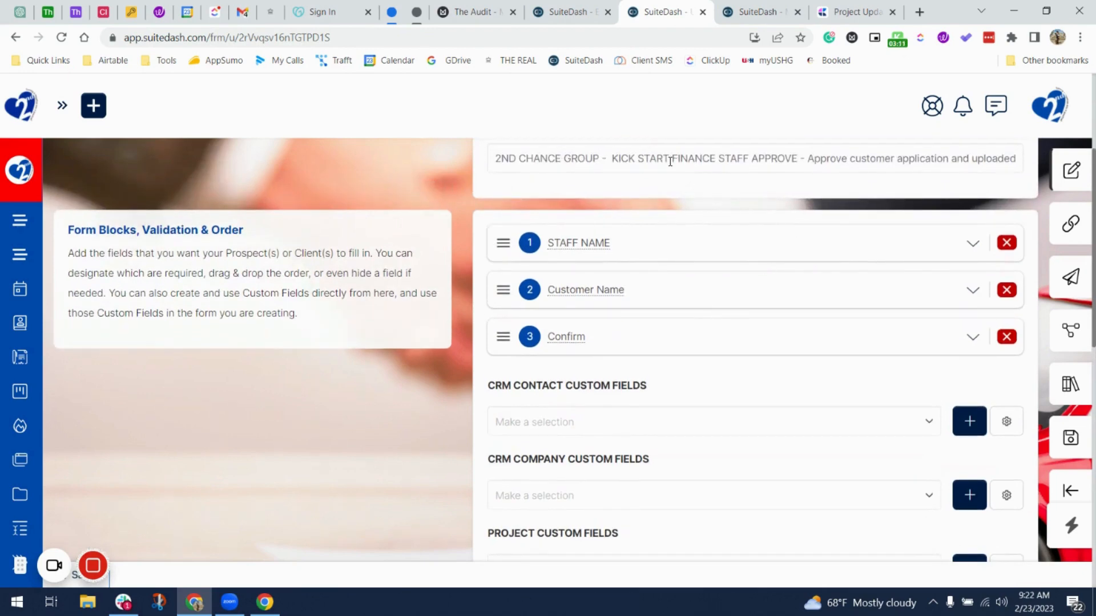
scroll(731, 291, "down", 1)
scroll(731, 290, "up", 1)
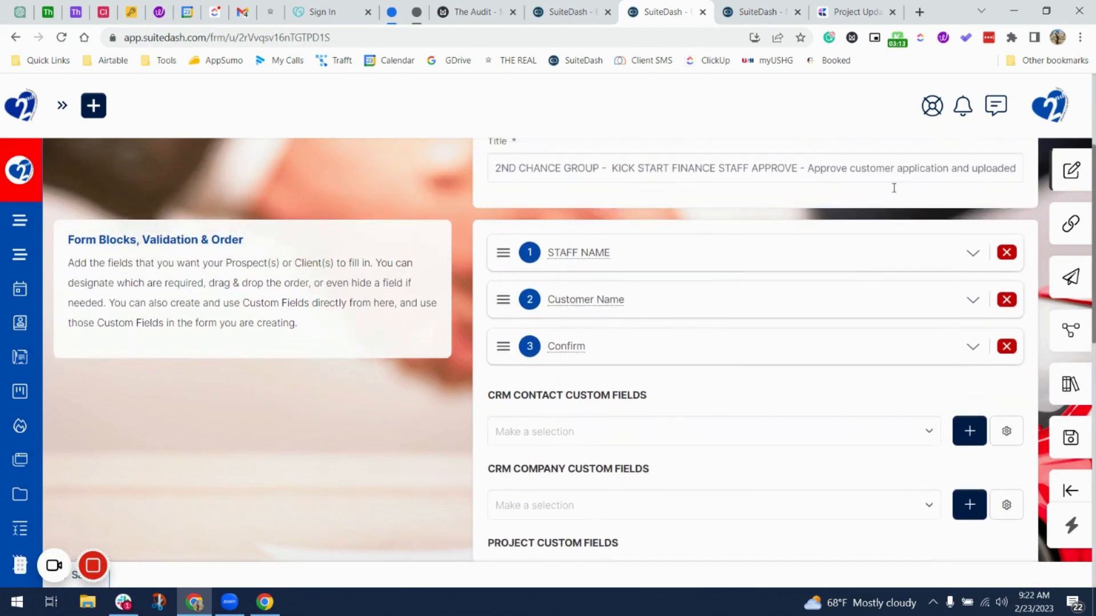
scroll(834, 457, "down", 3)
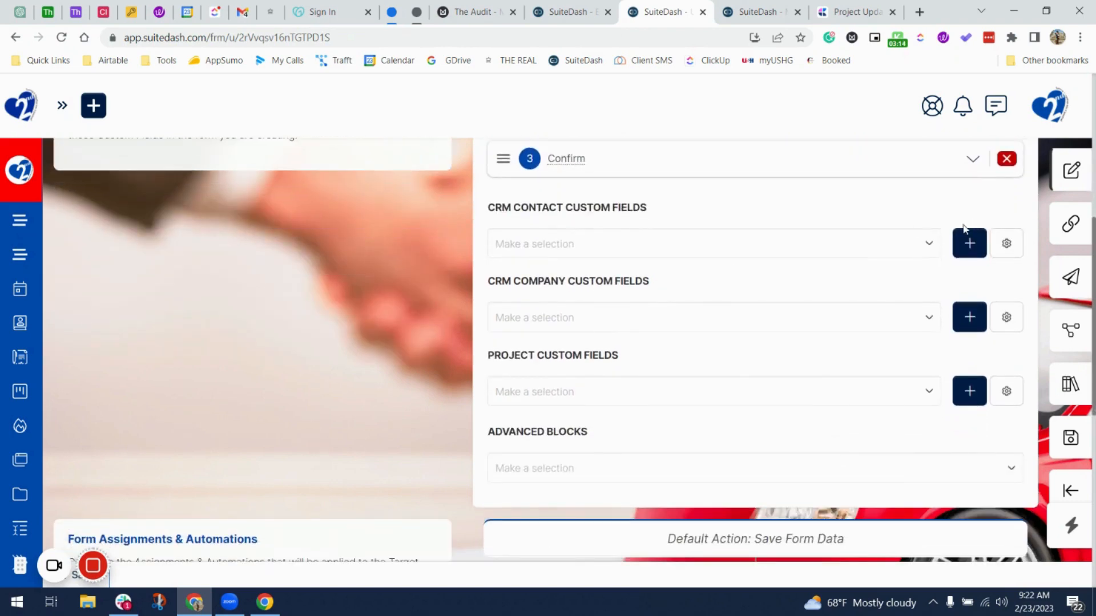
left_click(968, 243)
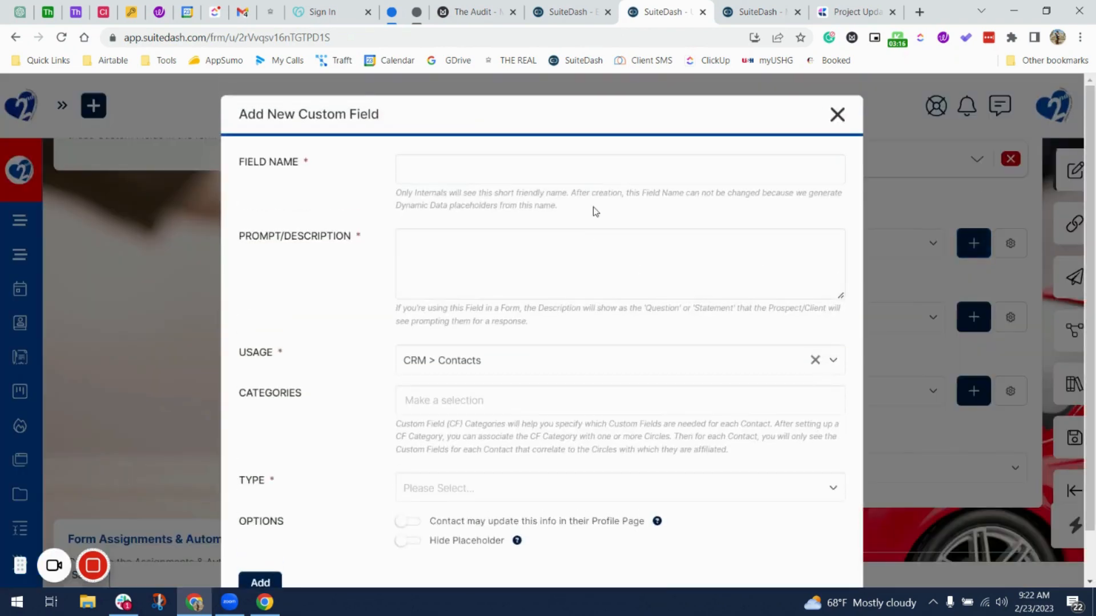
Step: Name the new custom field "Info Needed"
left_click(599, 171)
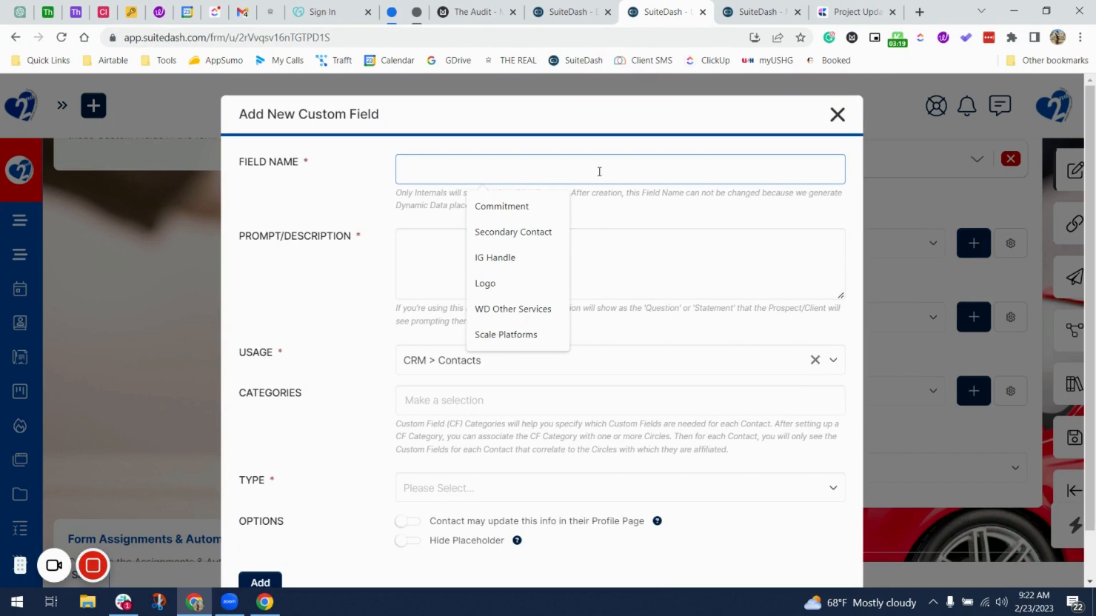
type("M")
key("BackSpace")
type("Infor")
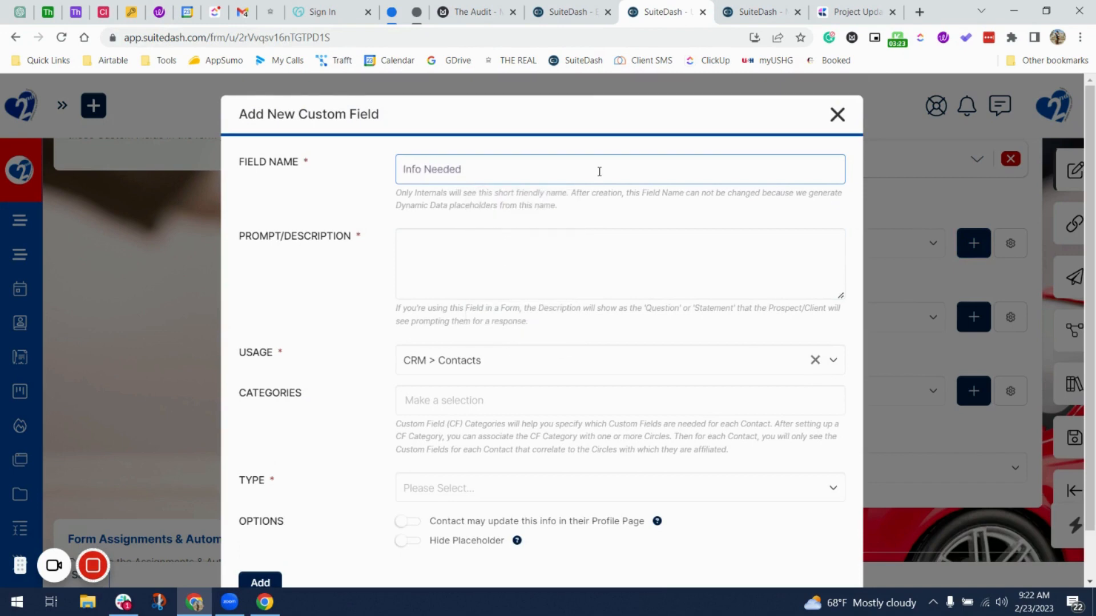
left_click_drag(515, 157, 245, 175)
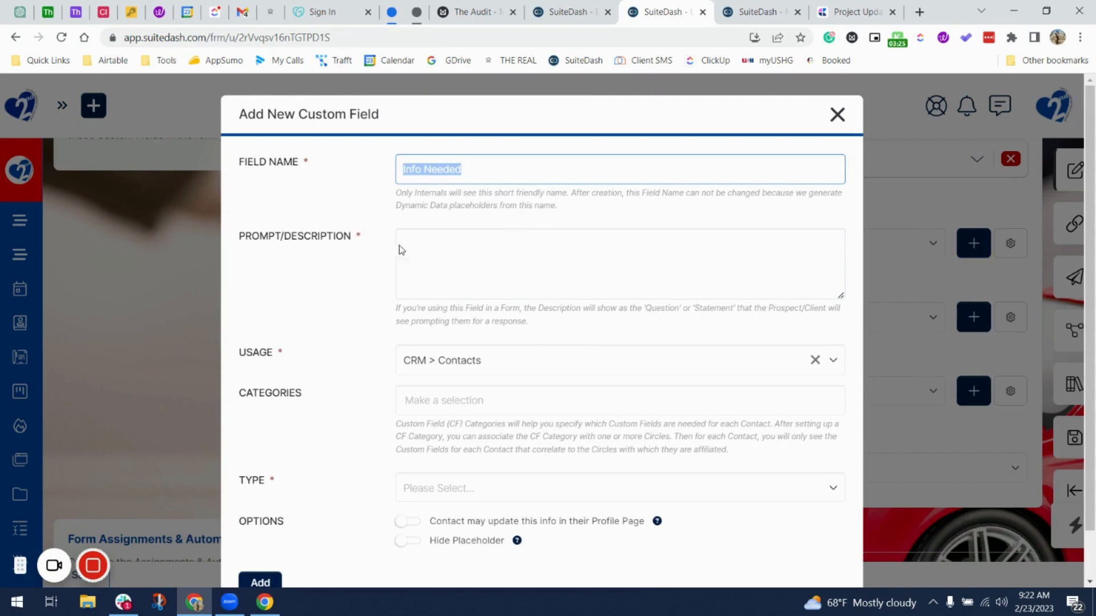
Step: Enter "The following information is required to move forward:" as the custom field's prompt
left_click(455, 255)
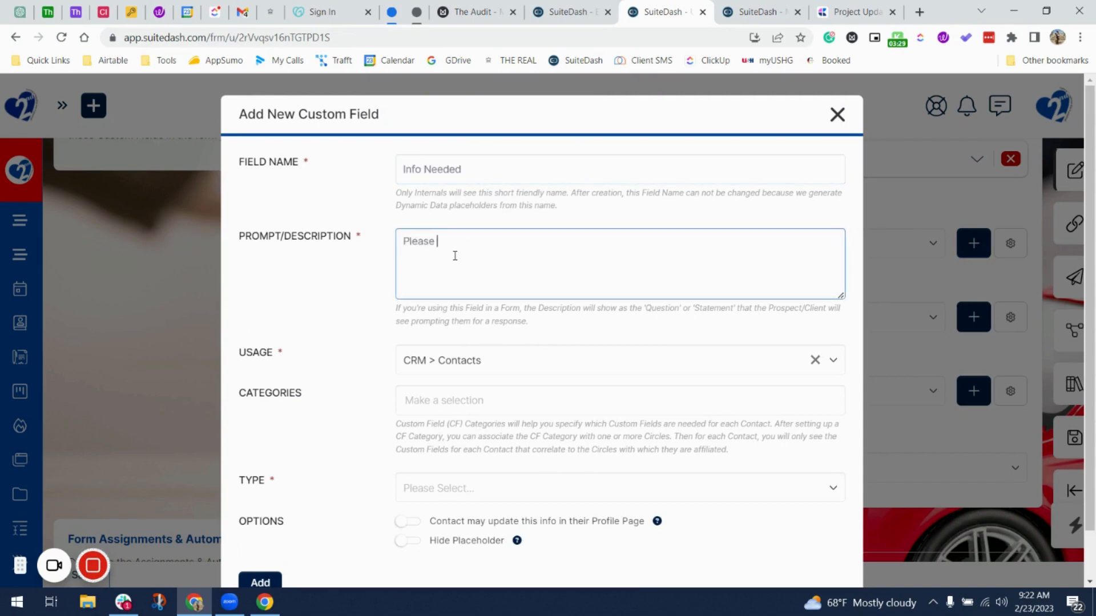
type("ov")
key("ctrl+a")
type("The following information is required t")
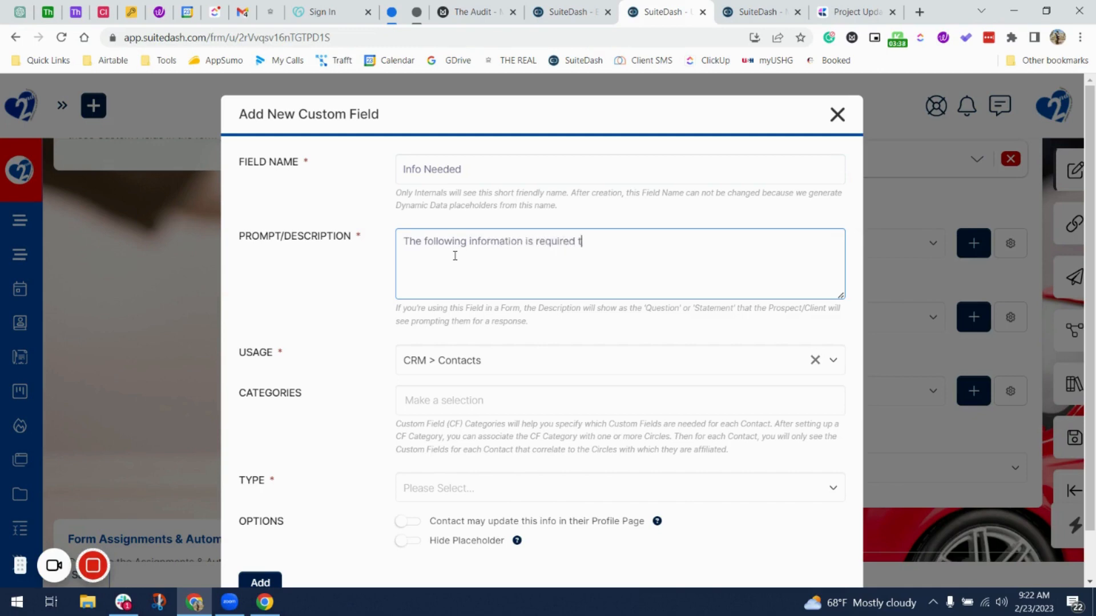
type("o move forward:")
Step: Set the custom field's type to WYSIWYG Text Area, add the field, and save the approval form
scroll(485, 422, "down", 1)
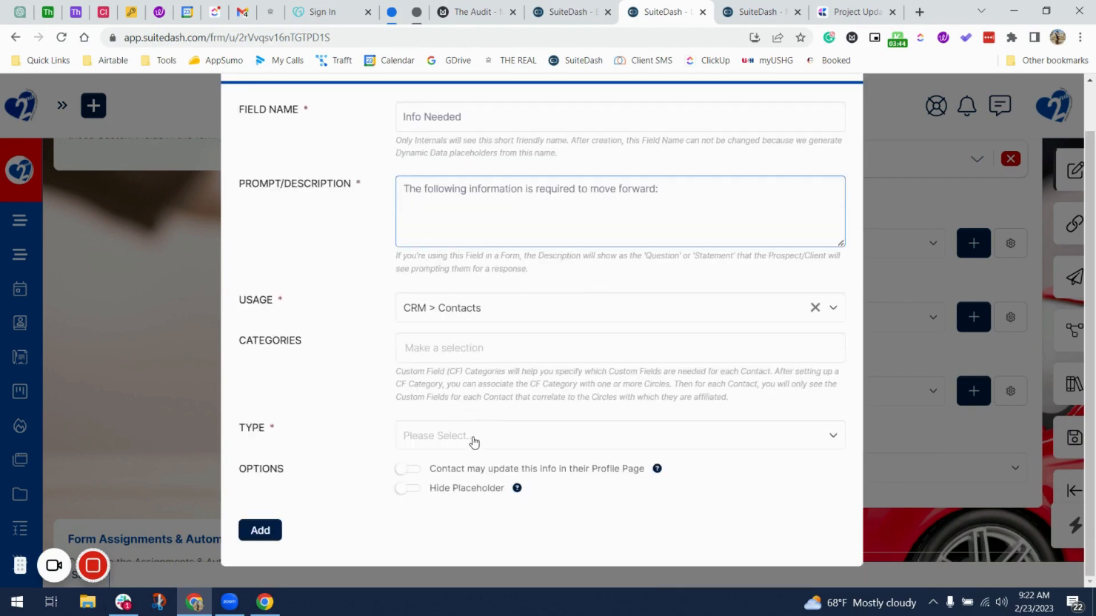
left_click(474, 440)
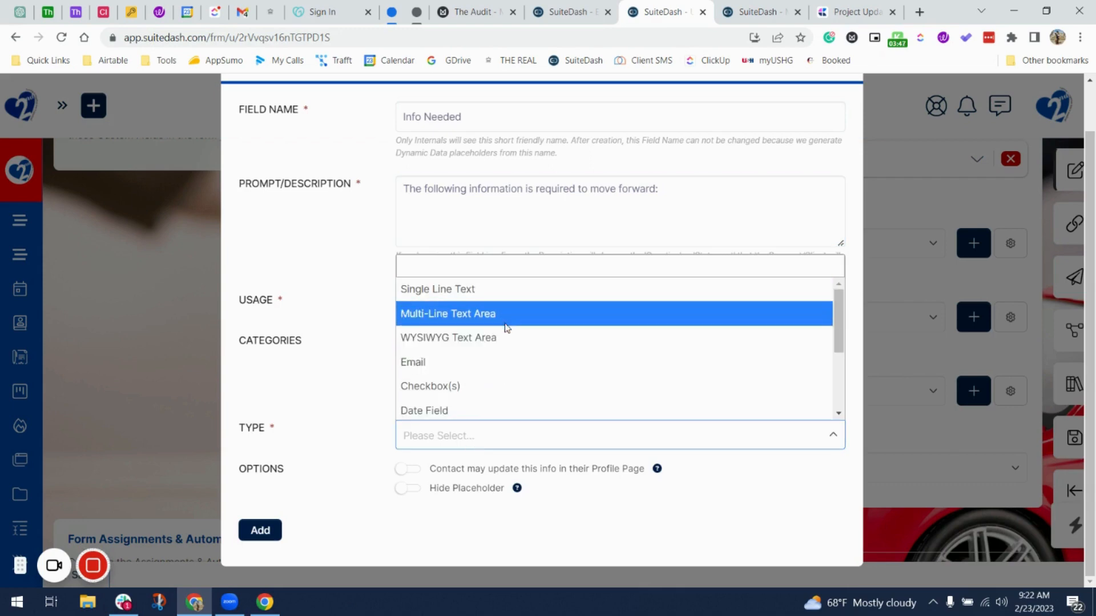
left_click(509, 337)
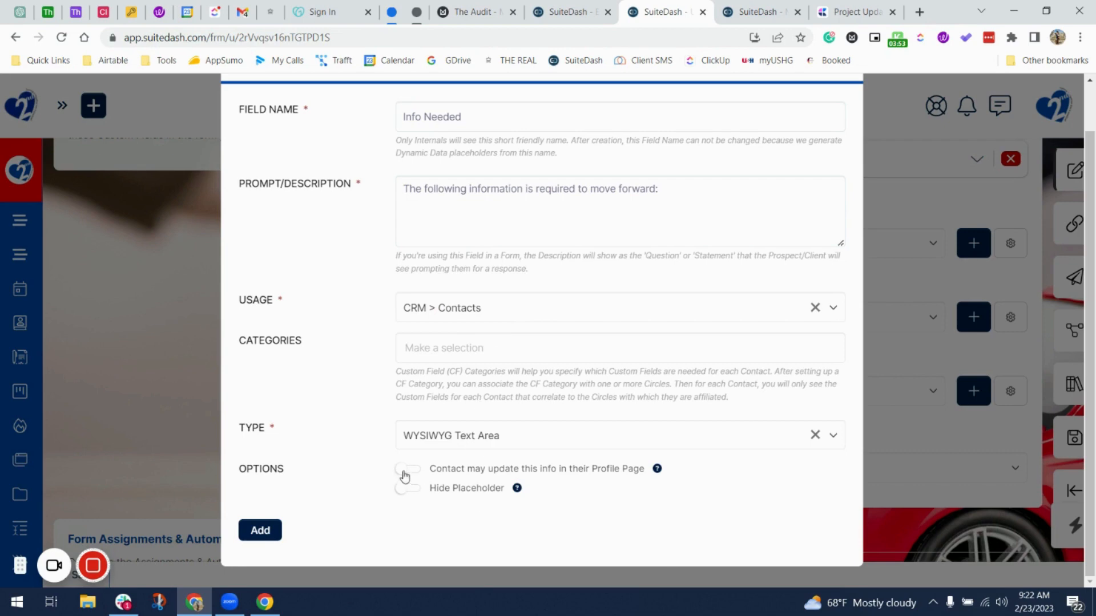
left_click(266, 530)
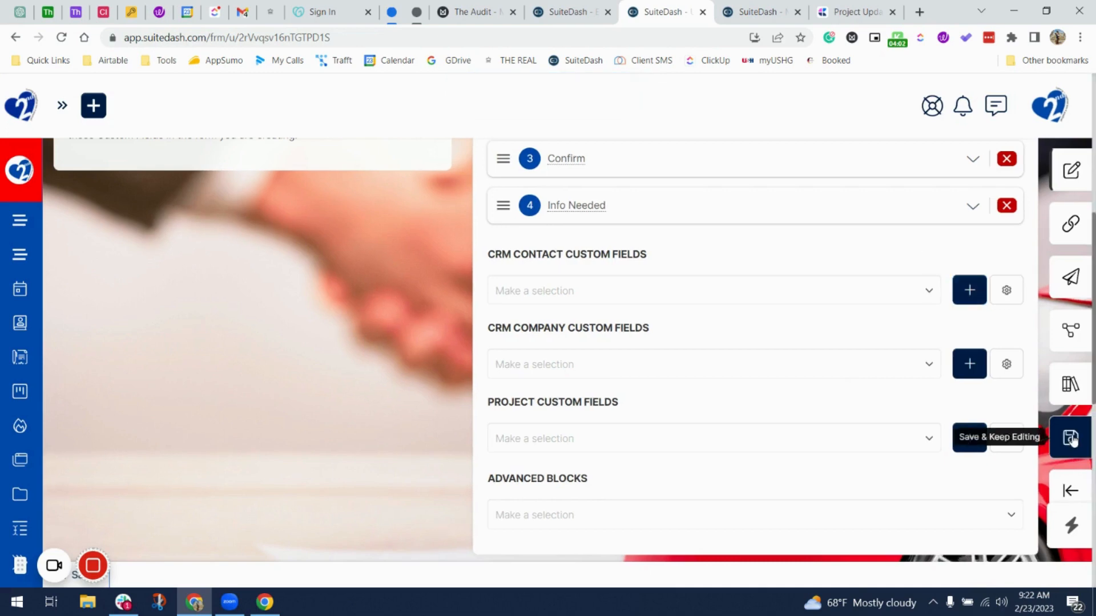
left_click(1071, 438)
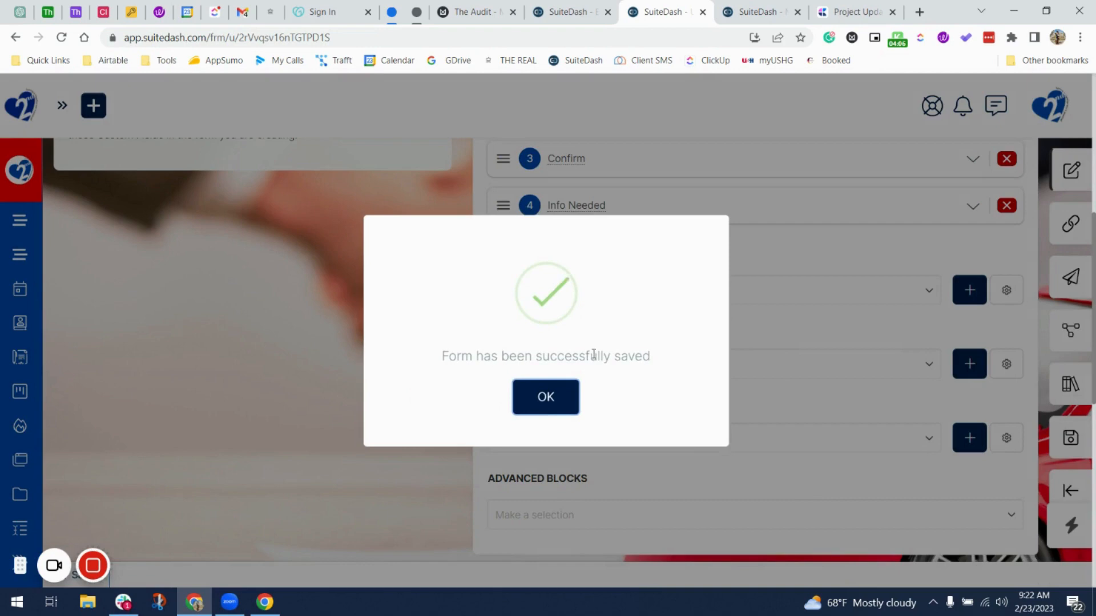
left_click(556, 407)
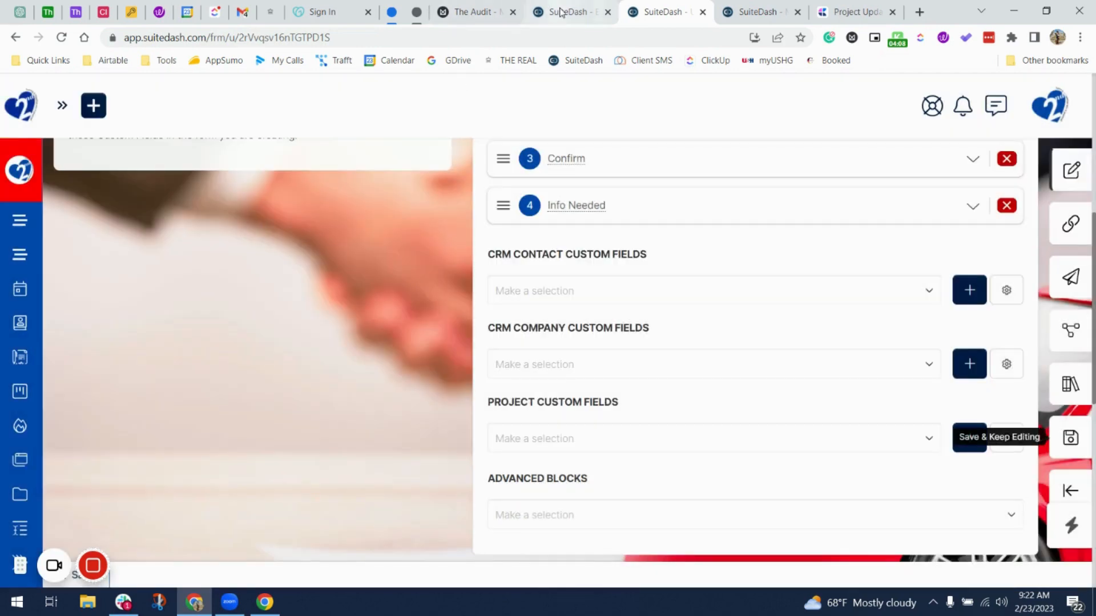
Step: Return to the open More Information portal page, discard the pending text block edit, and save and reload the page
left_click(571, 11)
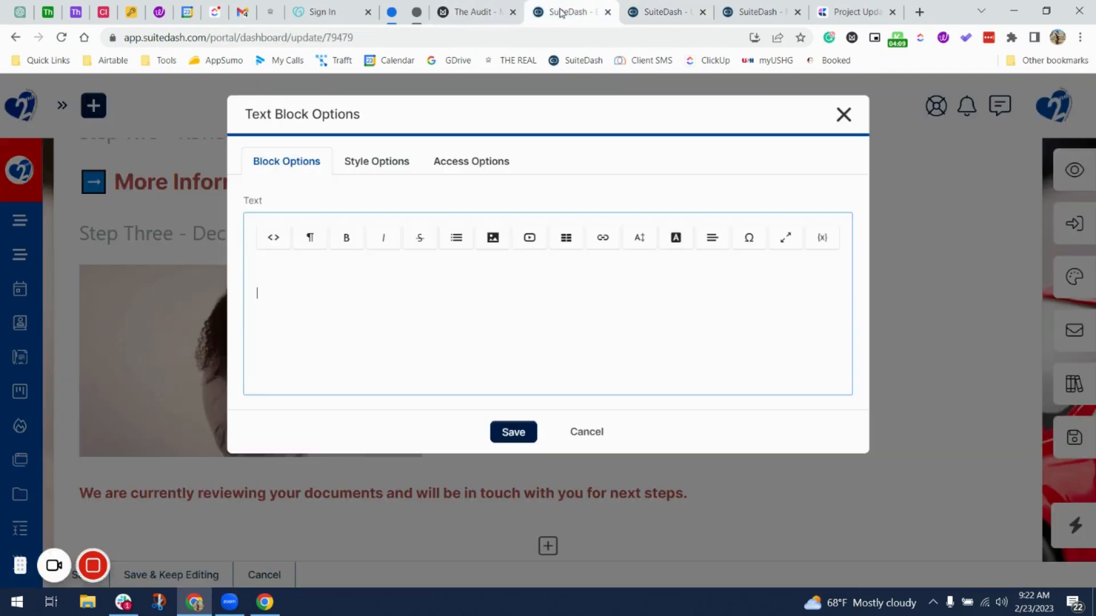
left_click(587, 432)
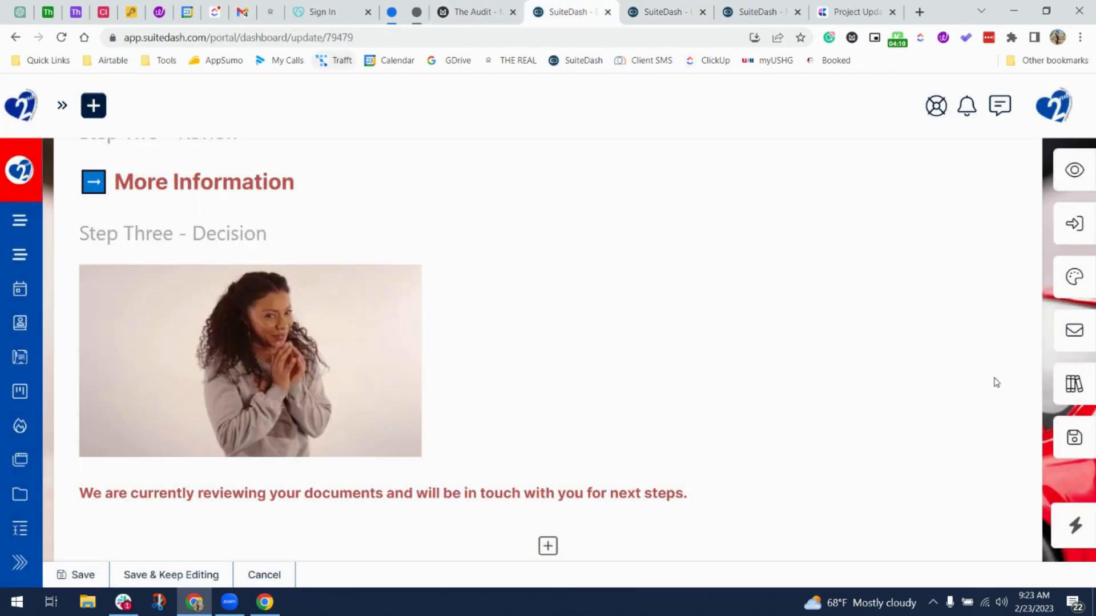
left_click(1076, 444)
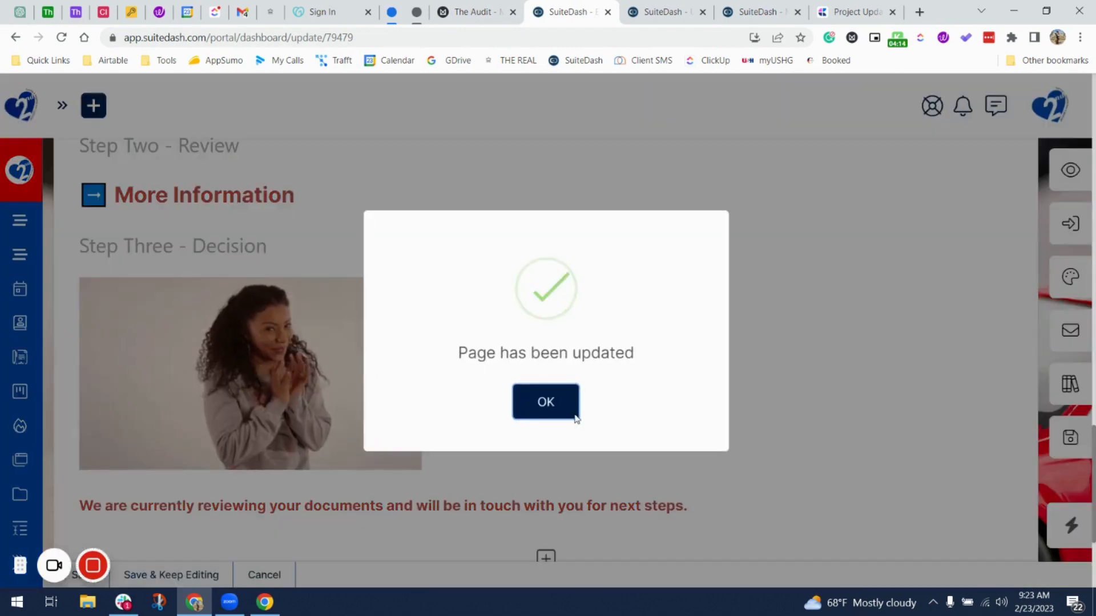
left_click(574, 415)
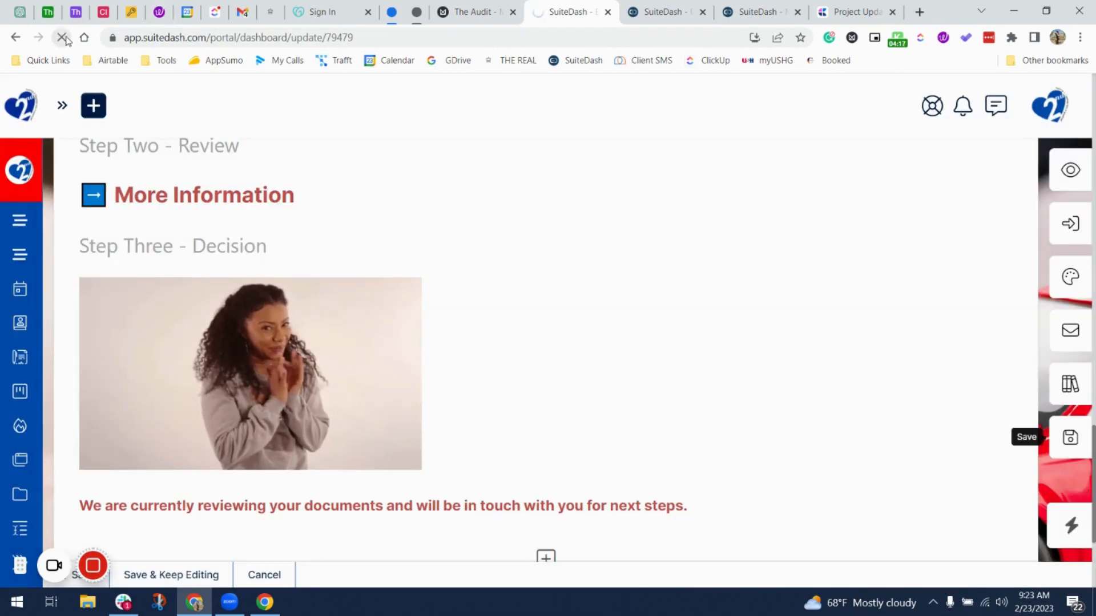
left_click(62, 38)
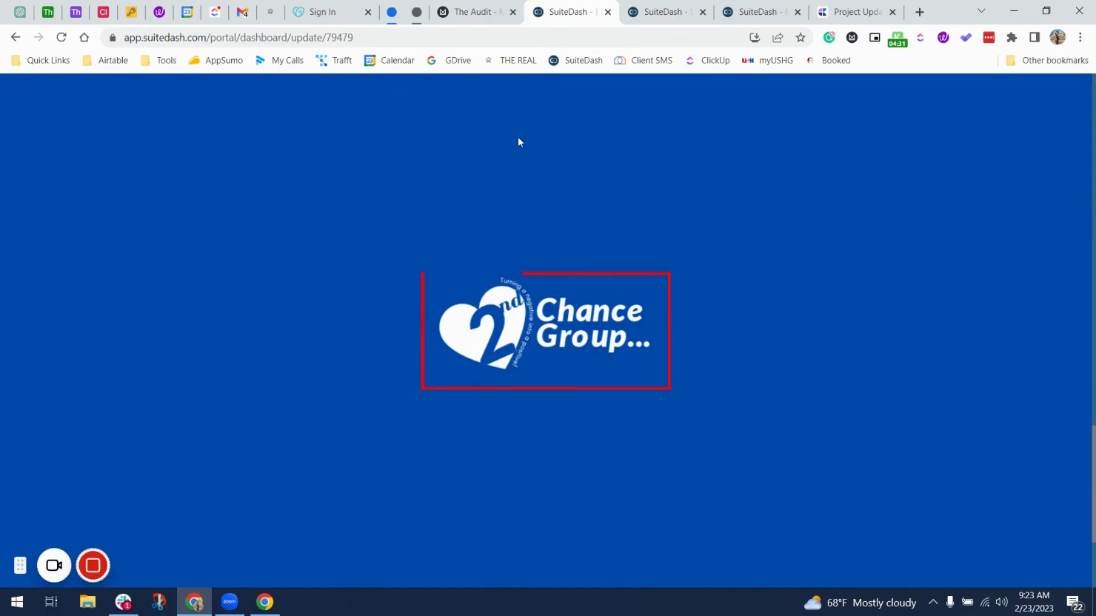
Step: Open the text block below the progress steps for editing and delete its image and reviewing message
scroll(623, 348, "down", 3)
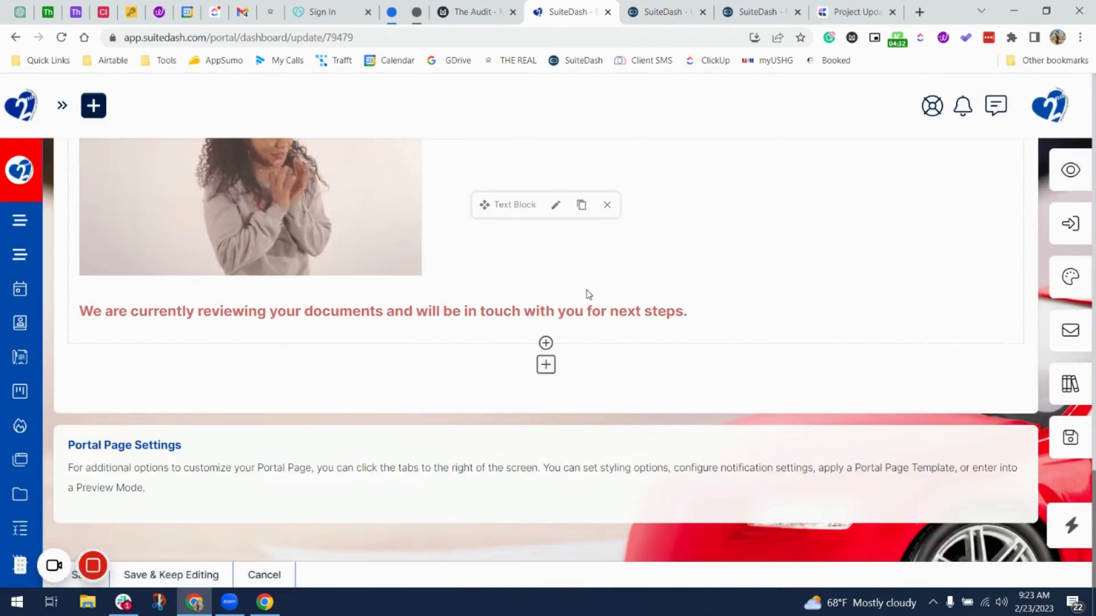
scroll(589, 295, "up", 2)
left_click(556, 308)
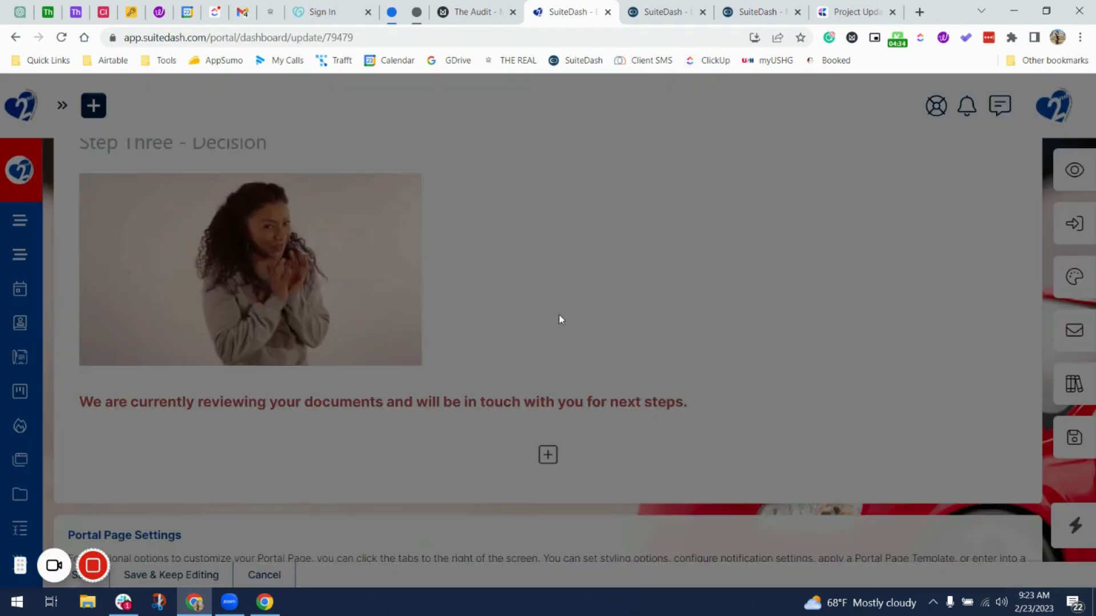
left_click(423, 334)
left_click(442, 321)
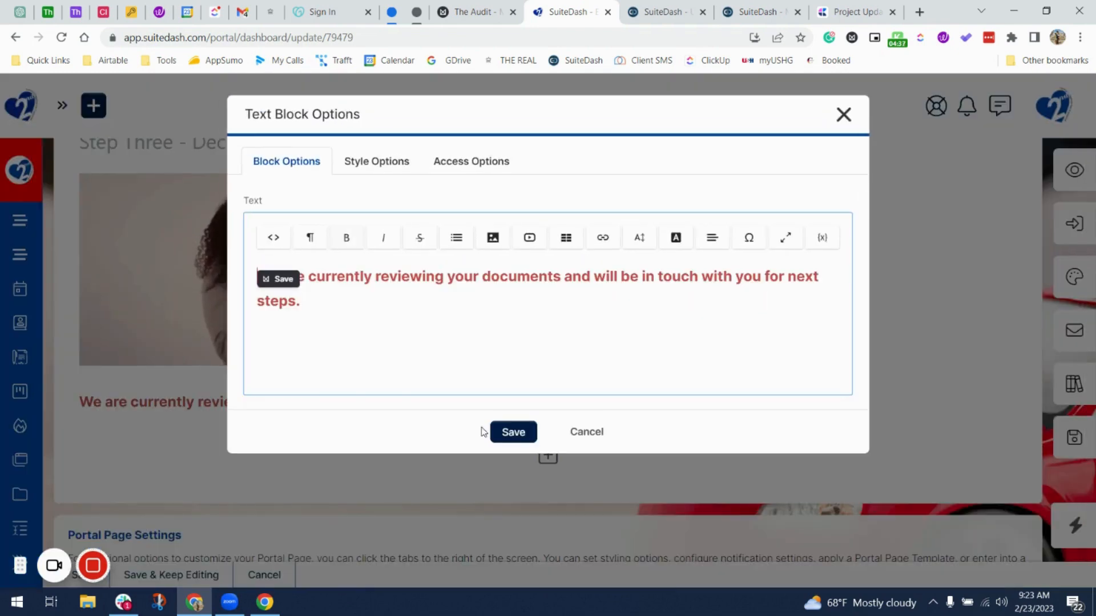
left_click_drag(308, 303, 237, 276)
key("BackSpace")
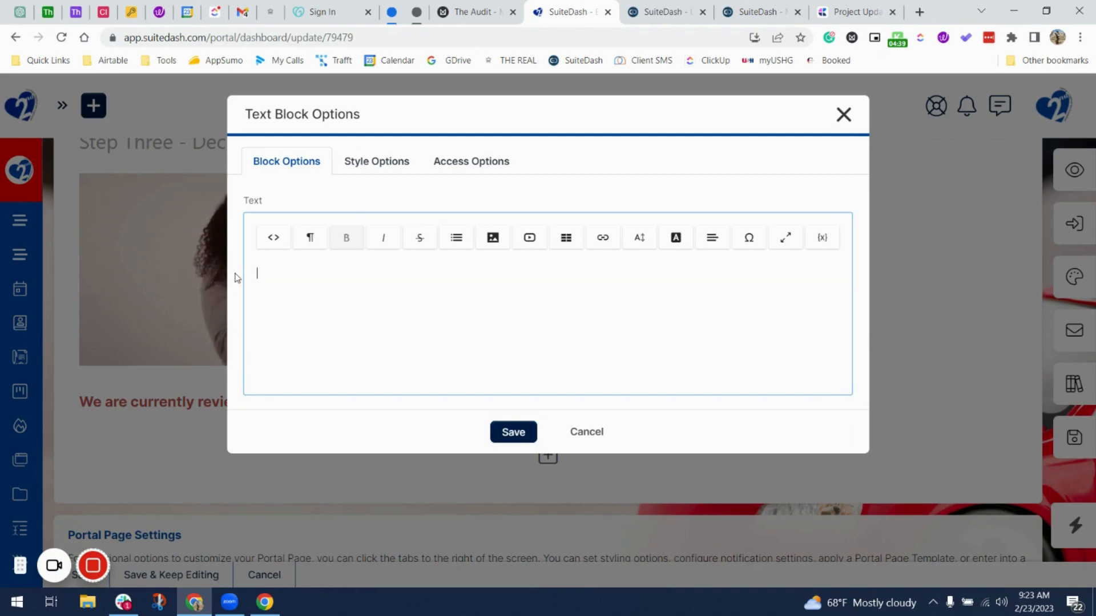
Step: Insert the InfoNeeded contact placeholder into the emptied text block
left_click(822, 237)
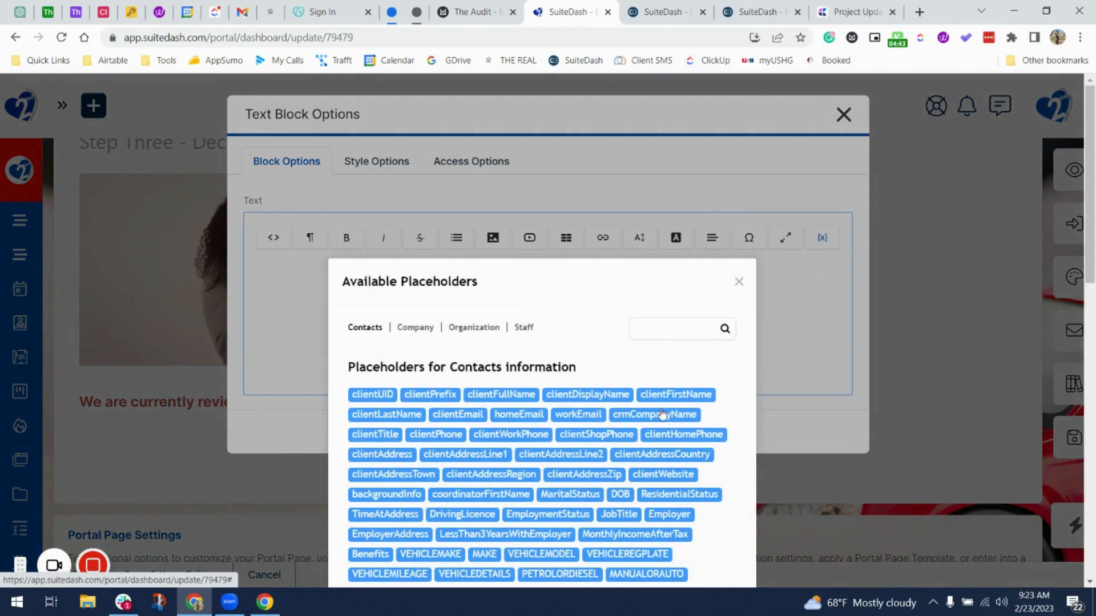
scroll(554, 515, "down", 10)
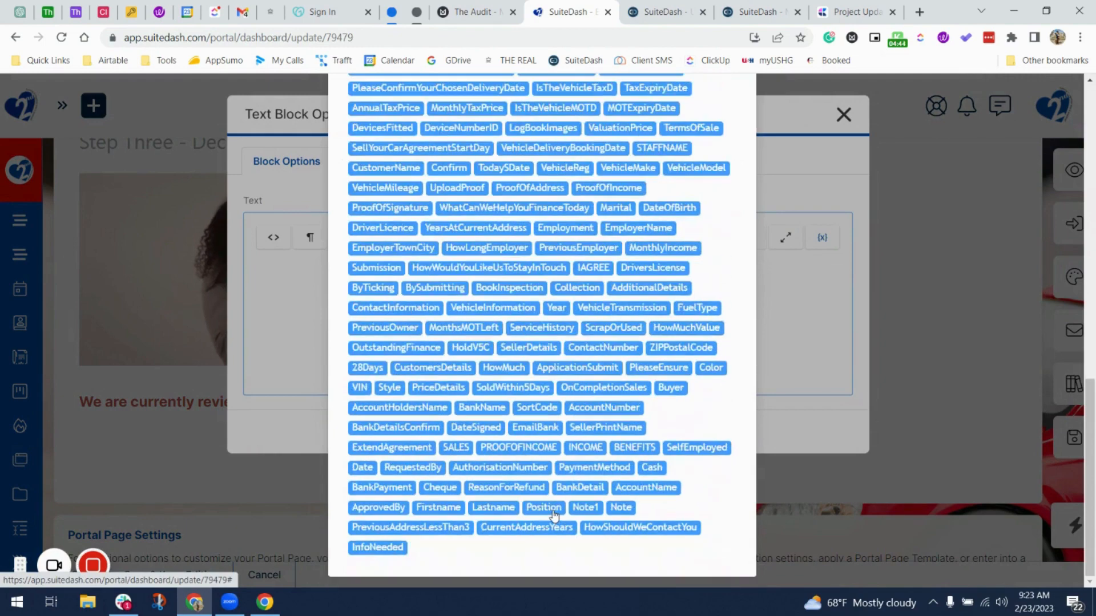
left_click(377, 548)
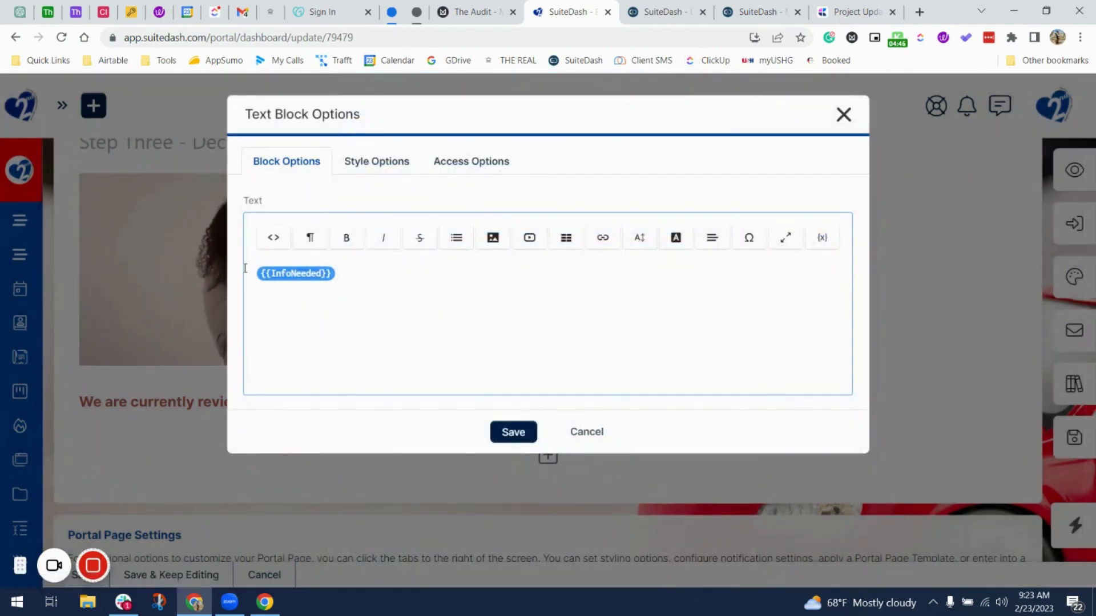
Step: Add the line "Please provide the following information to move" above the InfoNeeded placeholder
key("Return")
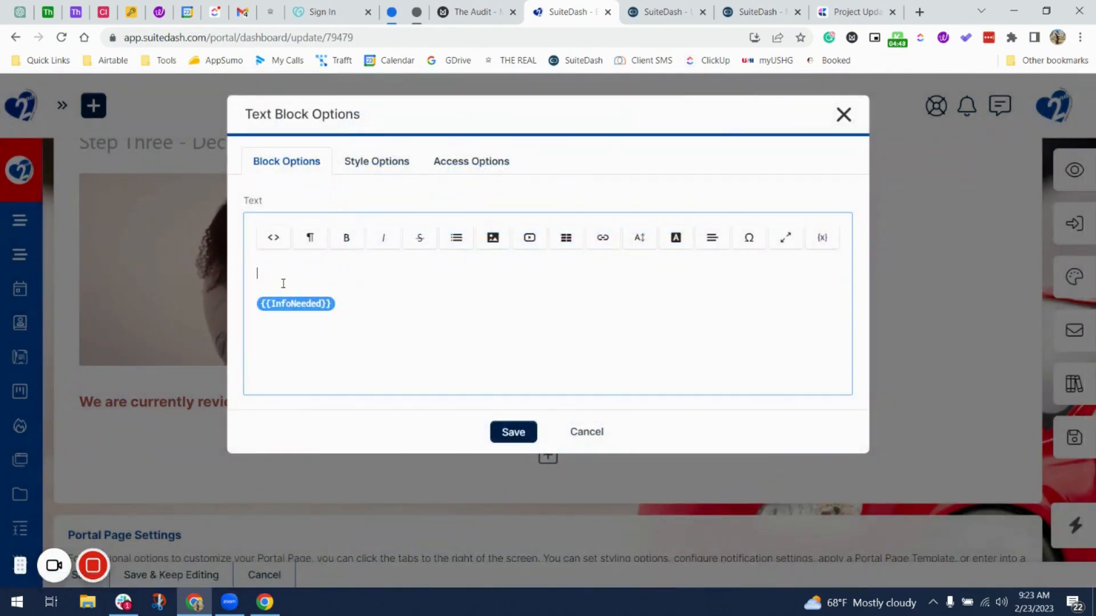
type("Please pr")
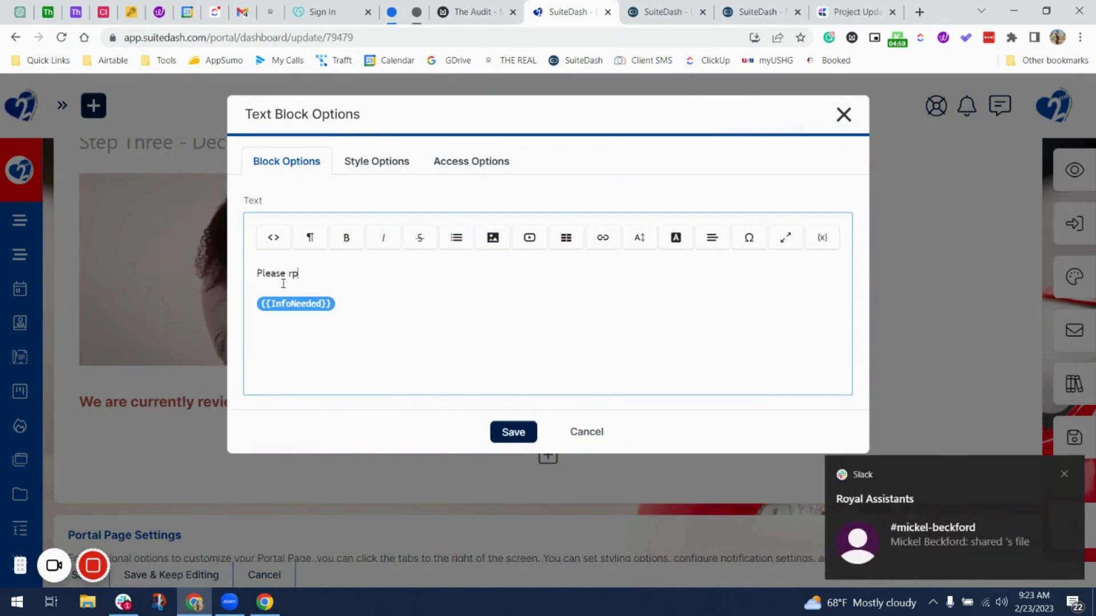
type("ovide the")
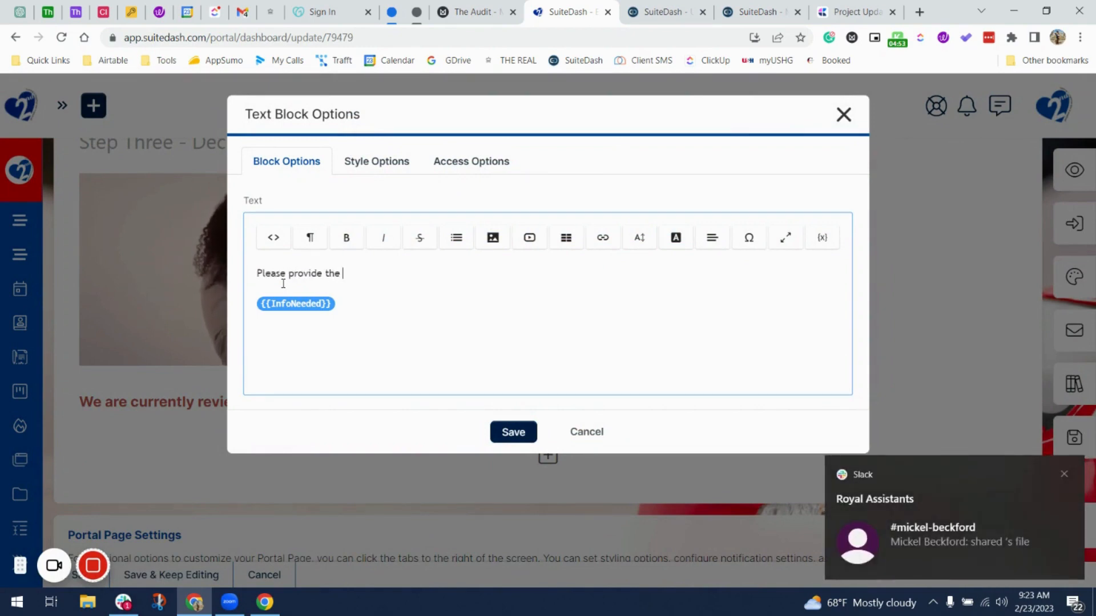
type(" following information to move ")
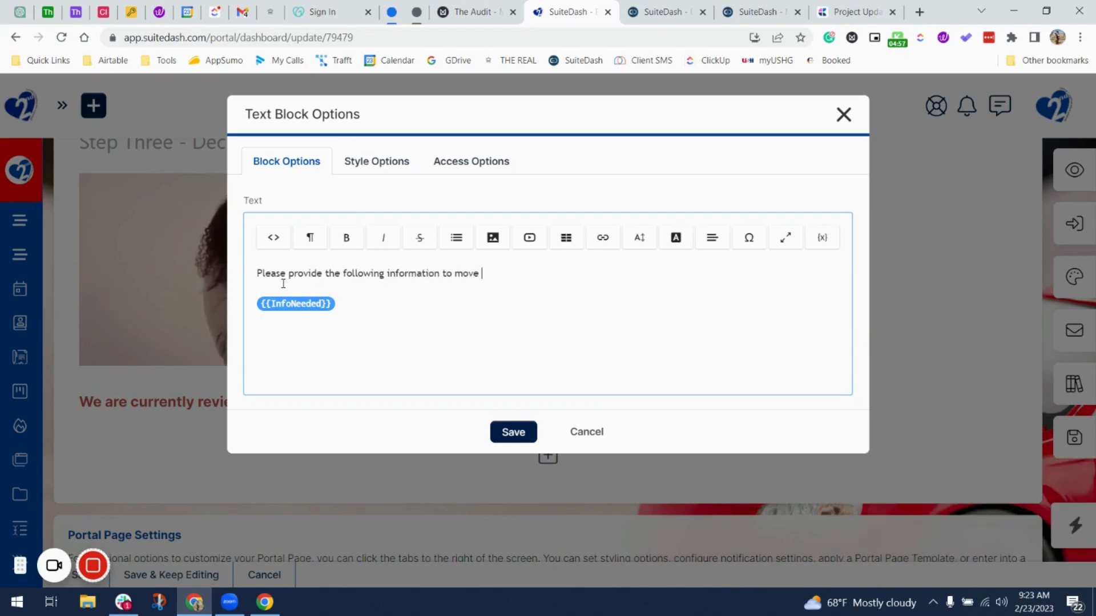
type("in the")
key("super+period")
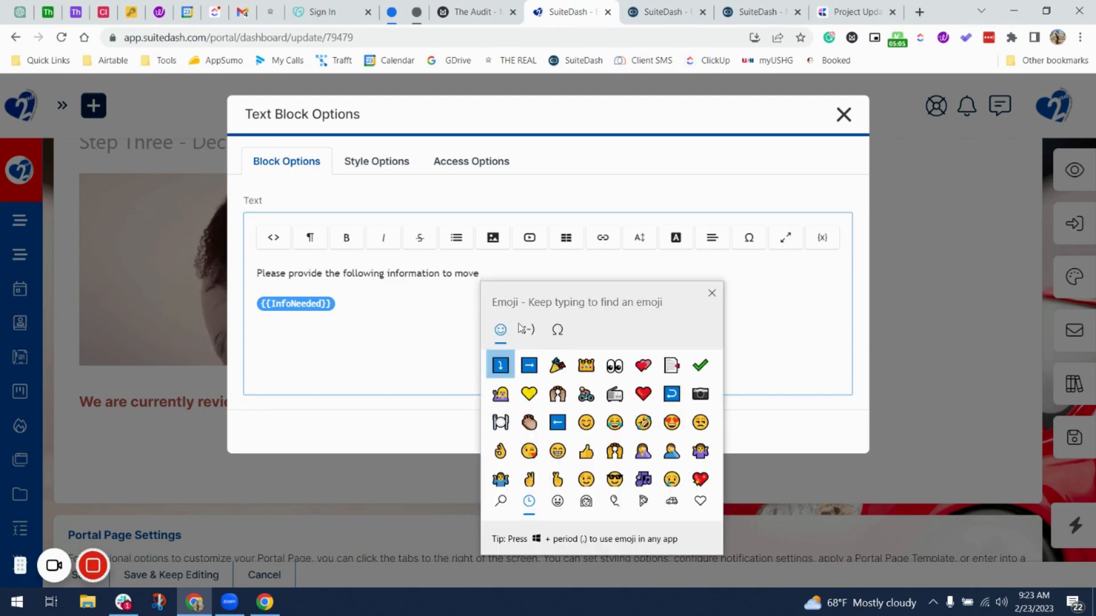
left_click(469, 296)
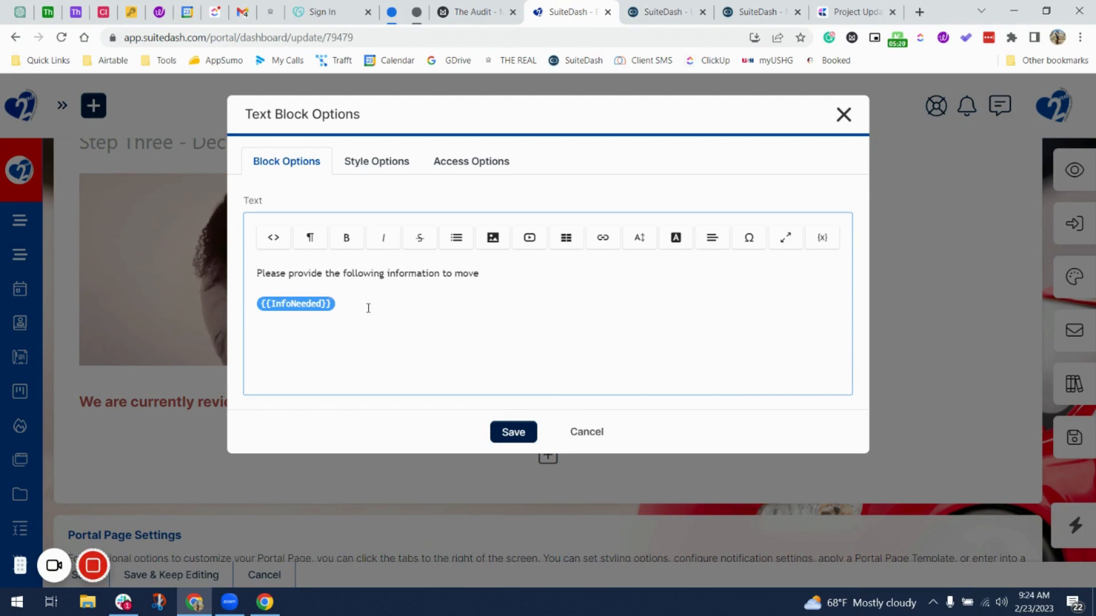
Step: Enlarge the font size of all text in the block and make it bold
key("ctrl+a")
left_click(627, 244)
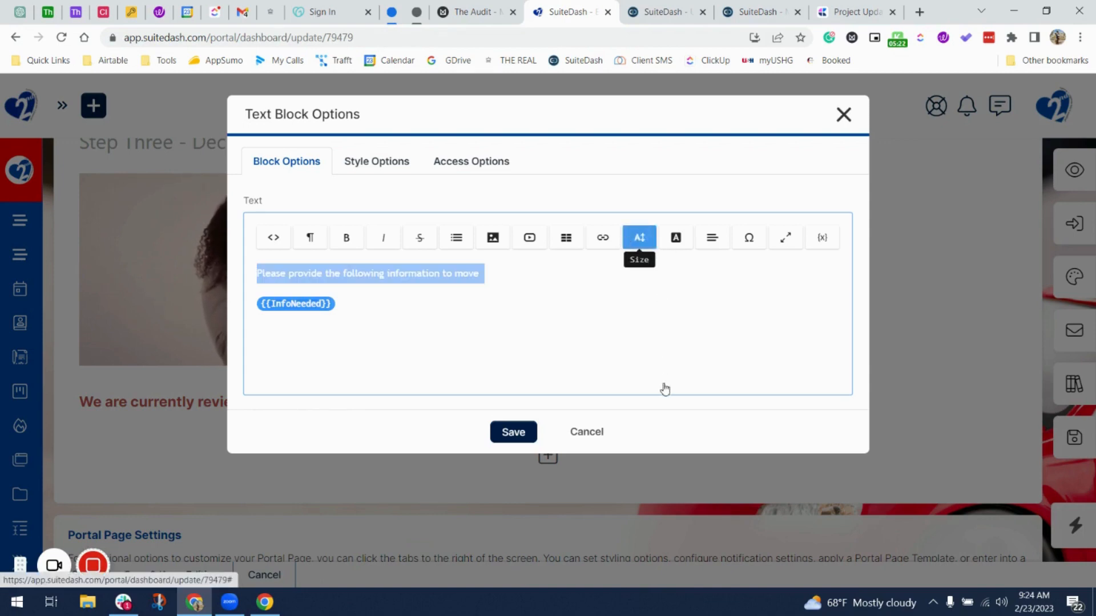
left_click(640, 436)
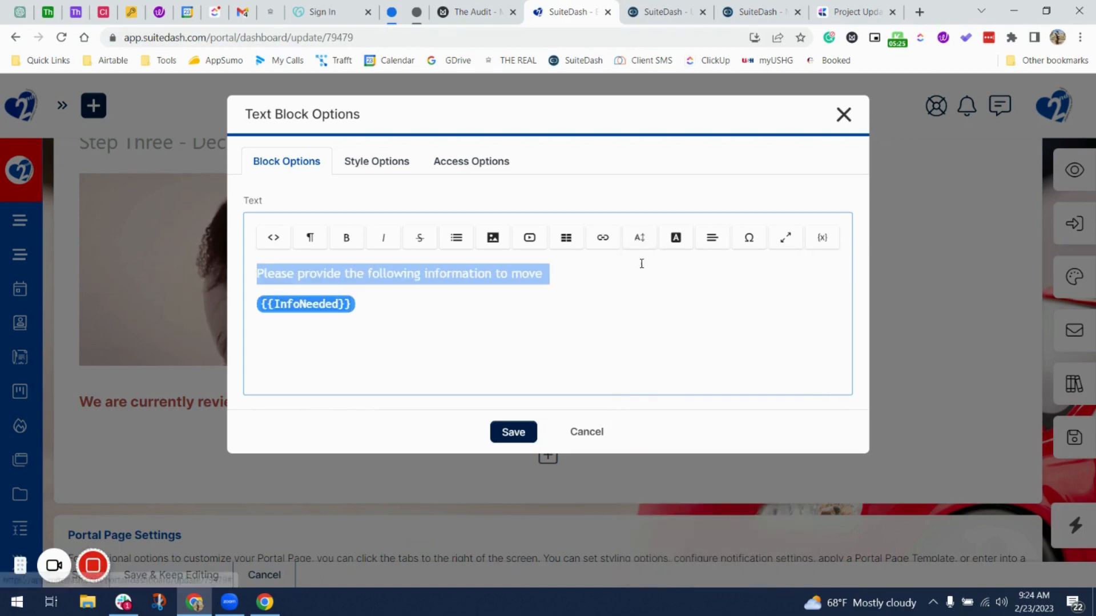
left_click(640, 239)
left_click(662, 467)
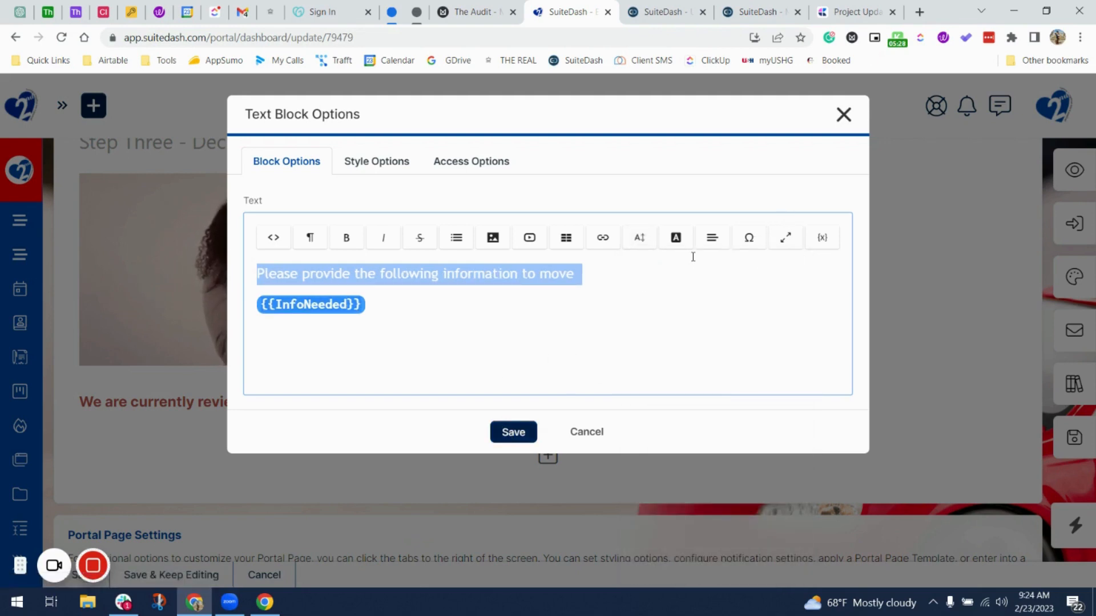
key("ctrl+b")
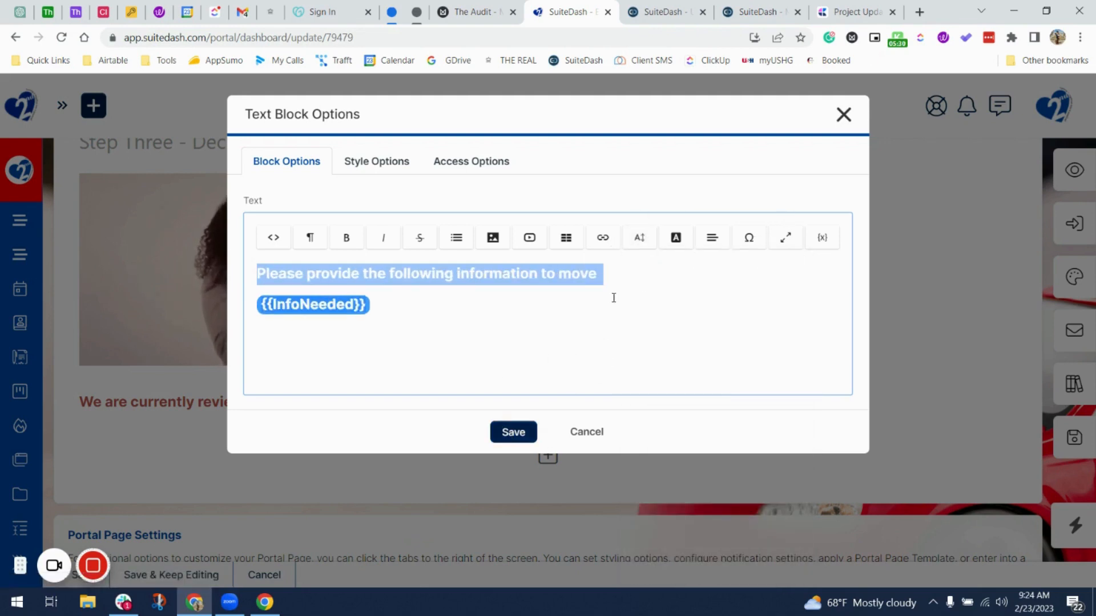
left_click(623, 270)
Step: Save the text block and the More Information portal page
left_click(514, 433)
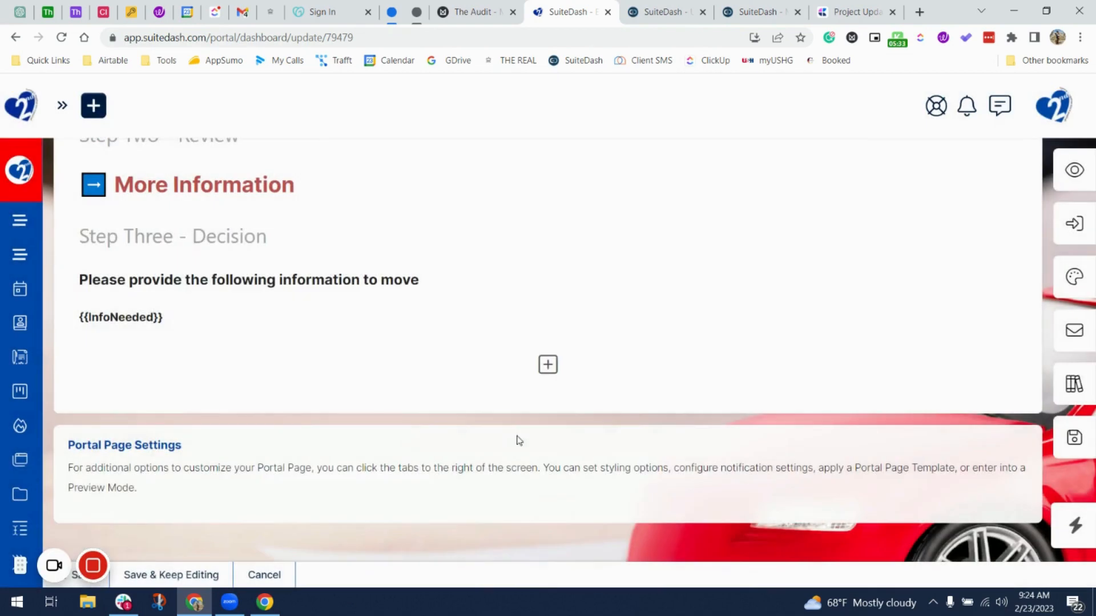
scroll(483, 443, "up", 2)
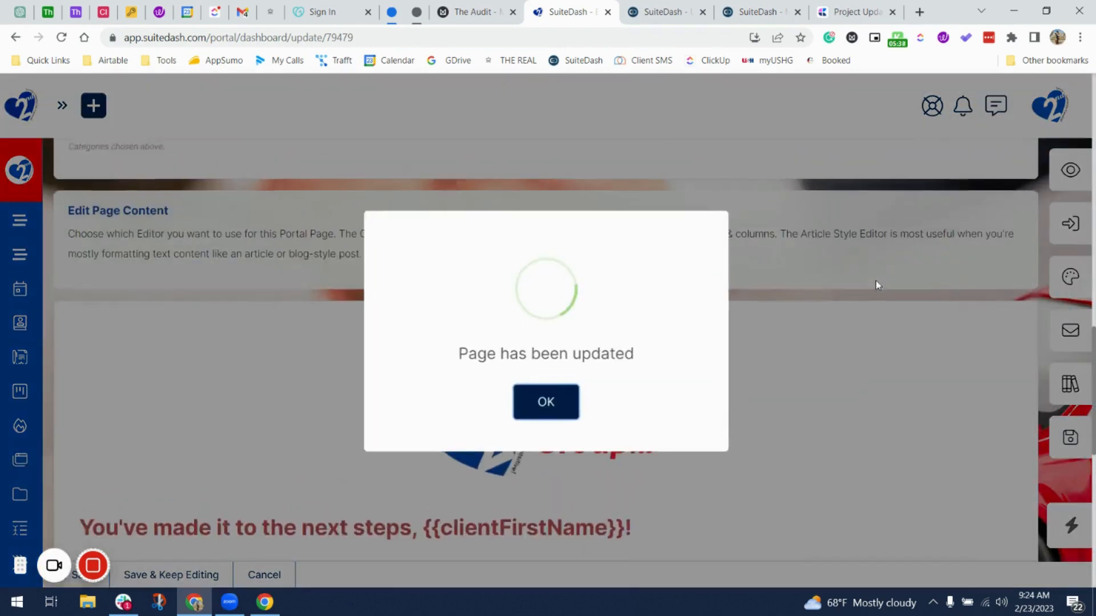
left_click(577, 398)
Step: Switch the portal page editor from the More Information page to the Review page
scroll(856, 274, "up", 6)
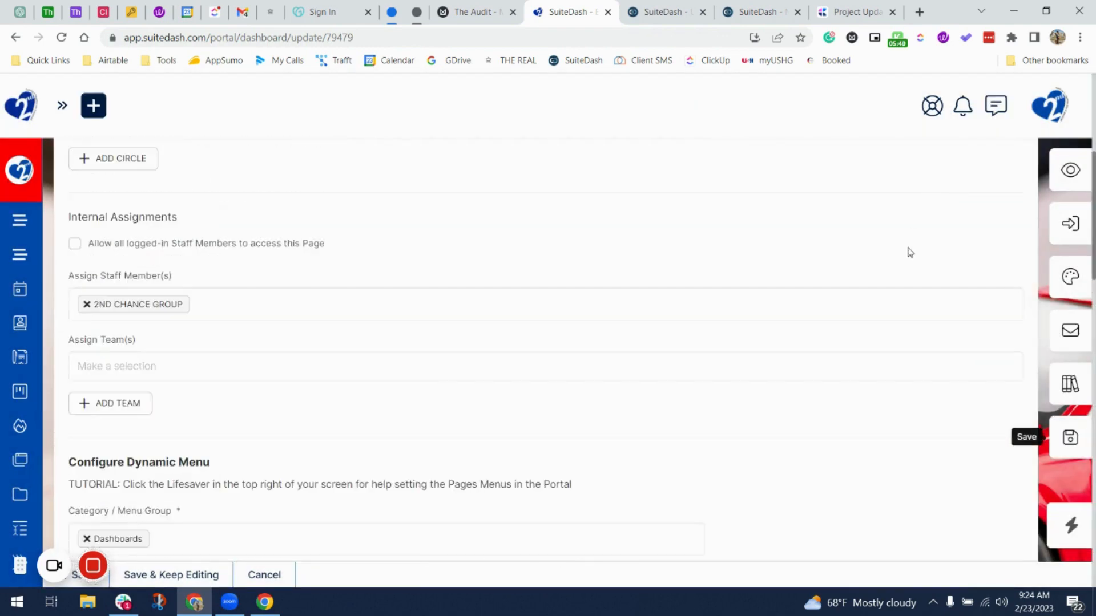
left_click(918, 181)
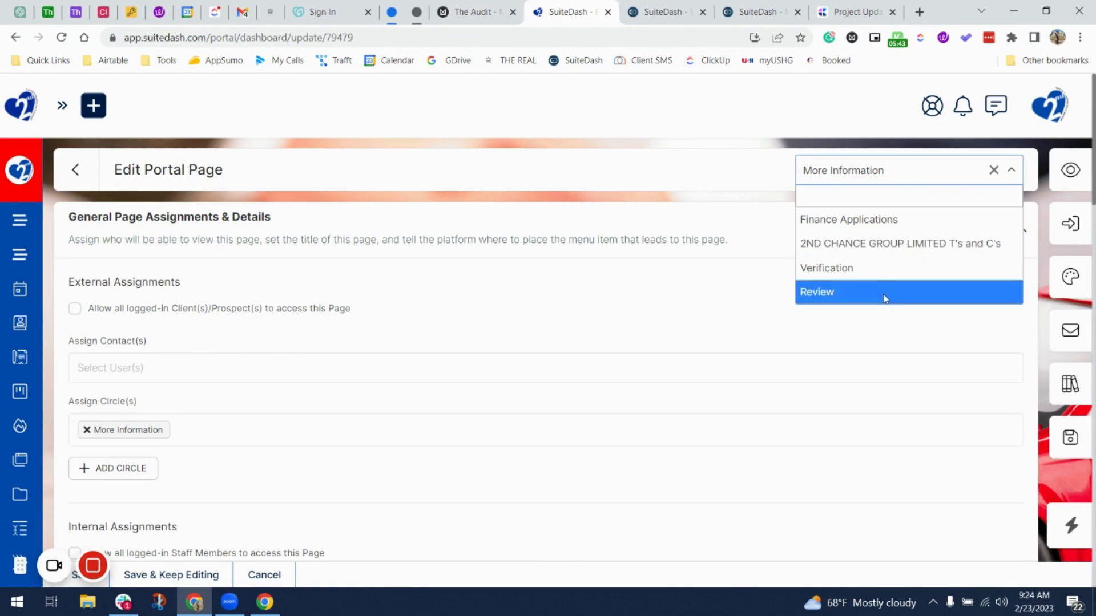
left_click(884, 293)
left_click(882, 174)
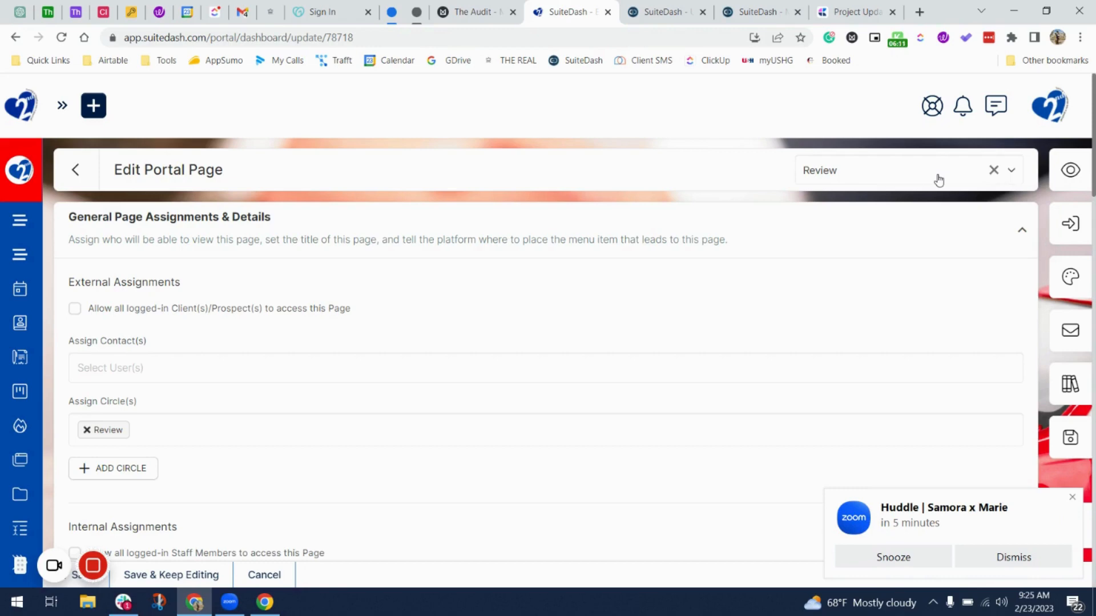
Step: Switch to the Verification portal page and copy the down-arrow emoji ending its "Please complete the form below to begin the verification process" heading
left_click(1073, 501)
scroll(643, 350, "down", 4)
scroll(643, 353, "up", 4)
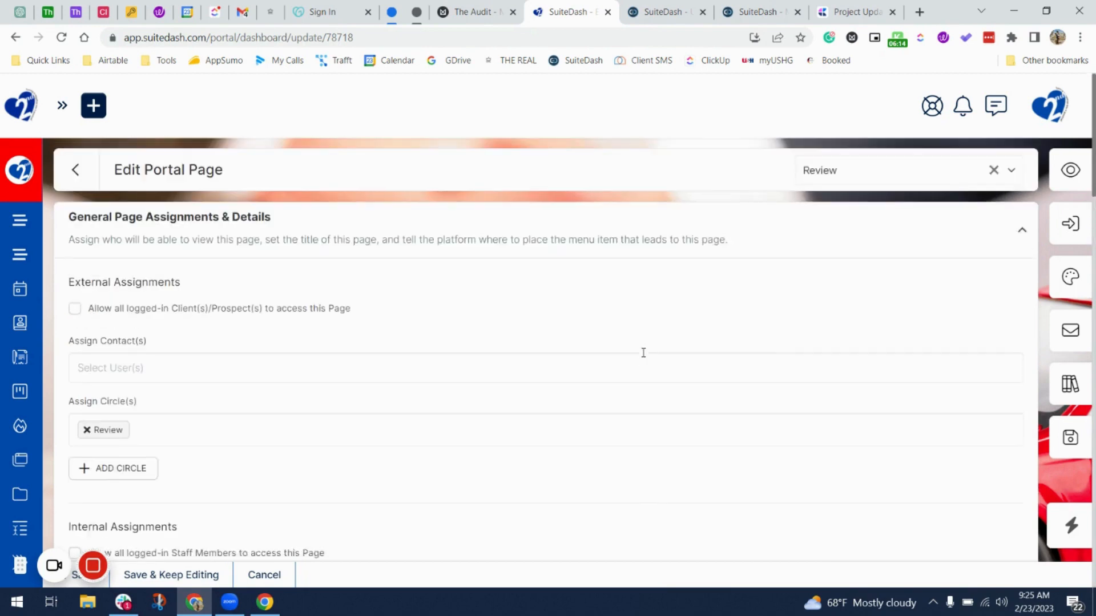
left_click(904, 169)
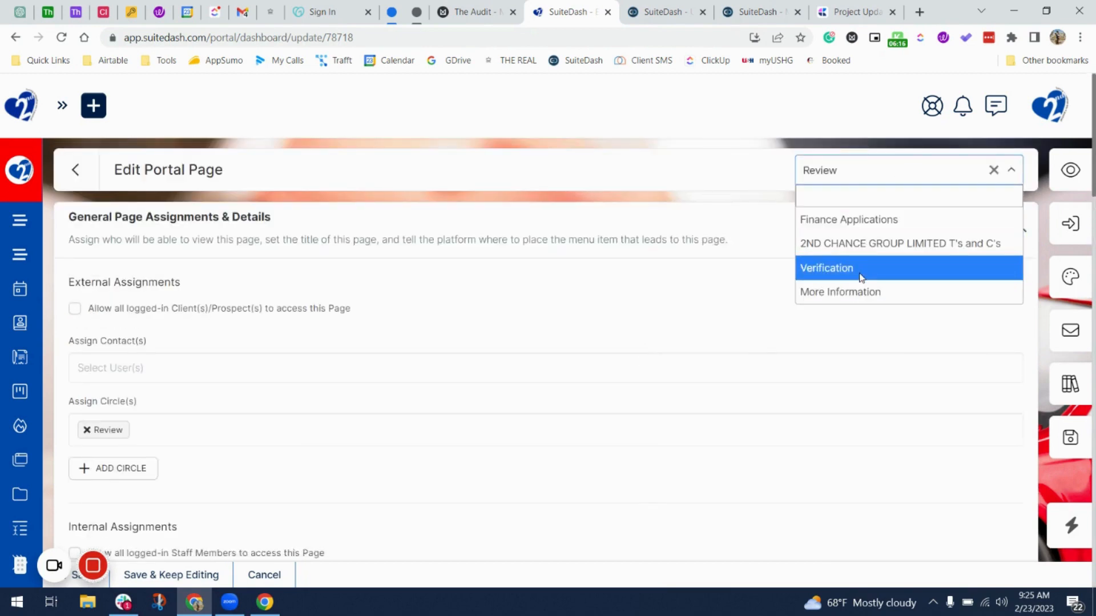
left_click(861, 278)
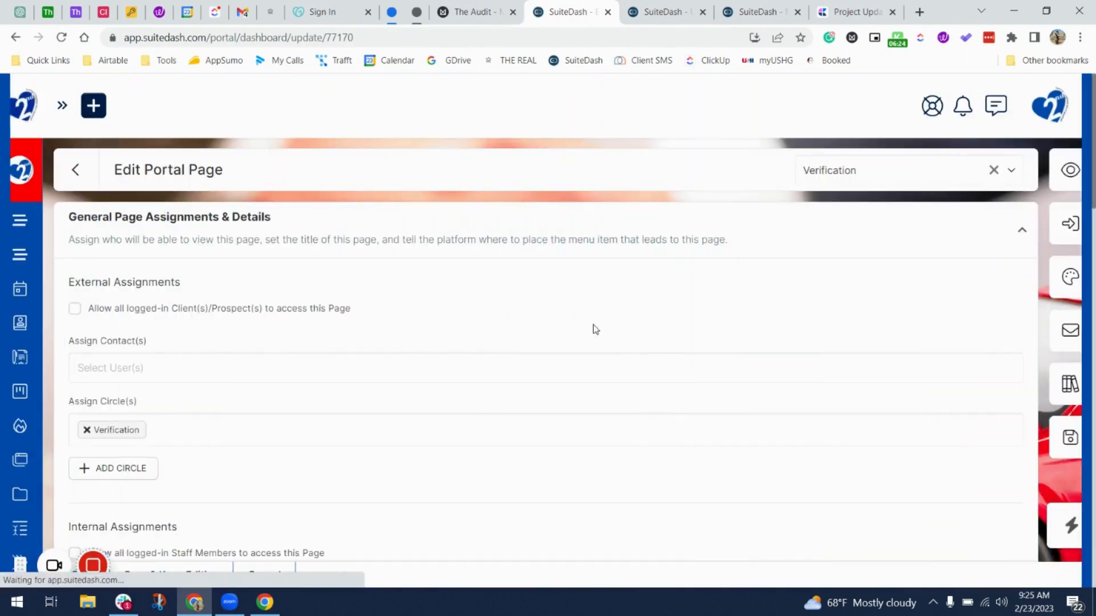
scroll(205, 351, "down", 20)
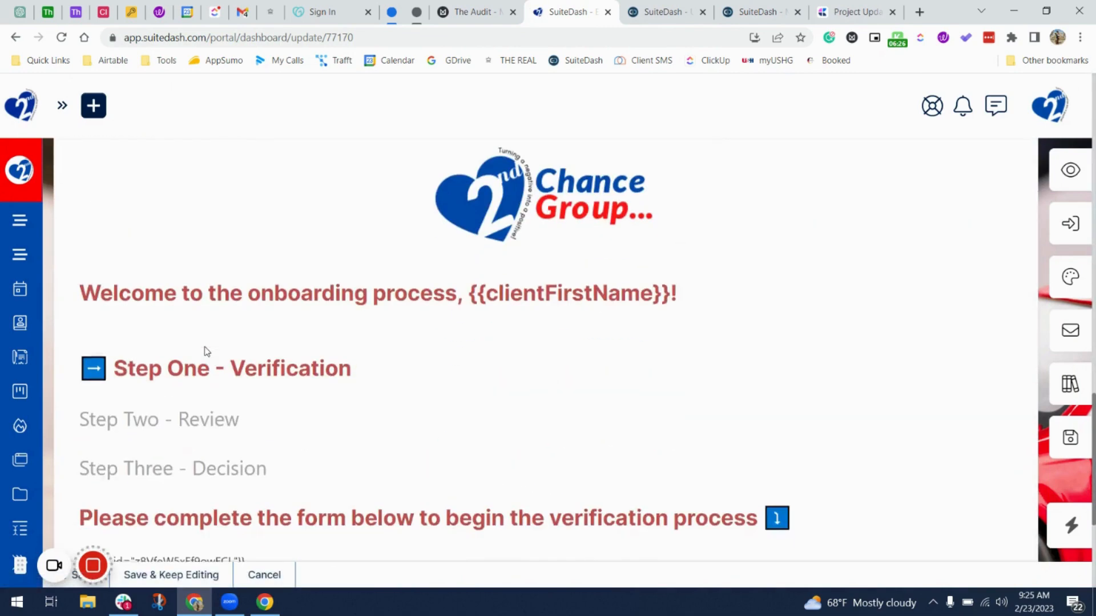
scroll(205, 351, "down", 4)
left_click_drag(798, 300, 767, 302)
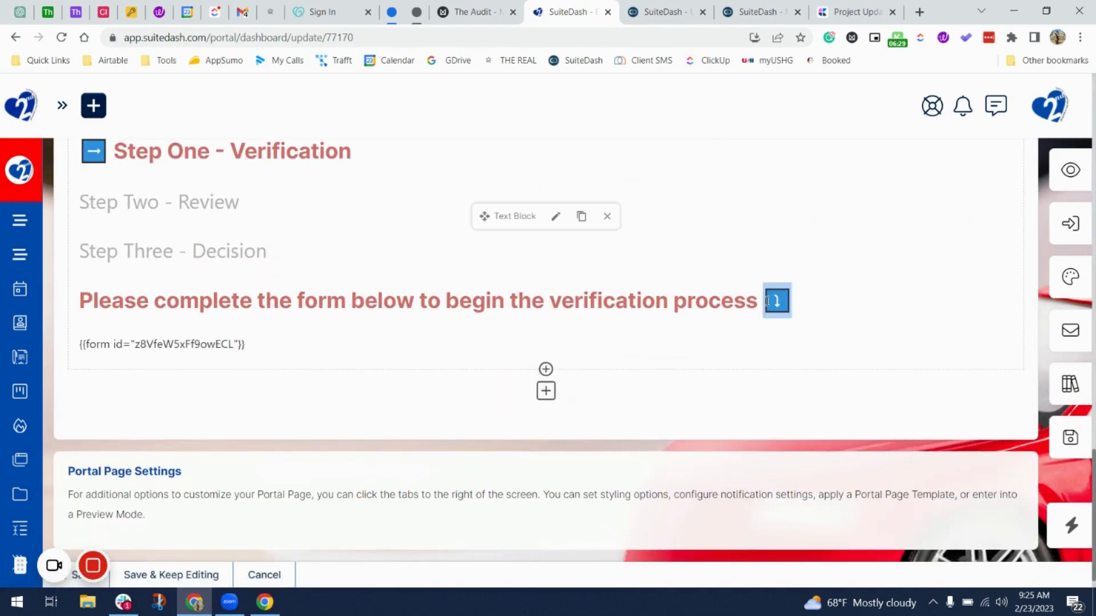
Step: Switch the portal page editor back to the More Information page
scroll(766, 301, "up", 20)
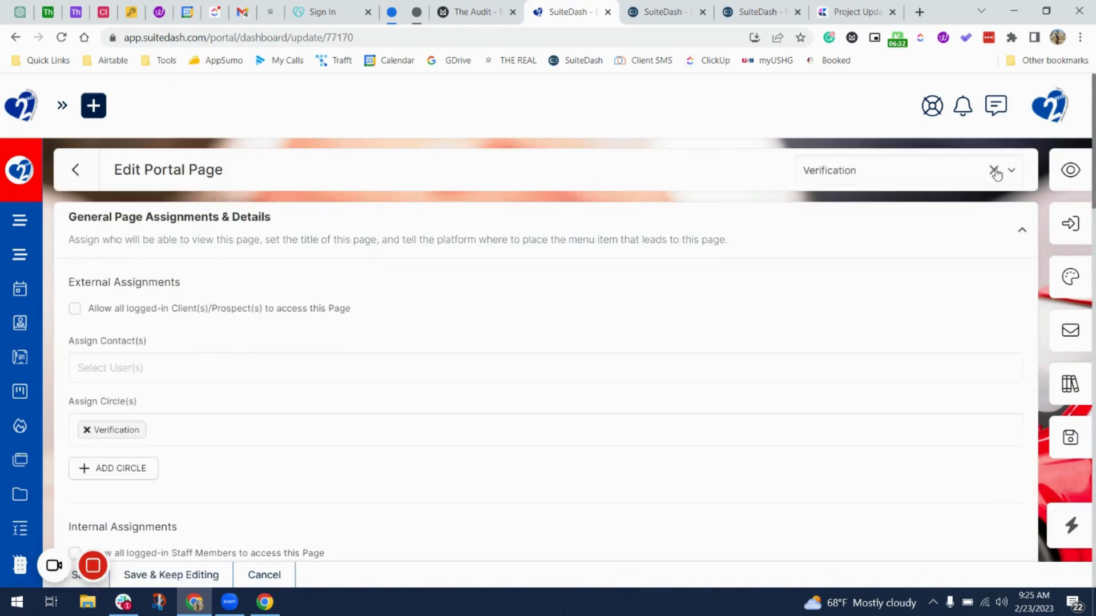
left_click(947, 171)
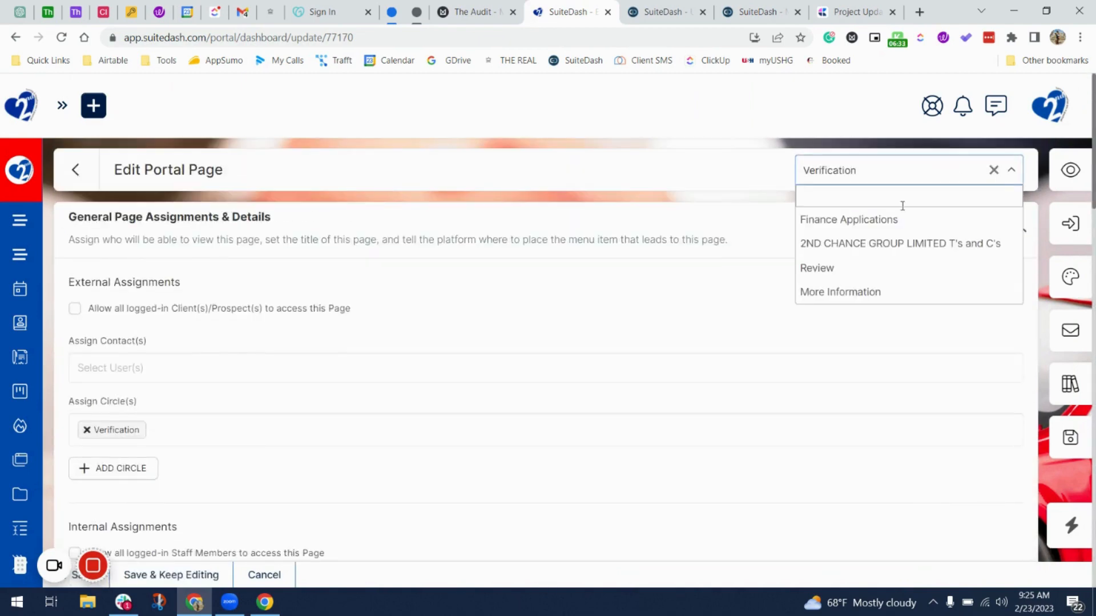
left_click(868, 286)
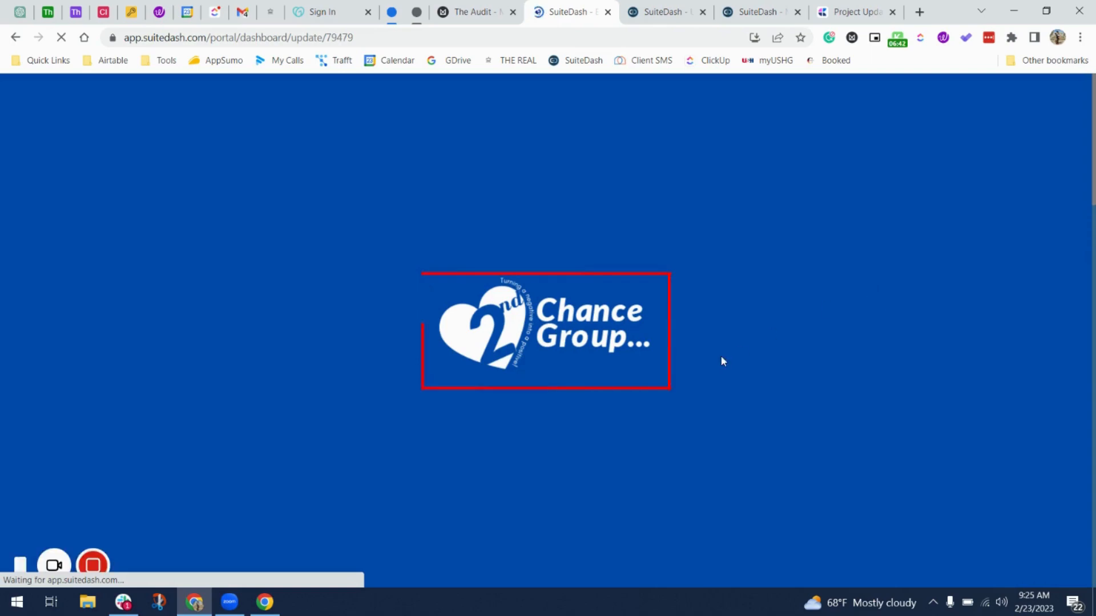
scroll(723, 361, "down", 15)
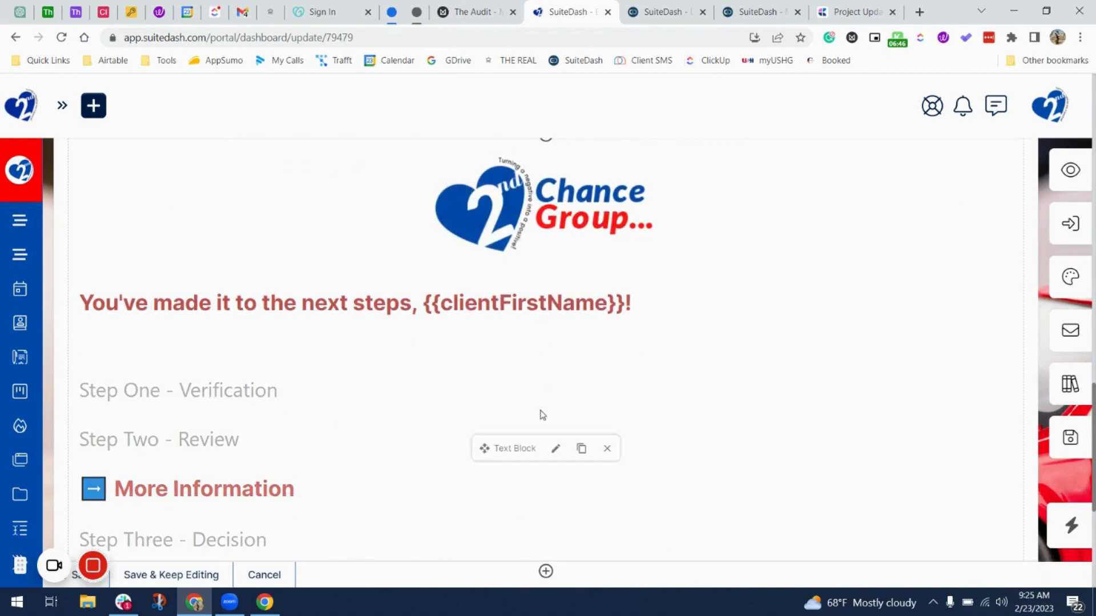
Step: Paste the copied down-arrow emoji after "Please provide the following information to move" in the InfoNeeded text block
left_click(557, 447)
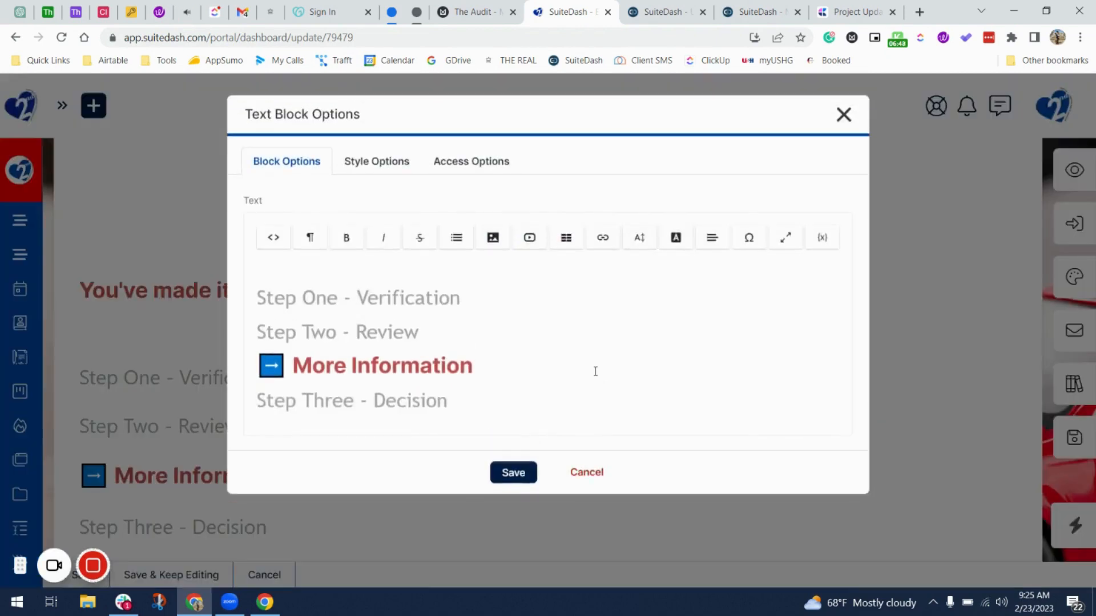
left_click(585, 470)
scroll(580, 477, "down", 4)
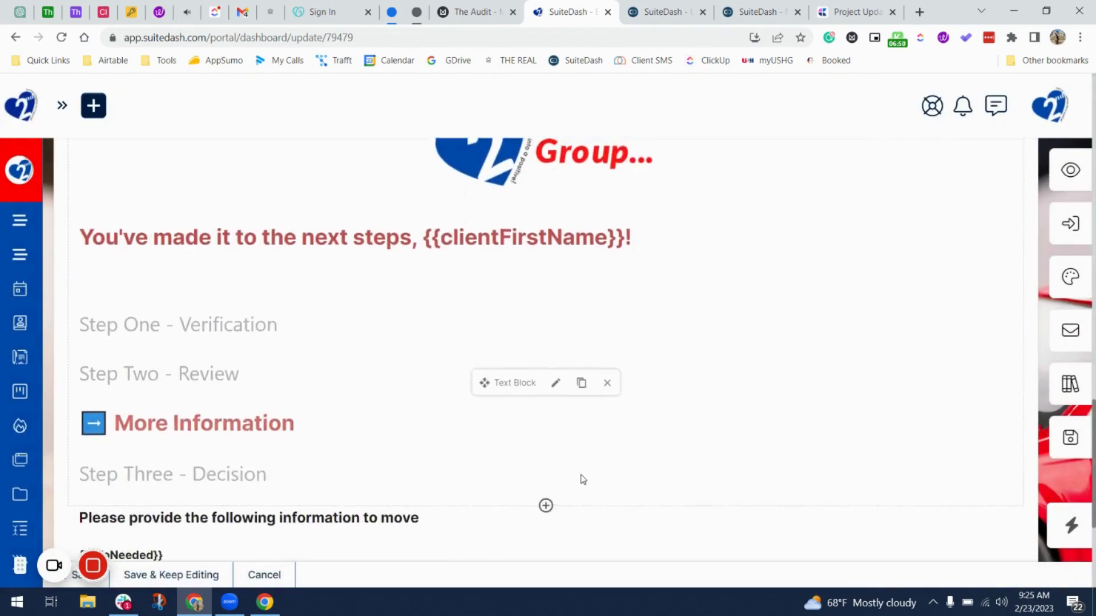
left_click(566, 394)
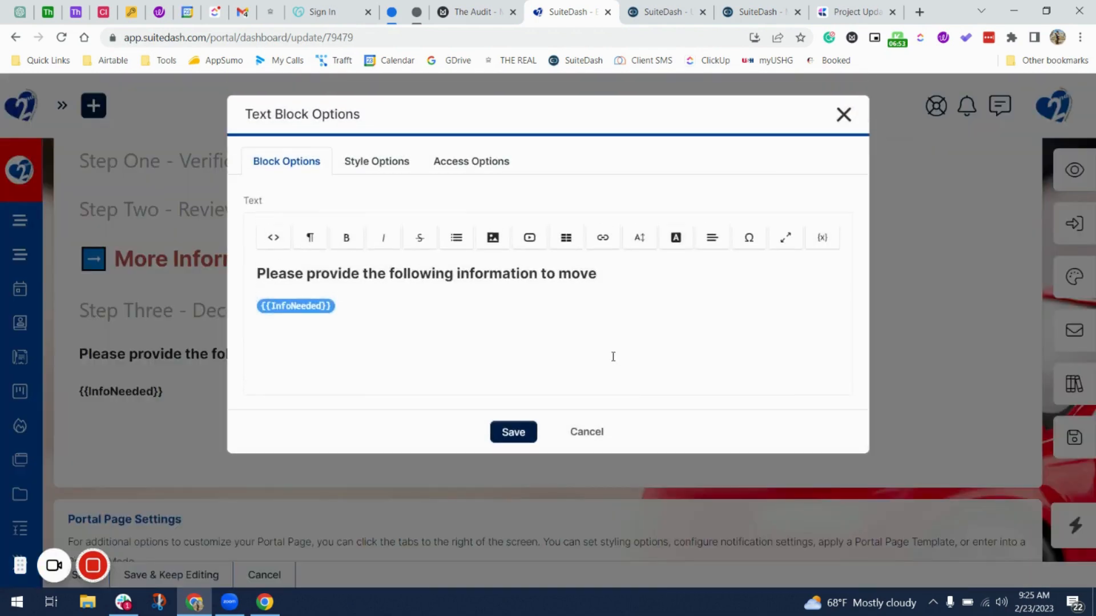
left_click(656, 284)
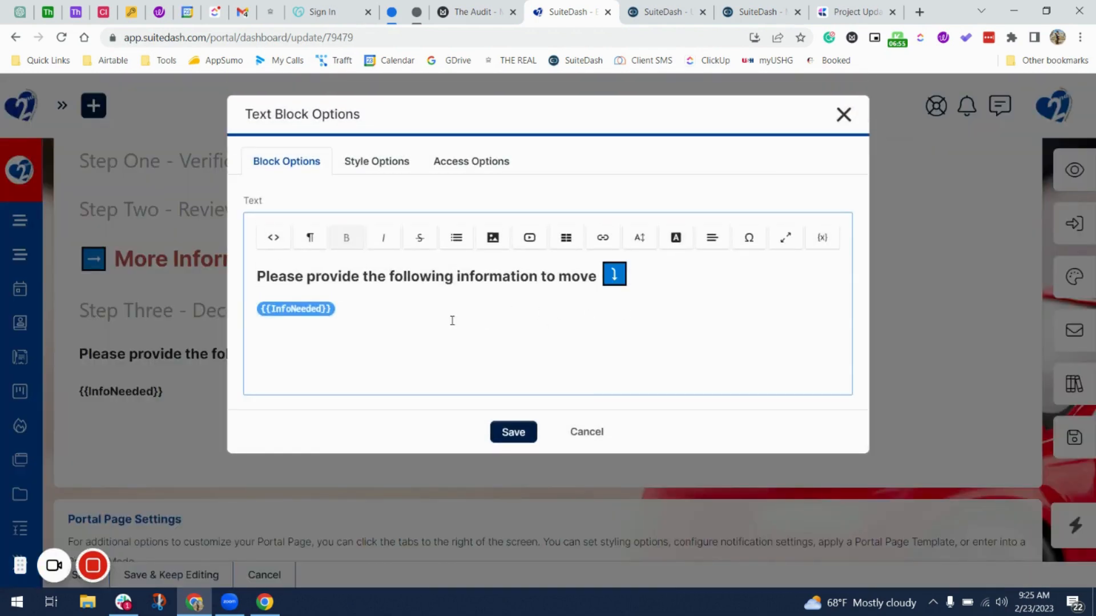
Step: Set the font size of the "Please provide the following information to move" line to 28px and save the text block
left_click_drag(593, 281, 294, 289)
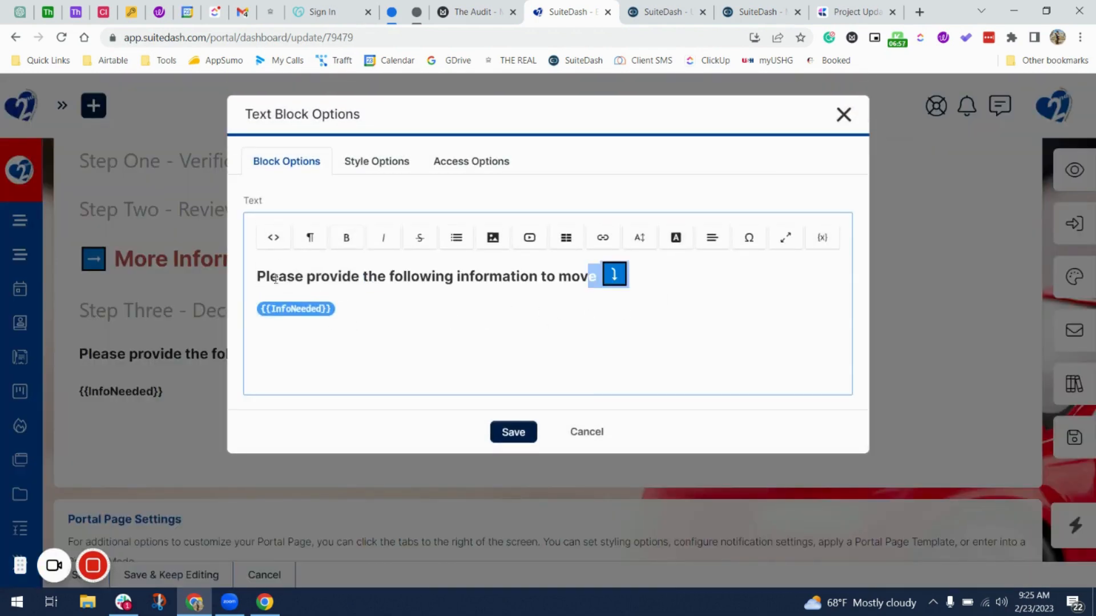
triple_click(318, 279)
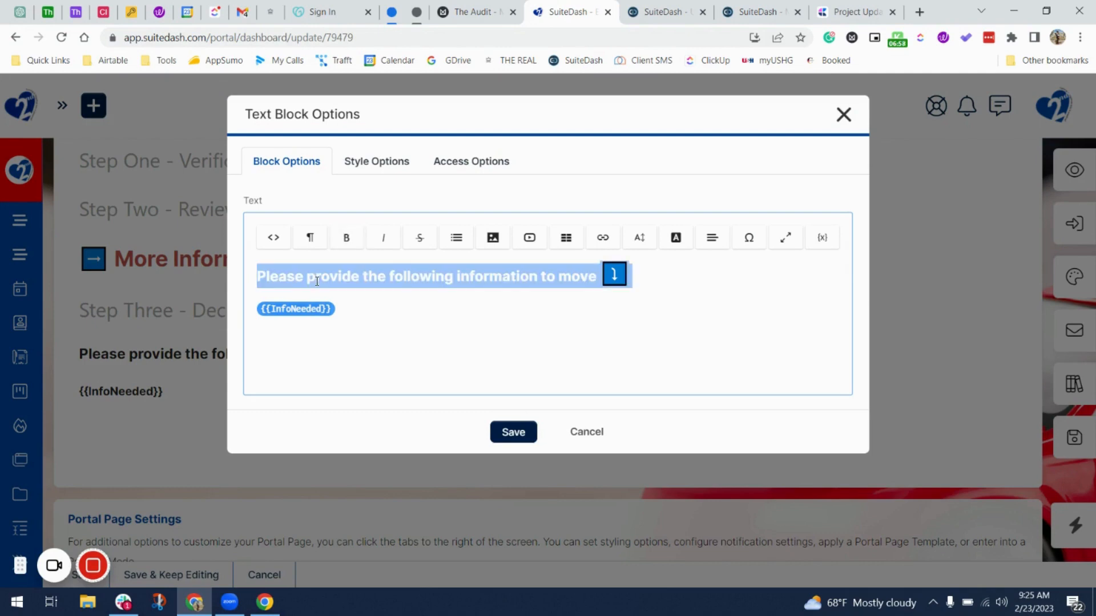
left_click(647, 241)
left_click(665, 521)
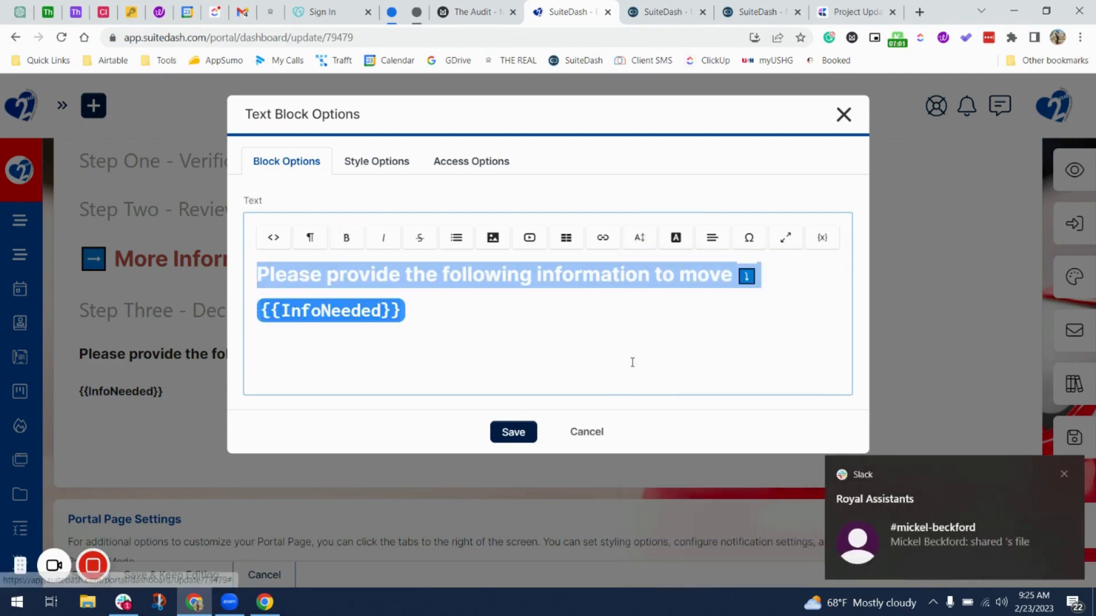
left_click(641, 238)
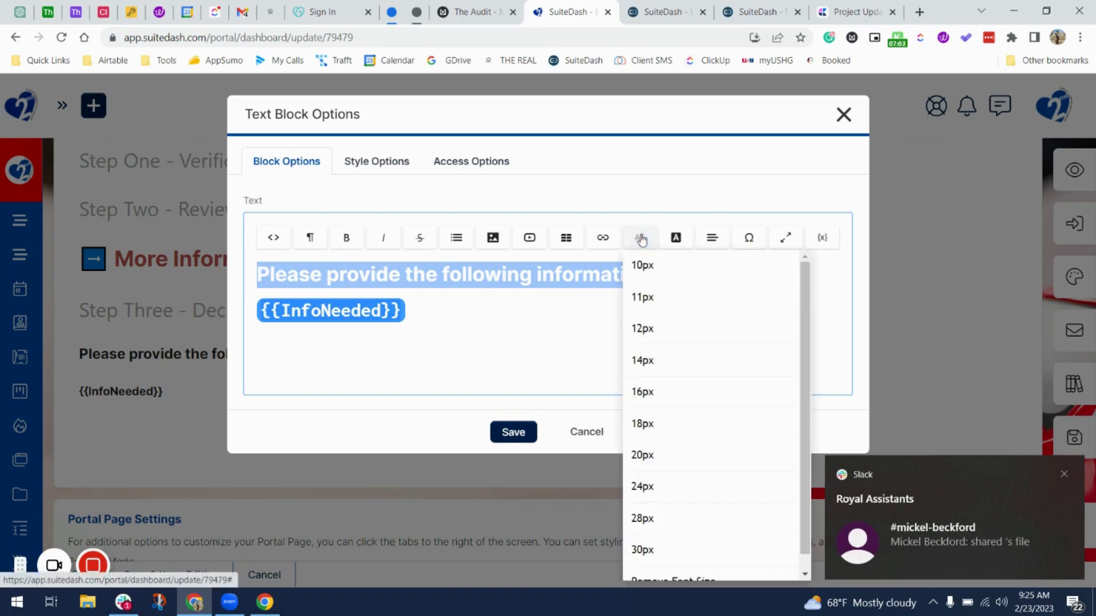
left_click(666, 520)
left_click(639, 237)
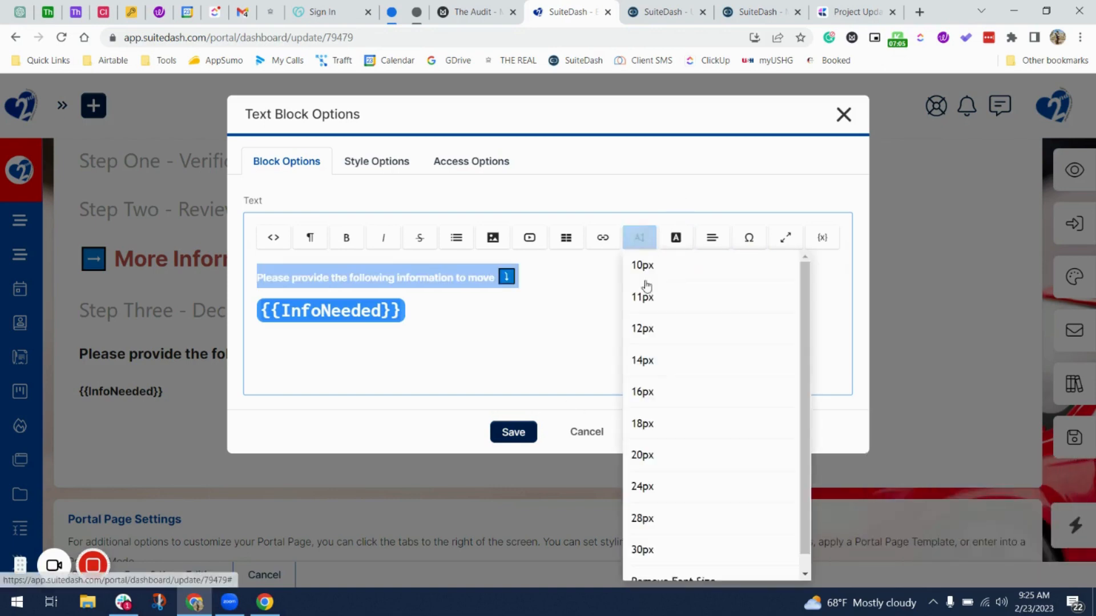
left_click(660, 521)
left_click(648, 245)
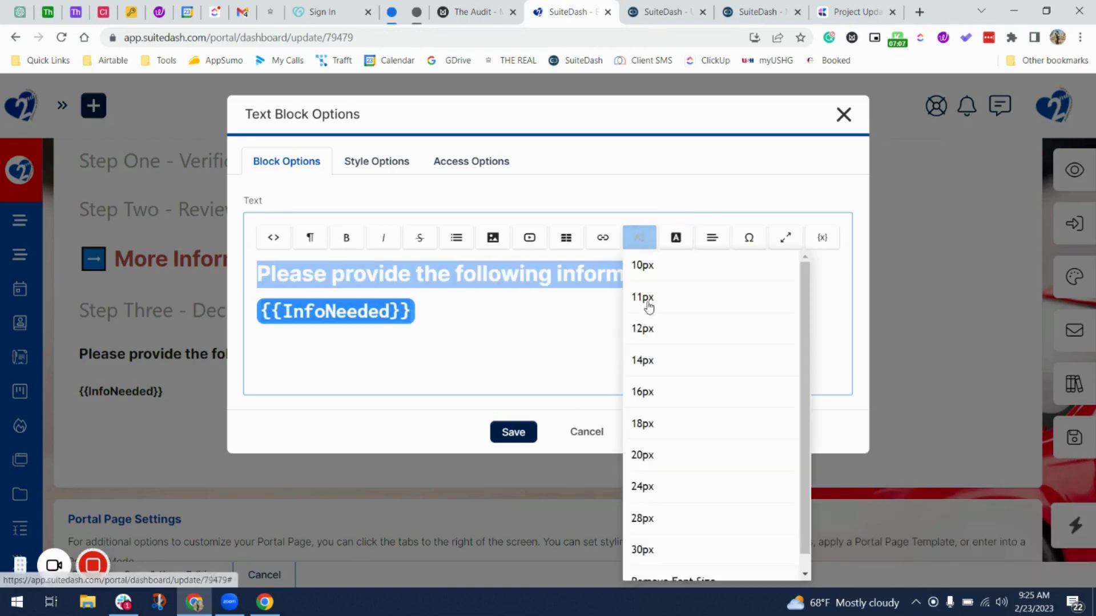
left_click(661, 519)
left_click(514, 433)
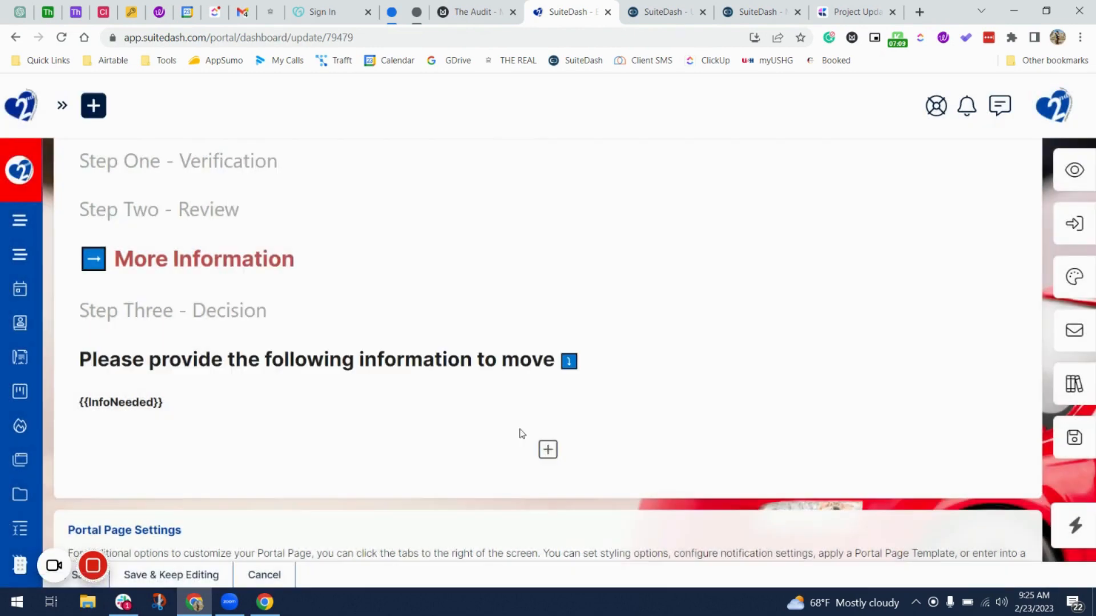
Step: Insert an Empty Space block between the step list and the information request text, and save the More Information page
left_click(546, 354)
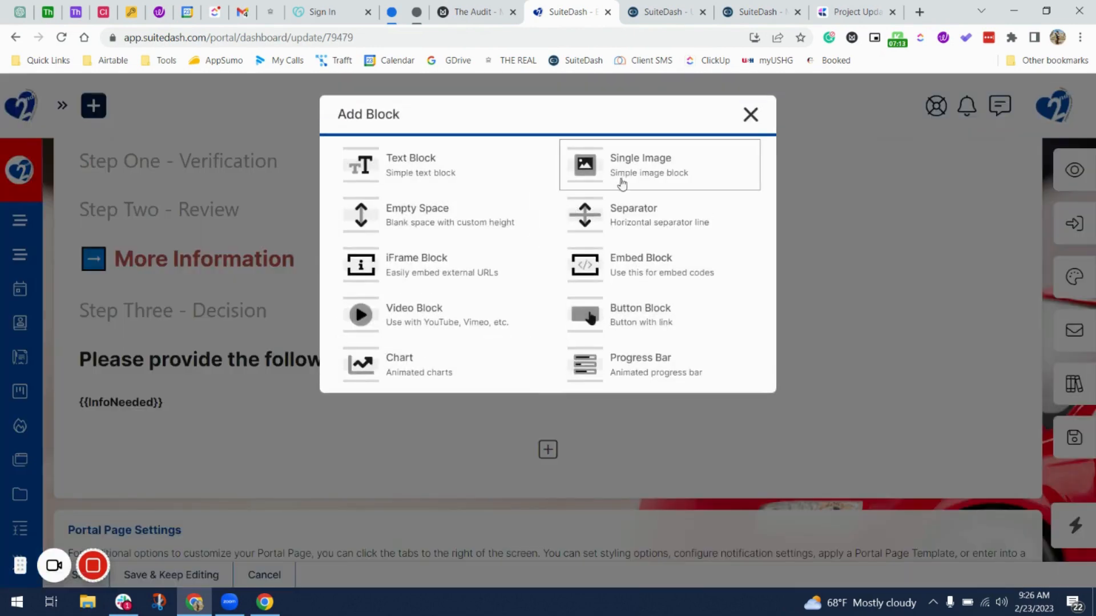
left_click(477, 225)
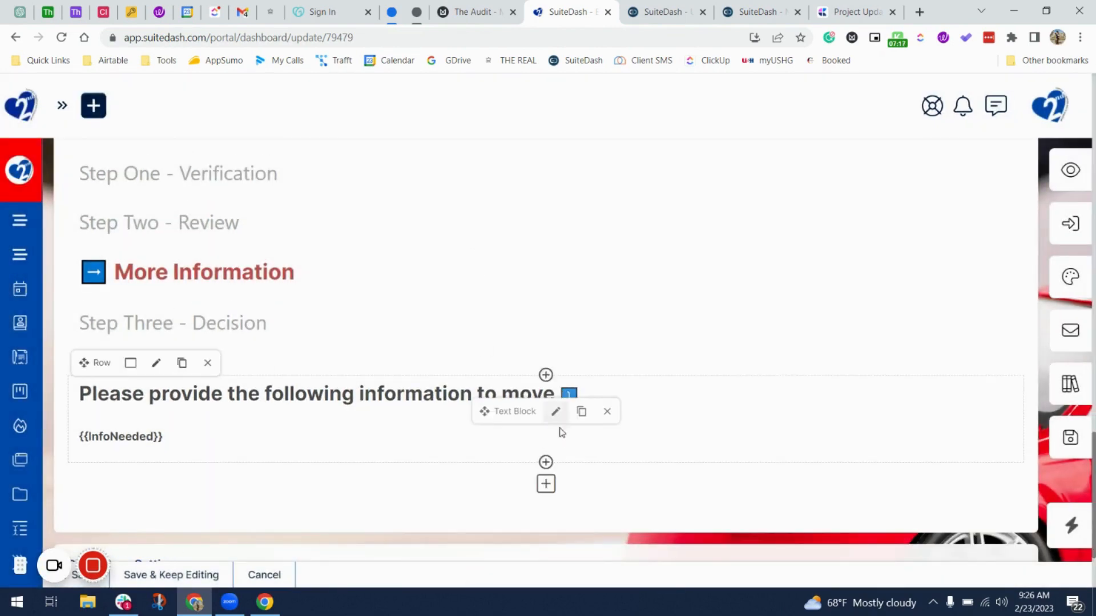
scroll(615, 422, "up", 3)
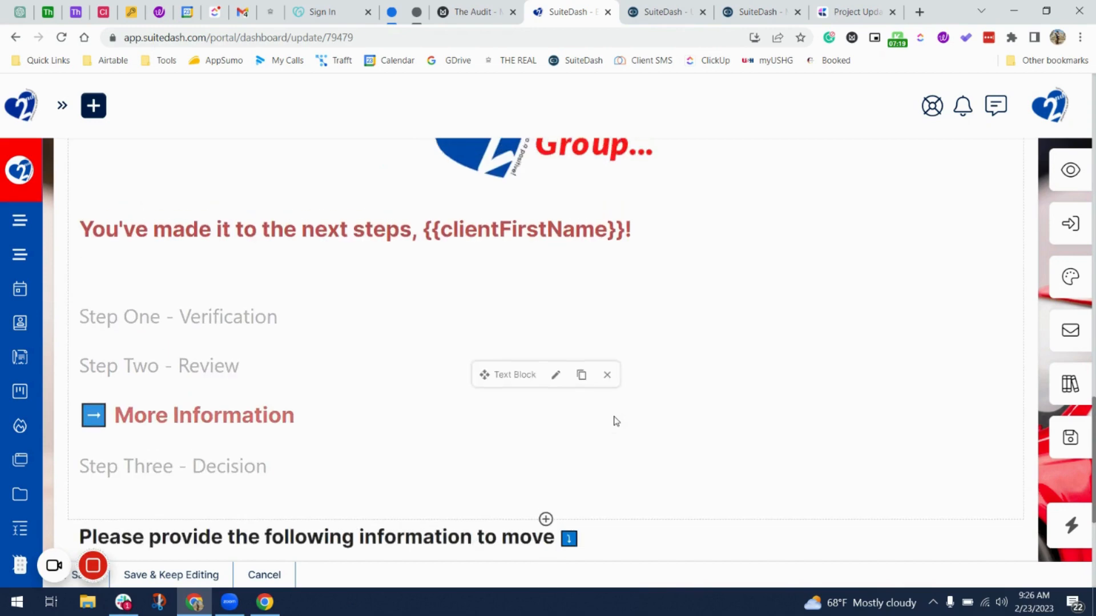
scroll(615, 421, "down", 4)
scroll(615, 421, "up", 1)
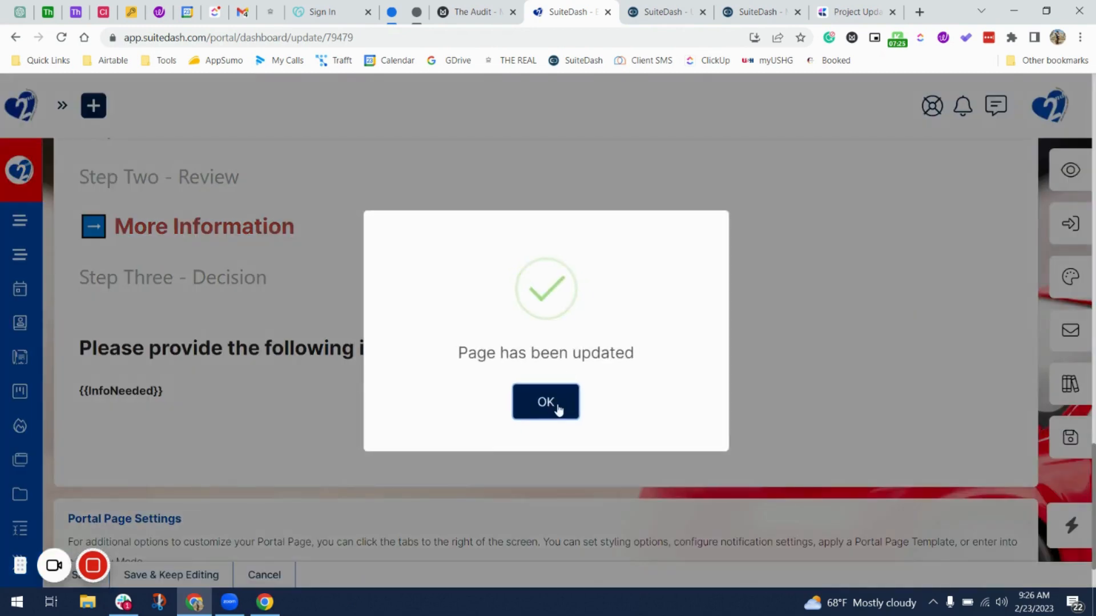
left_click(557, 408)
Step: Open the Link / Embed settings of the Kick Start Finance Staff Approve form in a new browser tab
left_click(660, 11)
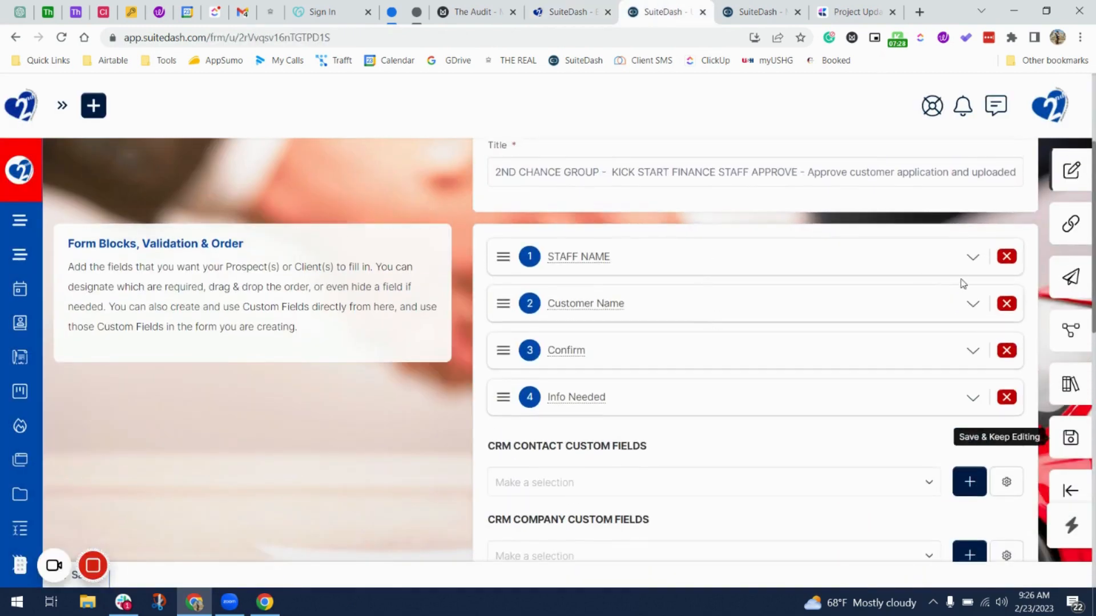
right_click(1066, 228)
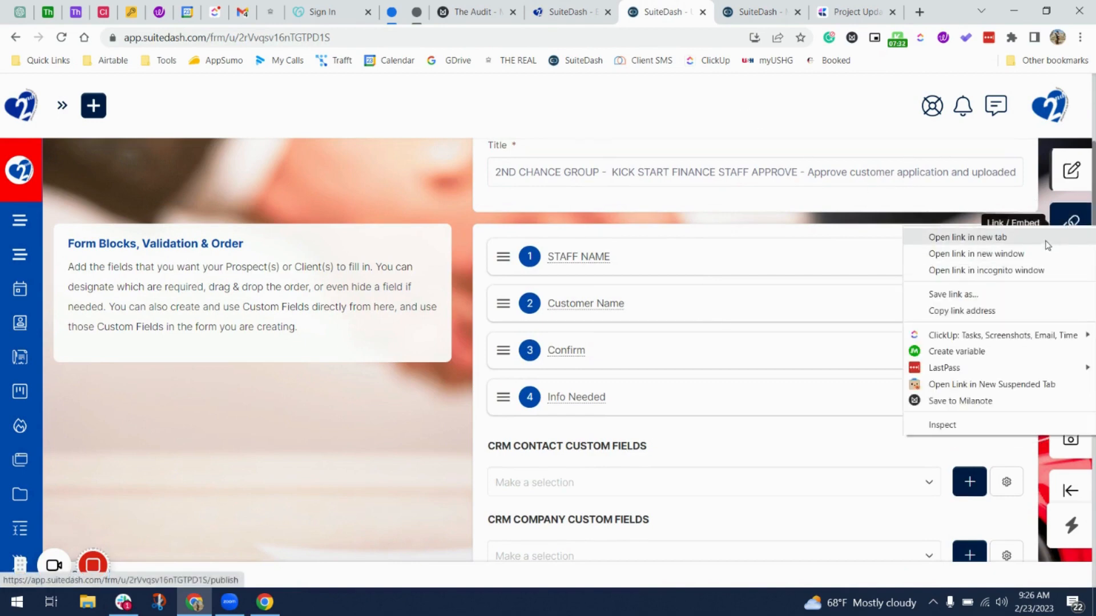
left_click(971, 237)
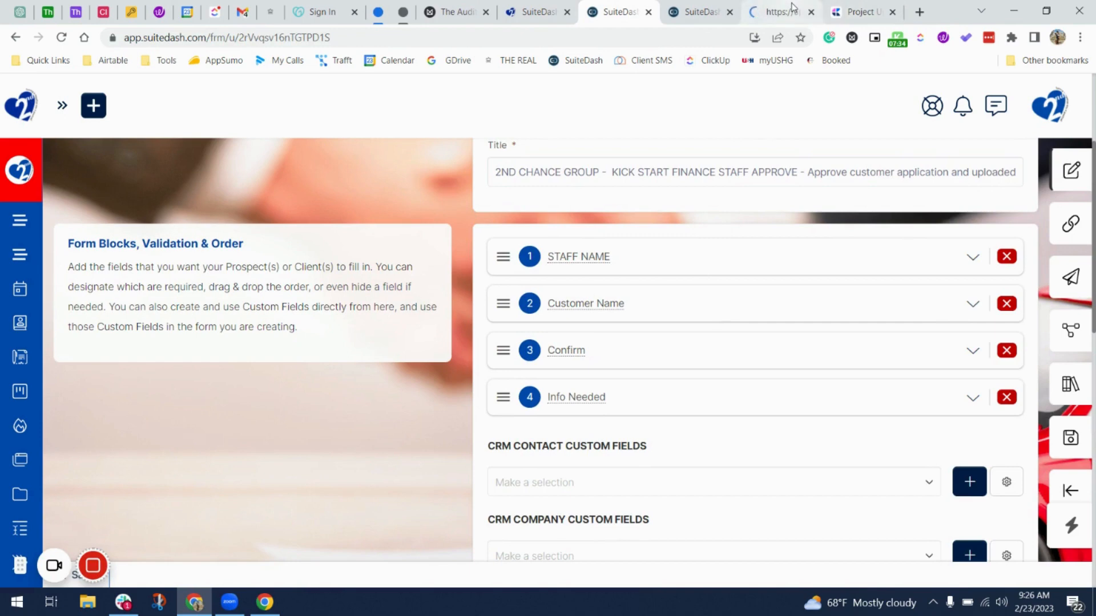
left_click(792, 8)
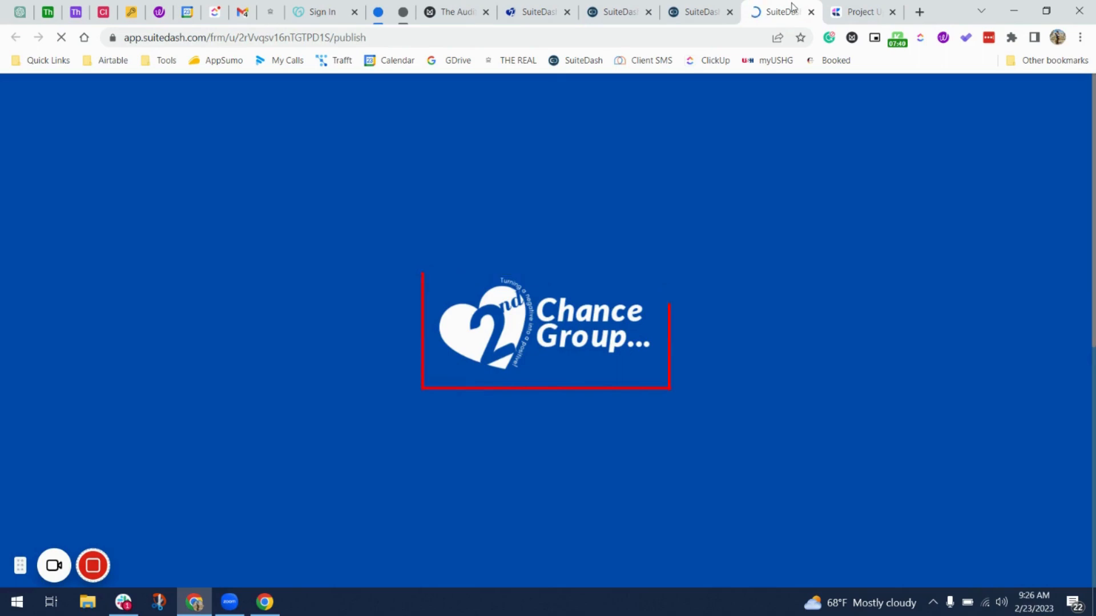
Step: Enable the Hide form title and Hide required message options for the staff approval form
scroll(820, 402, "down", 1)
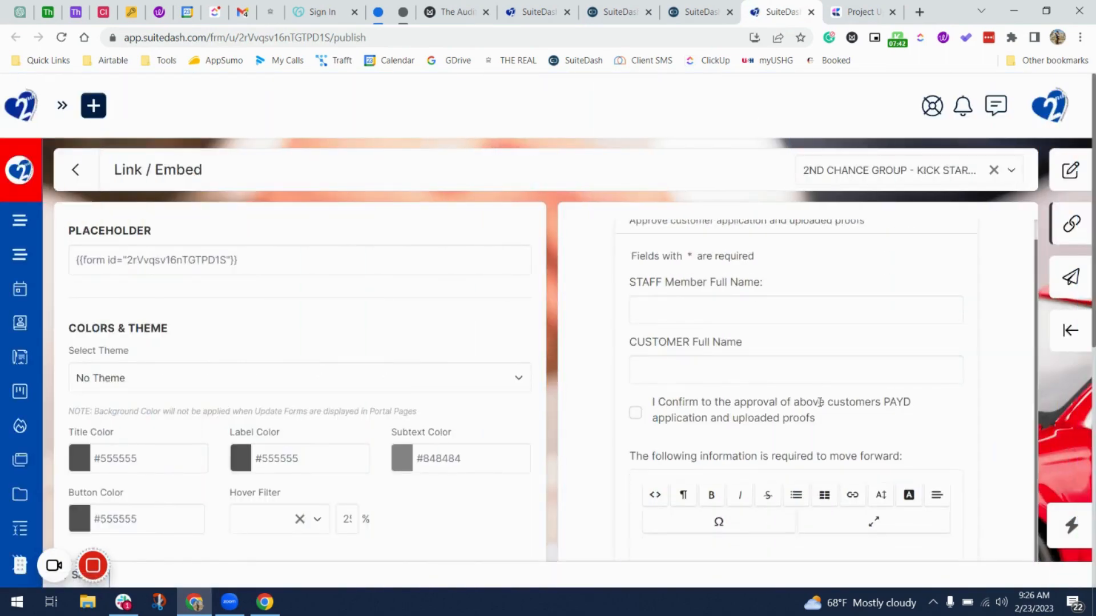
scroll(455, 443, "down", 9)
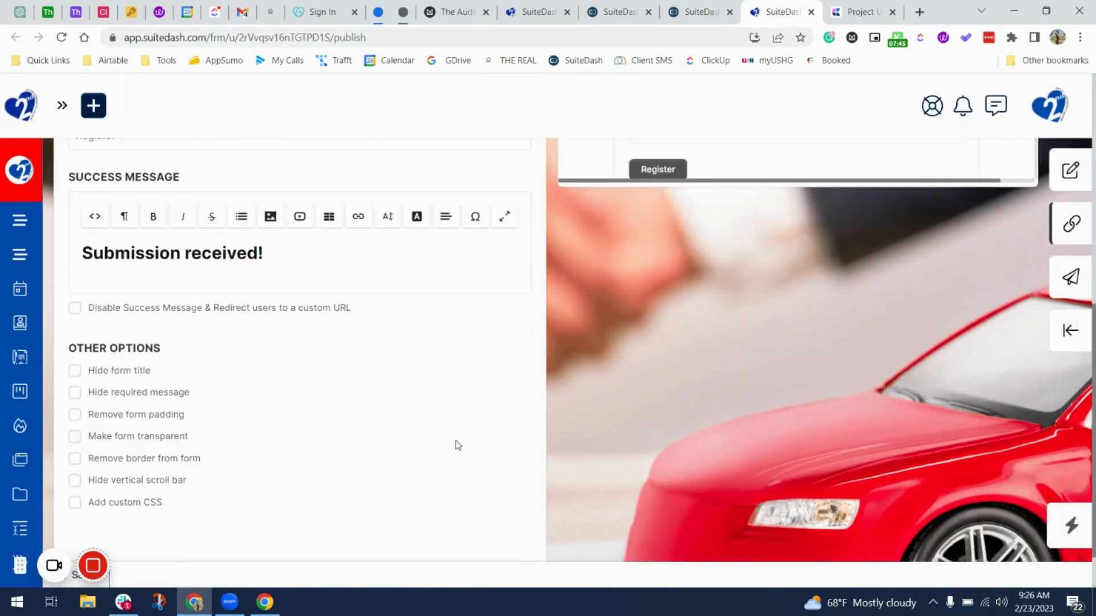
left_click(95, 372)
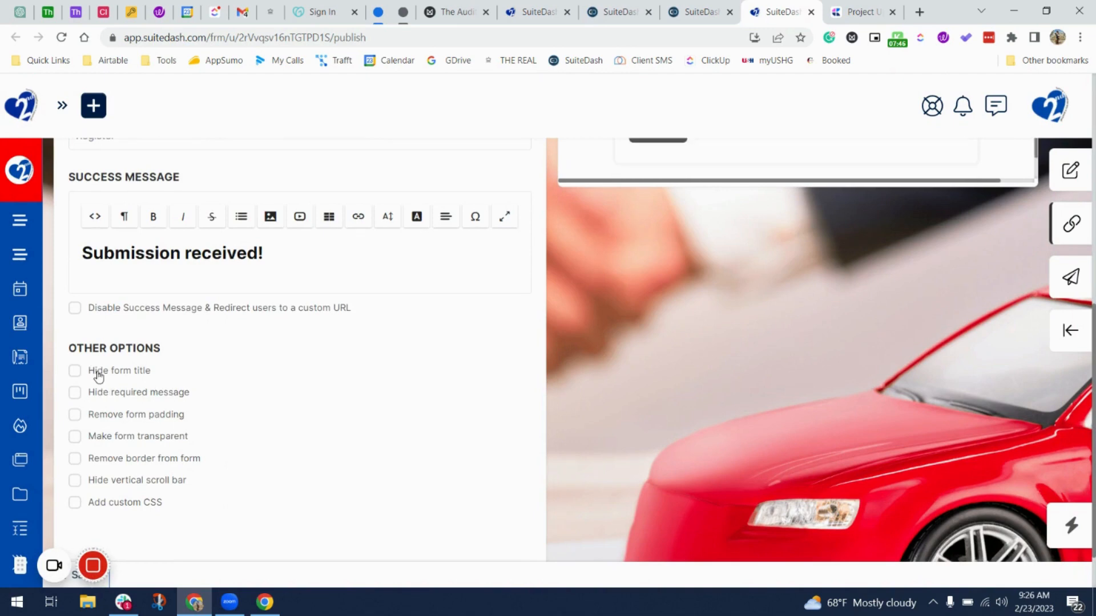
left_click(105, 397)
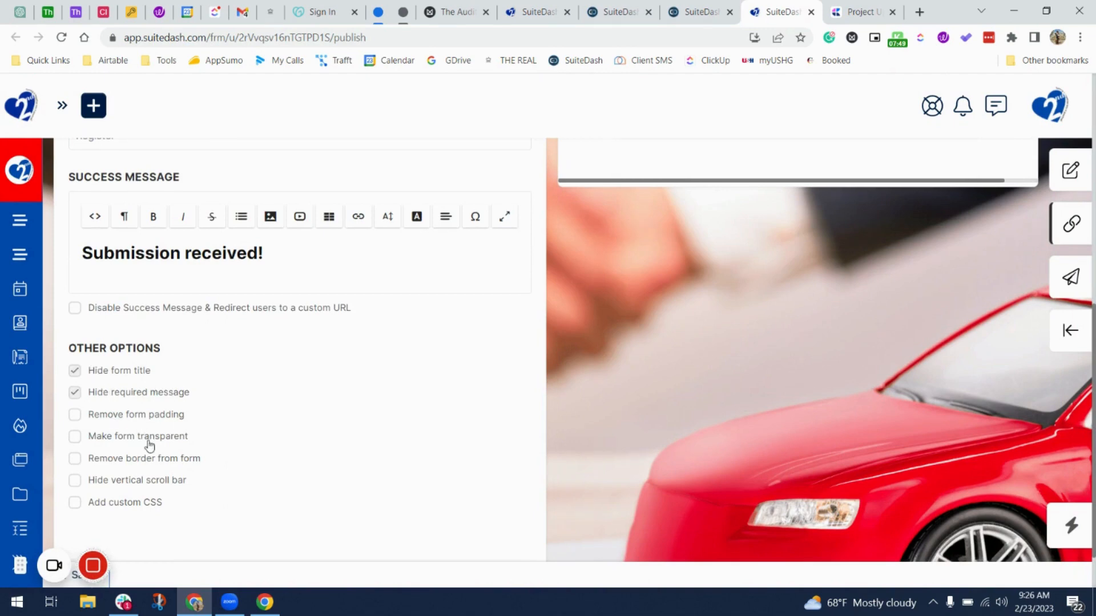
scroll(179, 465, "up", 5)
scroll(651, 404, "up", 2)
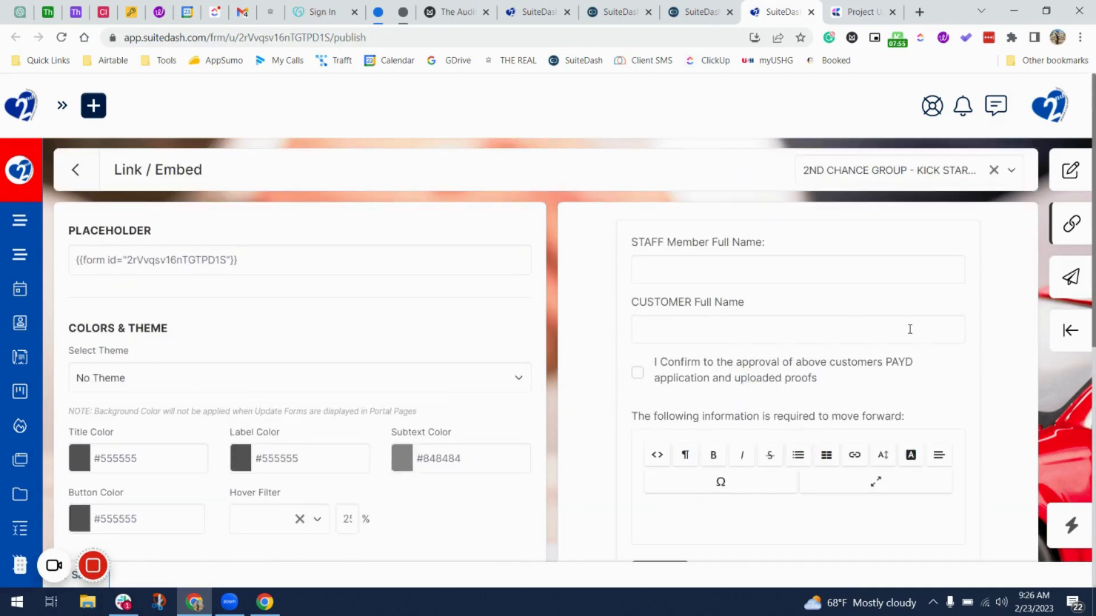
Step: Check the staff approval form's preview and return to its form block editor
mouse_move(93, 566)
scroll(806, 410, "down", 2)
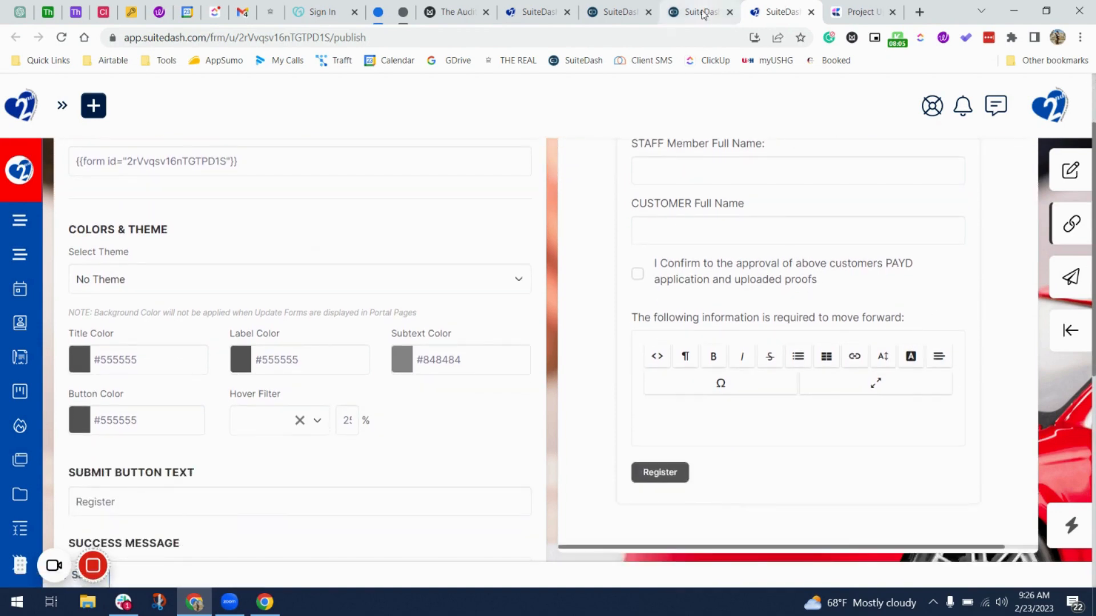
left_click(738, 14)
left_click(621, 12)
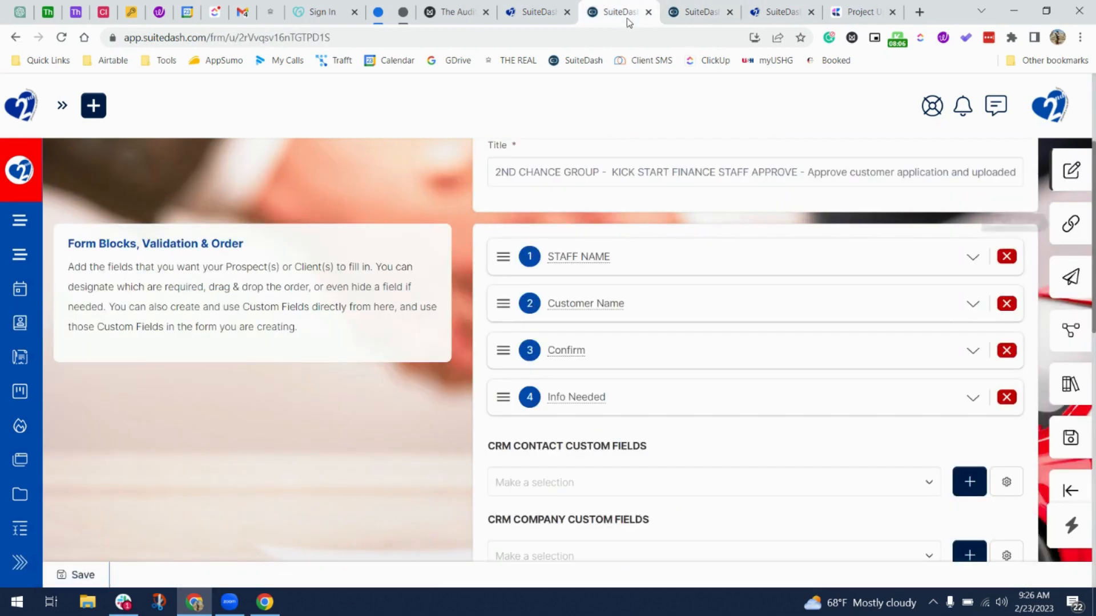
Step: Open the STAFF NAME block's custom field settings, review its prompt and options, and save the field
left_click(973, 257)
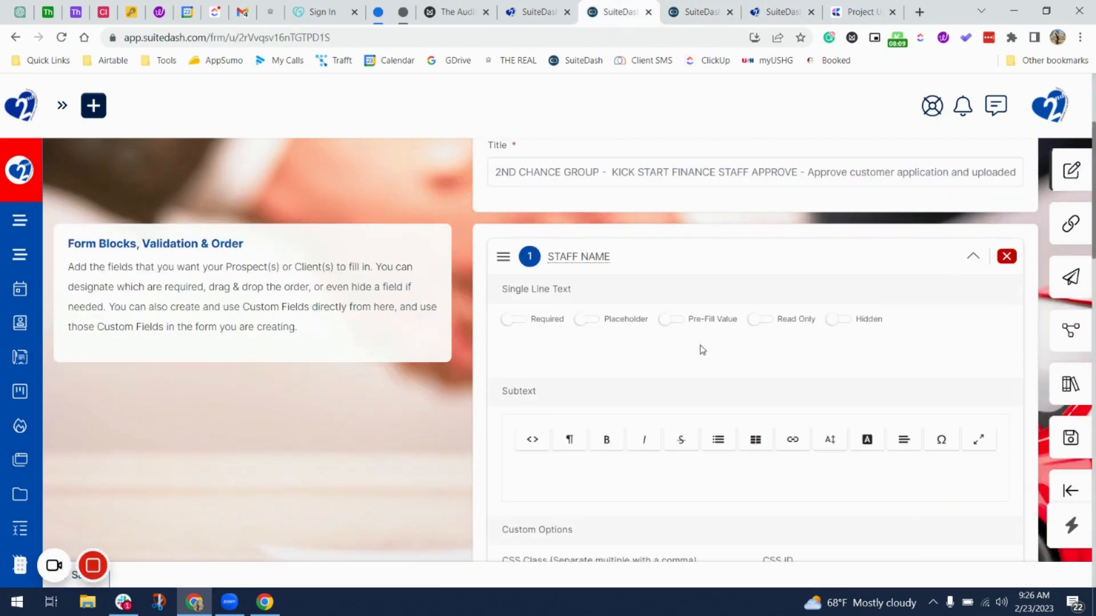
left_click(592, 260)
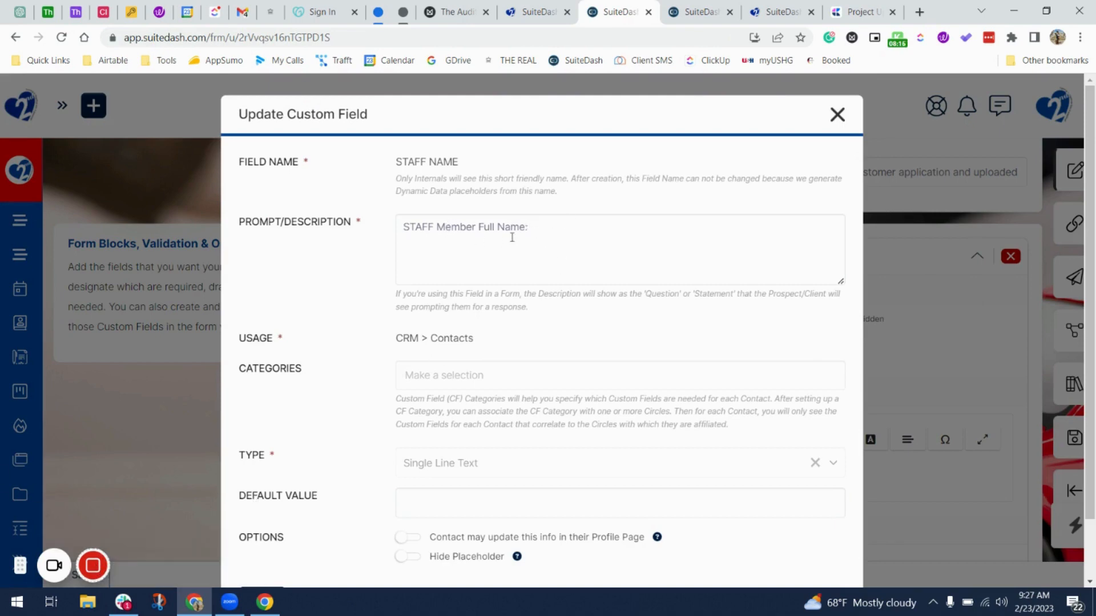
scroll(483, 320, "down", 2)
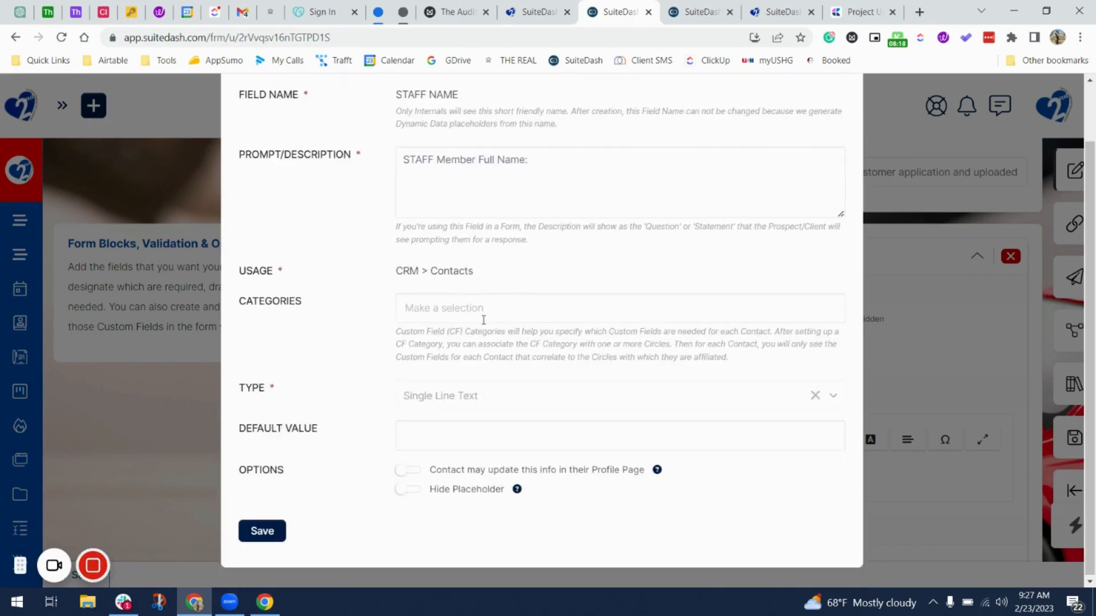
left_click(262, 531)
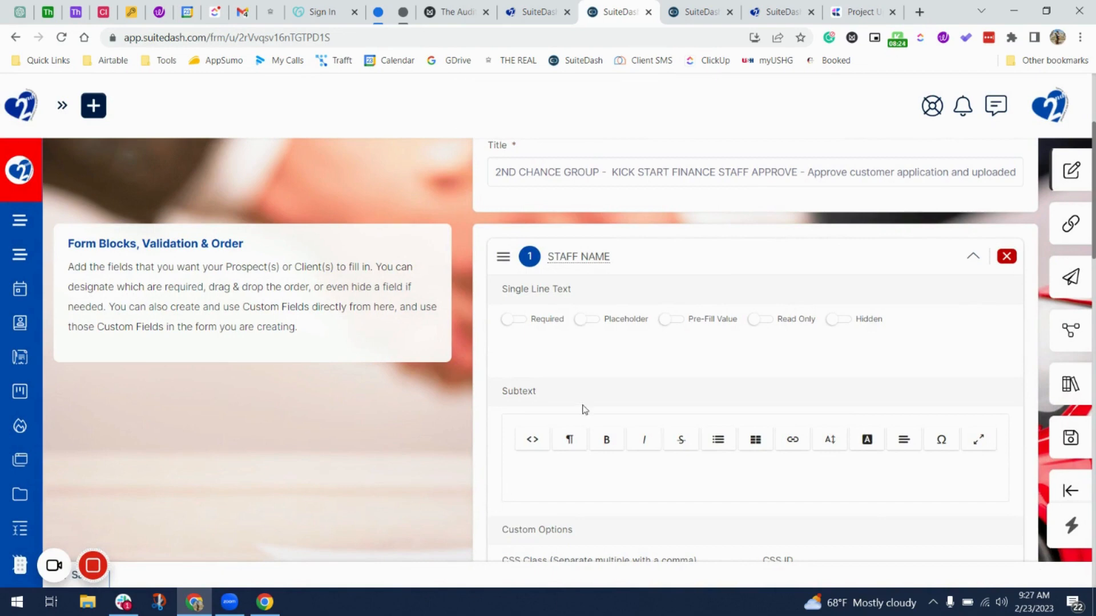
Step: Expand the Customer Name block, examine its field options, and dismiss the Slack notification
scroll(583, 410, "down", 10)
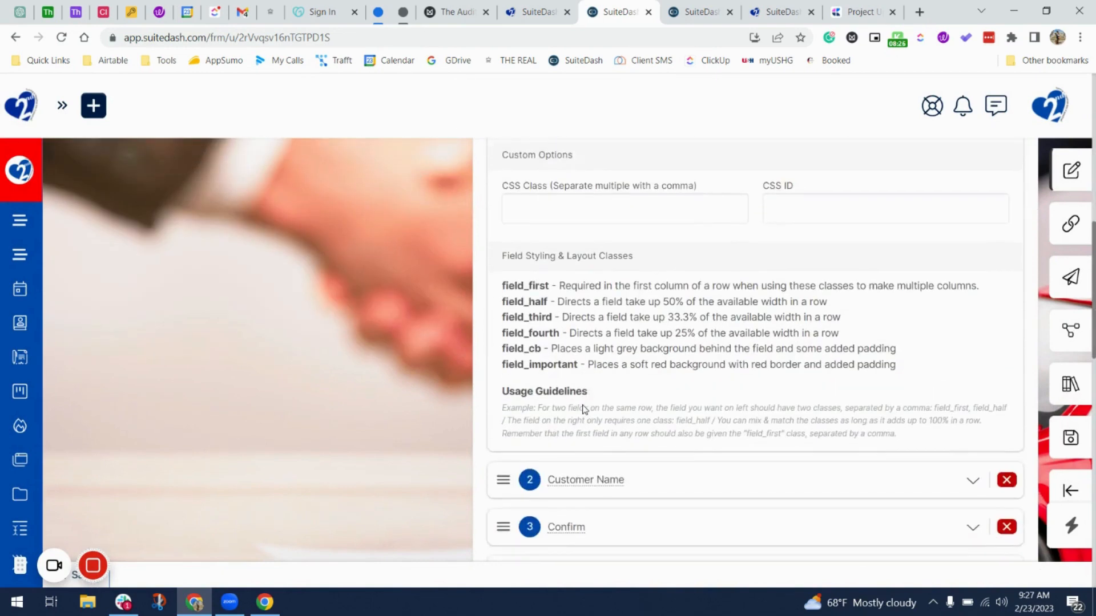
left_click(973, 294)
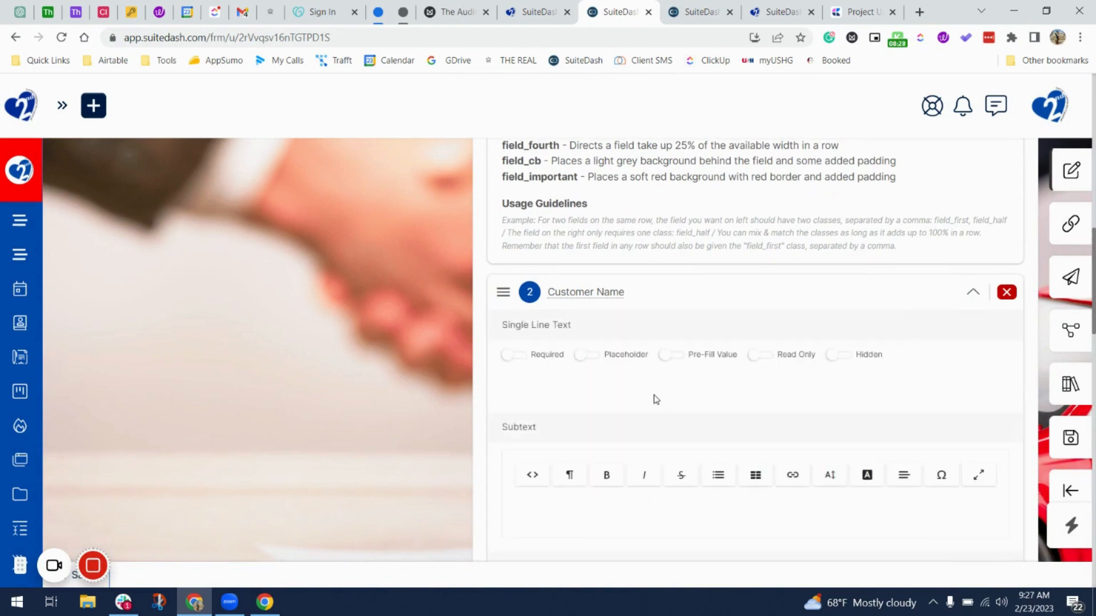
scroll(558, 469, "down", 10)
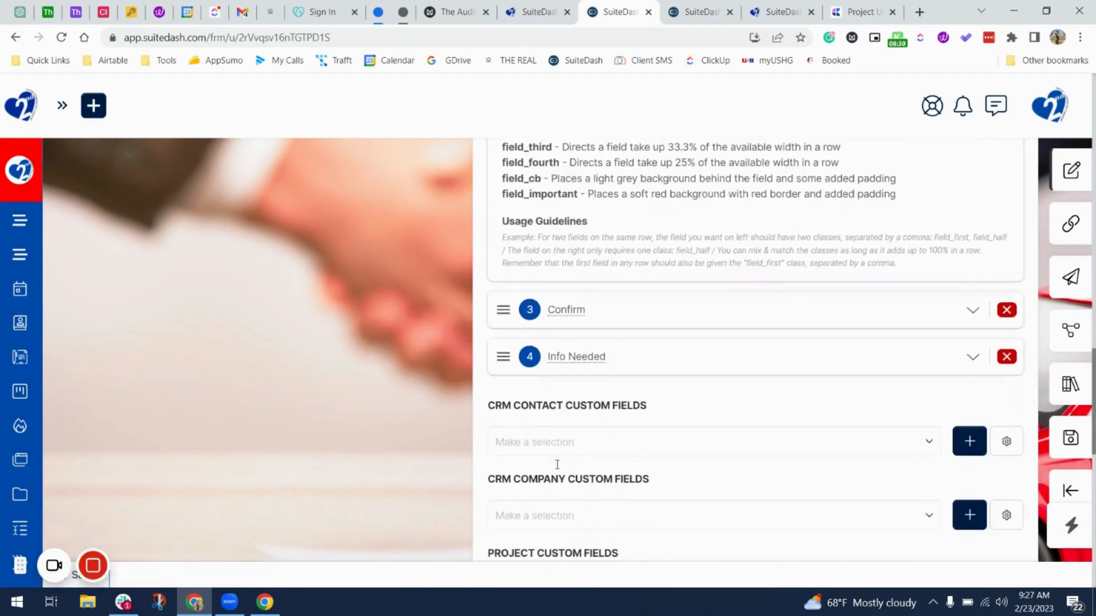
scroll(558, 465, "up", 4)
scroll(558, 464, "up", 4)
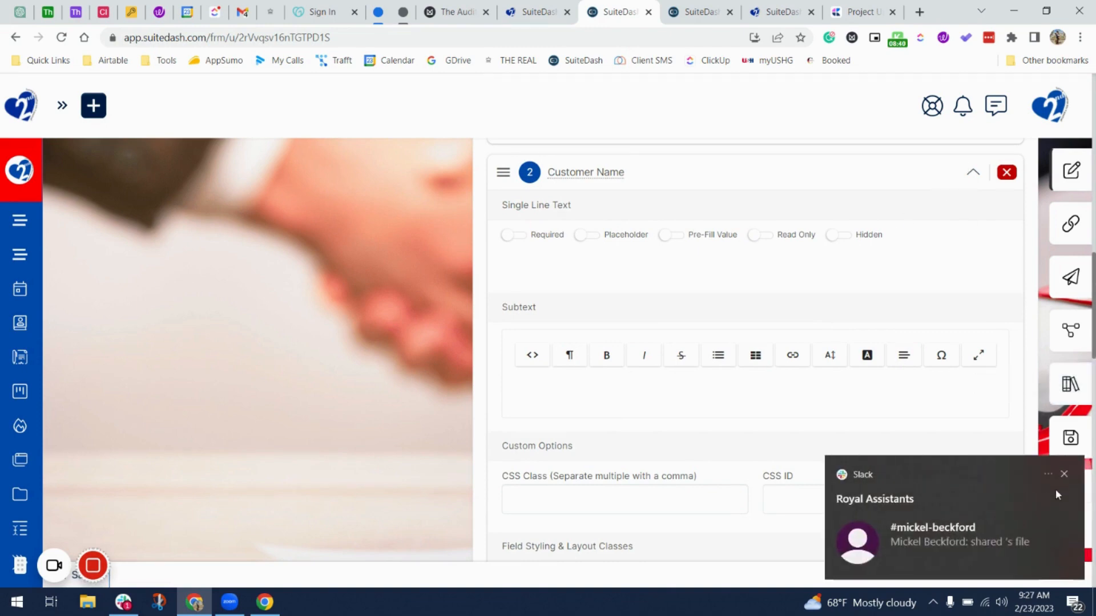
left_click(1064, 475)
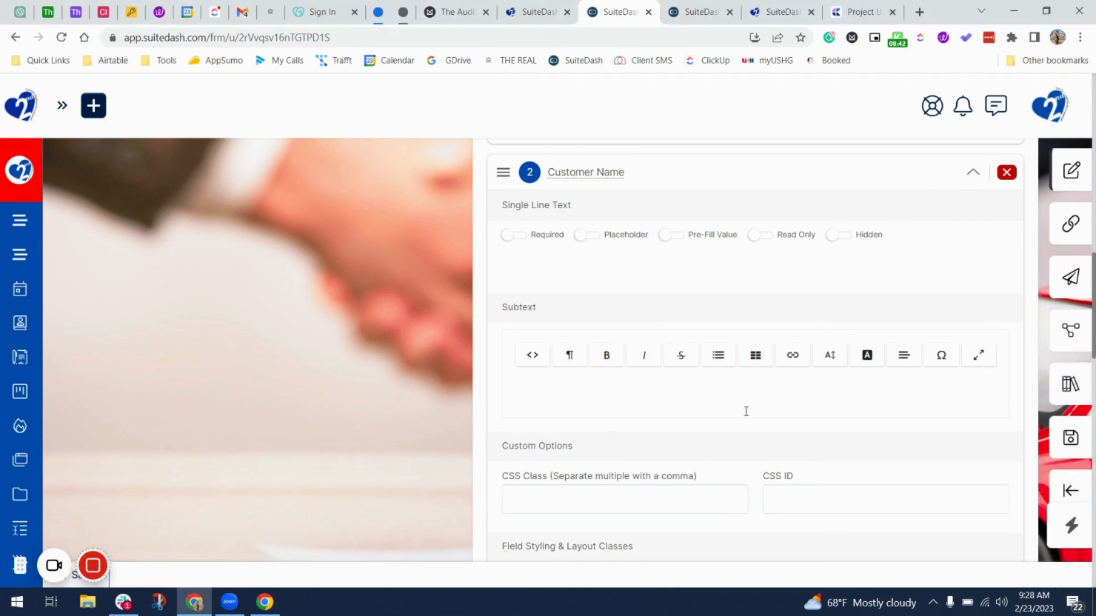
Step: Remove the Customer Name block from the staff approval form
scroll(742, 409, "up", 1)
scroll(741, 411, "up", 1)
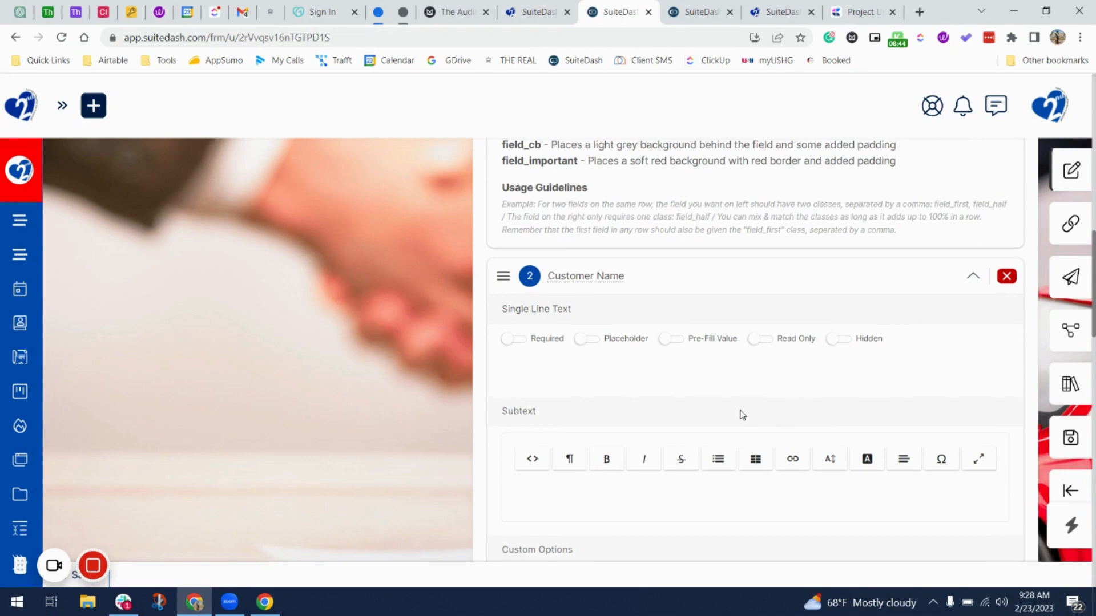
scroll(818, 402, "up", 2)
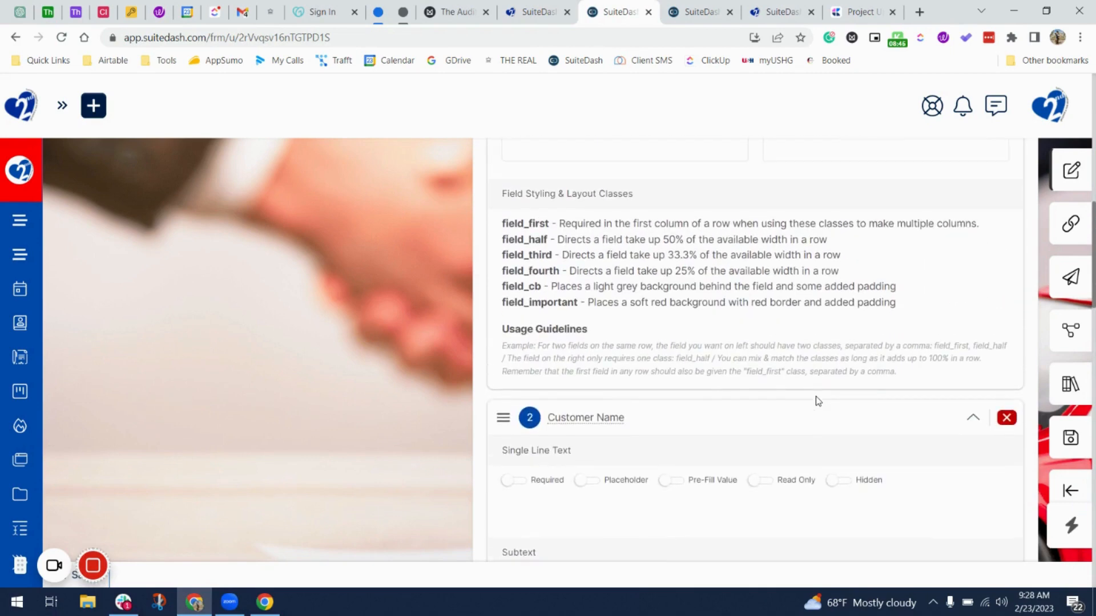
scroll(814, 442, "up", 5)
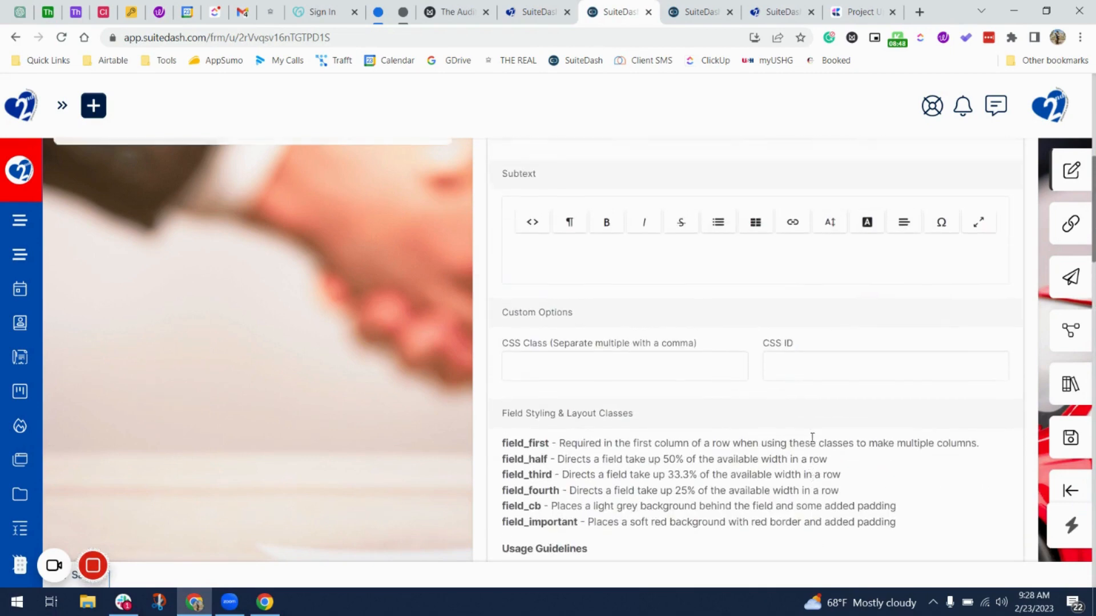
scroll(813, 442, "up", 1)
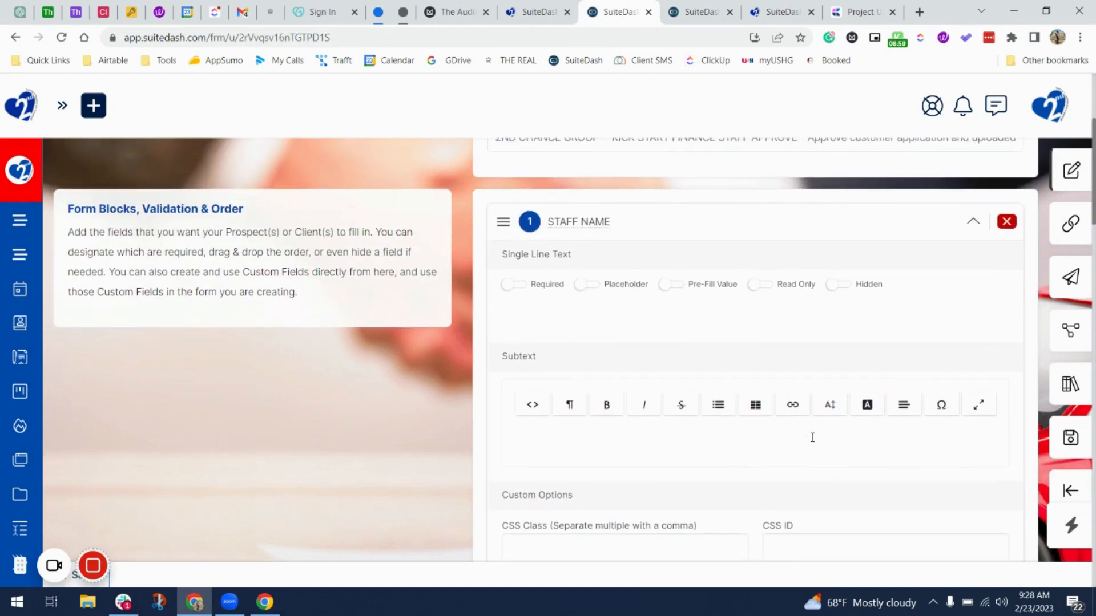
scroll(812, 438, "down", 4)
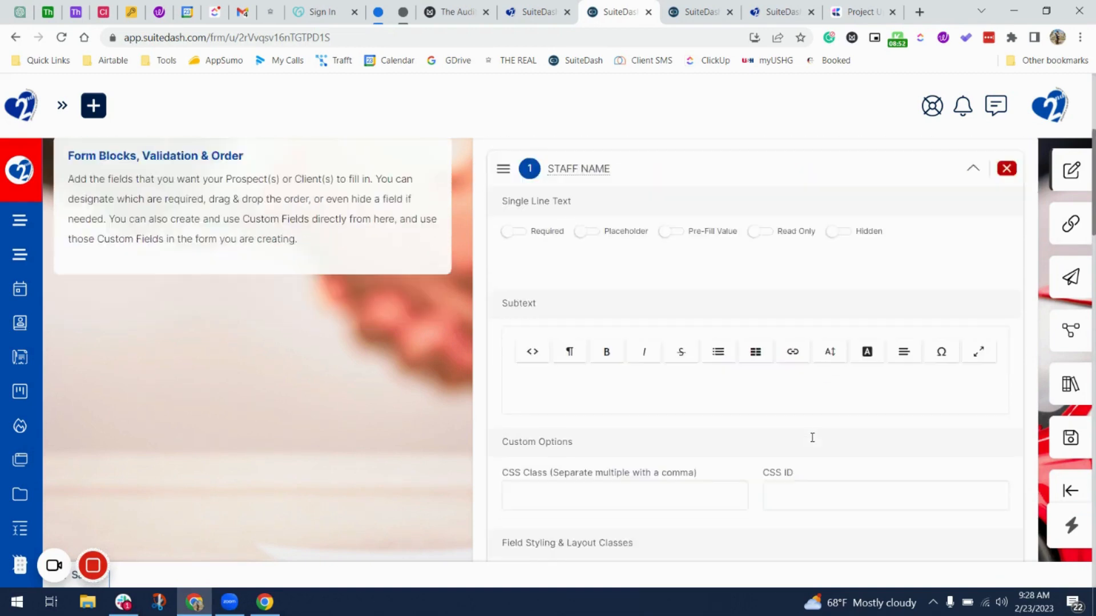
scroll(1002, 464, "down", 2)
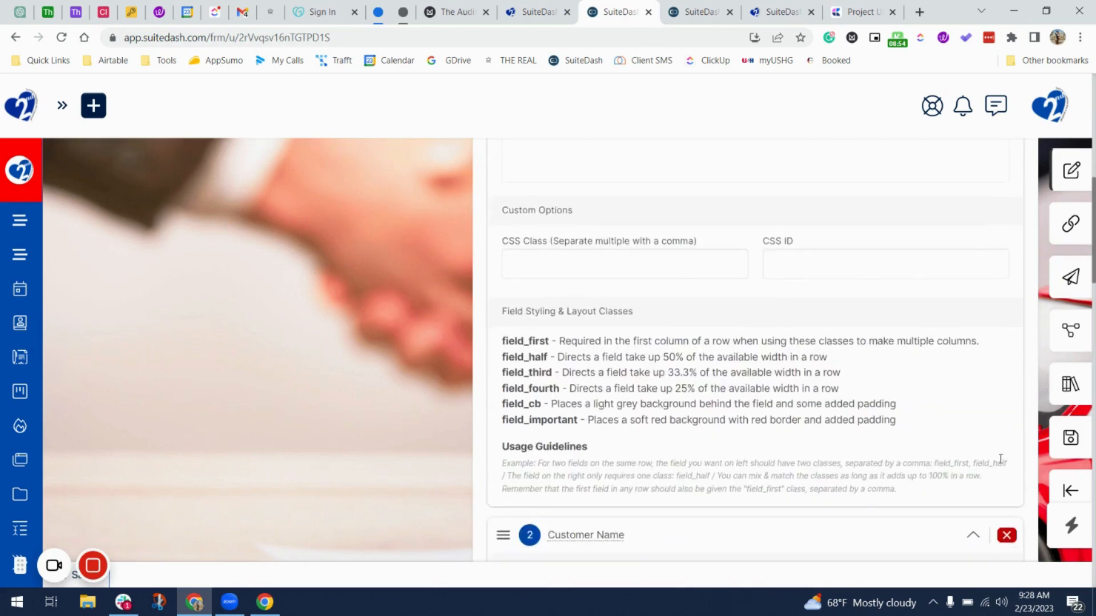
left_click(1006, 432)
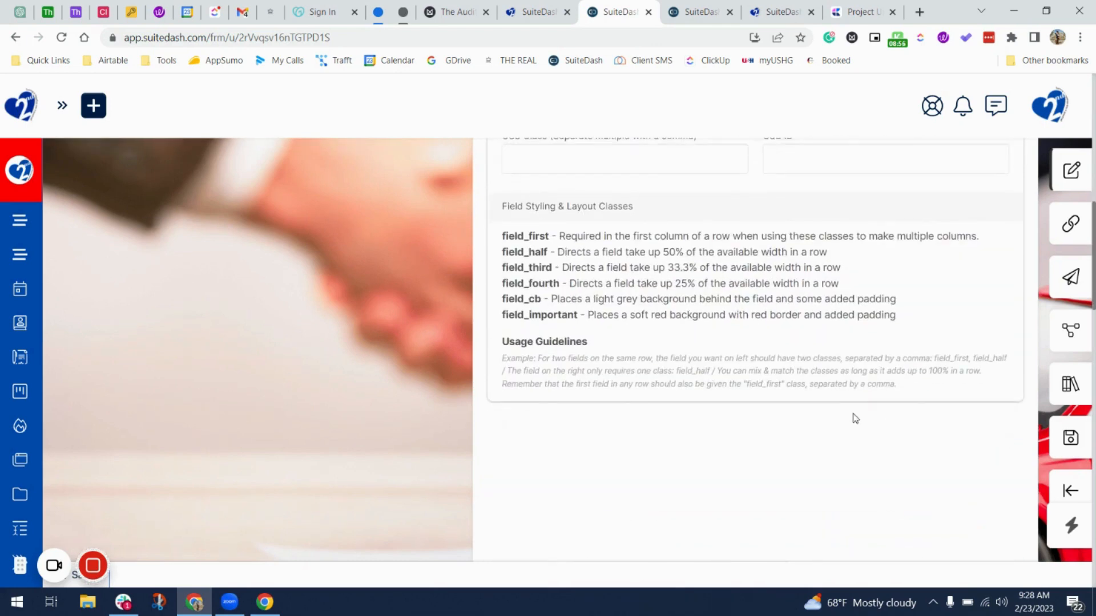
scroll(847, 415, "down", 4)
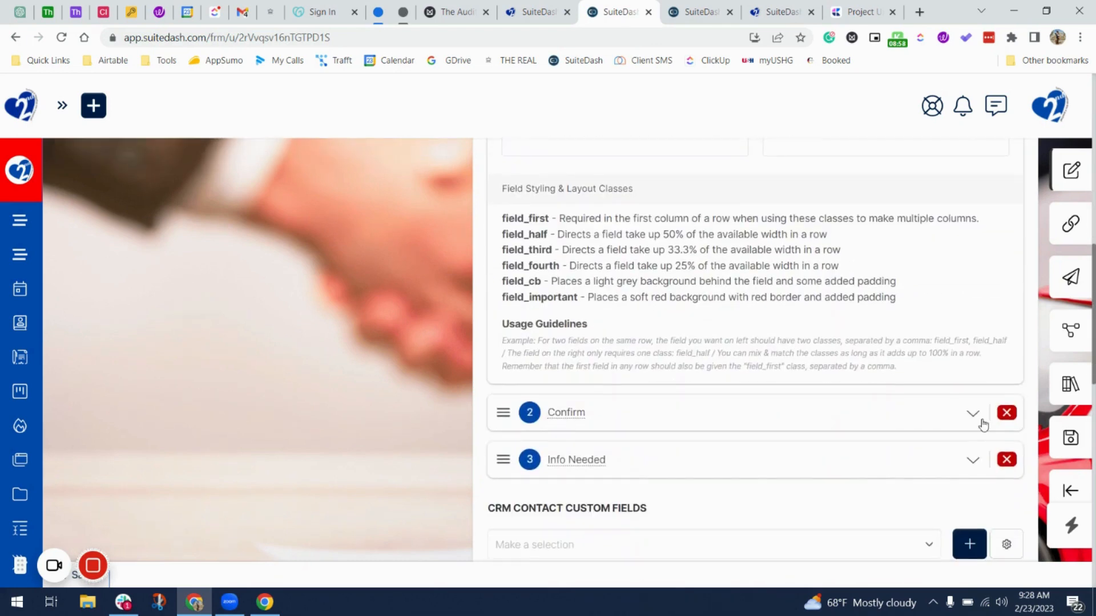
Step: Reword the Confirm custom field's prompt to begin with "I confirm", select the whole prompt text, and close the field without saving
left_click(973, 413)
scroll(809, 400, "down", 4)
scroll(810, 400, "up", 2)
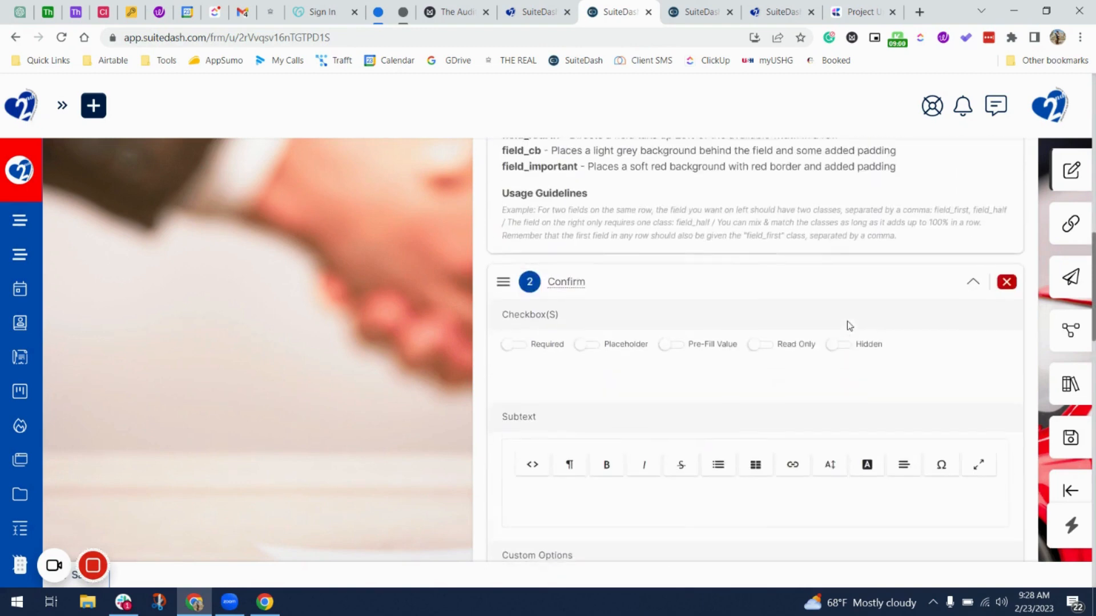
left_click(568, 284)
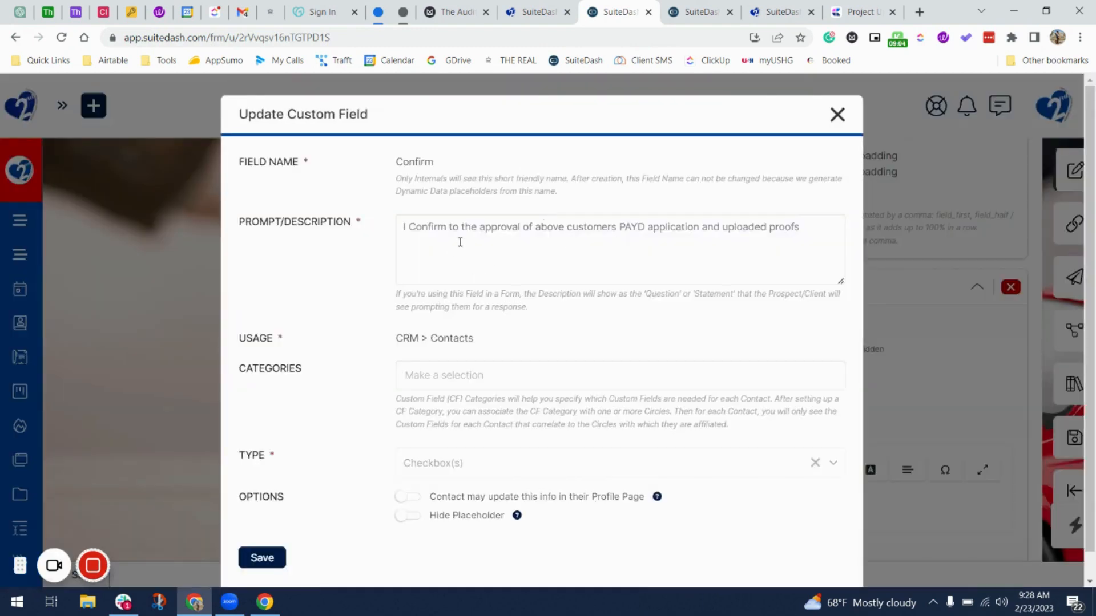
left_click(418, 232)
key("BackSpace")
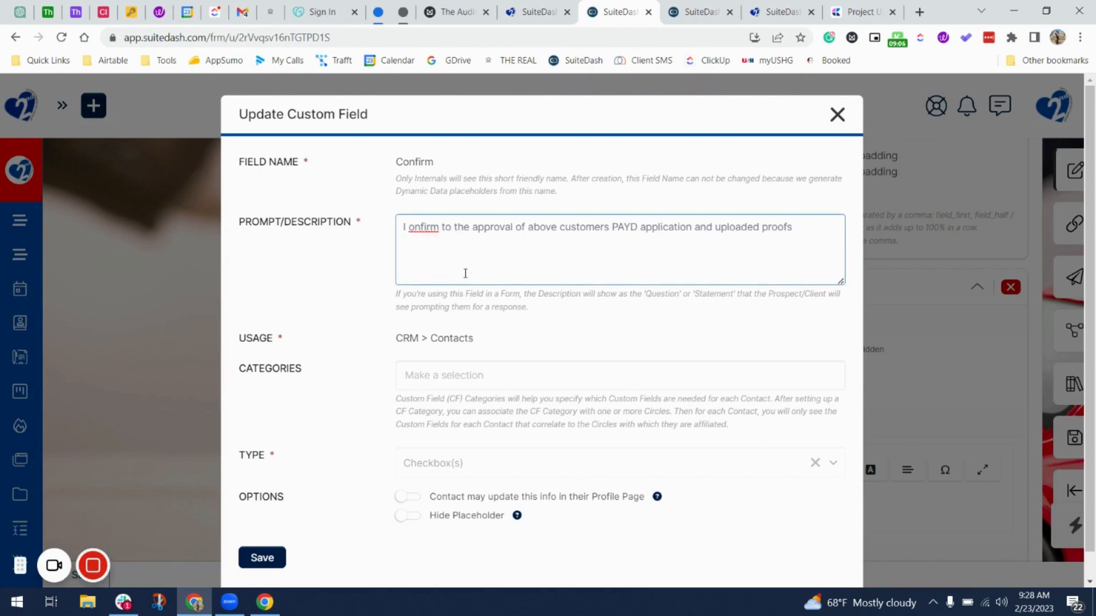
type("c")
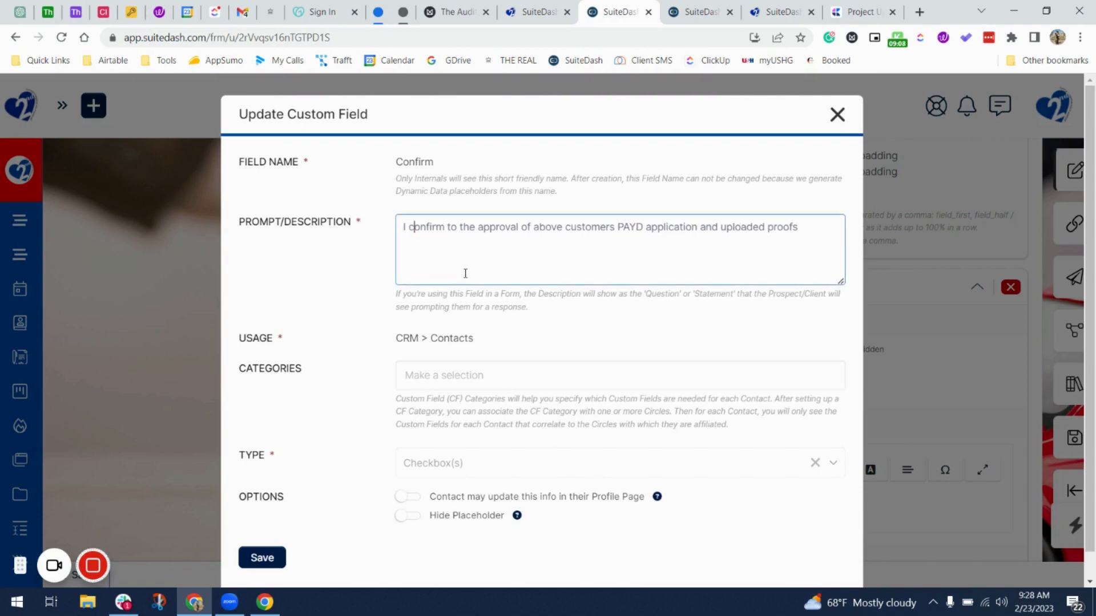
key("ctrl+a")
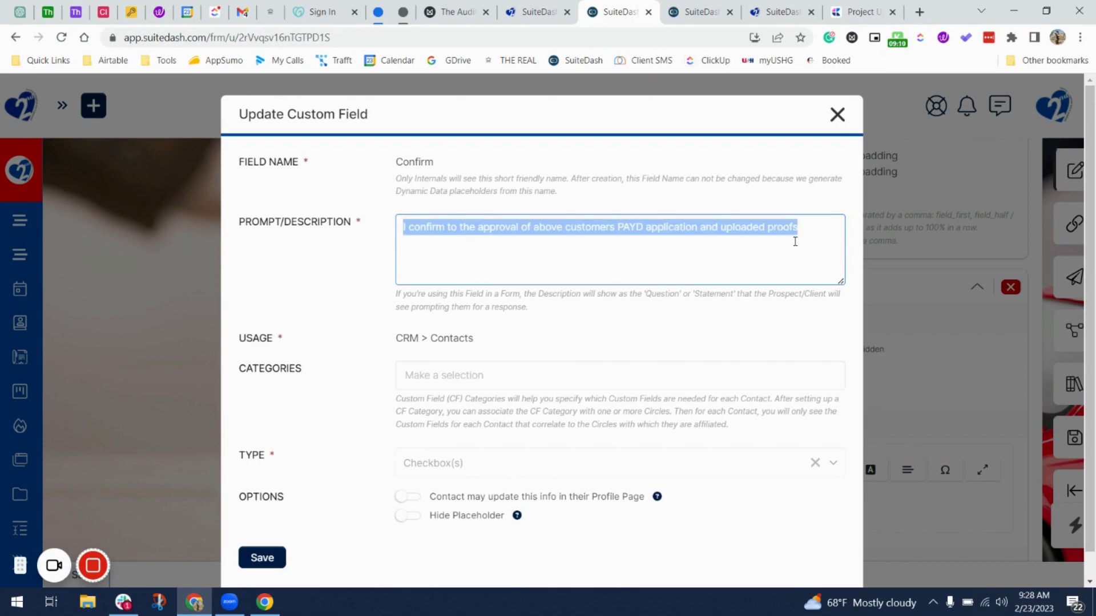
left_click(838, 114)
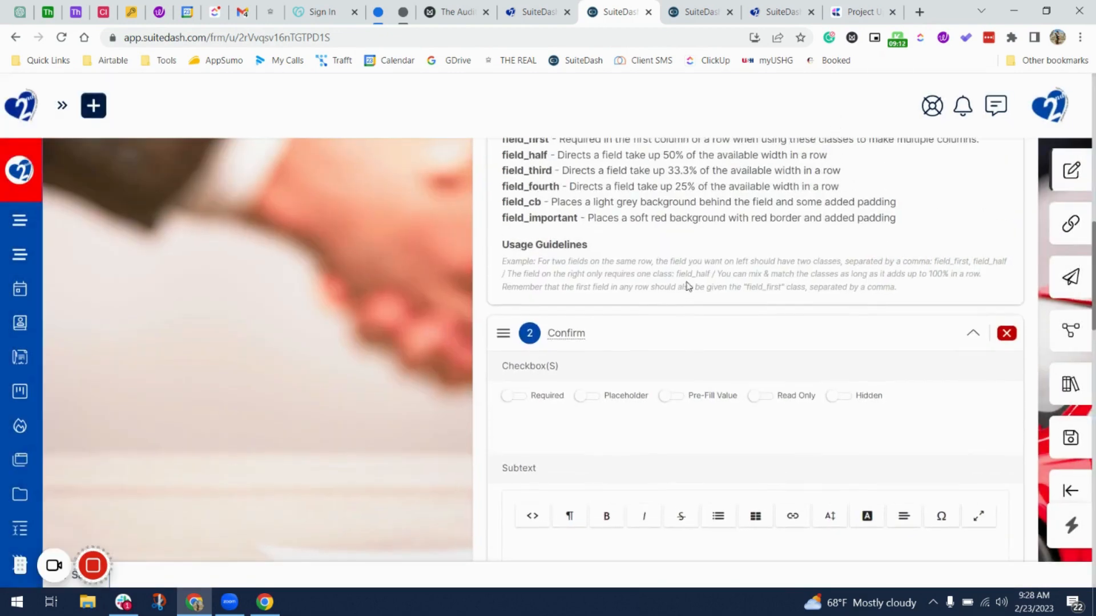
Step: Remove the Confirm block from the staff approval form
left_click(981, 339)
scroll(790, 411, "down", 10)
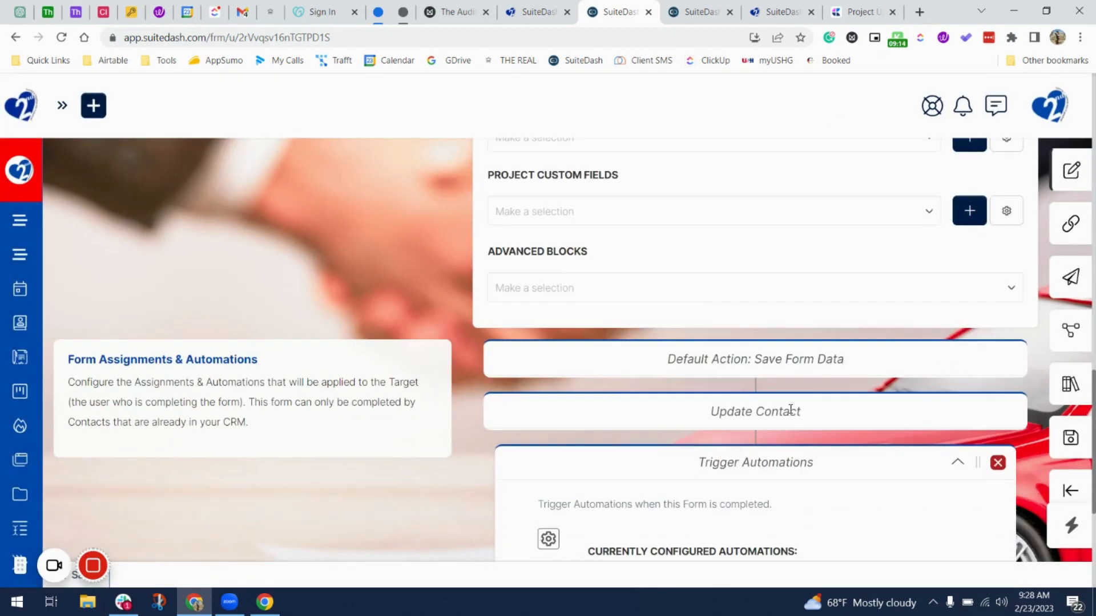
Step: Examine the form's available advanced blocks and CRM contact fields, its form type, and its trigger automations
left_click(702, 303)
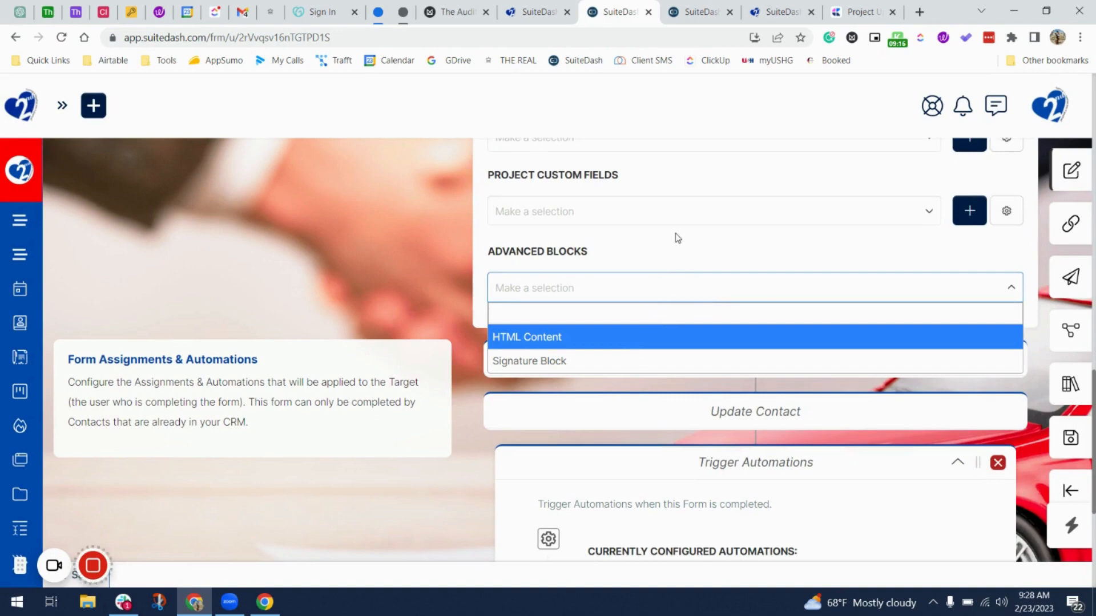
left_click(670, 255)
scroll(668, 257, "up", 3)
left_click(653, 260)
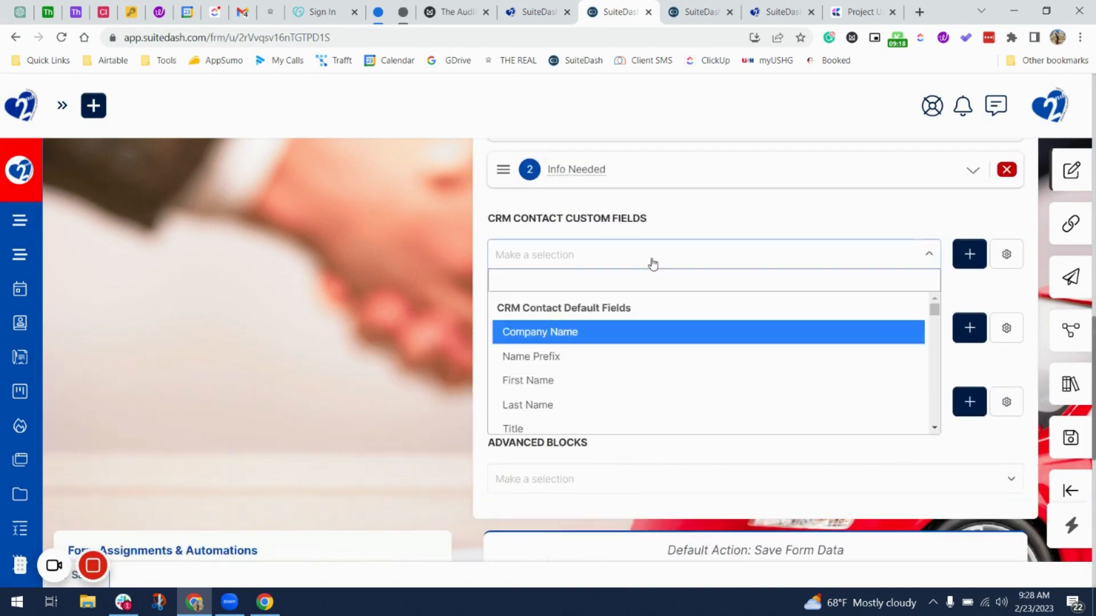
left_click(668, 252)
scroll(655, 289, "down", 5)
scroll(650, 294, "up", 4)
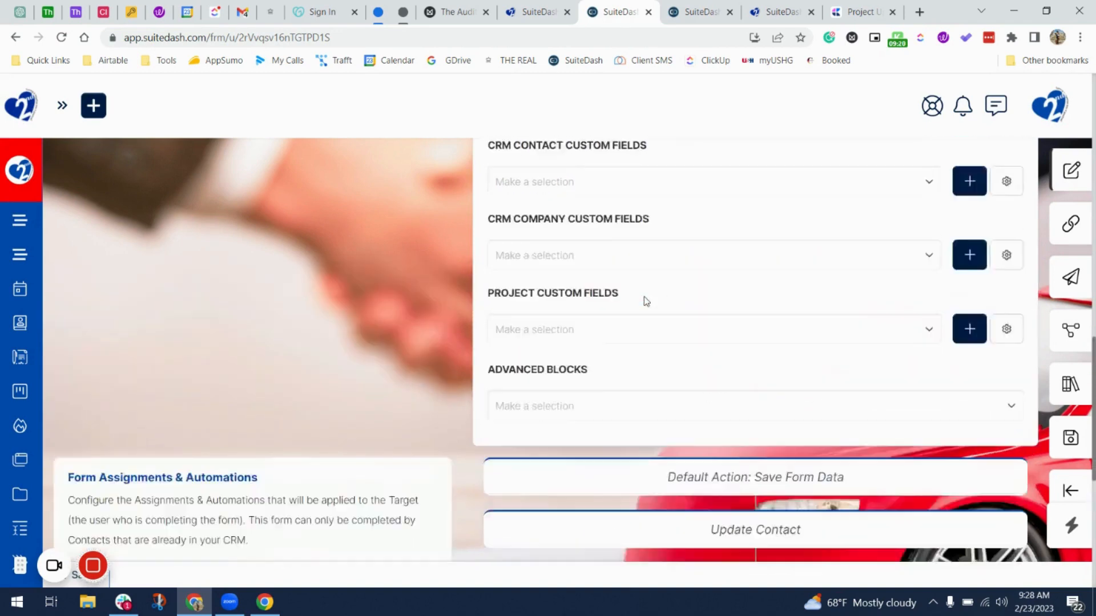
scroll(647, 301, "up", 15)
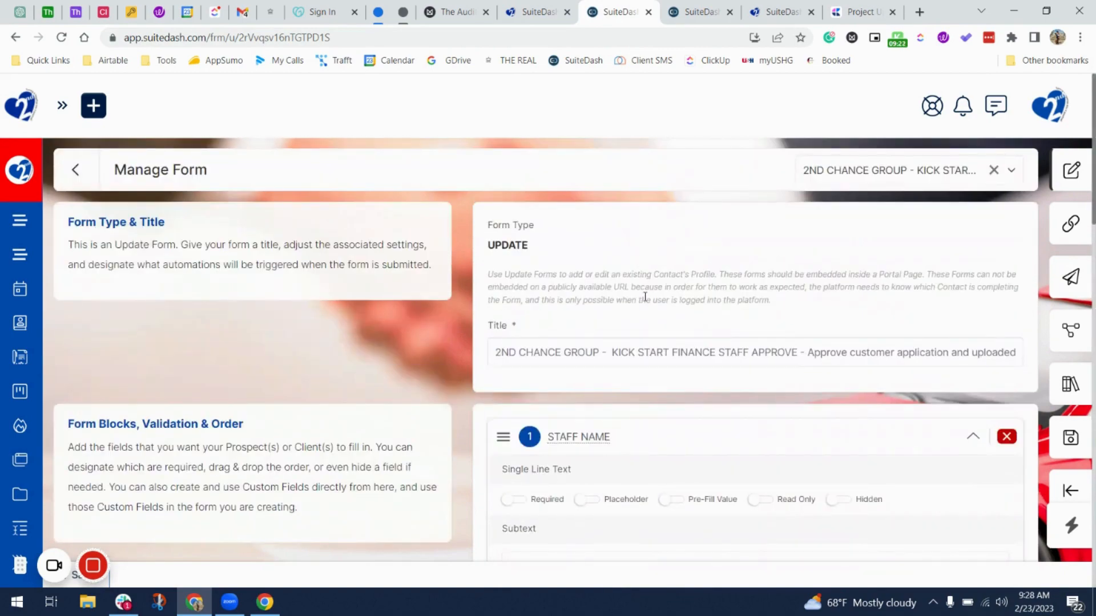
scroll(645, 297, "down", 5)
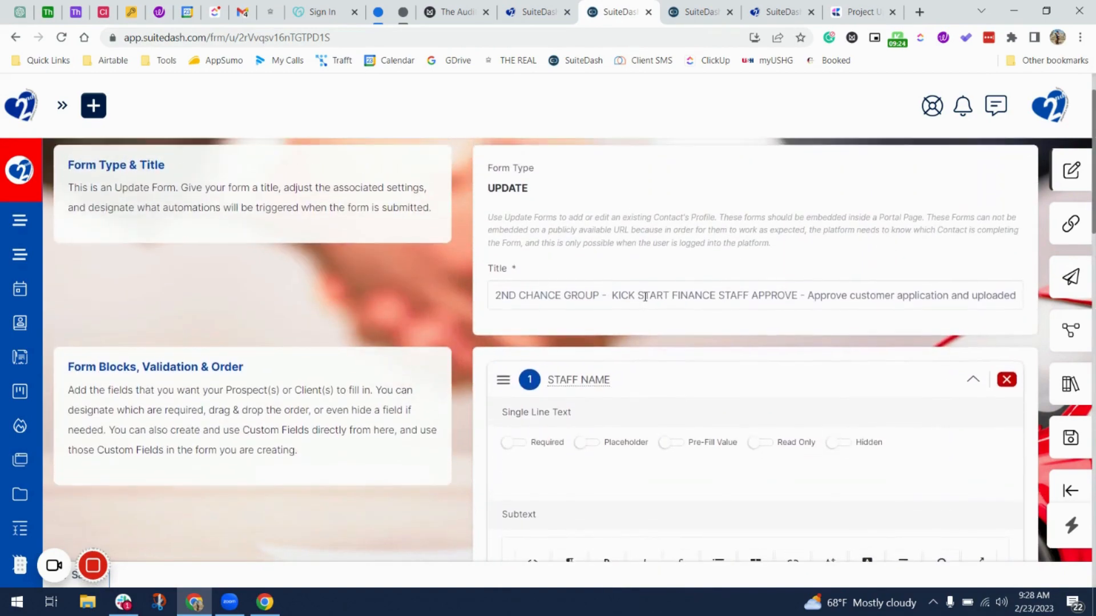
scroll(645, 297, "down", 20)
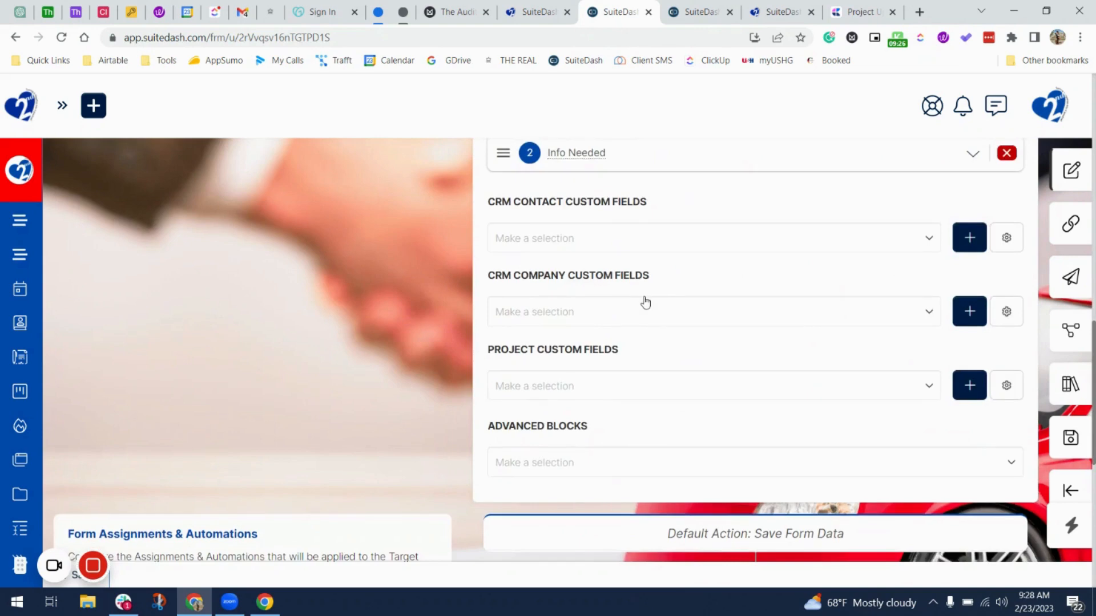
scroll(647, 301, "down", 3)
scroll(646, 301, "up", 1)
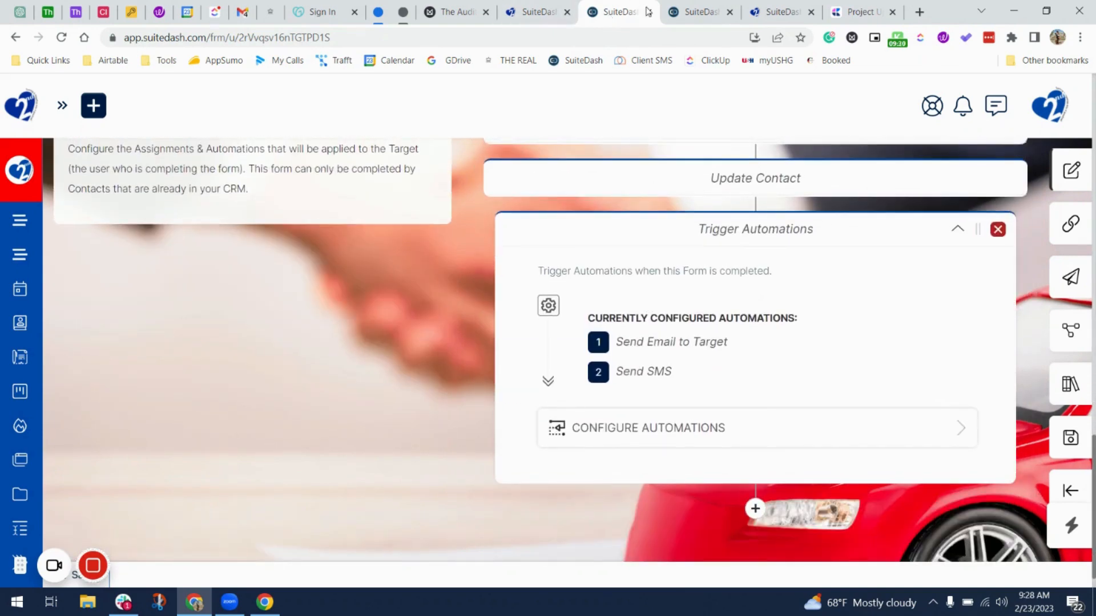
Step: Create a new Kickoff form from the portal's forms list
left_click(672, 10)
mouse_move(12, 409)
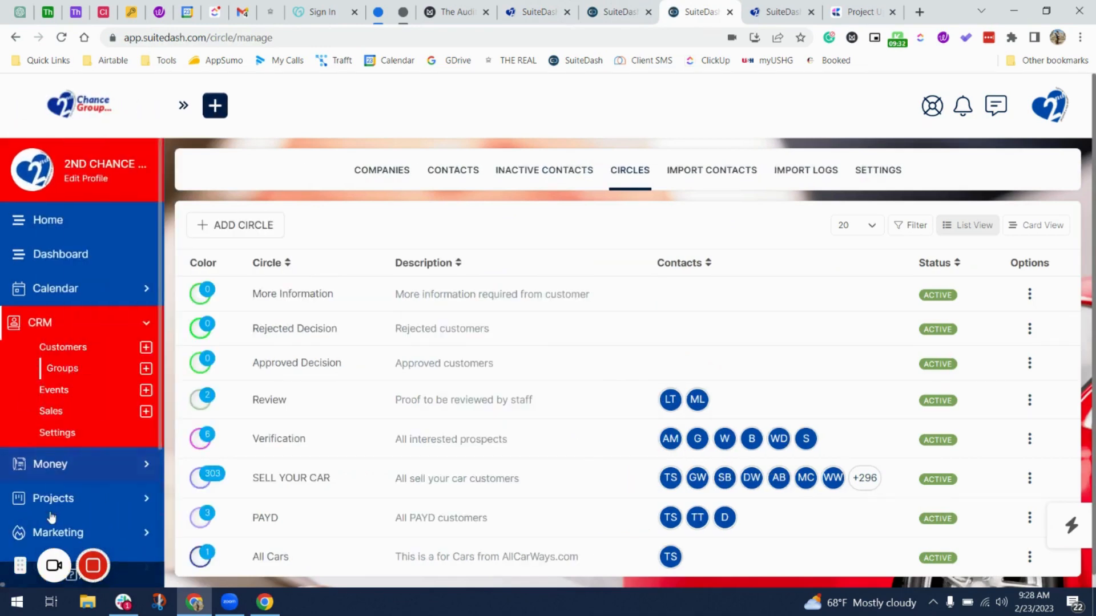
scroll(73, 508, "down", 2)
scroll(71, 510, "down", 1)
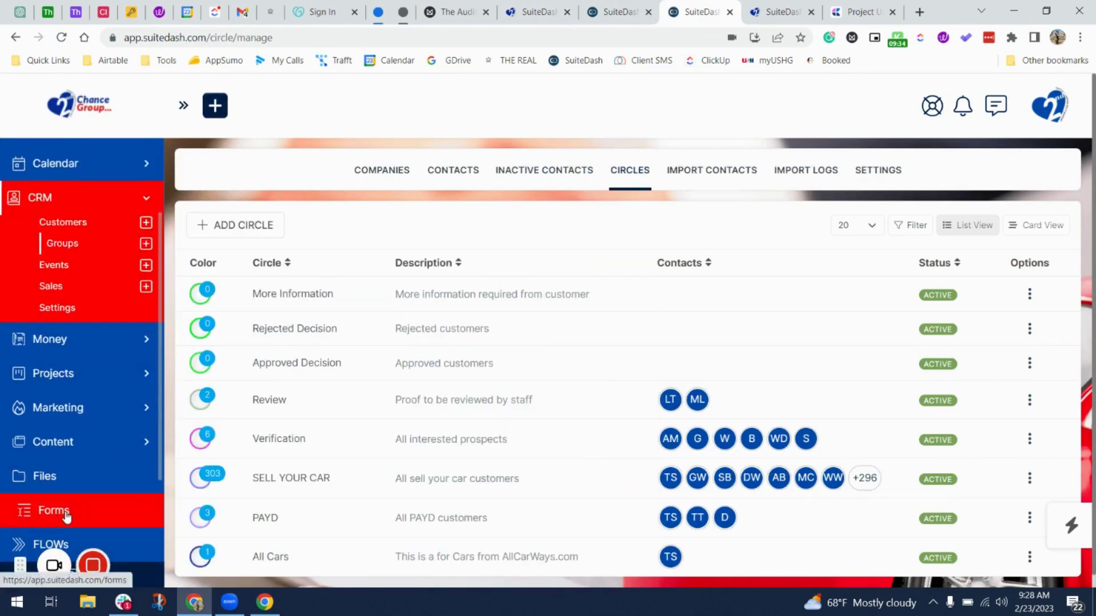
left_click(67, 516)
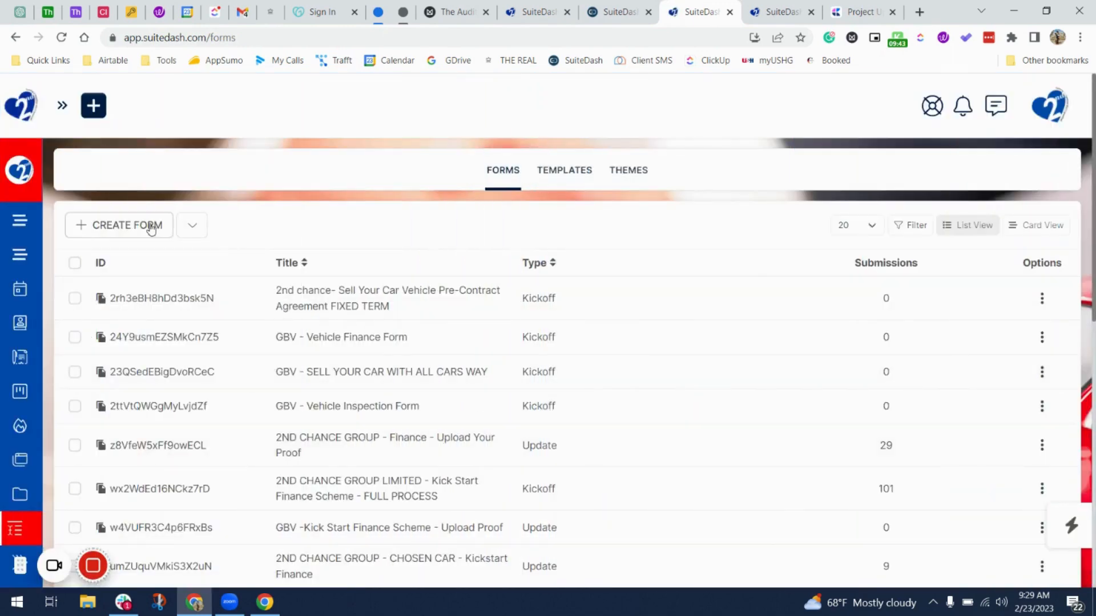
left_click(150, 229)
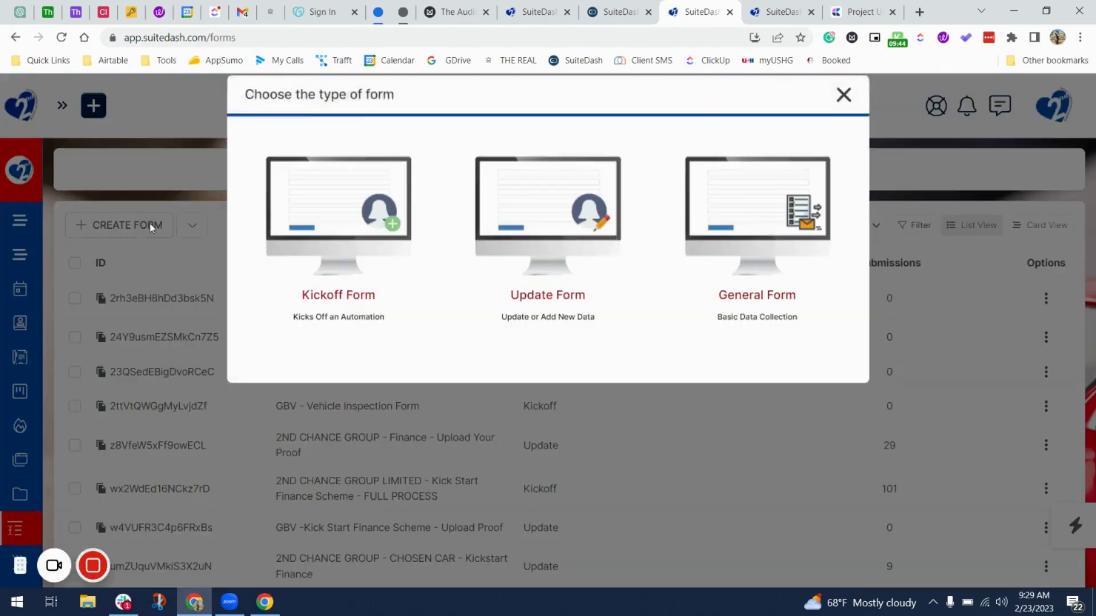
left_click(403, 249)
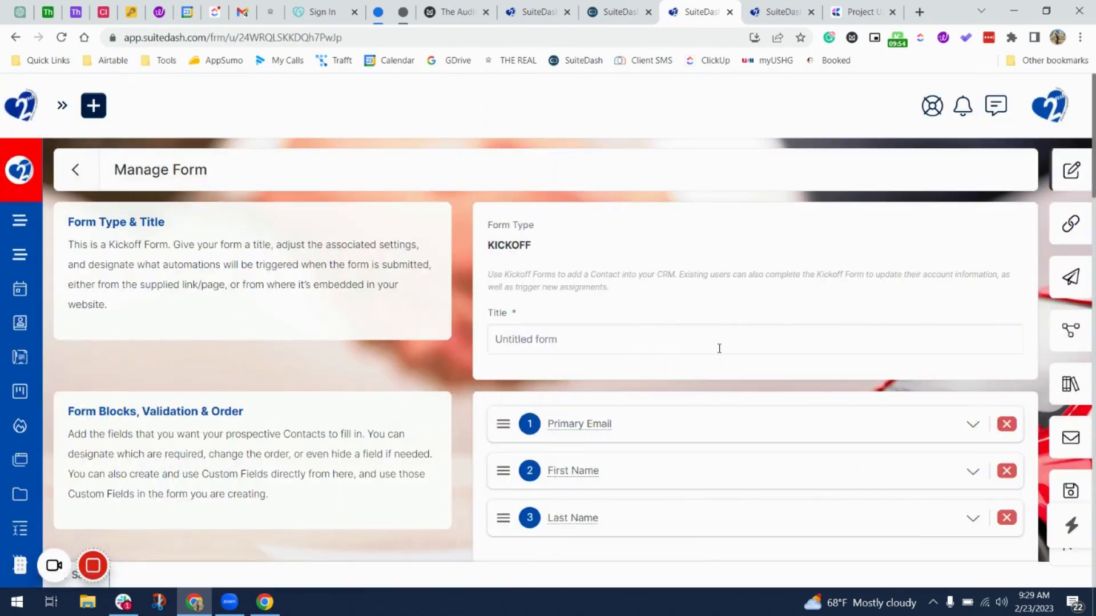
Step: Enter a title beginning with "Staff" for the new Kickoff form
left_click(719, 348)
type("Staff ")
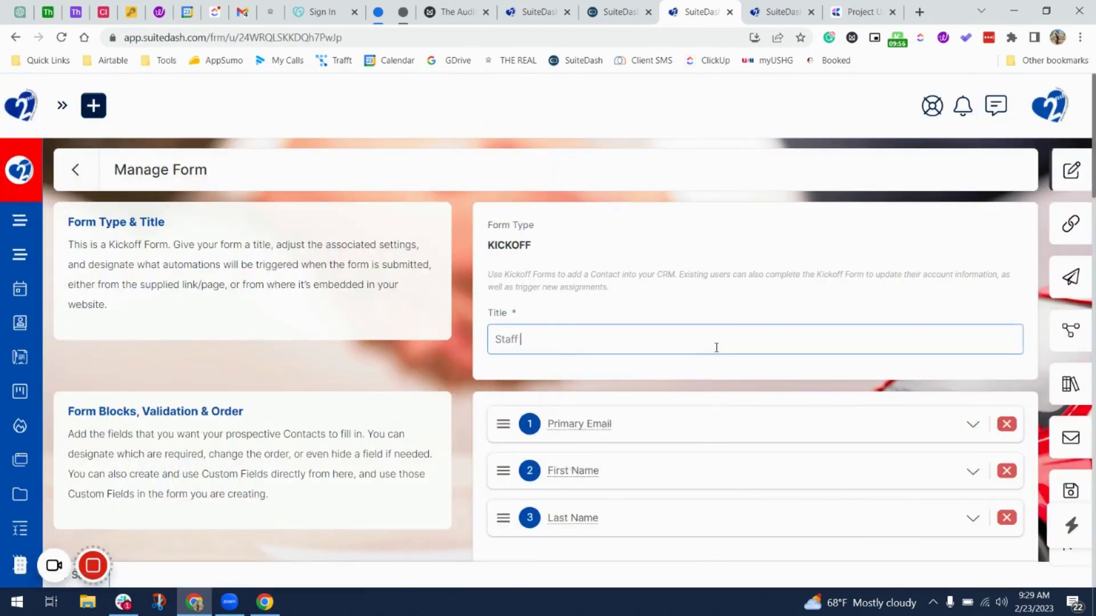
type("Decsi")
key("BackSpace")
Step: Look through the CRM contact custom fields available for the Kickoff form, without creating or adding one
scroll(717, 348, "down", 4)
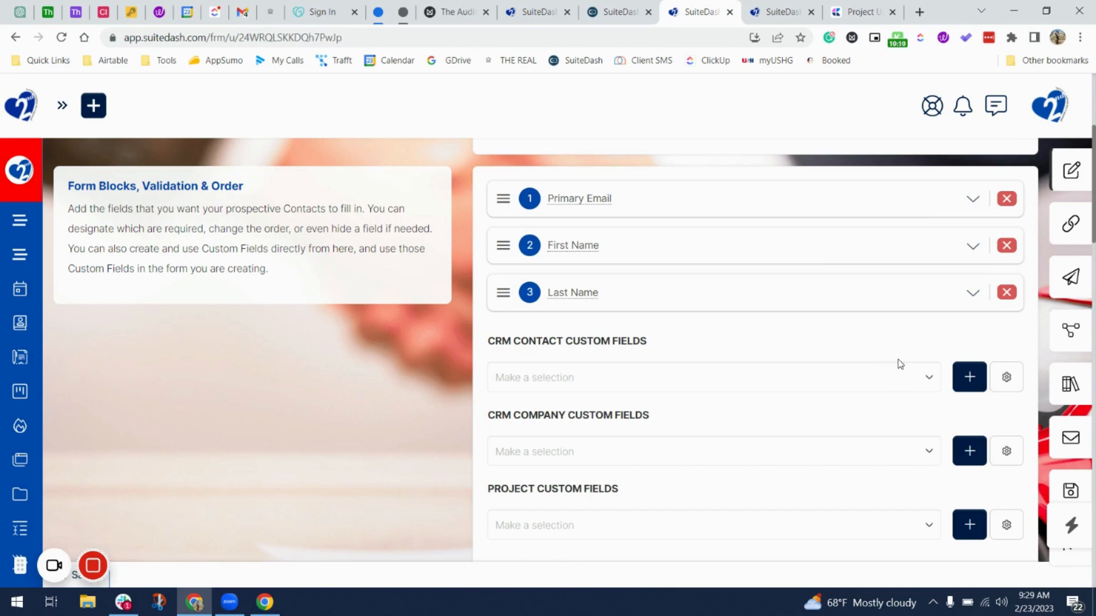
scroll(898, 363, "down", 1)
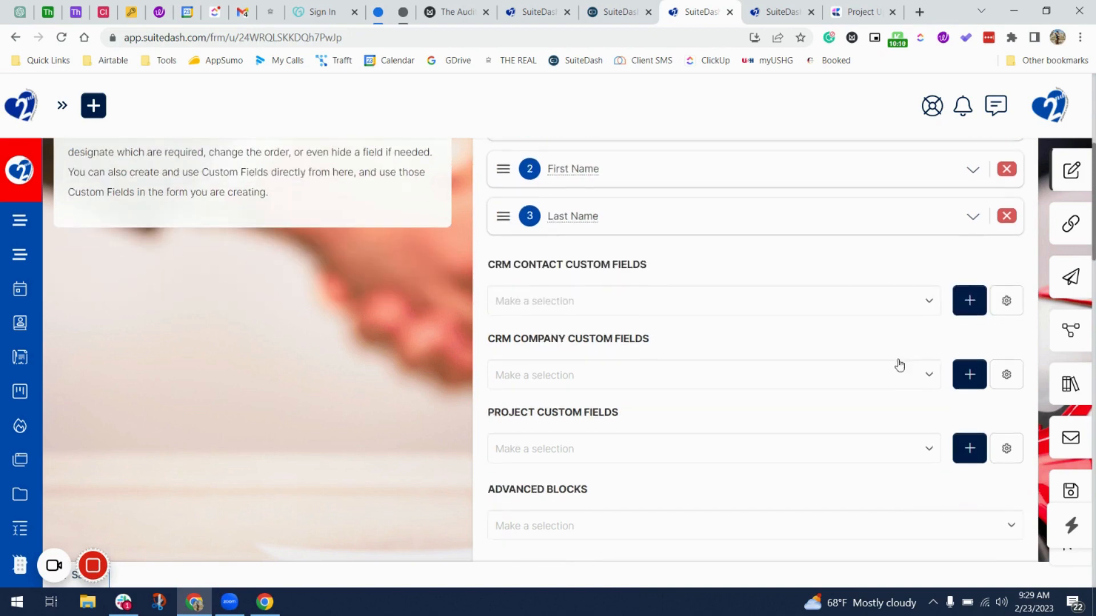
left_click(971, 307)
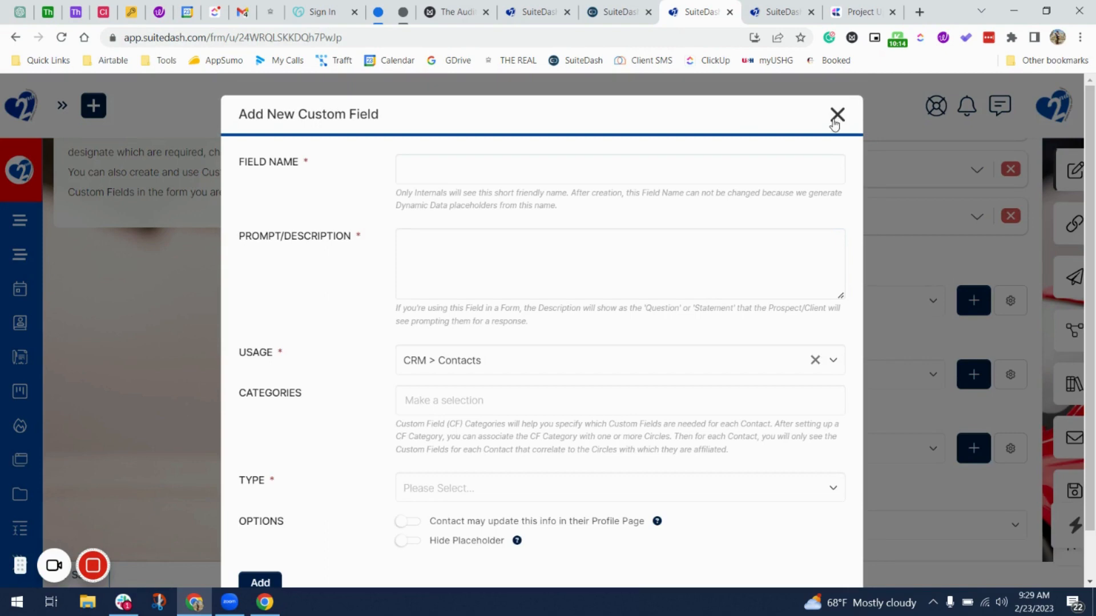
left_click(834, 121)
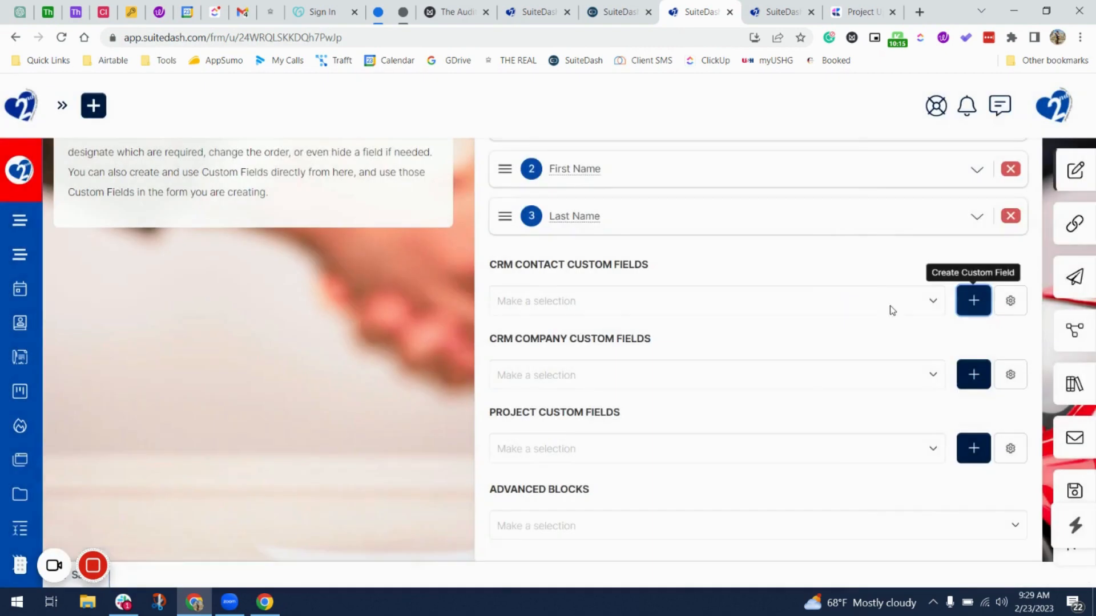
left_click(660, 306)
scroll(554, 382, "down", 10)
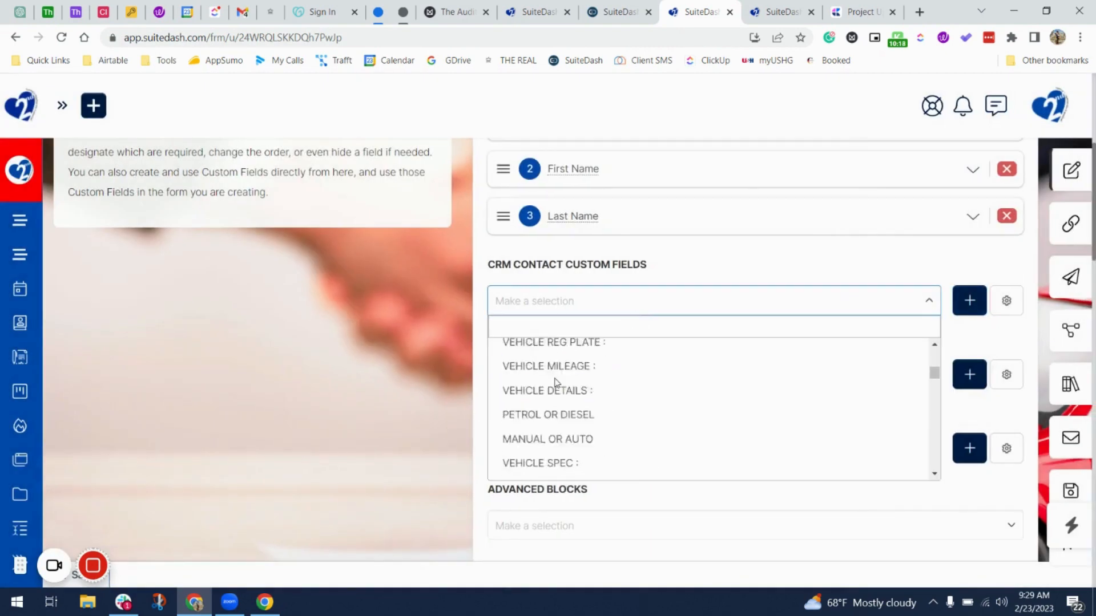
scroll(557, 383, "down", 10)
left_click(350, 443)
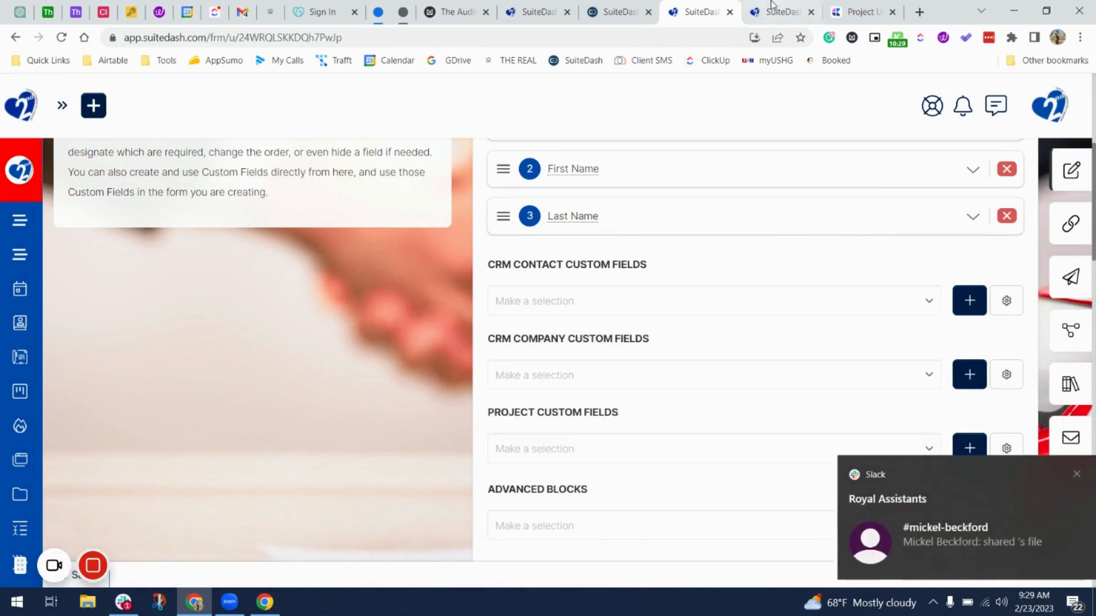
Step: Check the existing approval form's preview and add the STAFF NAME contact custom field to the Kickoff form
left_click(764, 12)
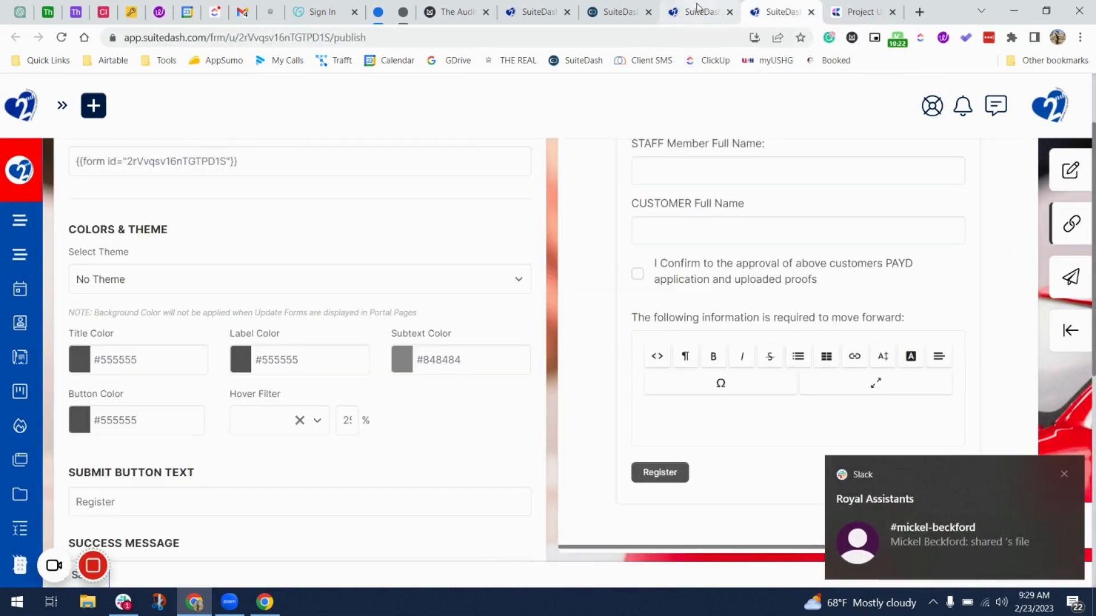
scroll(741, 215, "up", 2)
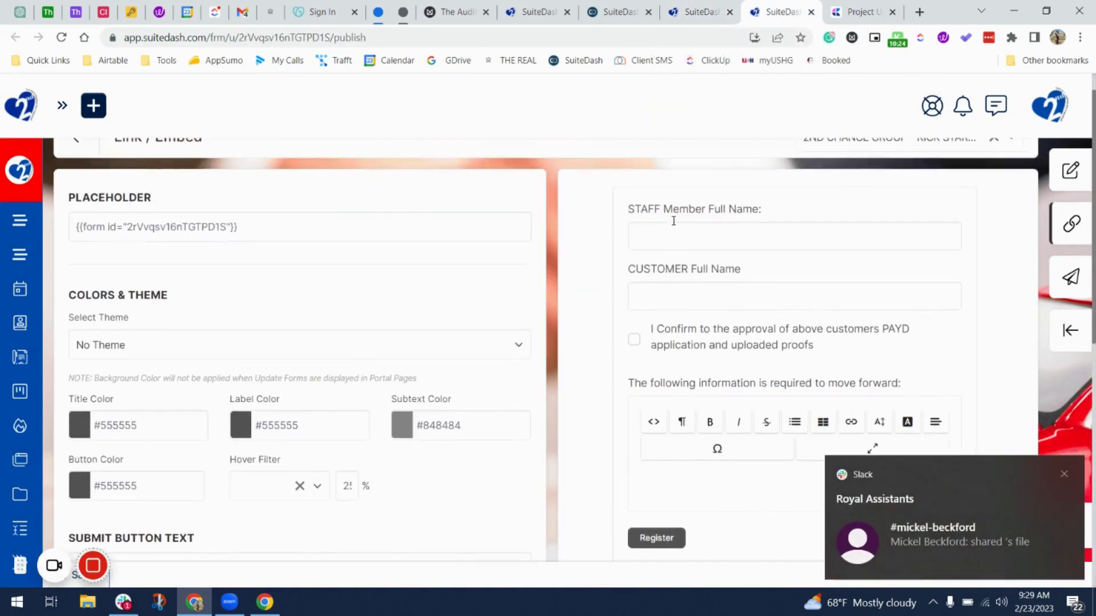
left_click(697, 12)
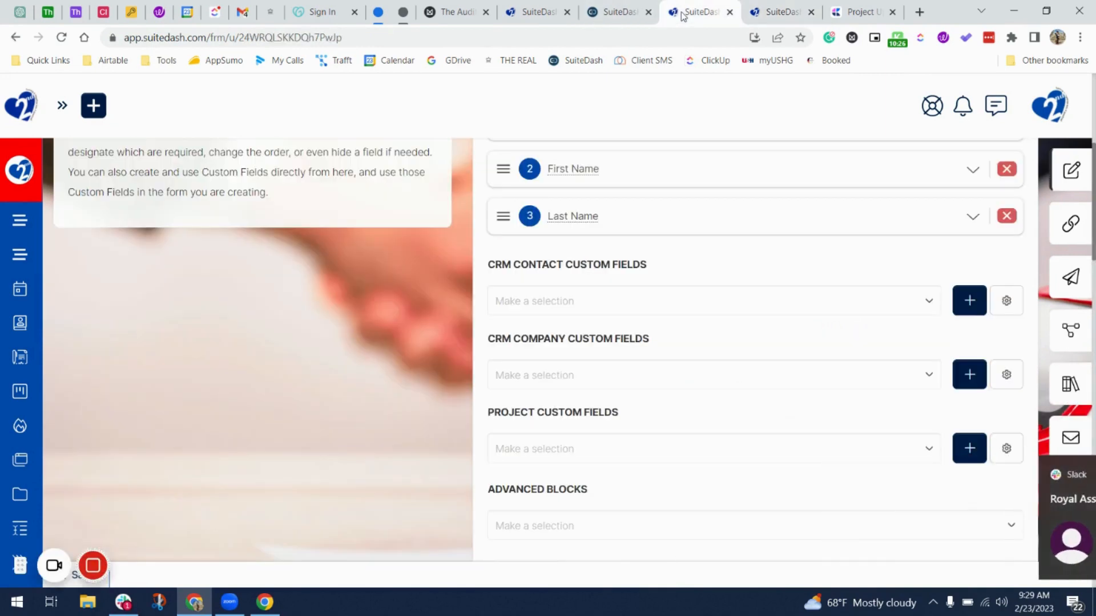
scroll(695, 208, "up", 1)
left_click(888, 327)
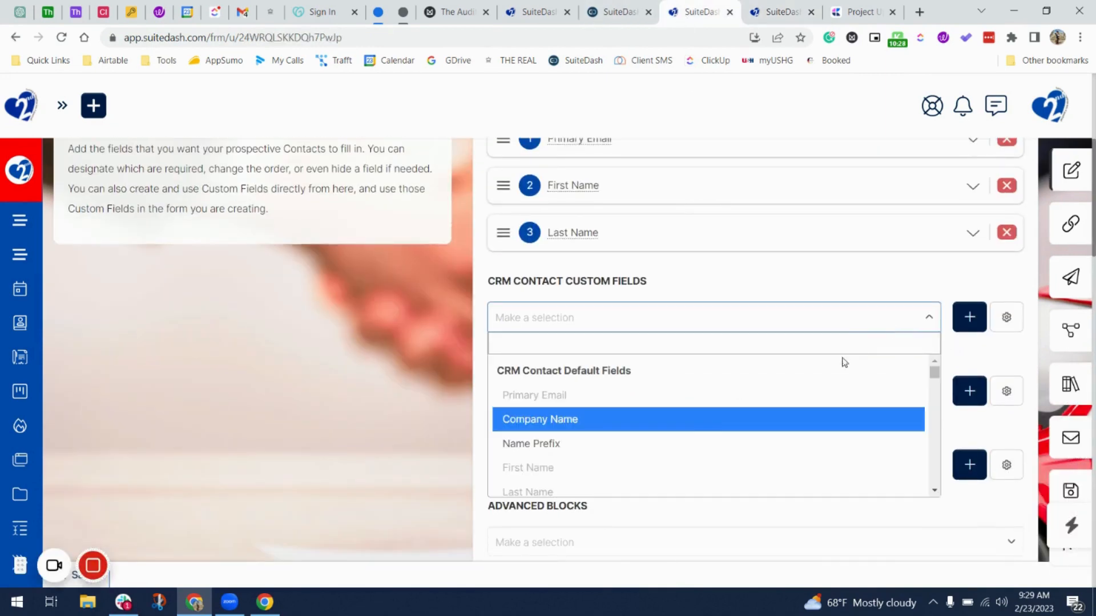
type("sta")
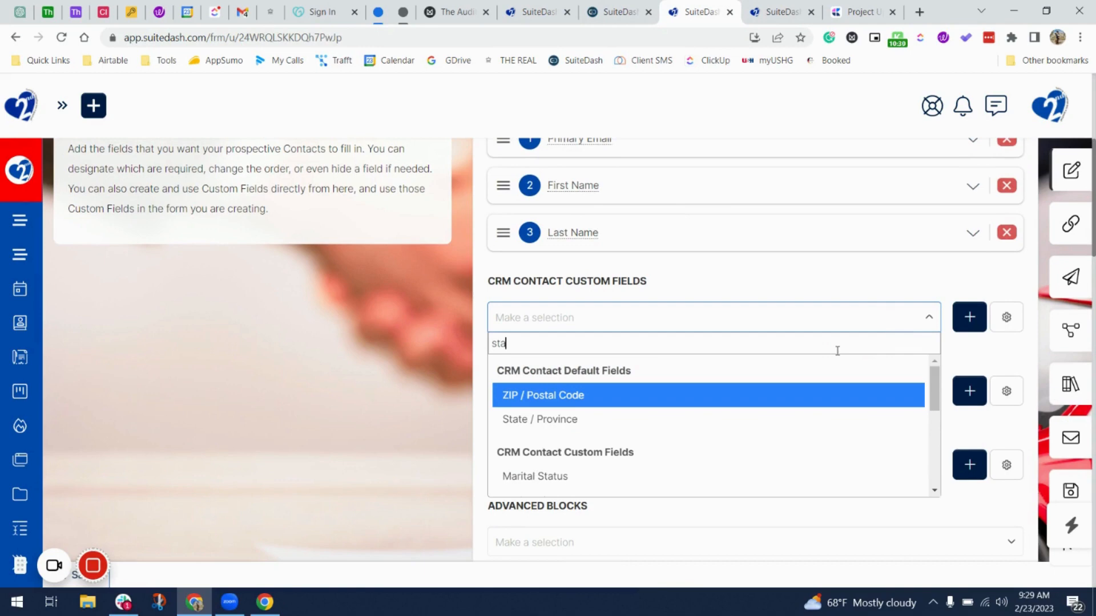
type("ff")
key("Return")
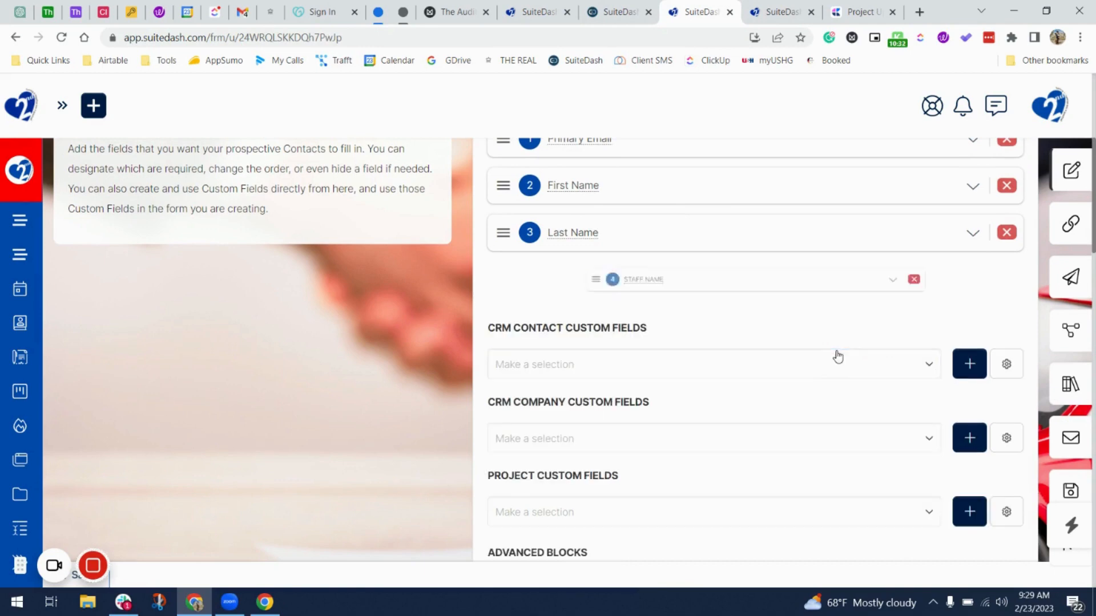
Step: Add the existing "Approved By:" contact custom field to the Kickoff form below STAFF NAME
left_click(779, 12)
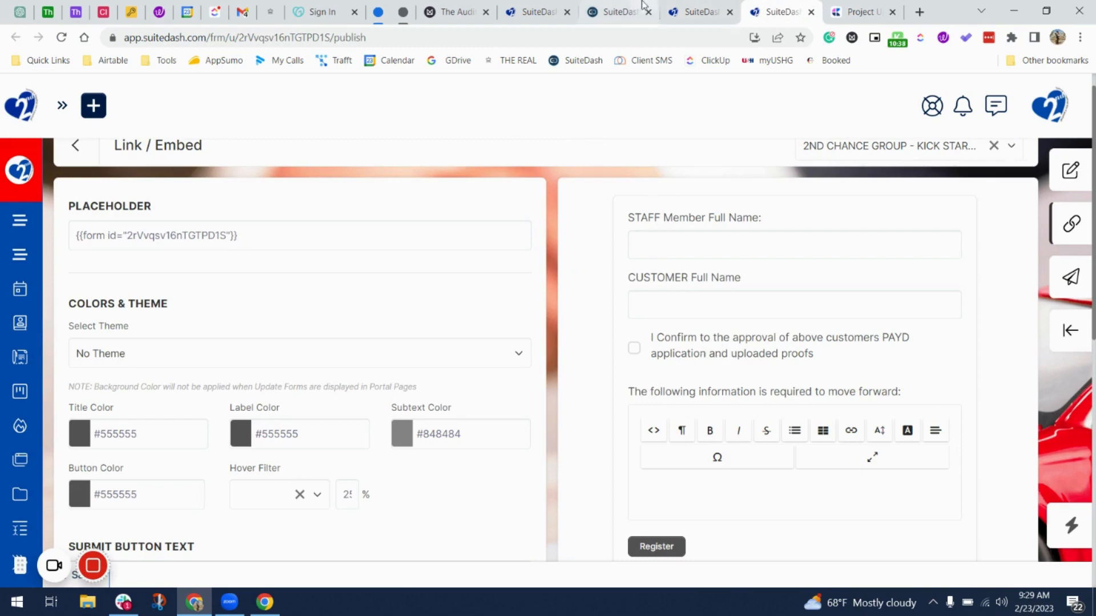
left_click(692, 12)
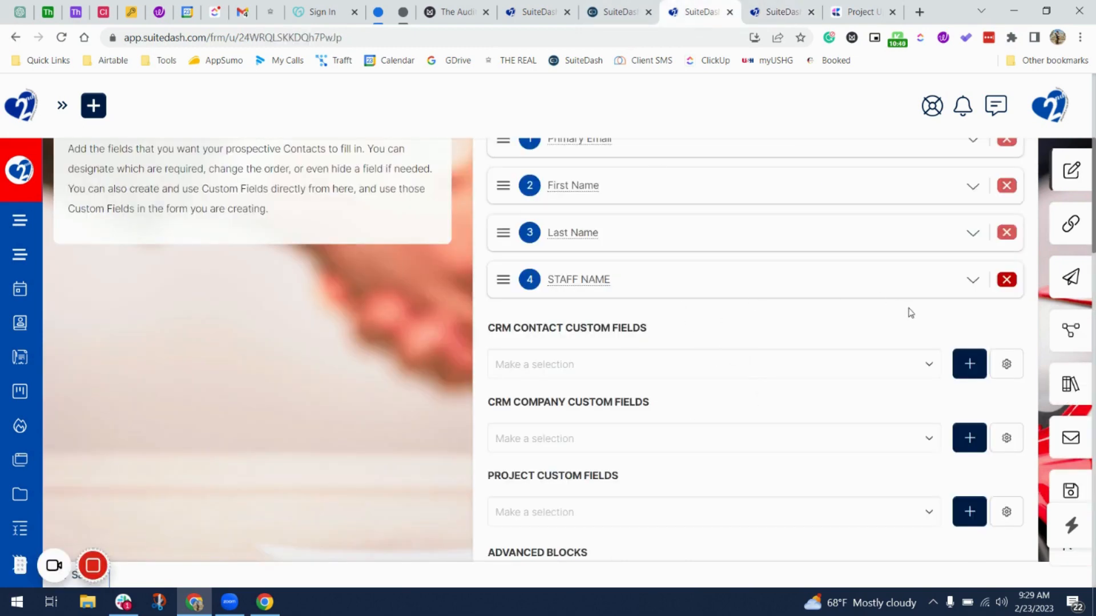
left_click(968, 364)
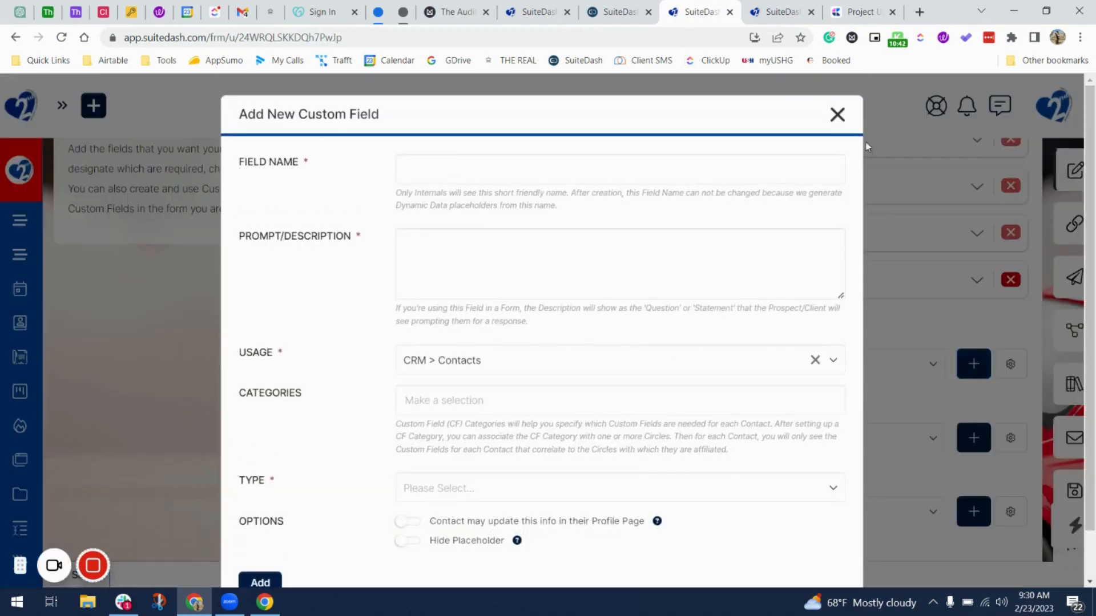
left_click(837, 114)
left_click(702, 365)
scroll(648, 460, "down", 5)
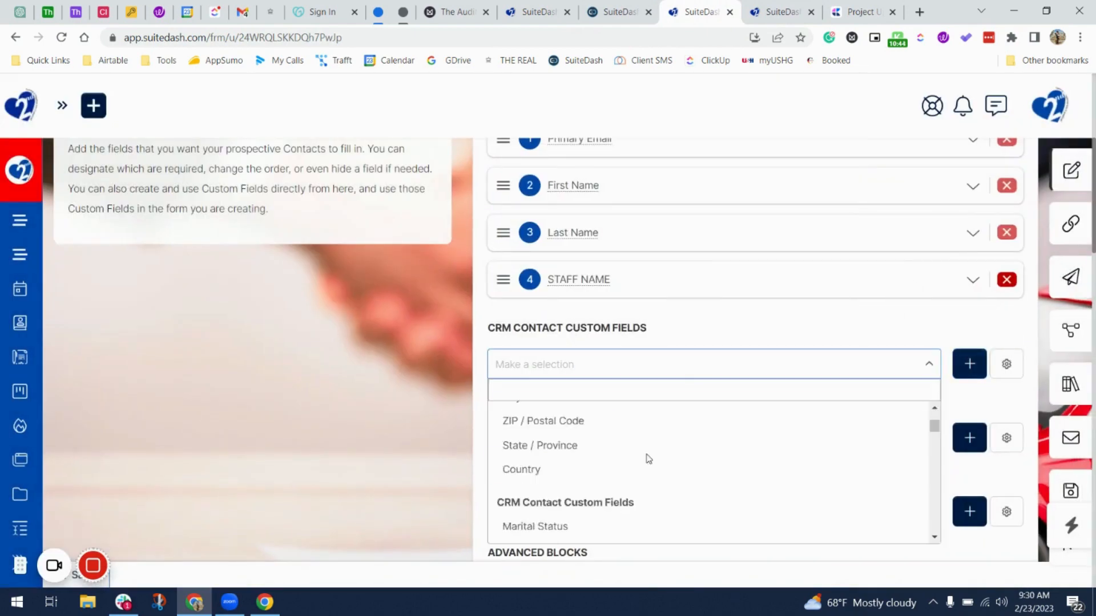
scroll(648, 460, "down", 10)
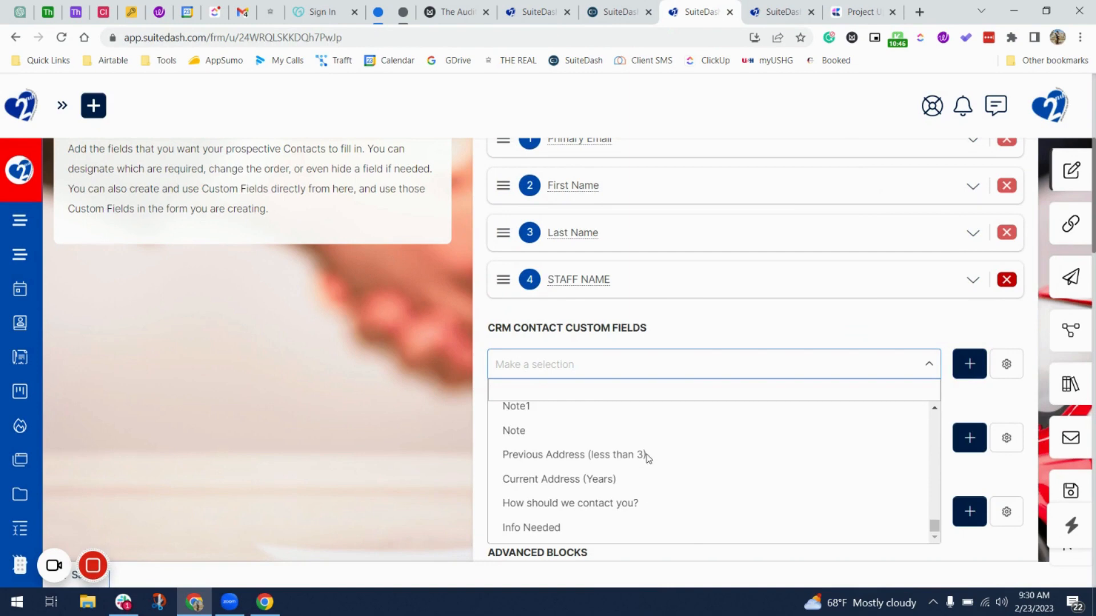
scroll(648, 458, "up", 5)
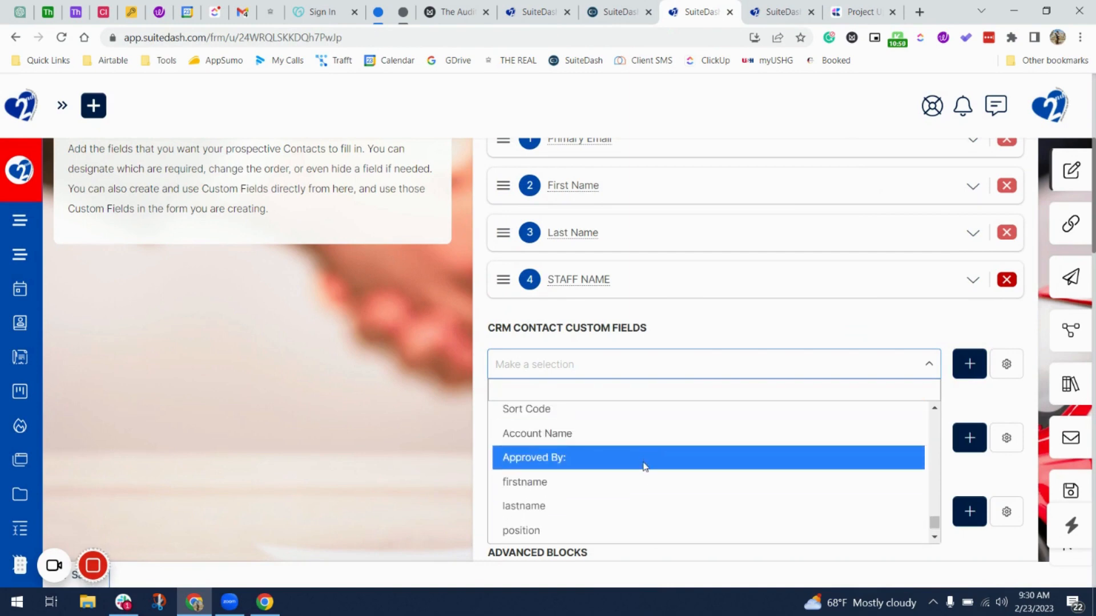
left_click(644, 464)
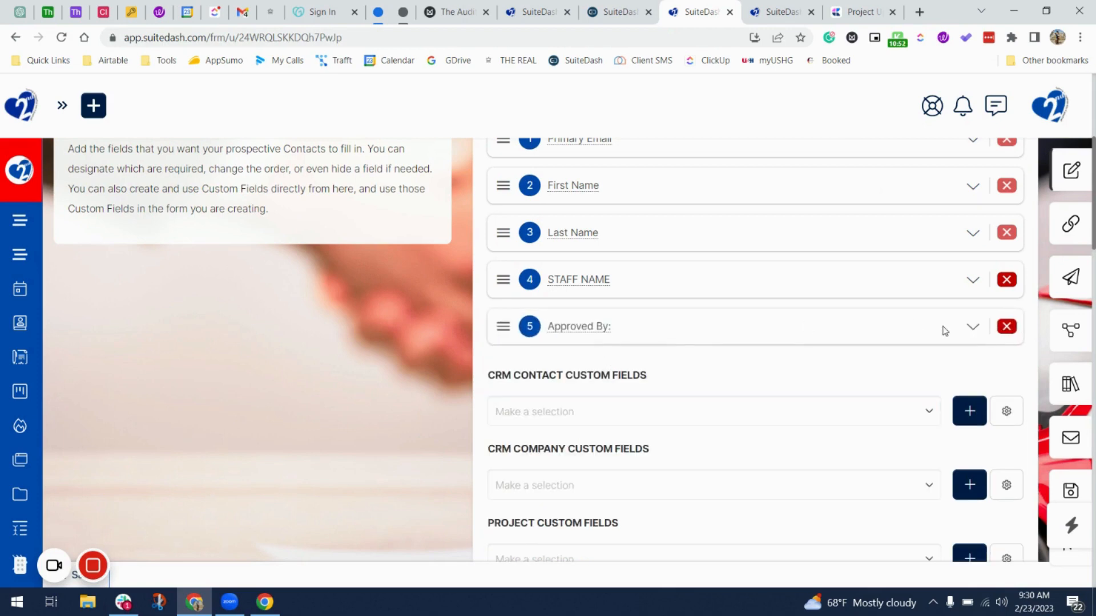
Step: Check the "Approved By:" block's options and field definition, and remove the block from the Kickoff form
left_click(973, 327)
scroll(668, 477, "down", 3)
scroll(654, 285, "up", 2)
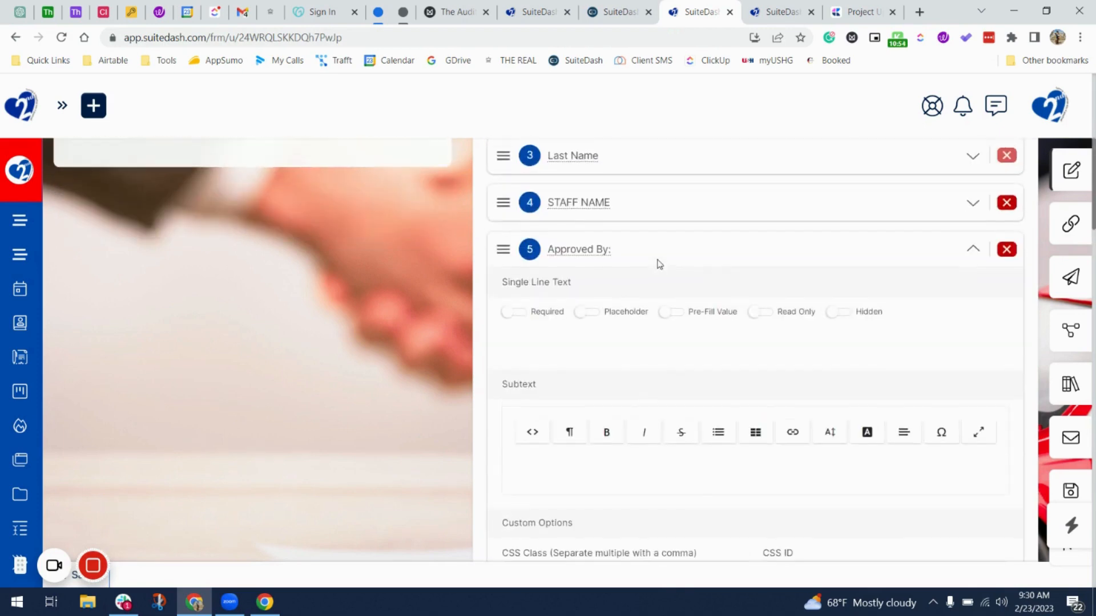
left_click(593, 254)
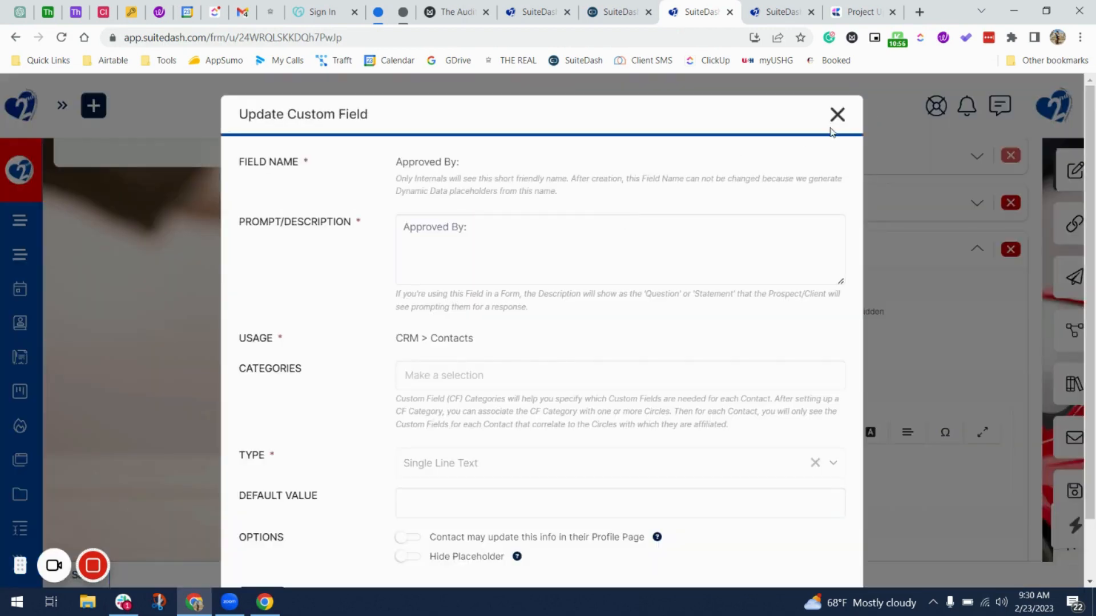
left_click(842, 116)
left_click(1009, 250)
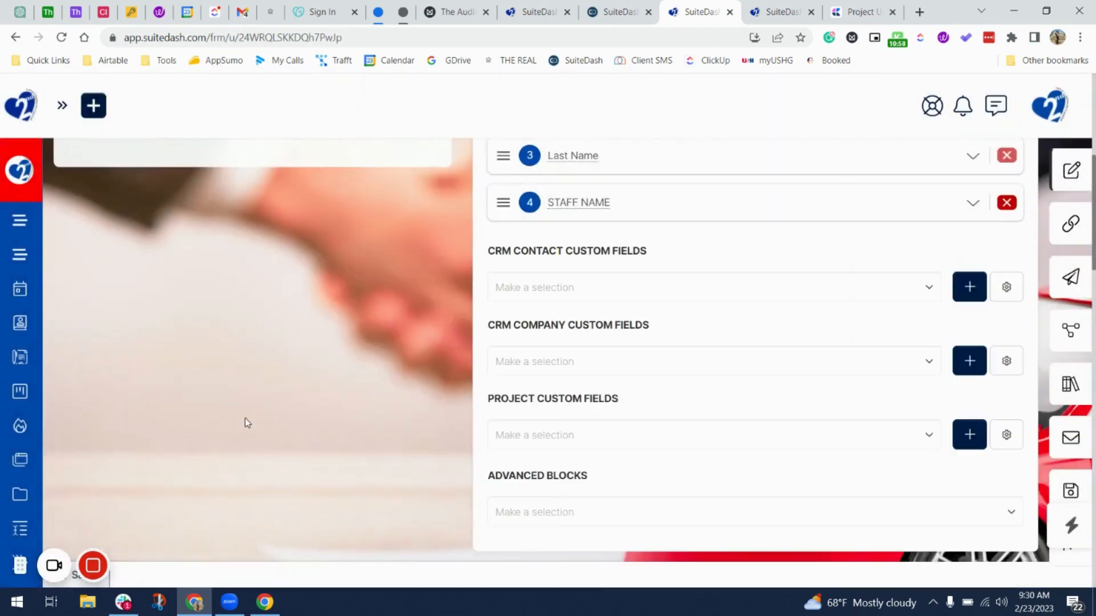
Step: Review the approval form's blocks and preview, and add the Confirm contact custom field to the Kickoff form below STAFF NAME
mouse_move(93, 565)
left_click(171, 565)
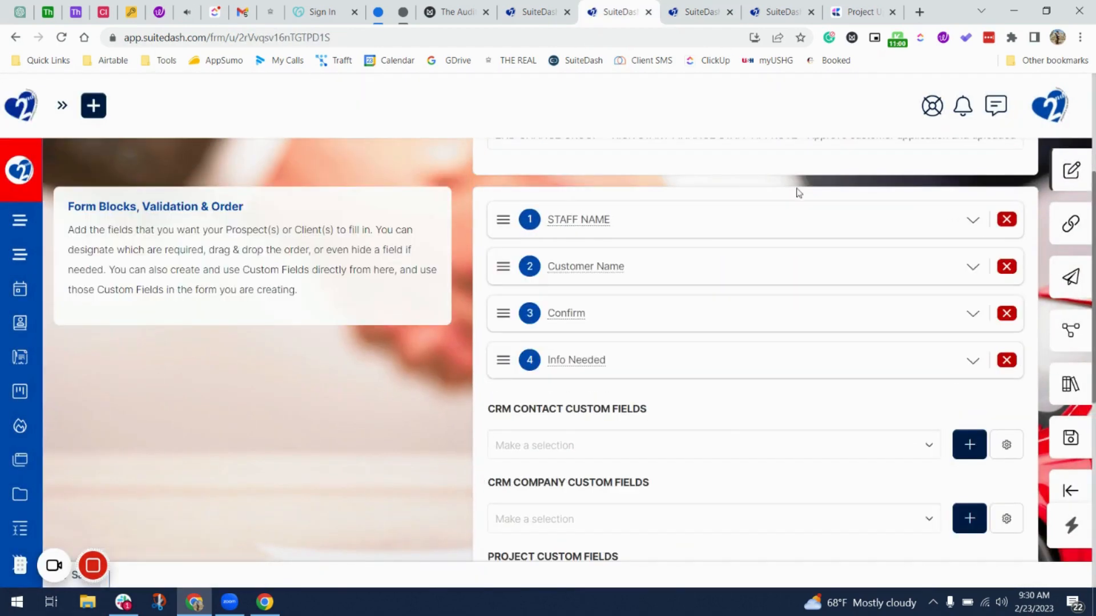
left_click(850, 12)
left_click(776, 13)
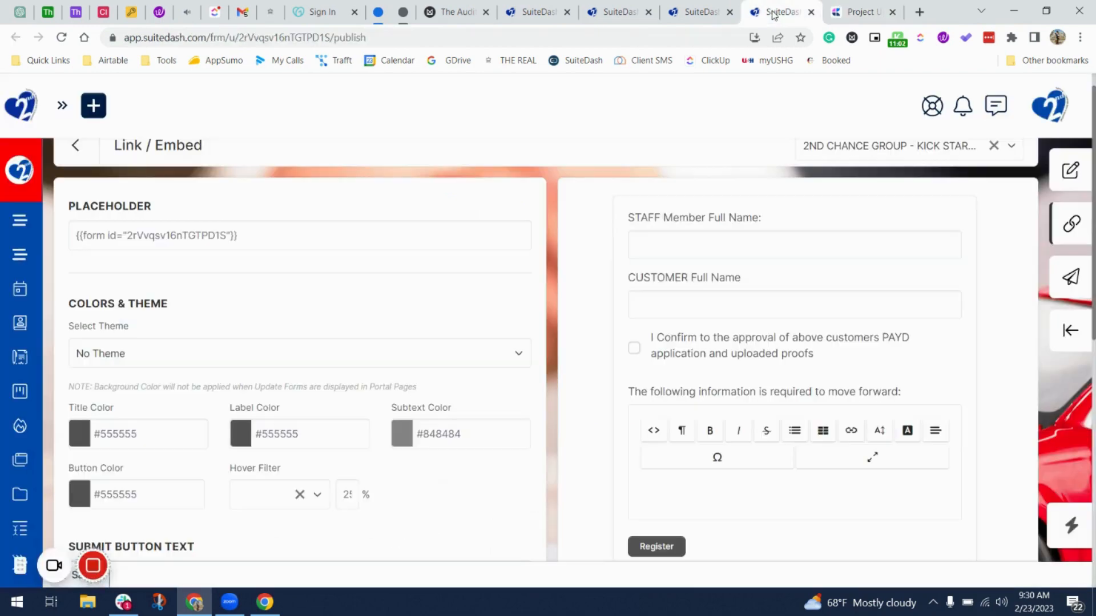
left_click(699, 11)
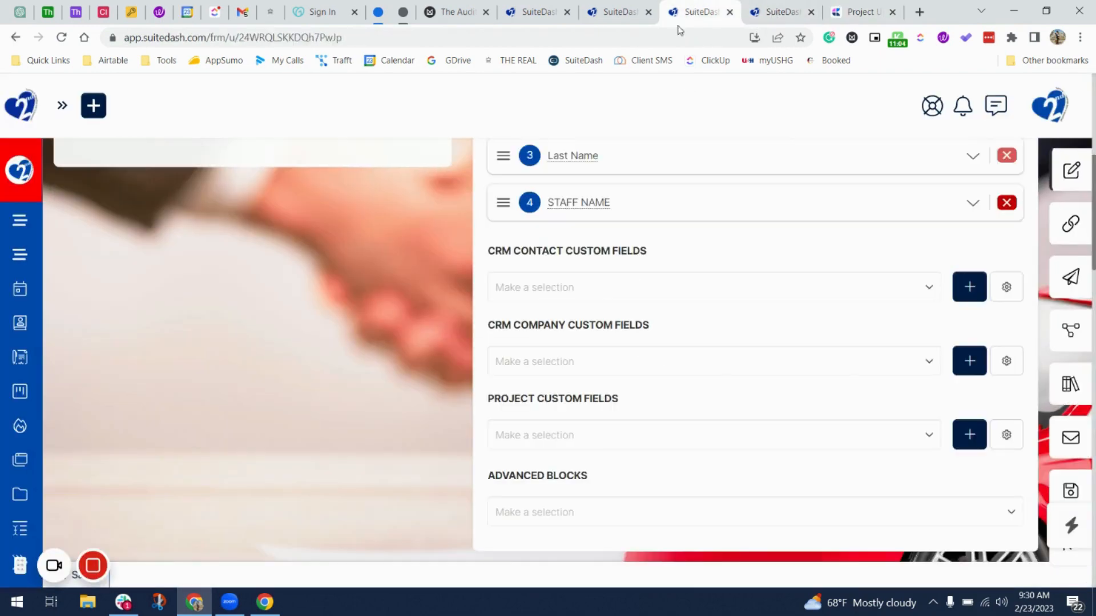
left_click(925, 371)
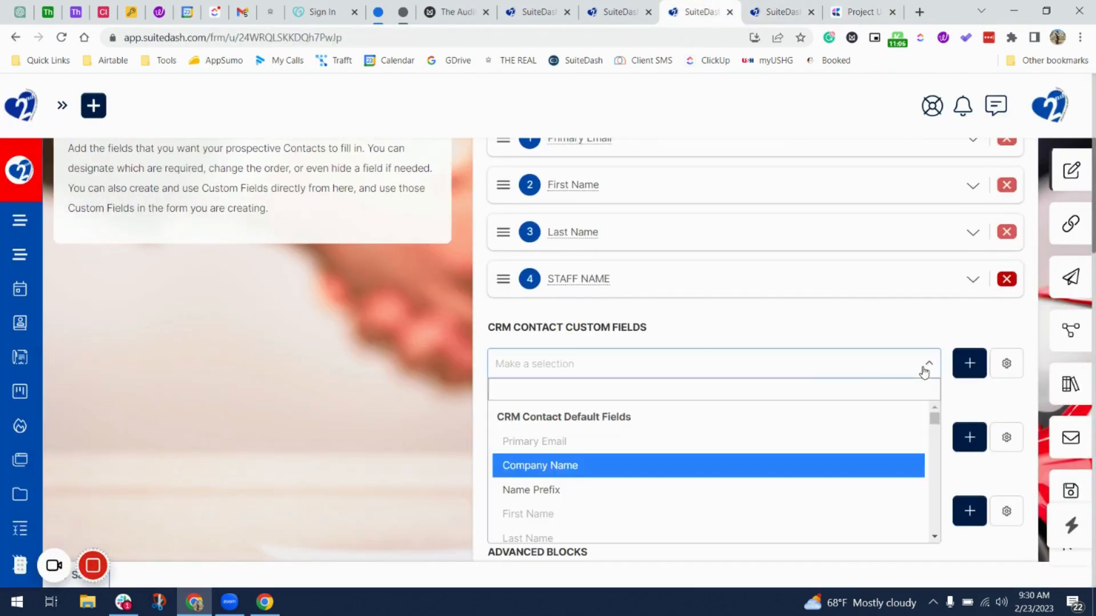
type("conf")
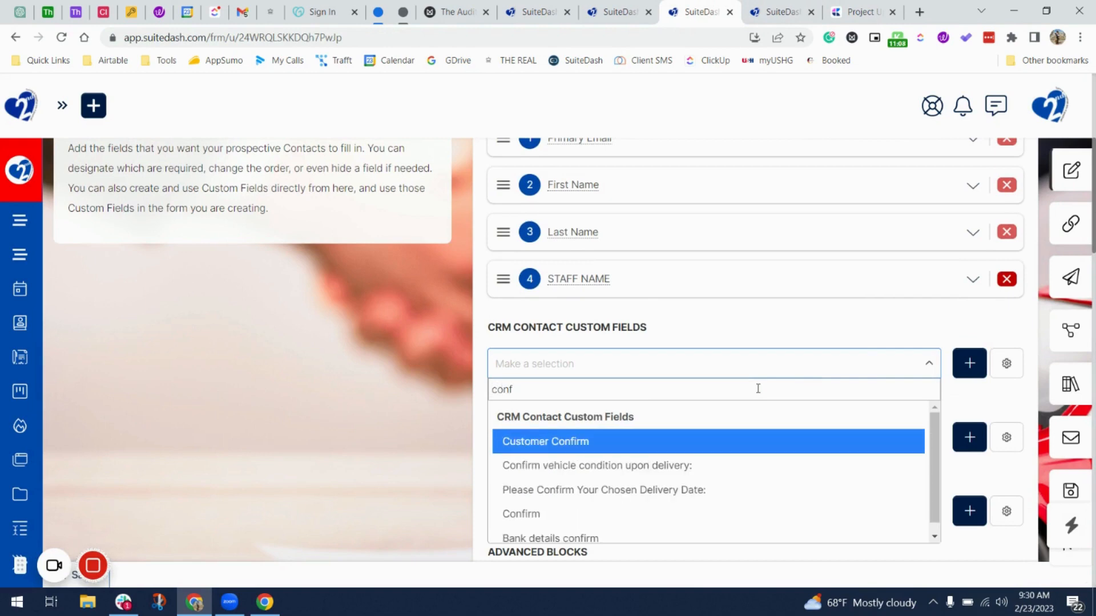
key("Down")
key("Down")
key("Down")
key("Return")
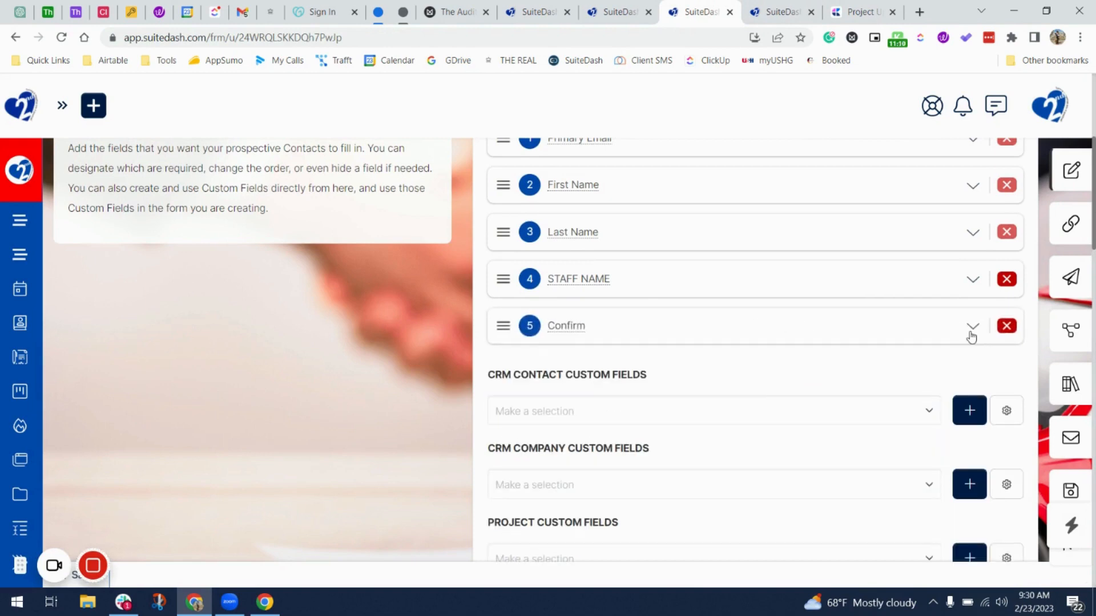
Step: Reword the start of the Confirm custom field's prompt to "I CONFIRM", save the field, and collapse its block
left_click(972, 327)
scroll(557, 379, "down", 3)
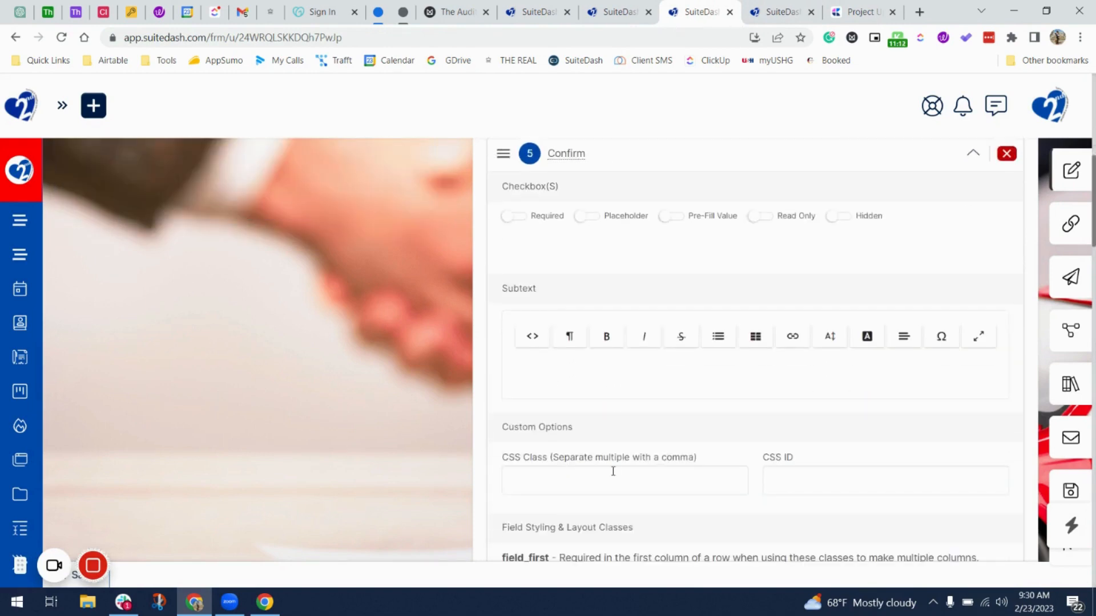
scroll(613, 471, "down", 4)
scroll(613, 203, "up", 6)
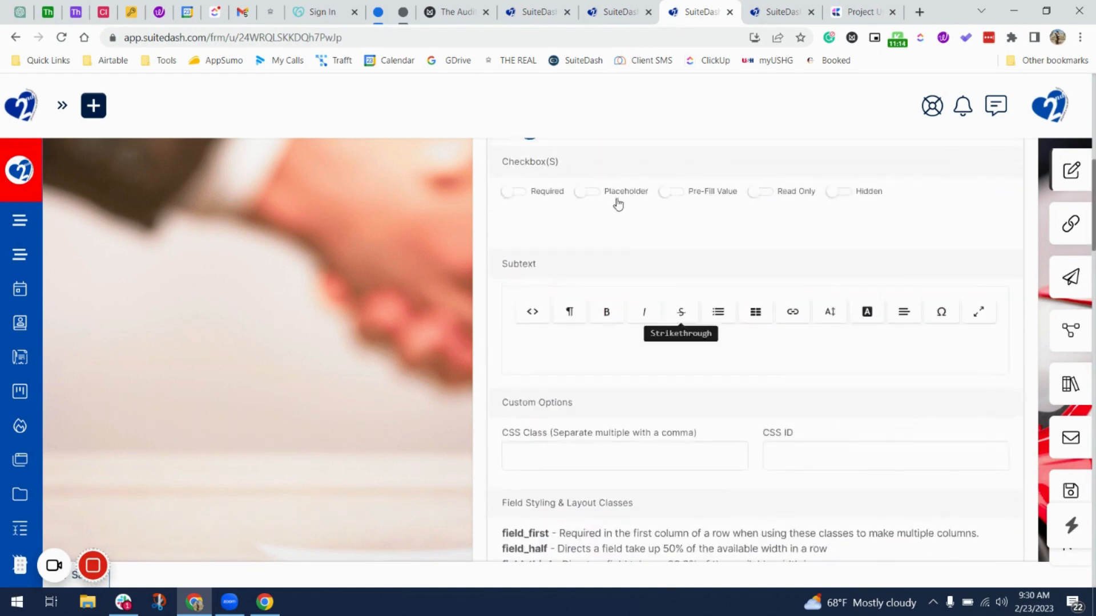
left_click(564, 247)
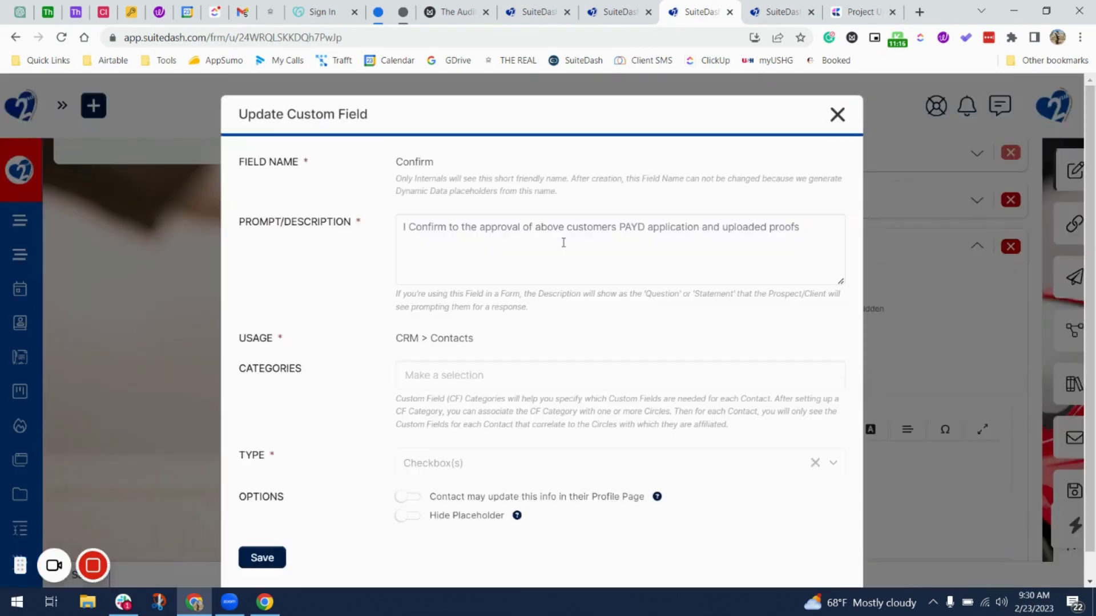
left_click(421, 227)
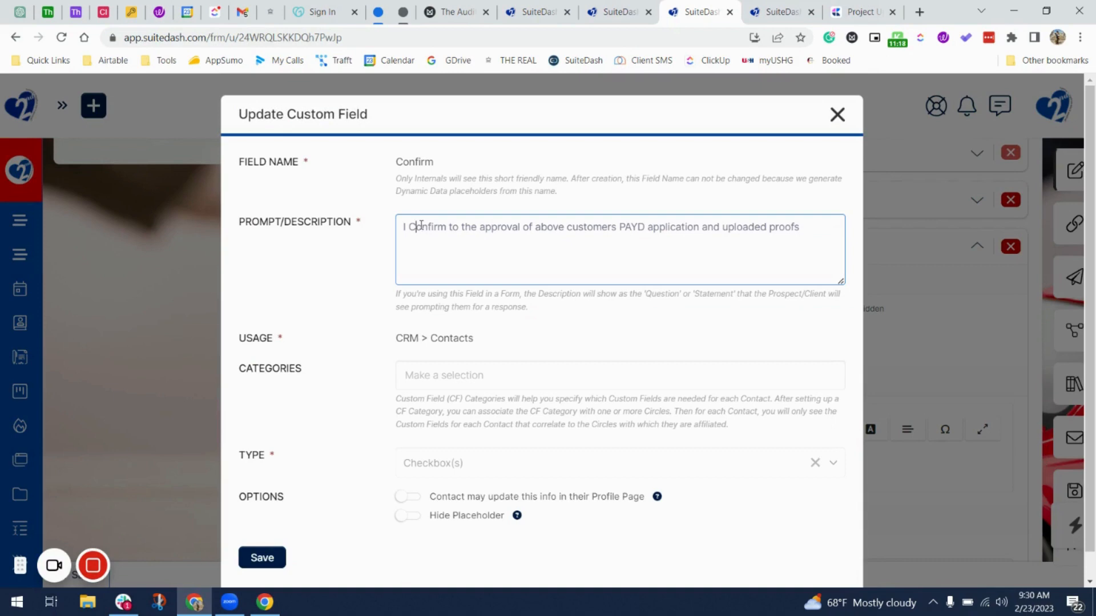
key("BackSpace")
key("Right")
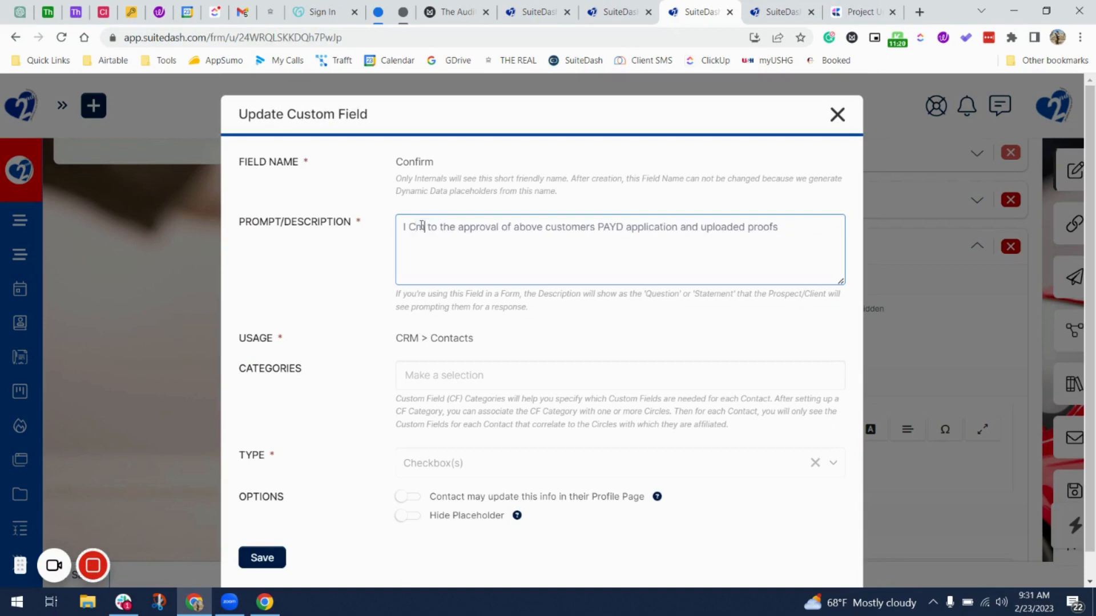
key("BackSpace")
type("ONFIRM")
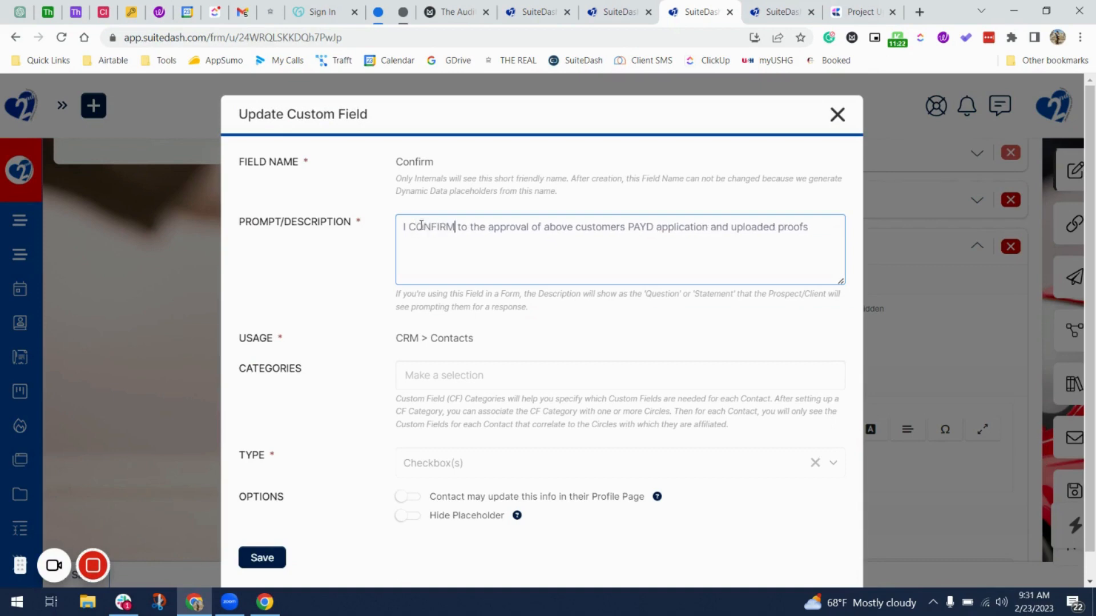
scroll(421, 225, "down", 1)
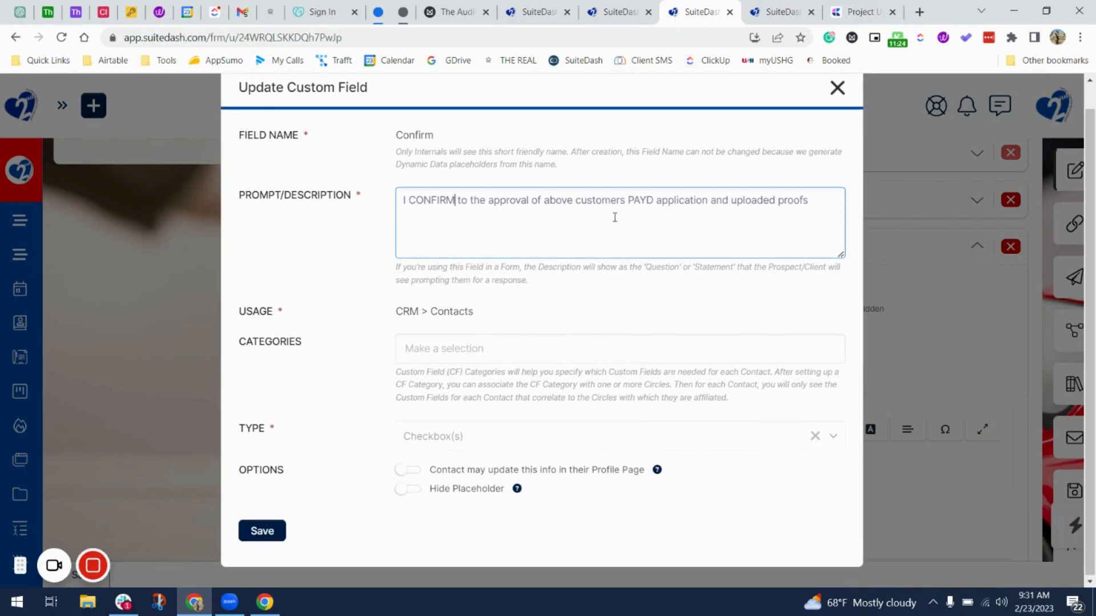
left_click(270, 536)
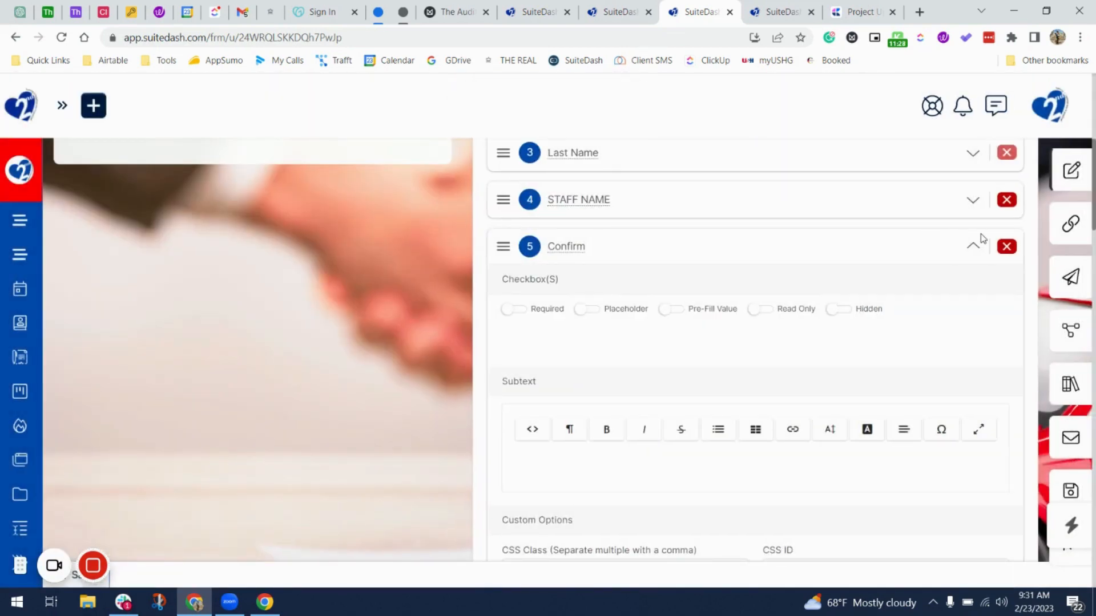
left_click(974, 247)
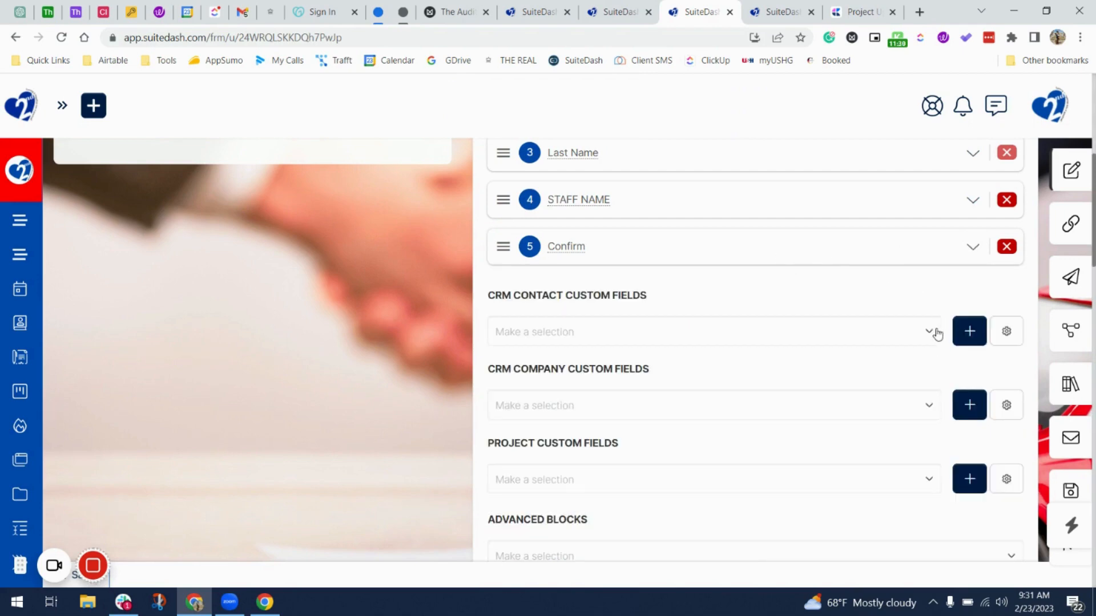
Step: Add a Choice Block below Confirm and title its choice "I confirm to the approval of above customers PAYD application and uploaded proofs!"
scroll(793, 483, "down", 3)
left_click(790, 404)
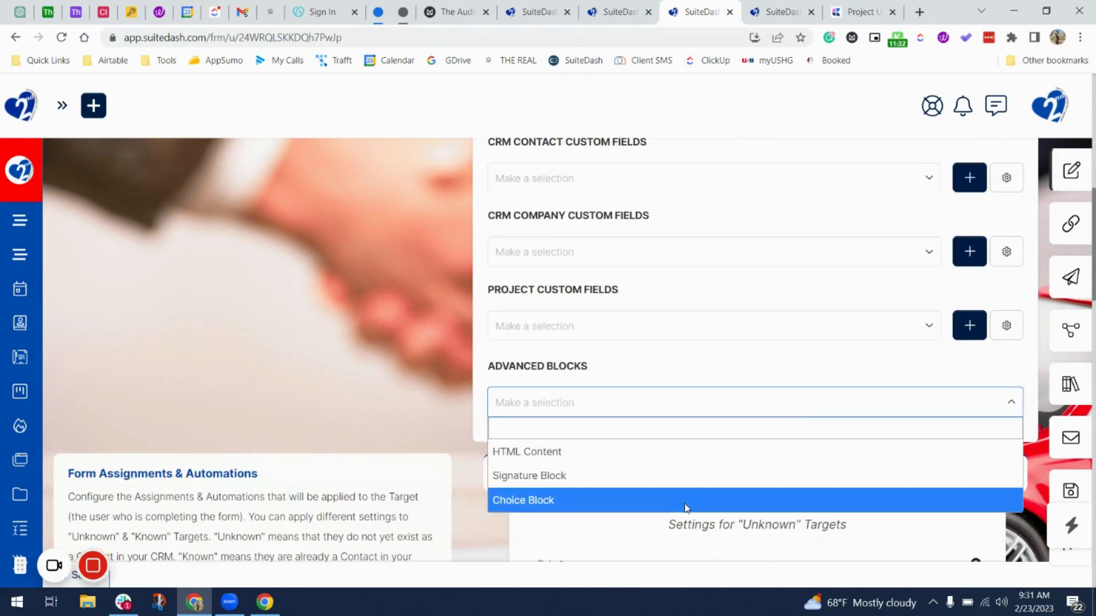
left_click(685, 500)
scroll(702, 350, "up", 2)
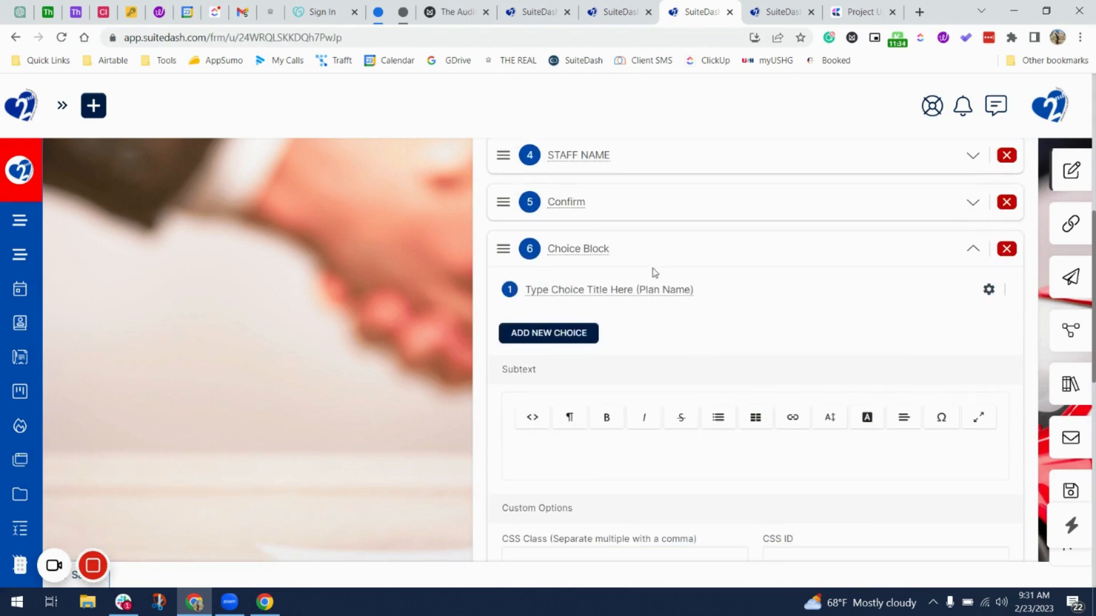
left_click(663, 289)
left_click_drag(729, 295, 516, 261)
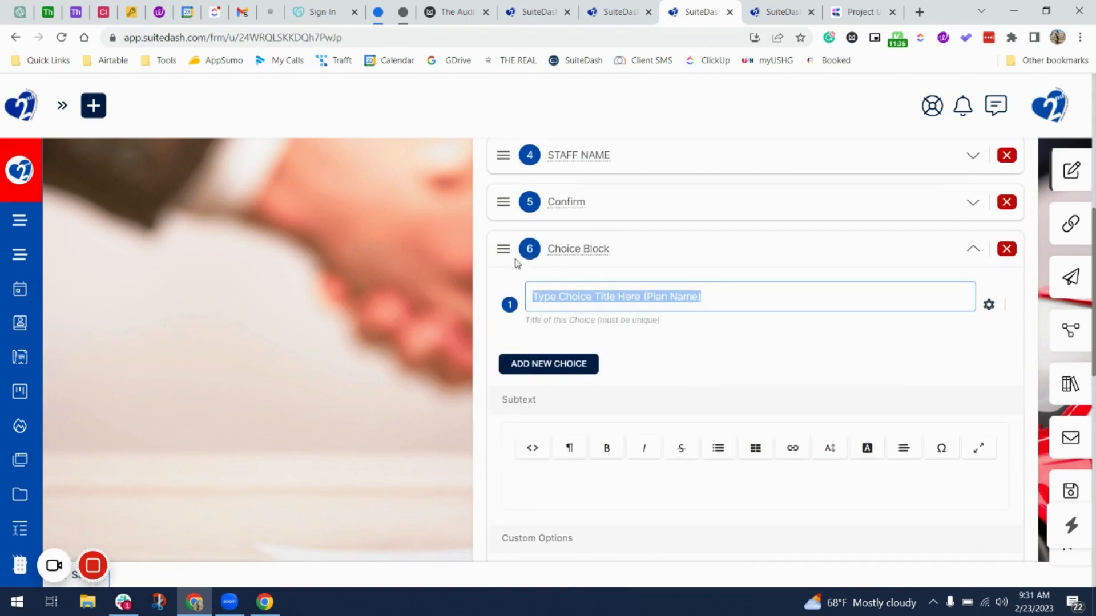
type("I confirm to the approval of above customers PAYD application and uploaded proofs")
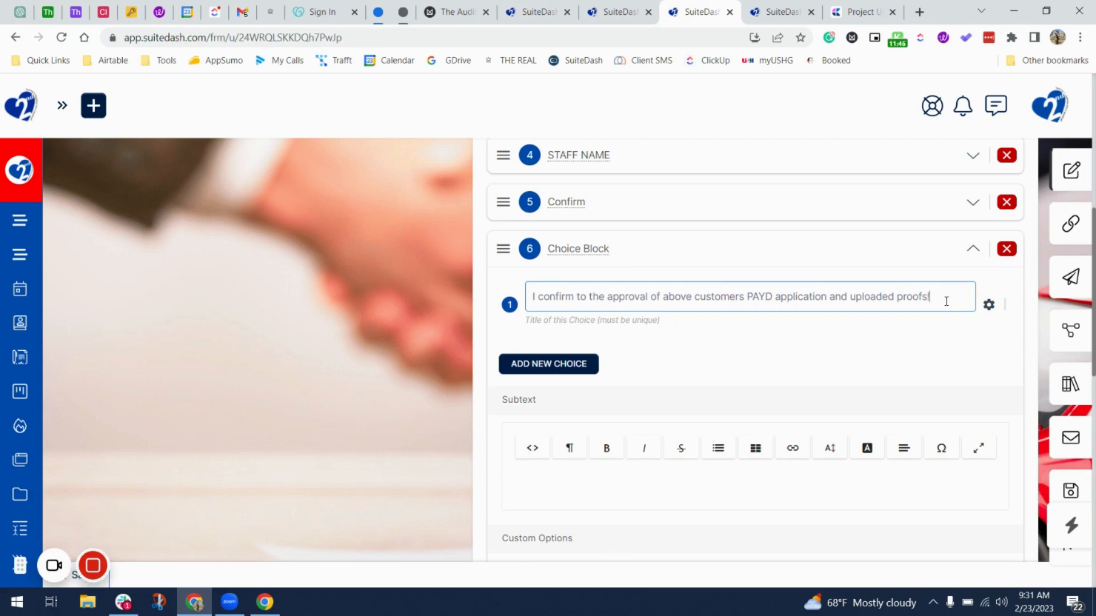
left_click(1008, 212)
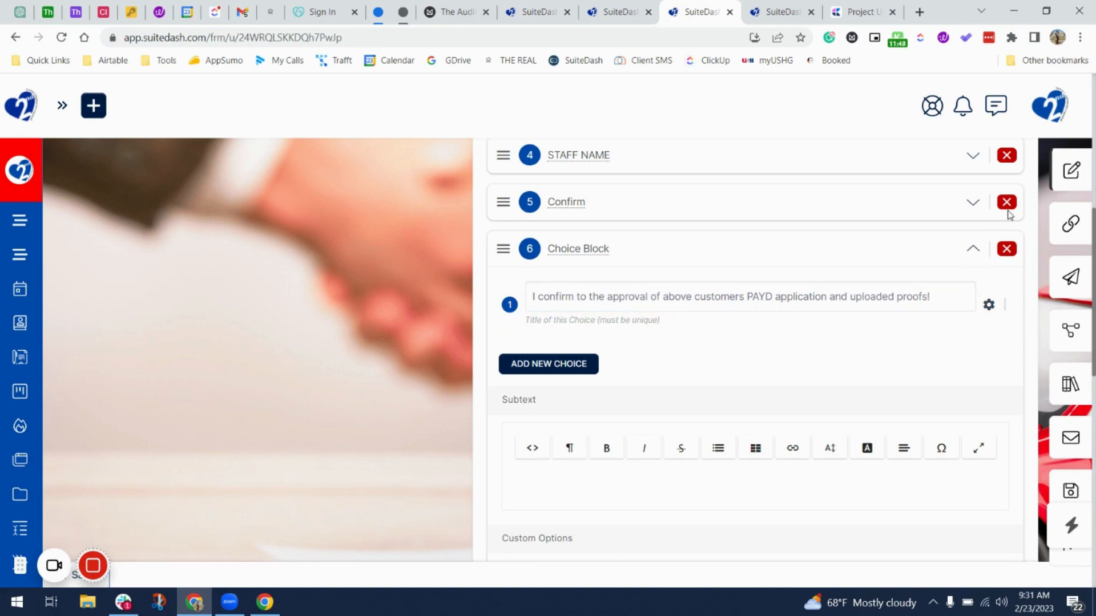
Step: In the choice's Unknown Targets settings, set role Client, coordinator 2ND CHANCE GROUP and circle Approved Decision
left_click(990, 306)
left_click(547, 287)
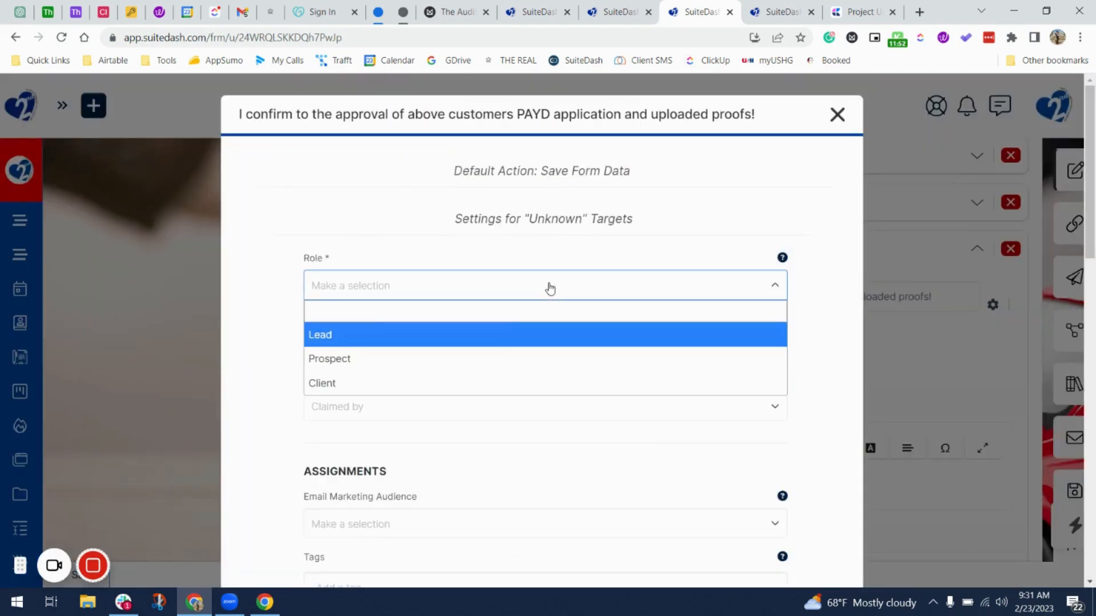
left_click(447, 372)
left_click(431, 349)
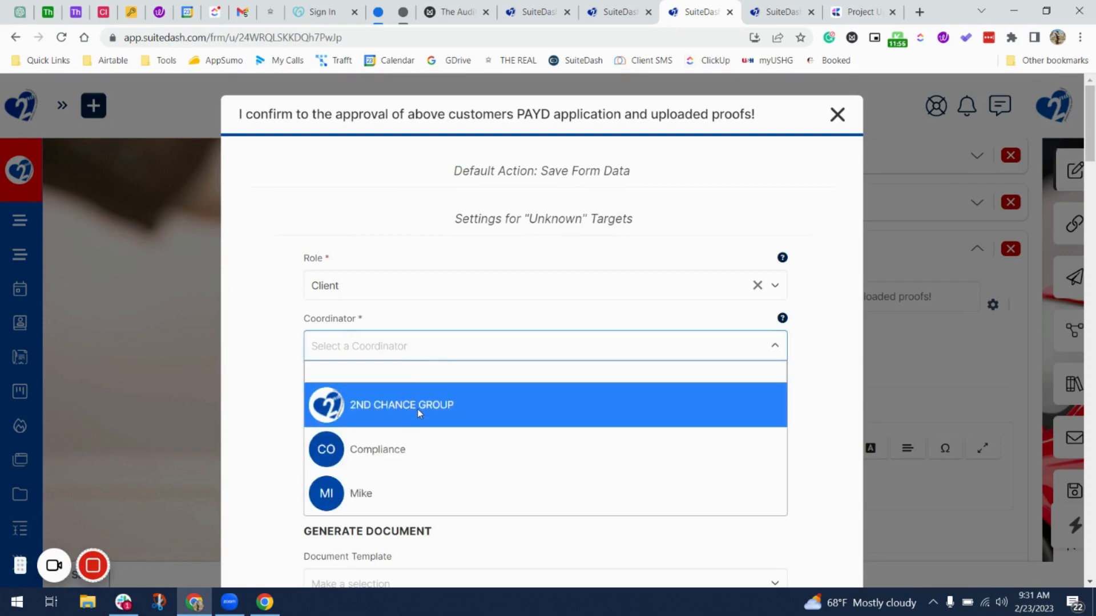
left_click(384, 411)
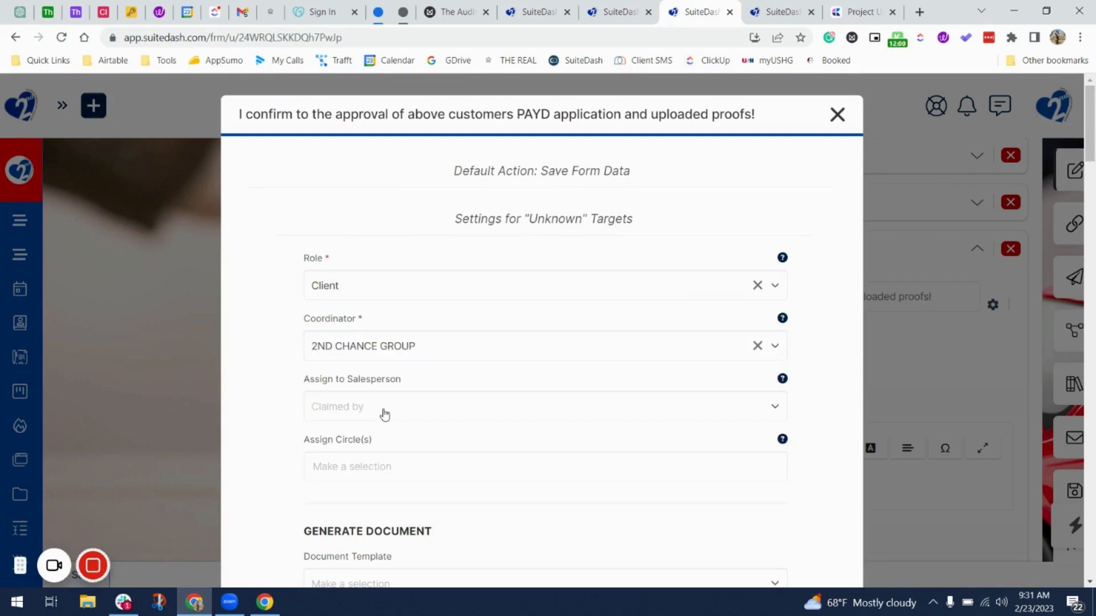
scroll(385, 415, "down", 2)
left_click(391, 383)
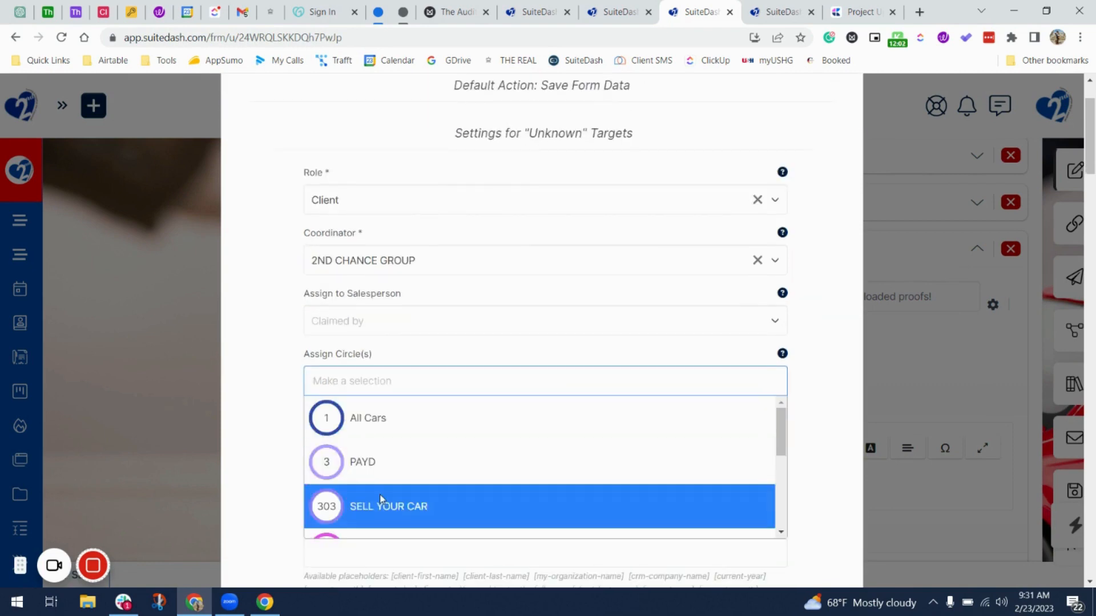
scroll(379, 496, "down", 1)
type("app")
key("Return")
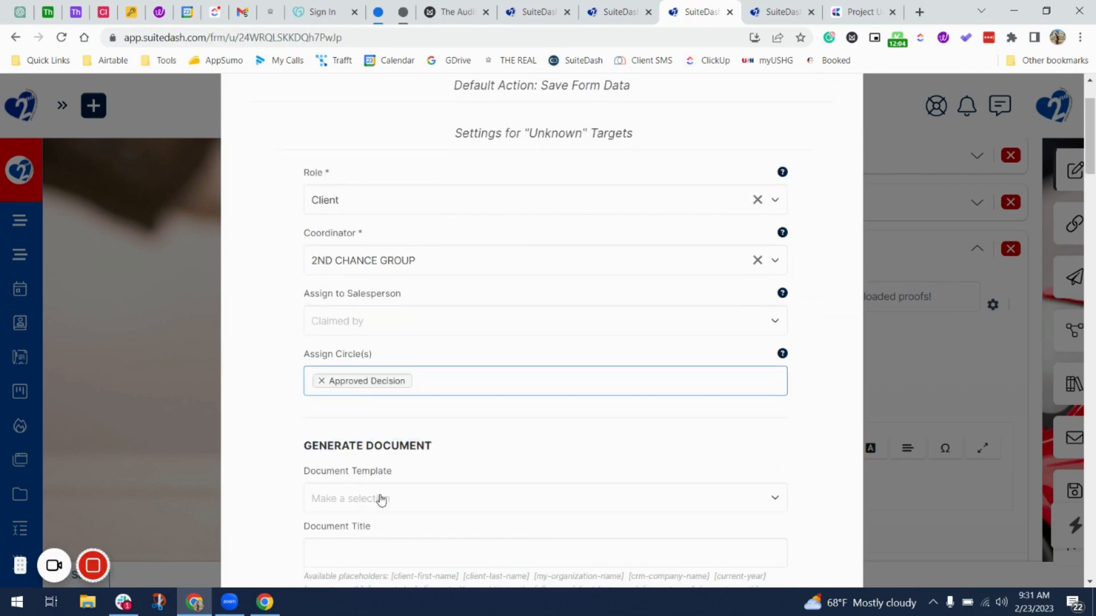
Step: Enable the submission info email to the Coordinator in the choice's Unknown Targets settings
scroll(379, 496, "down", 8)
scroll(381, 500, "up", 4)
scroll(381, 500, "down", 6)
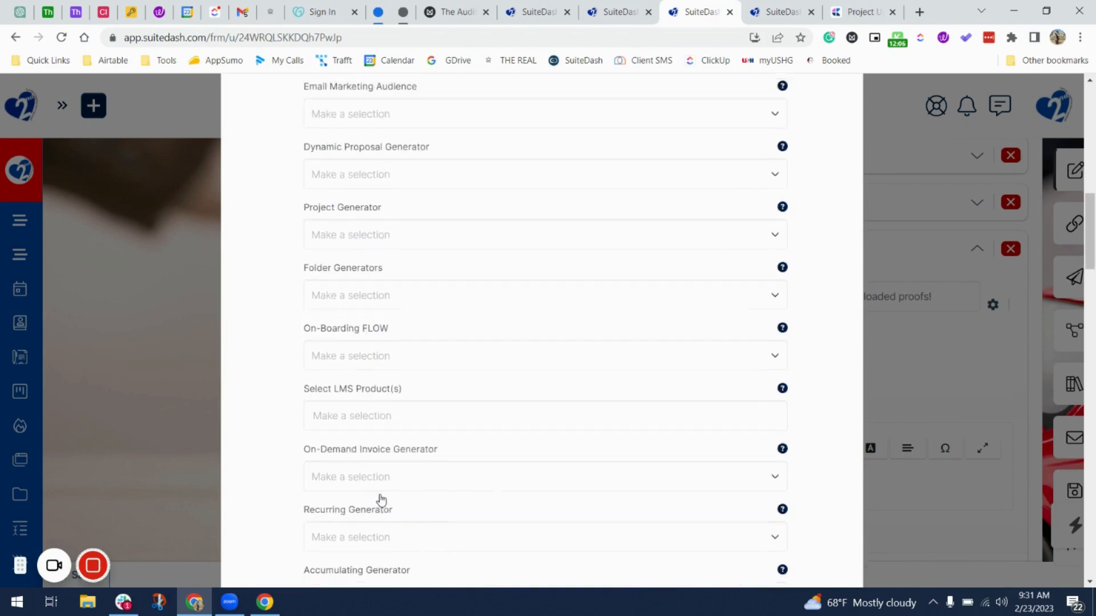
scroll(381, 500, "down", 2)
scroll(379, 500, "up", 10)
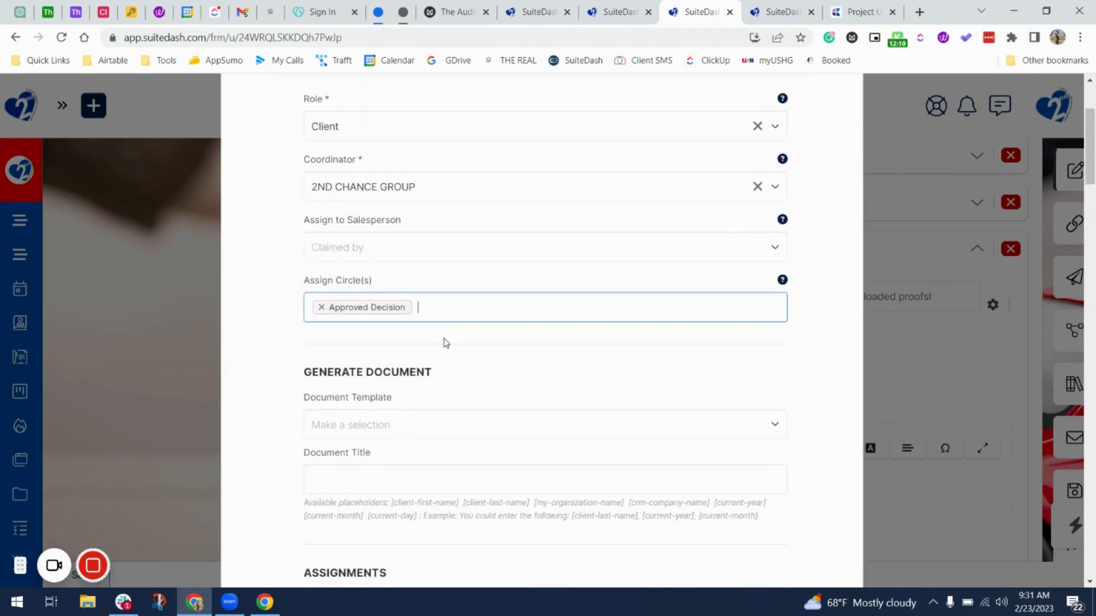
scroll(446, 342, "down", 15)
scroll(445, 342, "up", 4)
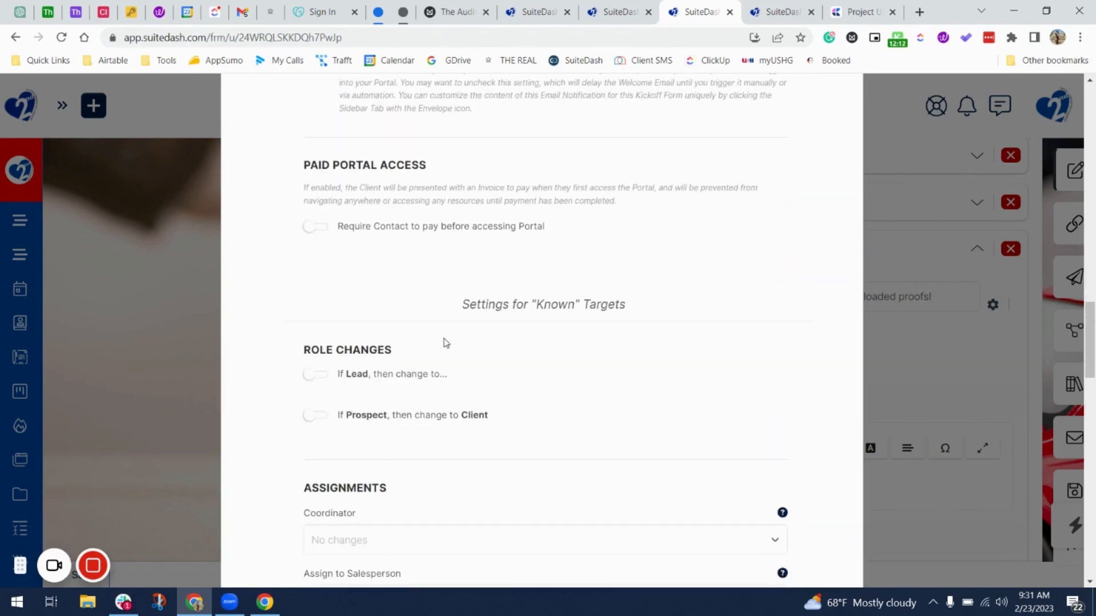
scroll(446, 343, "up", 5)
left_click(315, 278)
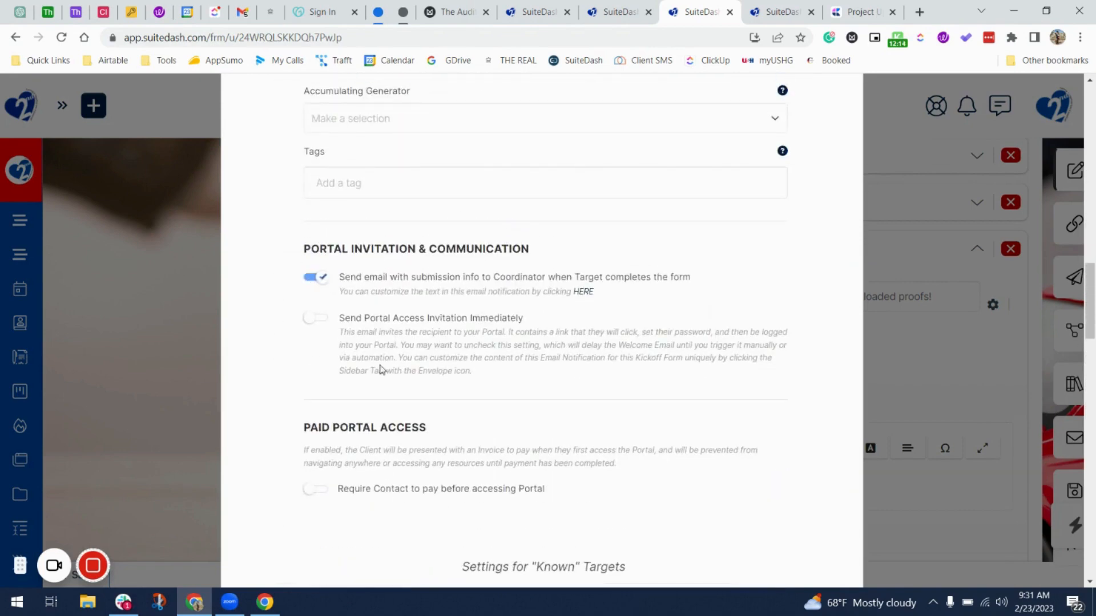
Step: For Known Targets, enable the role changes from Prospect to Client and from Lead to Client
scroll(382, 370, "down", 6)
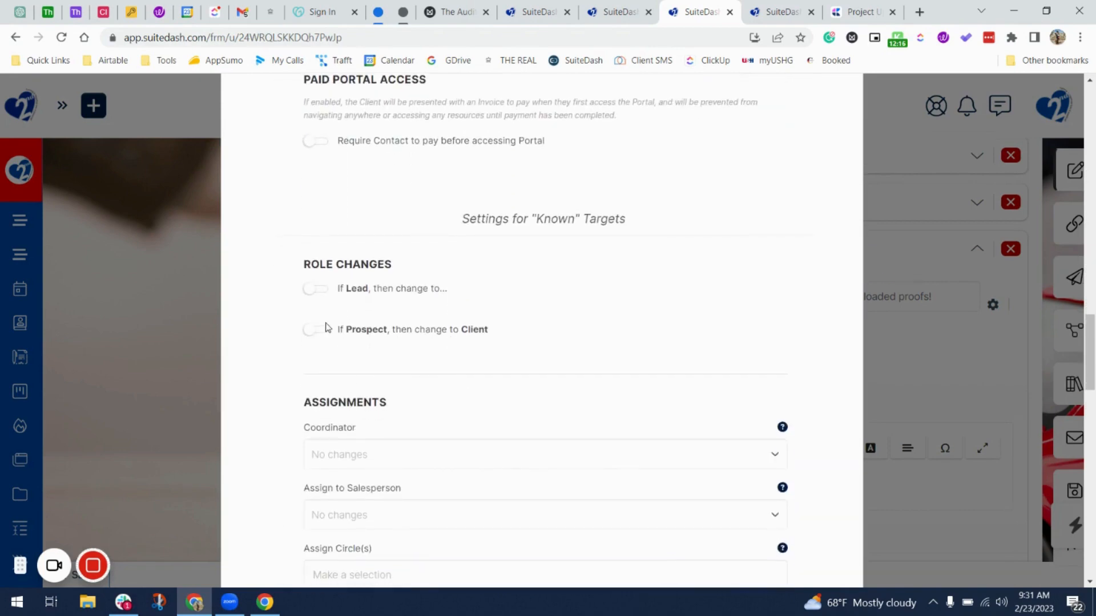
left_click(320, 330)
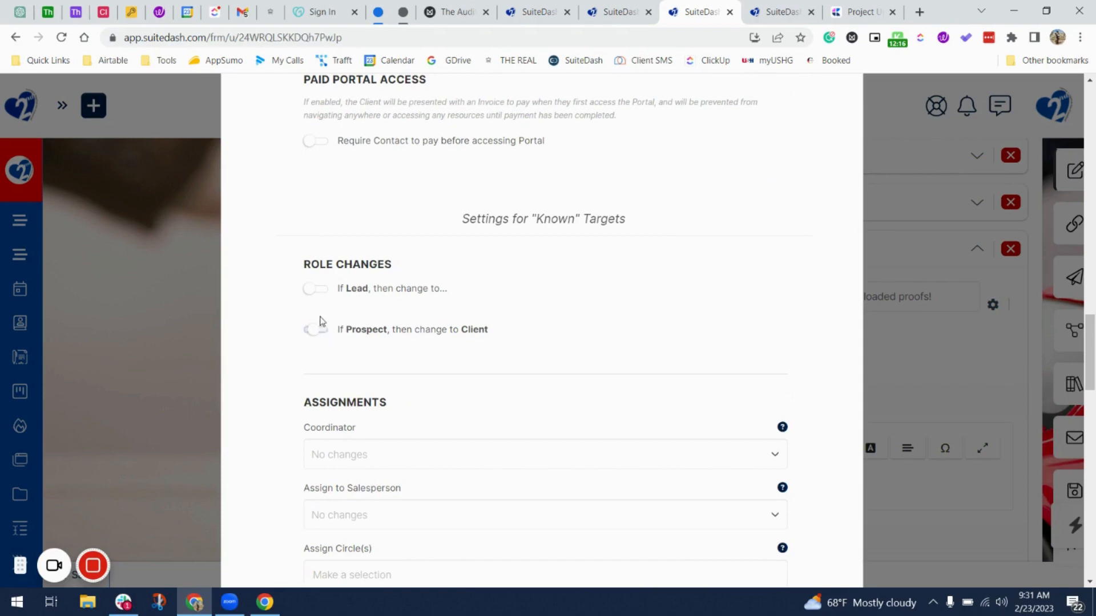
left_click(309, 287)
left_click(374, 335)
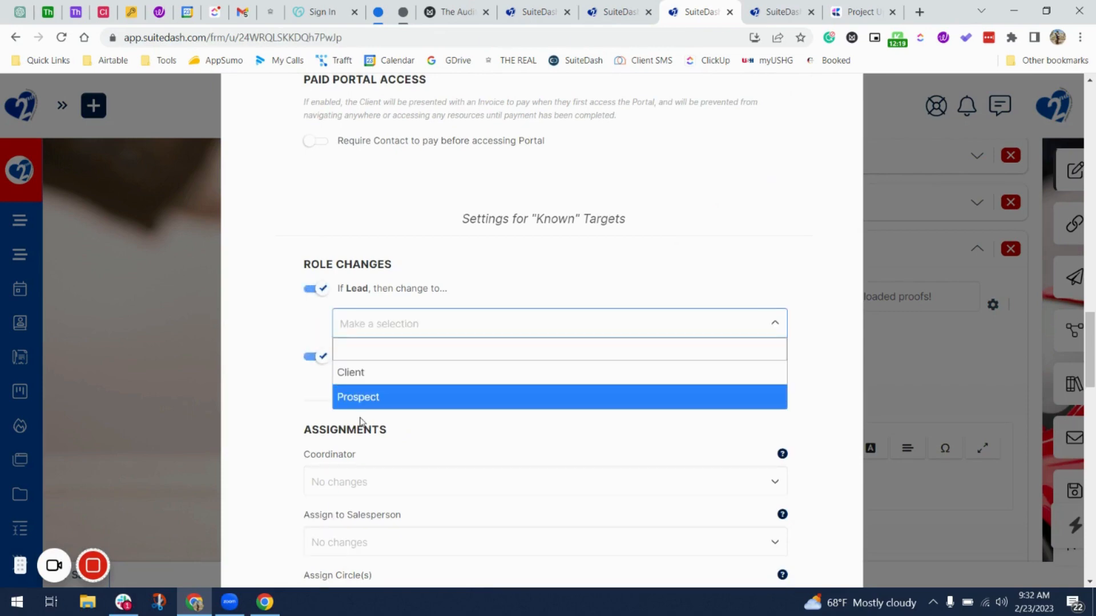
left_click(363, 374)
scroll(331, 313, "down", 3)
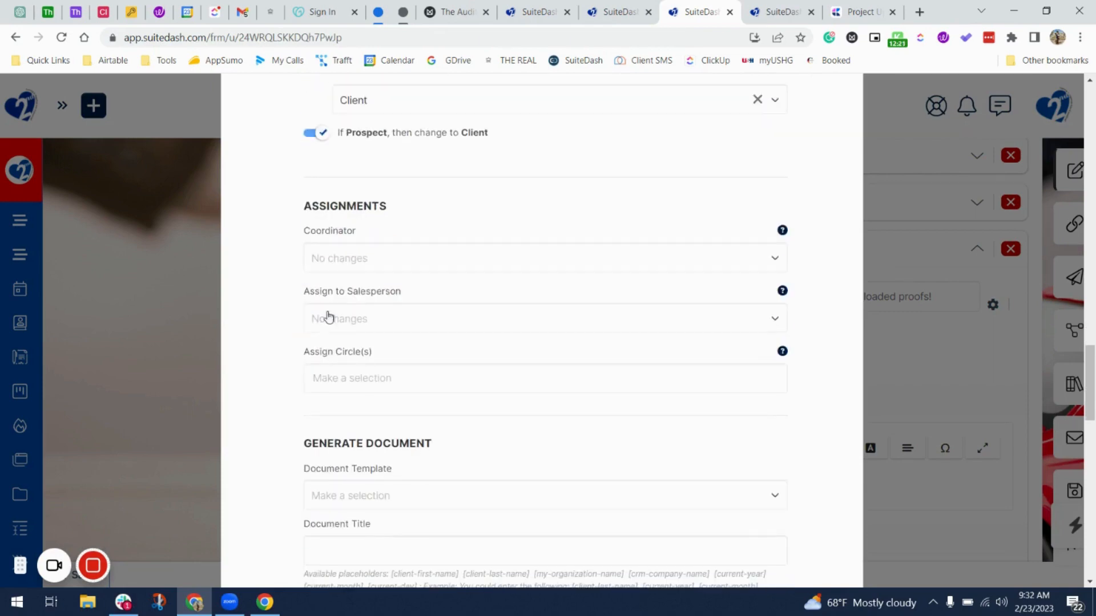
Step: Assign the Approved Decision circle to Known Targets in the choice's assignments
left_click(357, 366)
scroll(371, 489, "down", 3)
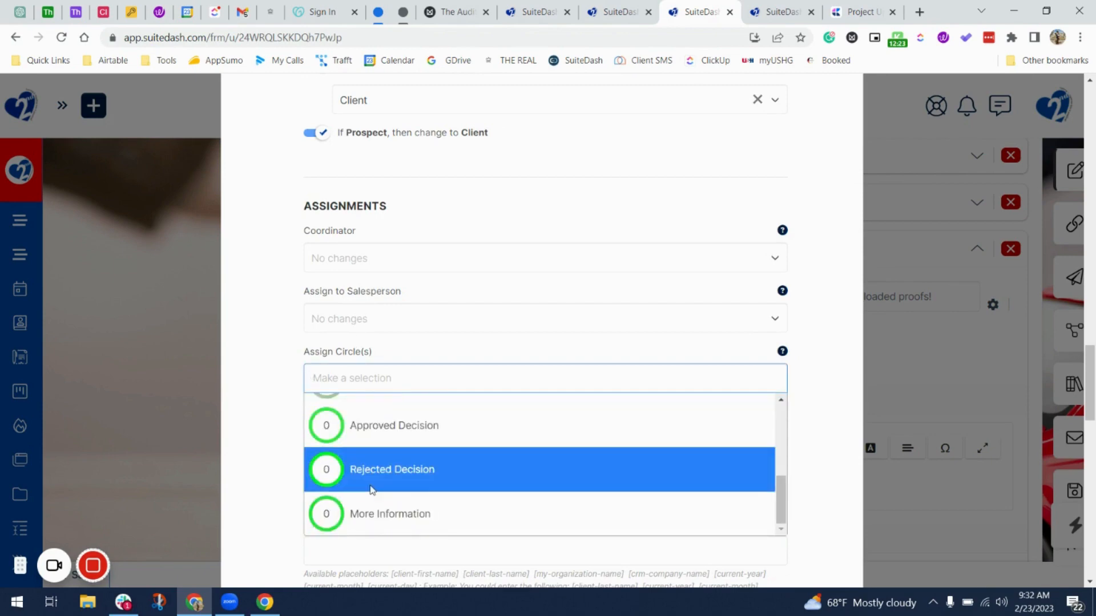
left_click(392, 451)
left_click(296, 356)
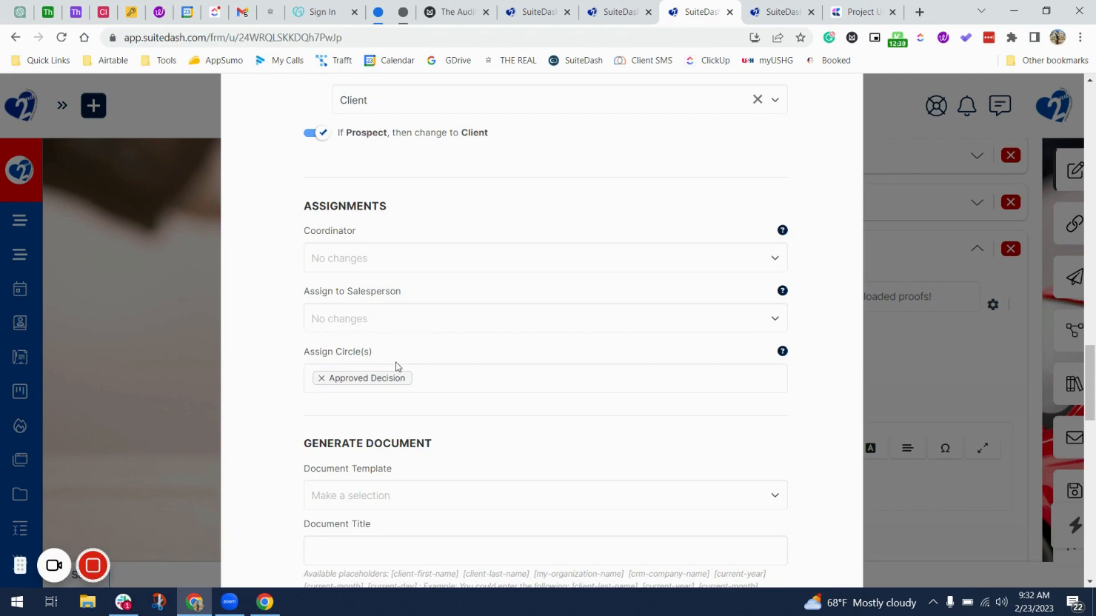
Step: Open the options for adding another action at the end of the choice's Known Targets settings
scroll(396, 365, "down", 18)
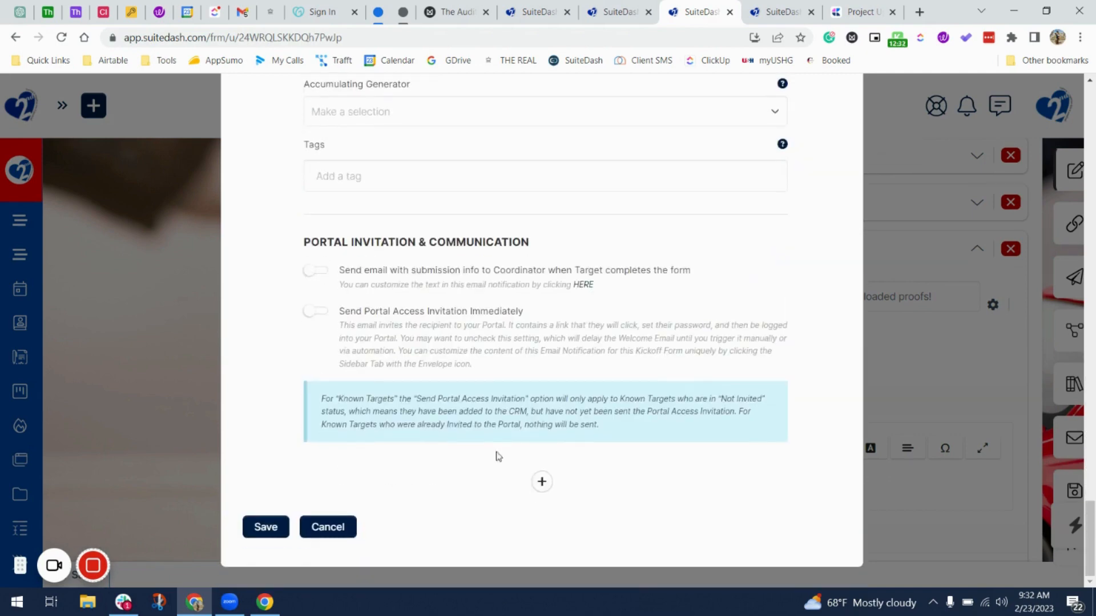
left_click(541, 482)
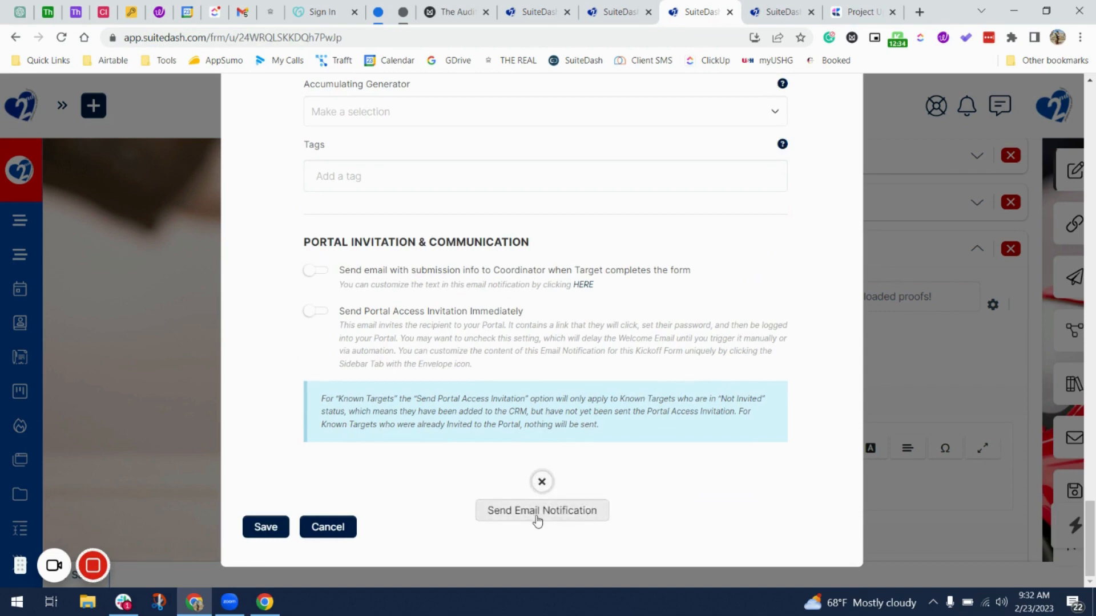
Step: Enable sending an email with submission info to the Coordinator when the Target completes the form
left_click(317, 271)
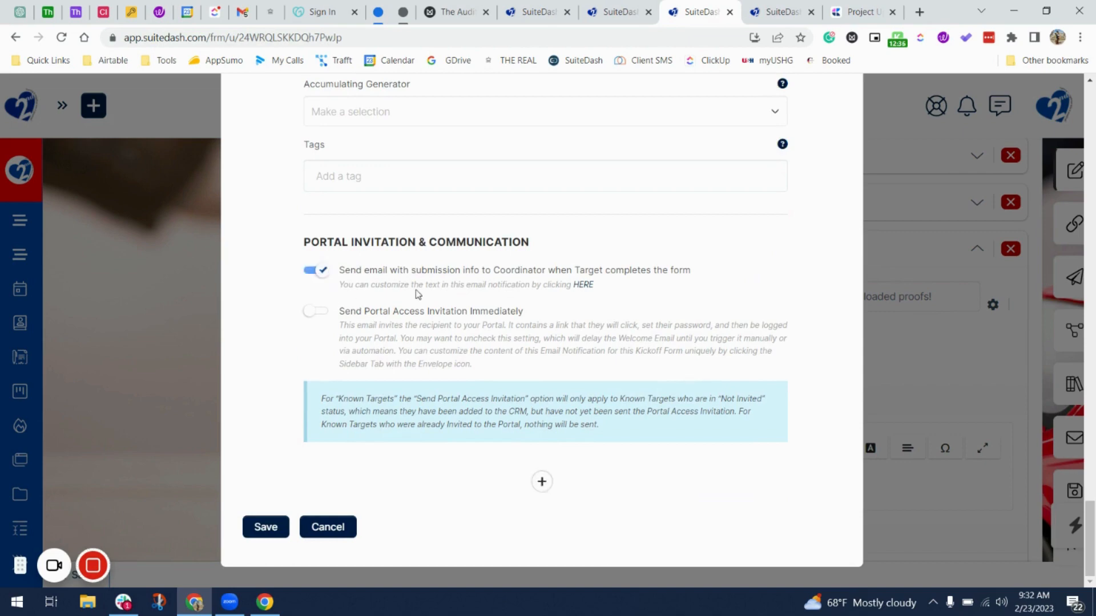
scroll(418, 294, "up", 15)
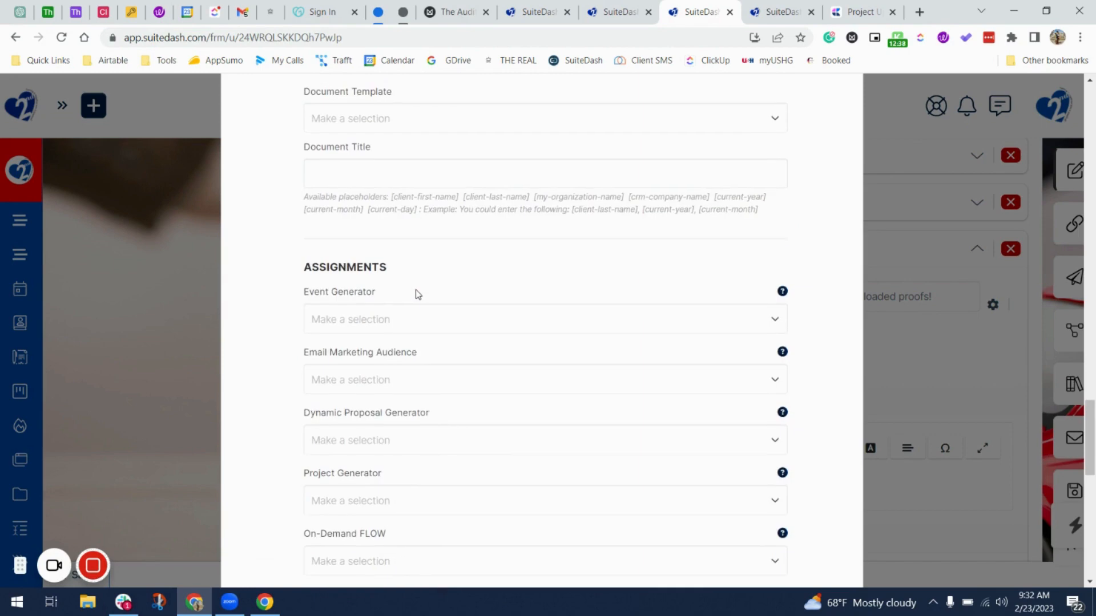
scroll(417, 293, "up", 3)
scroll(416, 293, "down", 17)
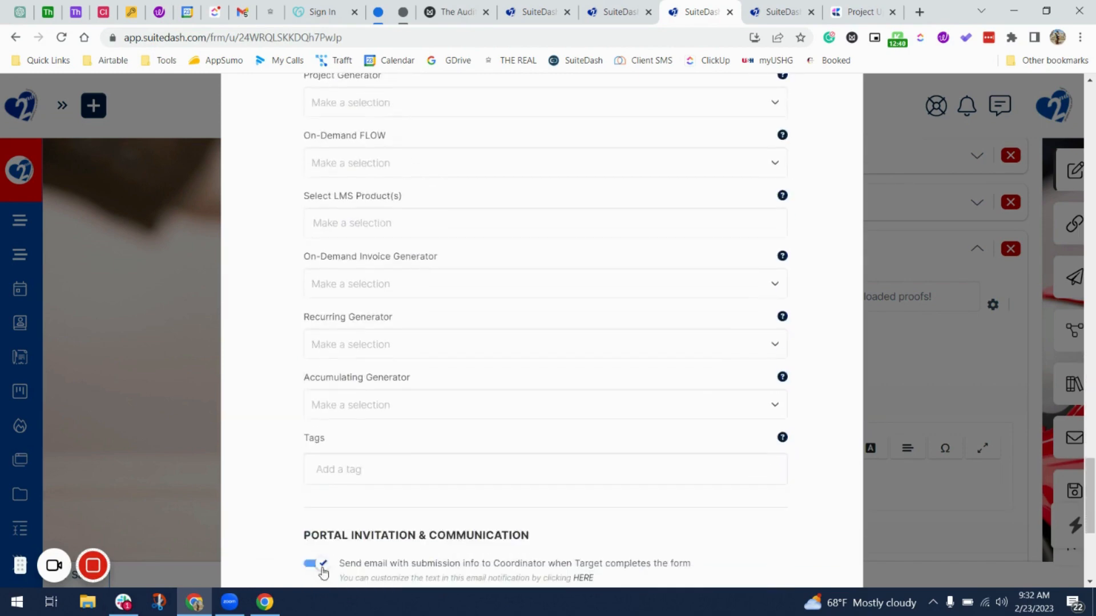
scroll(412, 506, "down", 3)
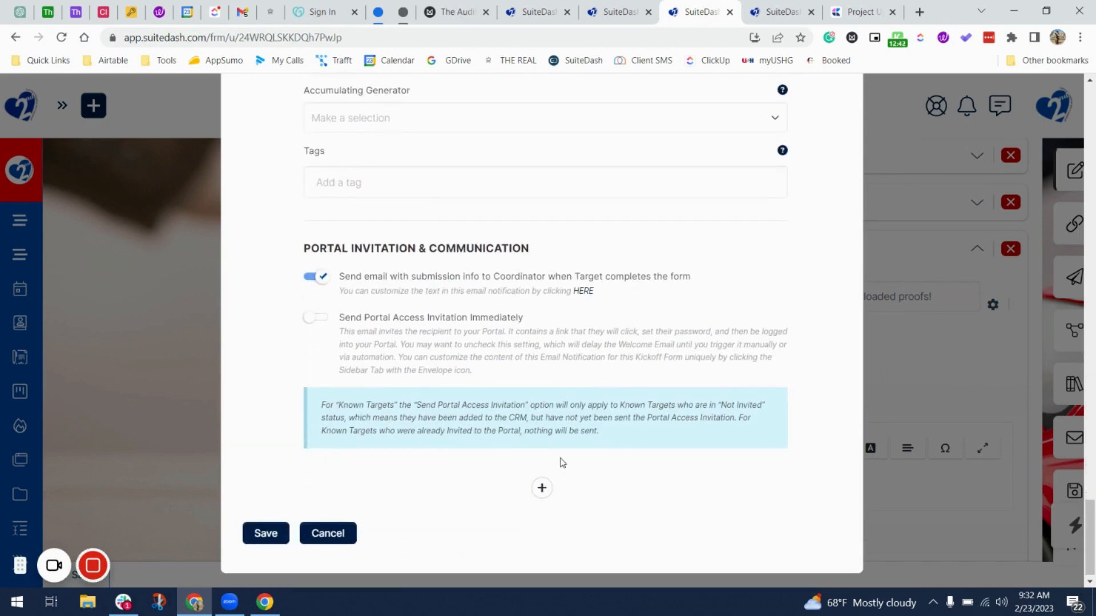
Step: Add a Send Email Notification action to the choice's automations and send it to the Kickoff Form target
left_click(545, 517)
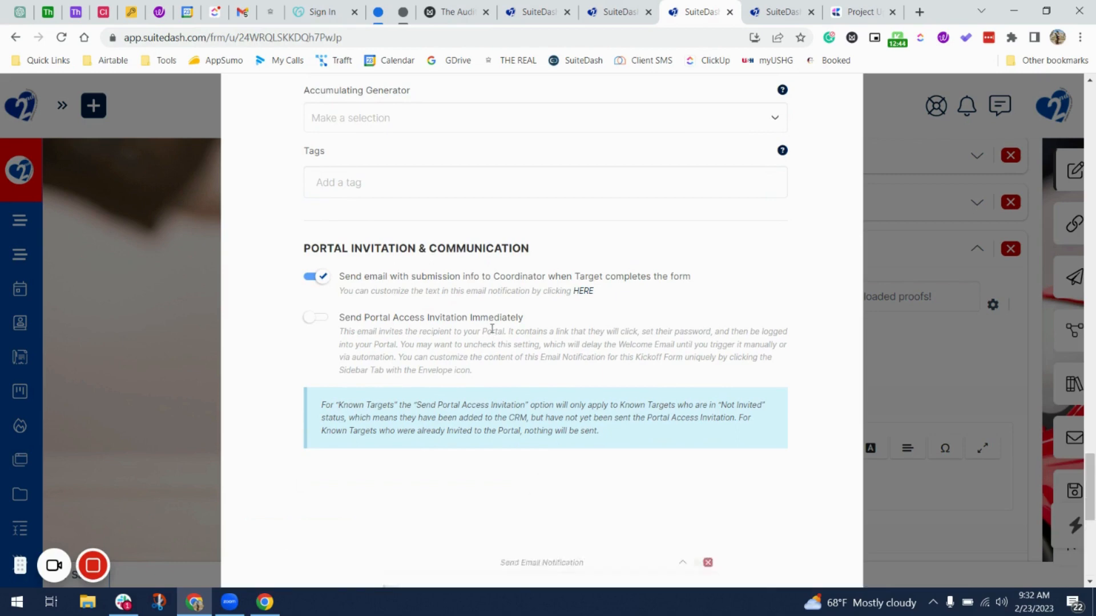
scroll(492, 330, "down", 7)
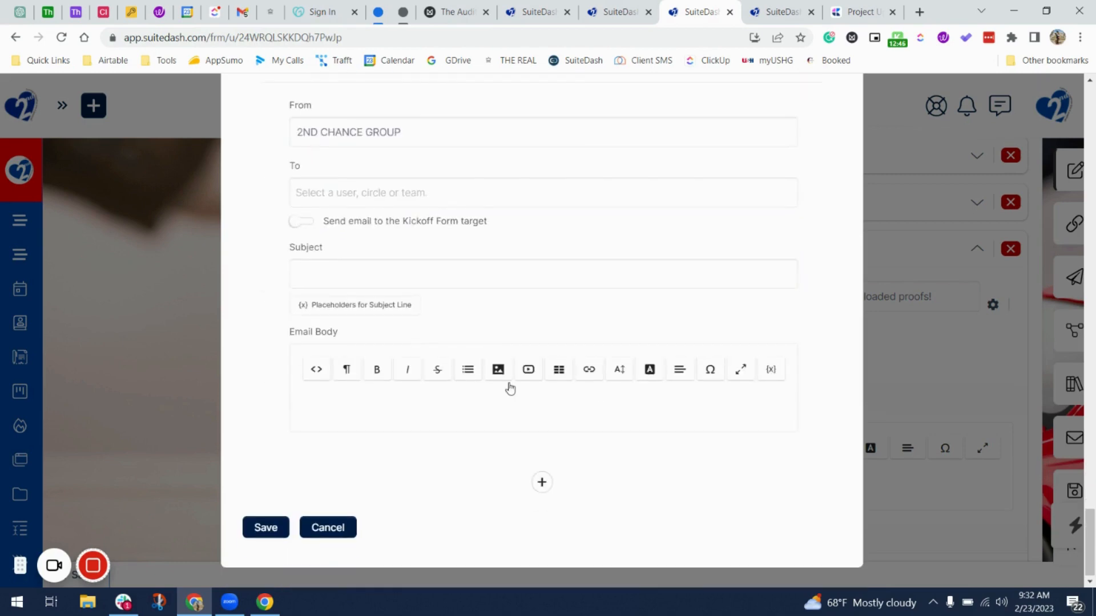
left_click(517, 415)
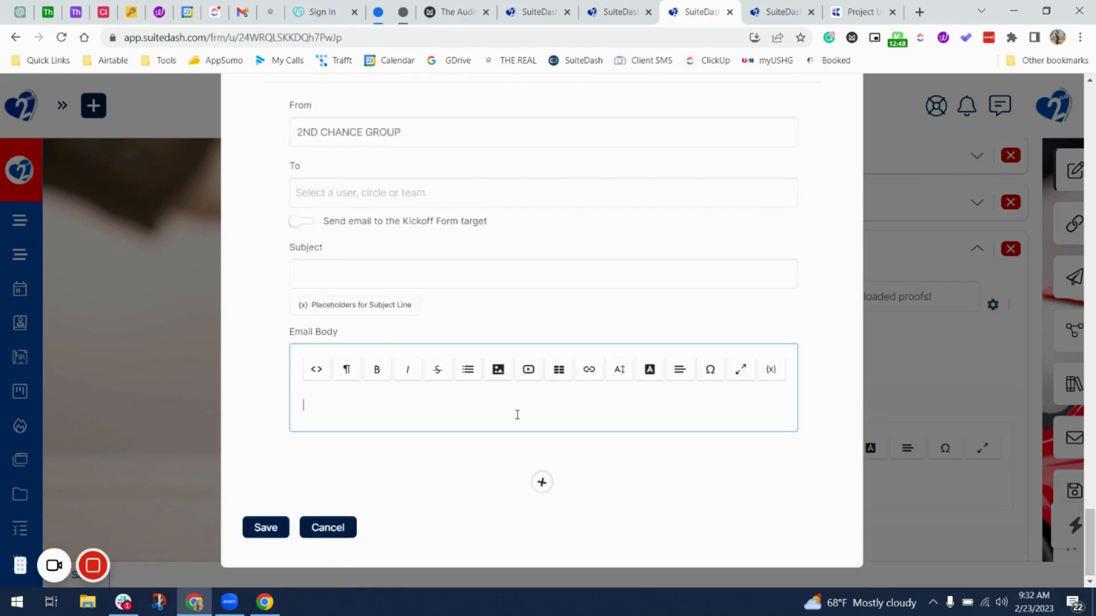
left_click(337, 224)
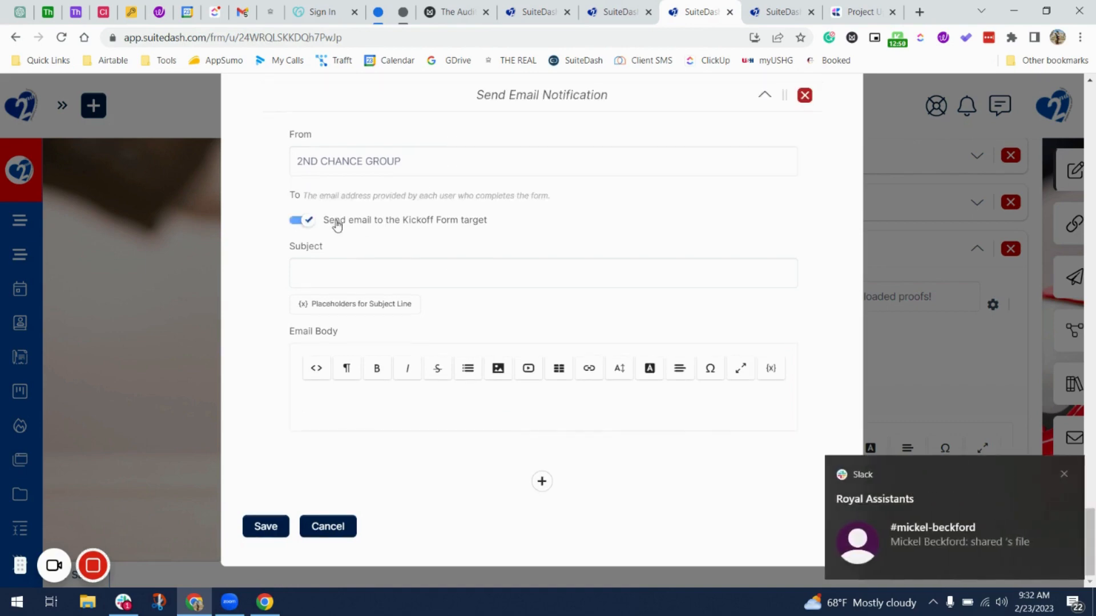
scroll(384, 255, "up", 2)
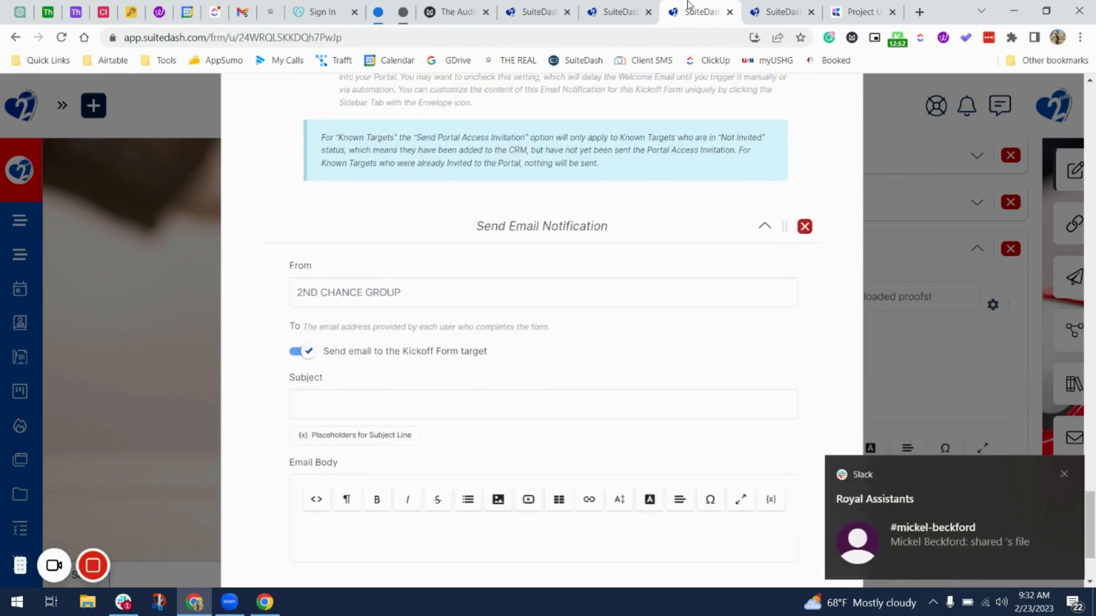
Step: In the open Kick Start Finance STAFF APPROVE form, expand Trigger Automations and check which automations are configured
left_click(619, 11)
scroll(524, 355, "down", 7)
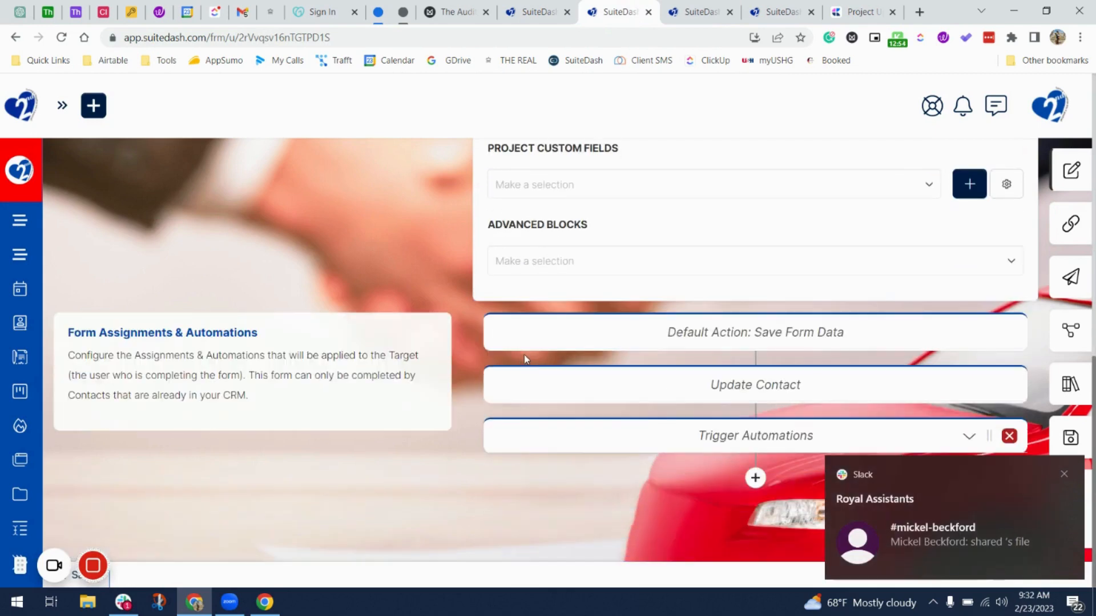
left_click(969, 436)
scroll(845, 458, "down", 4)
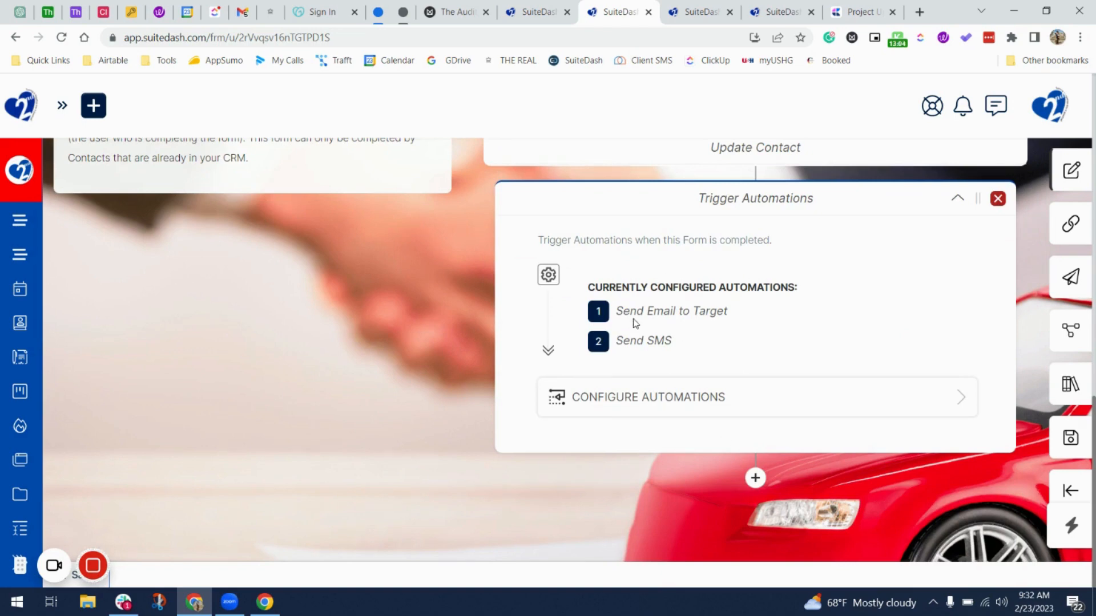
Step: Return to the kickoff form and try to save the choice's settings with the notification's subject and body empty
left_click(683, 11)
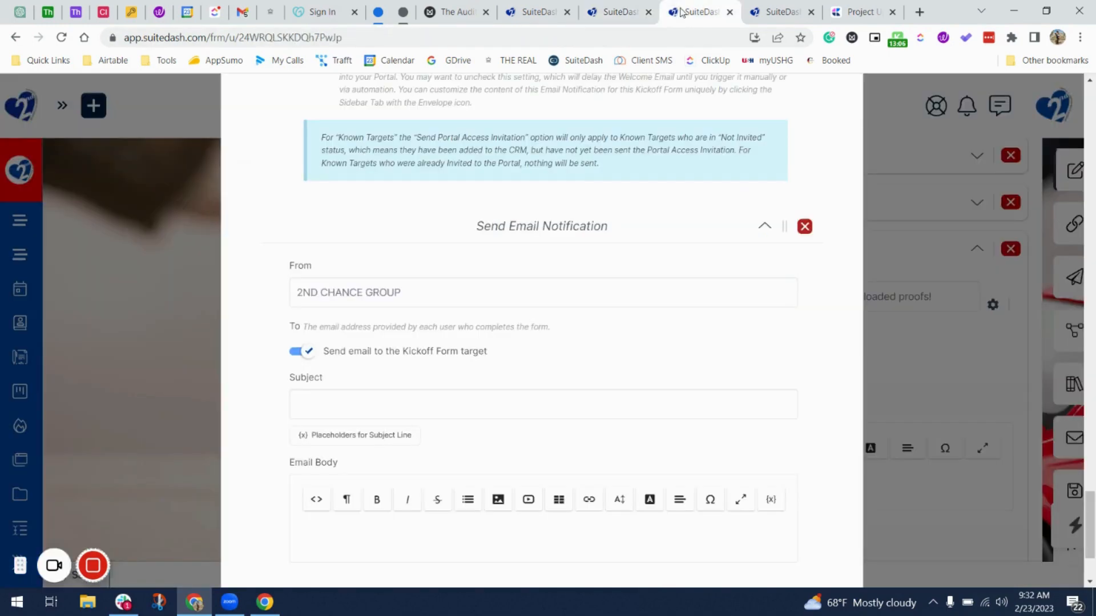
scroll(537, 391, "up", 3)
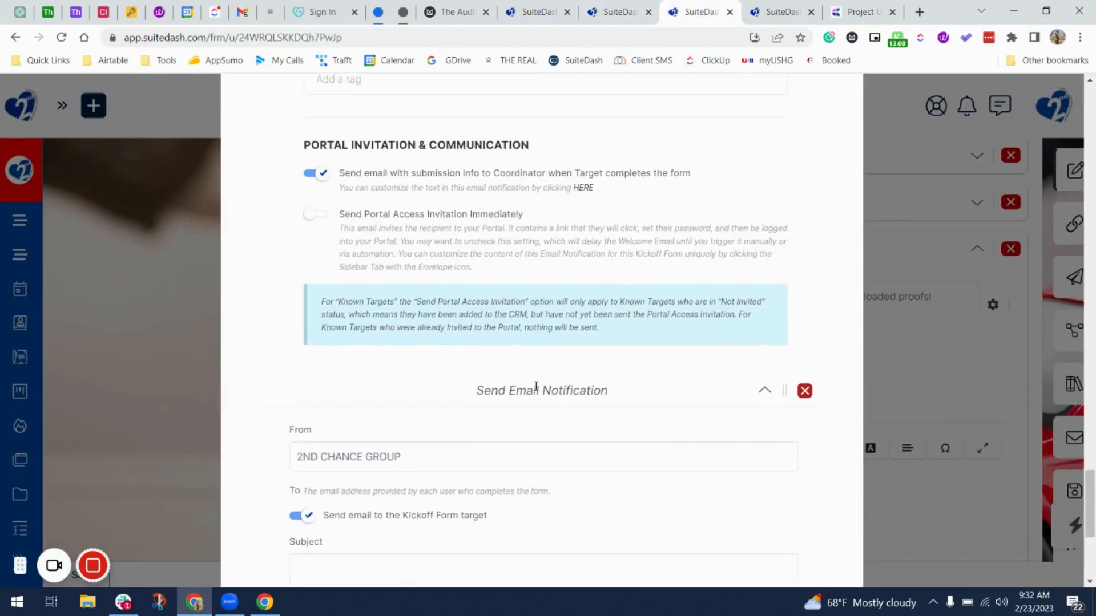
scroll(535, 389, "down", 5)
left_click(266, 525)
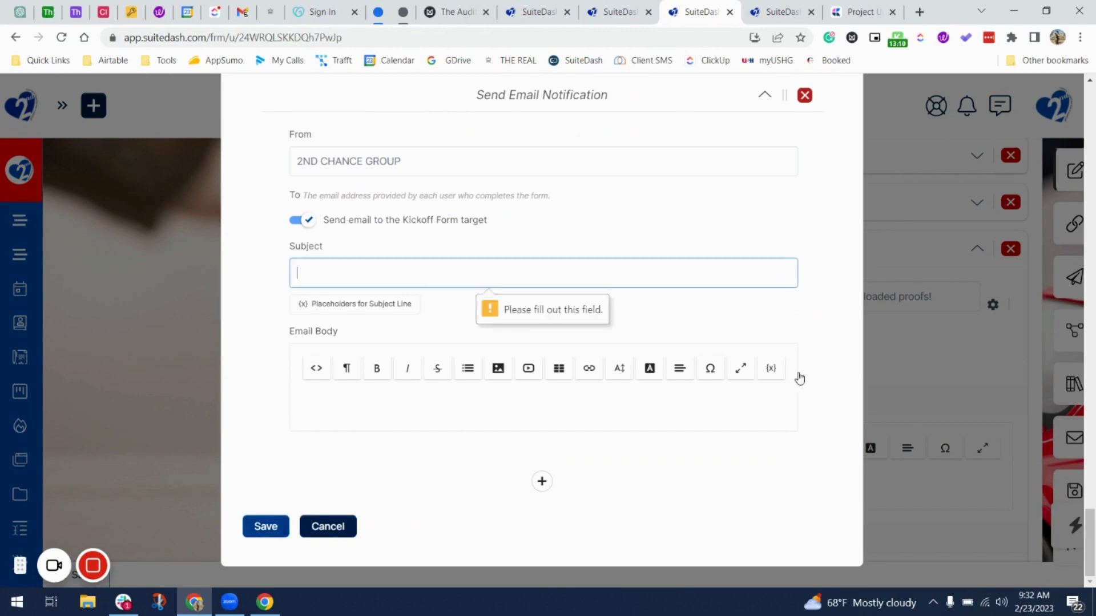
Step: Copy the subject "Your PAYD Application Has Been Approved!" from the approval form's Send Email to Target automation into the kickoff form's email notification
left_click(623, 12)
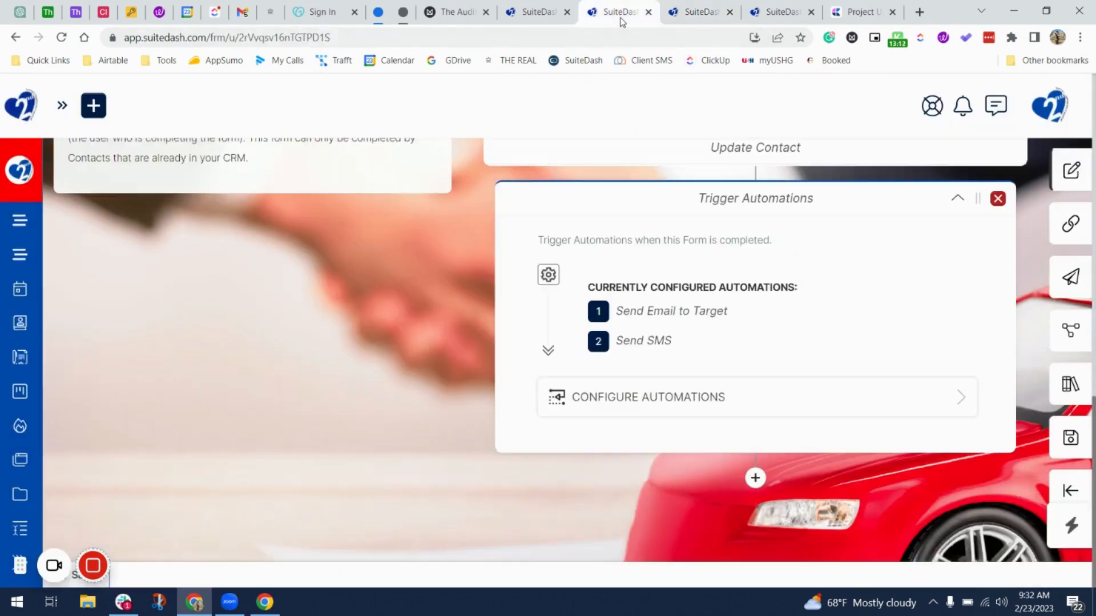
left_click(737, 401)
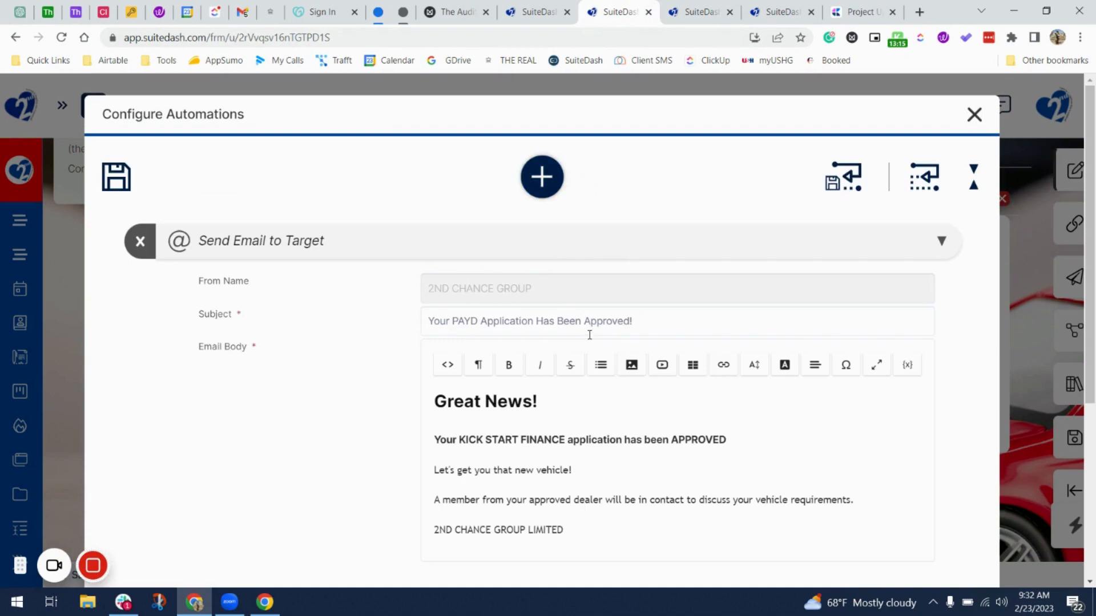
left_click(590, 334)
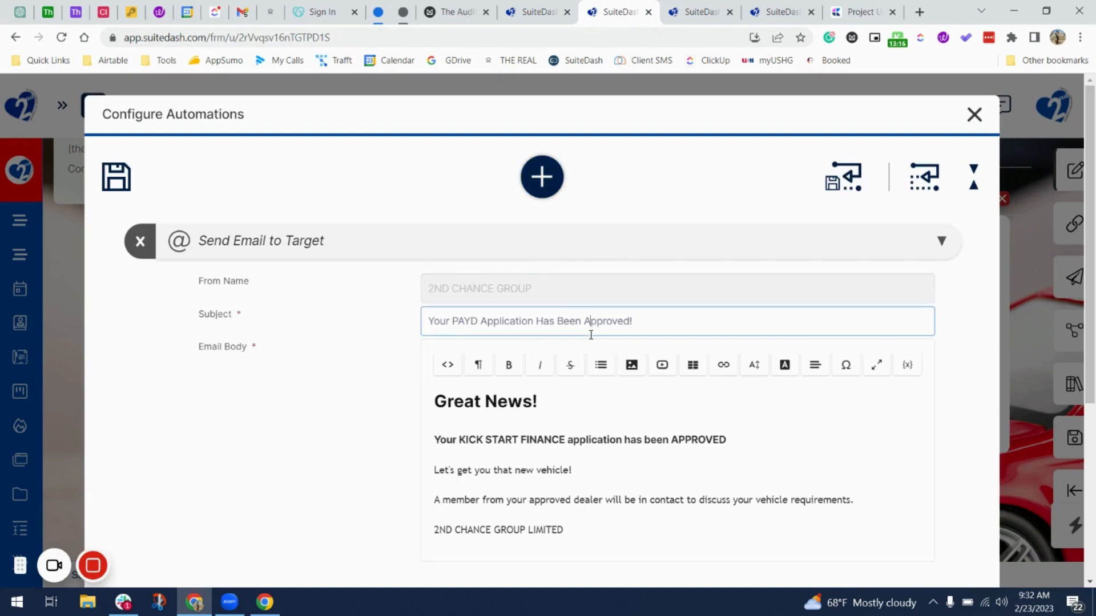
key("ctrl+a")
key("ctrl+c")
left_click(537, 12)
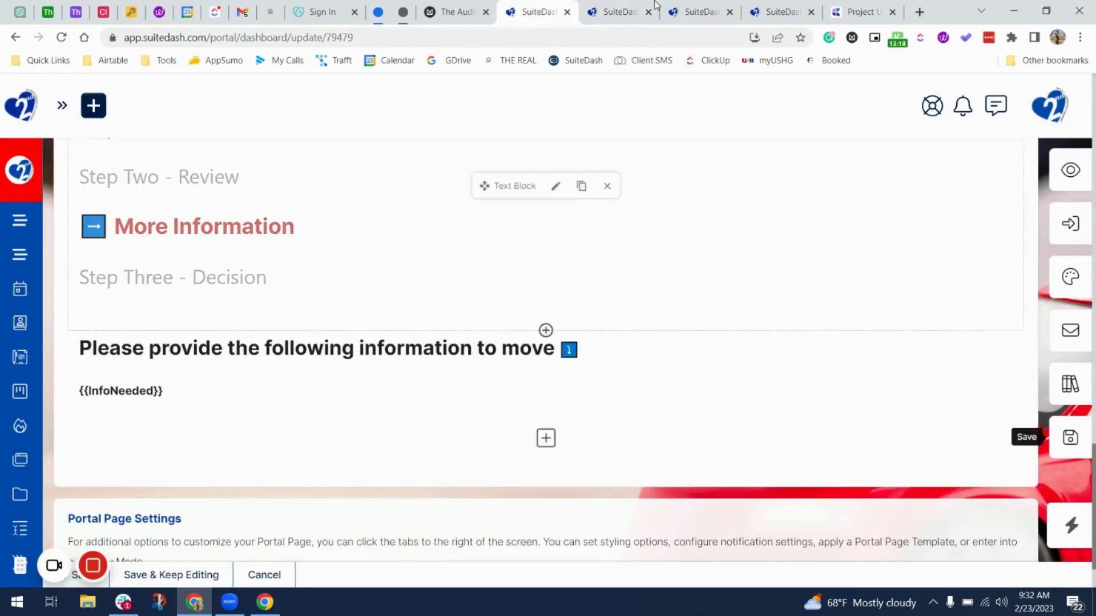
left_click(701, 12)
key("ctrl+v")
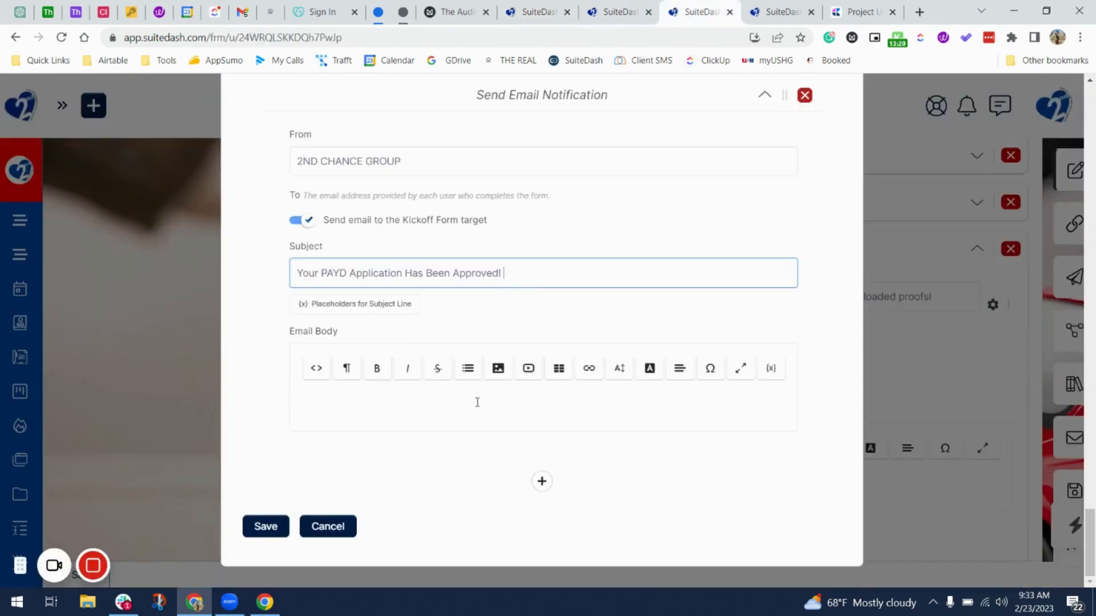
Step: Copy the "Great News!" email body from the approval form's automation into the kickoff form's notification and save the choice's settings
left_click(477, 402)
left_click(620, 12)
left_click(565, 495)
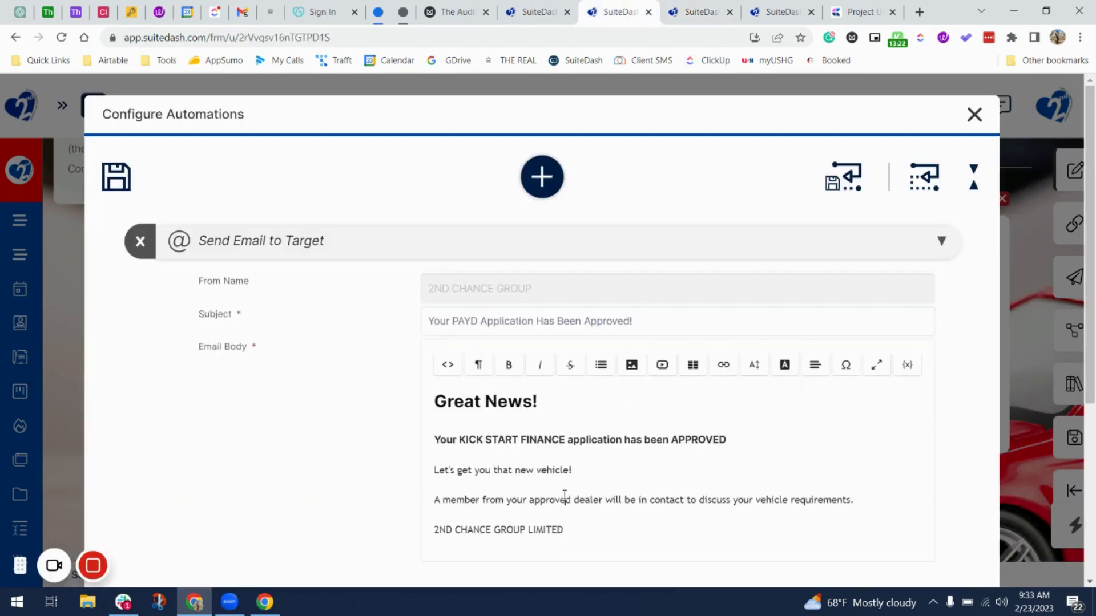
key("ctrl+a")
key("ctrl+c")
left_click(540, 12)
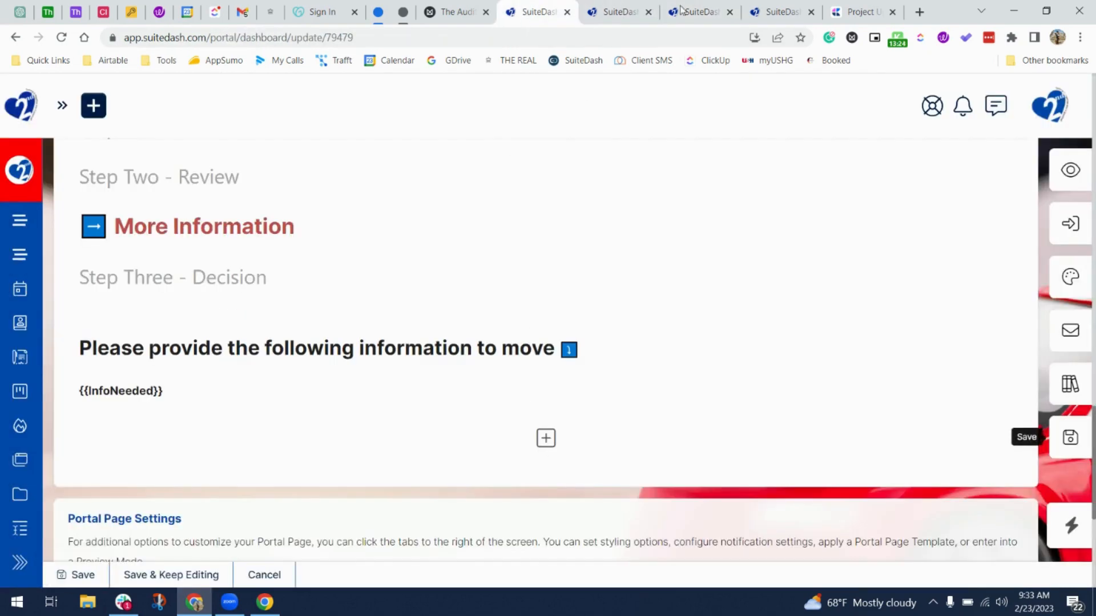
left_click(701, 12)
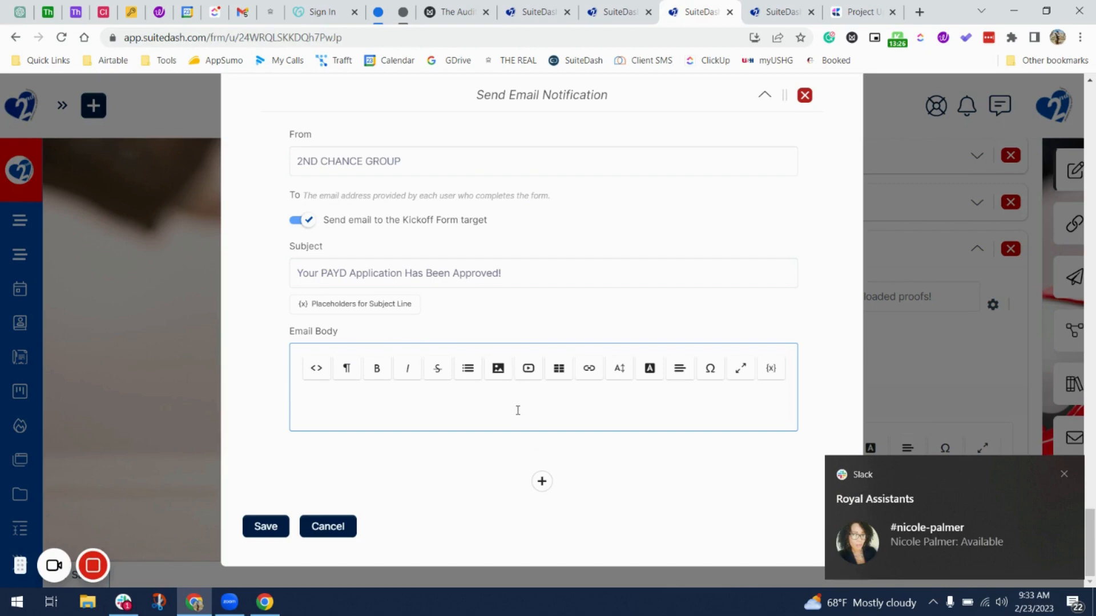
key("ctrl+v")
scroll(288, 506, "down", 5)
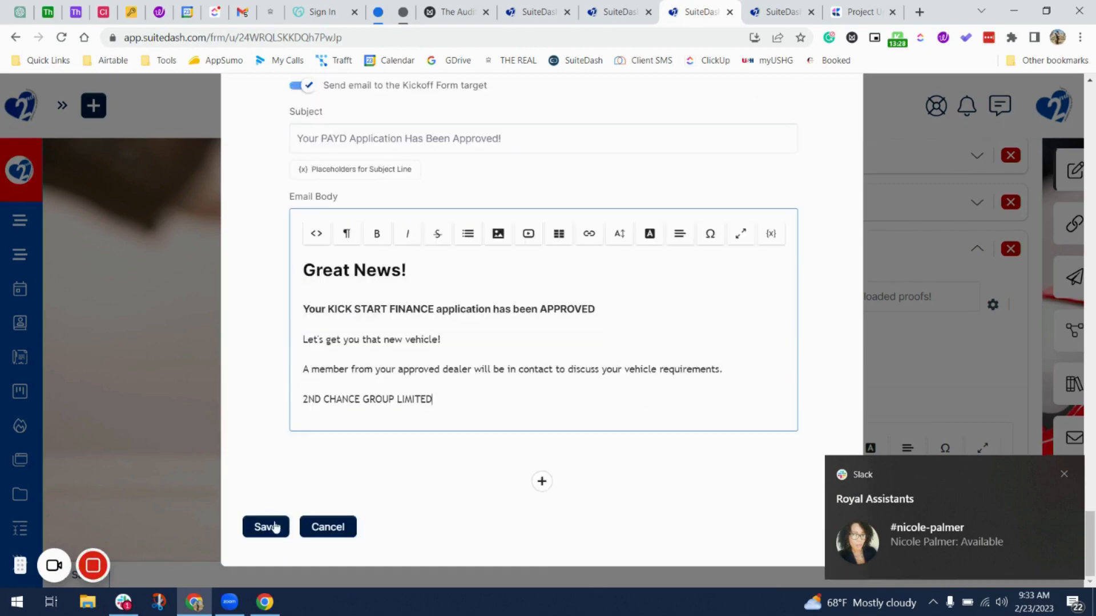
left_click(264, 526)
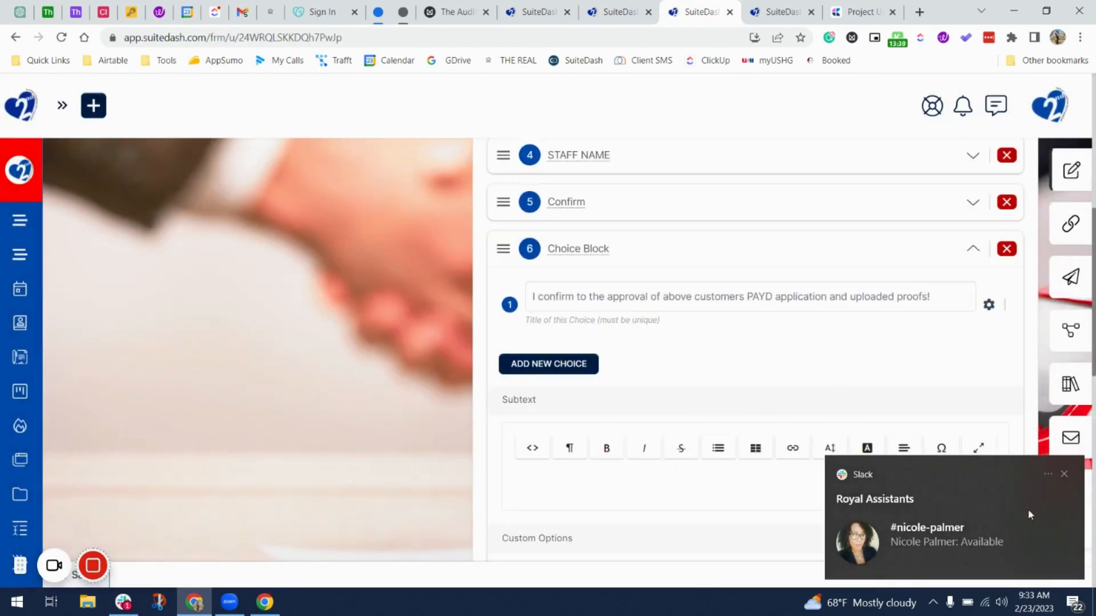
Step: Dismiss the chat notifications and save the kickoff form while keeping it open for editing
left_click(1064, 474)
scroll(649, 409, "down", 3)
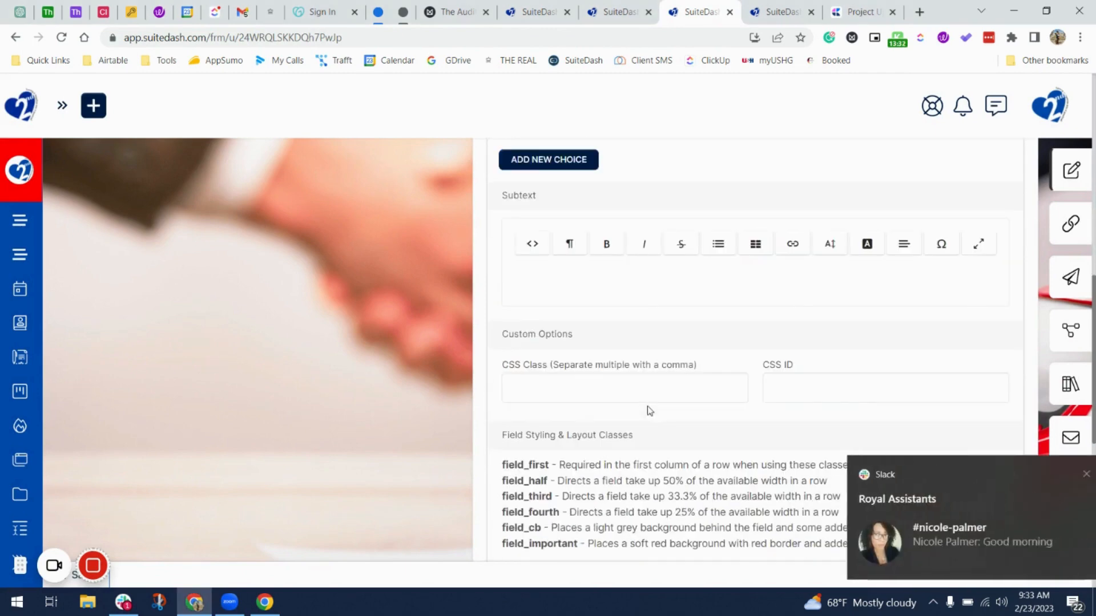
left_click(1064, 475)
scroll(625, 351, "down", 8)
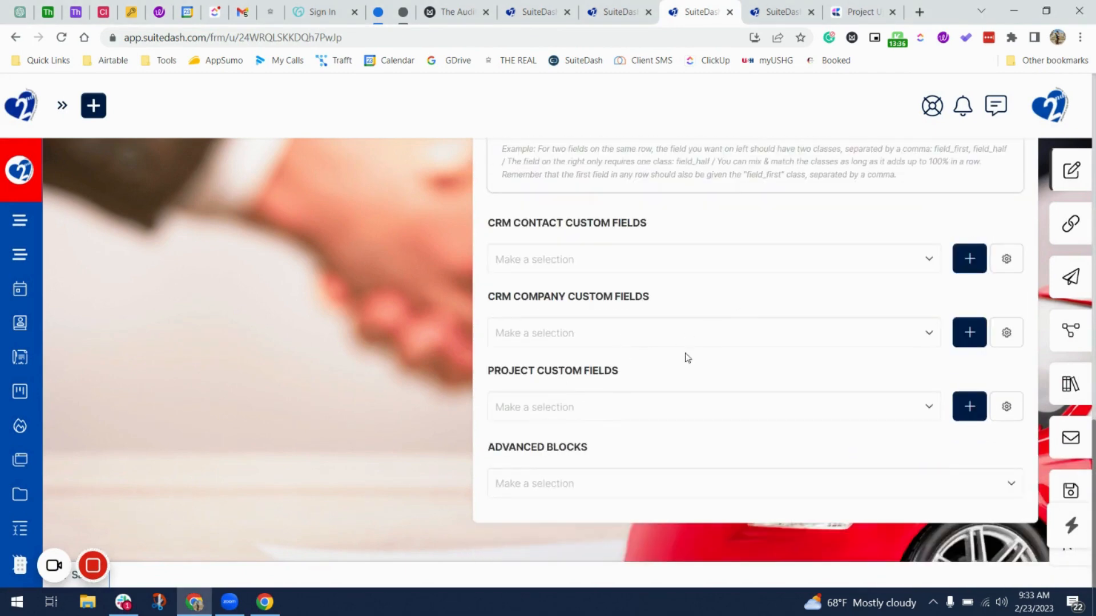
scroll(687, 358, "up", 10)
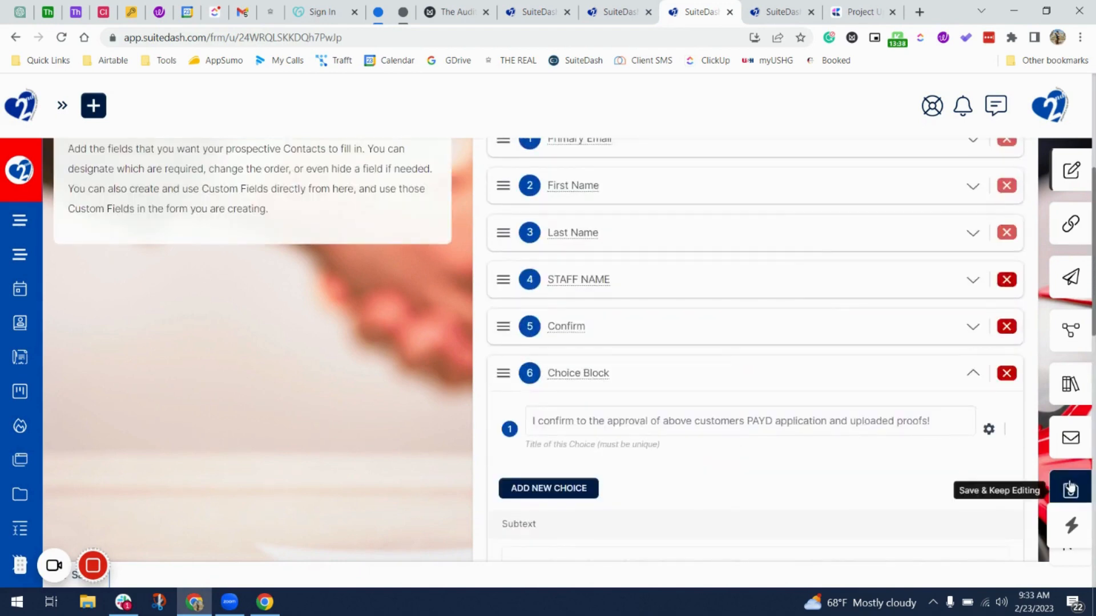
left_click(1071, 490)
Step: Look through the forms list for the Kick Start Finance staff forms
mouse_move(110, 565)
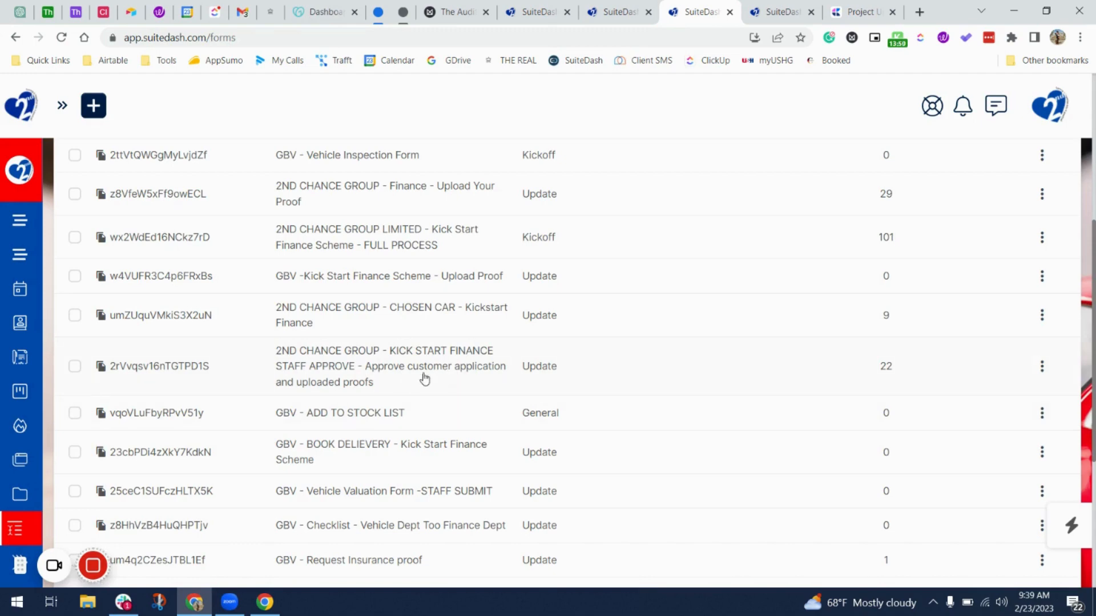
scroll(511, 363, "up", 5)
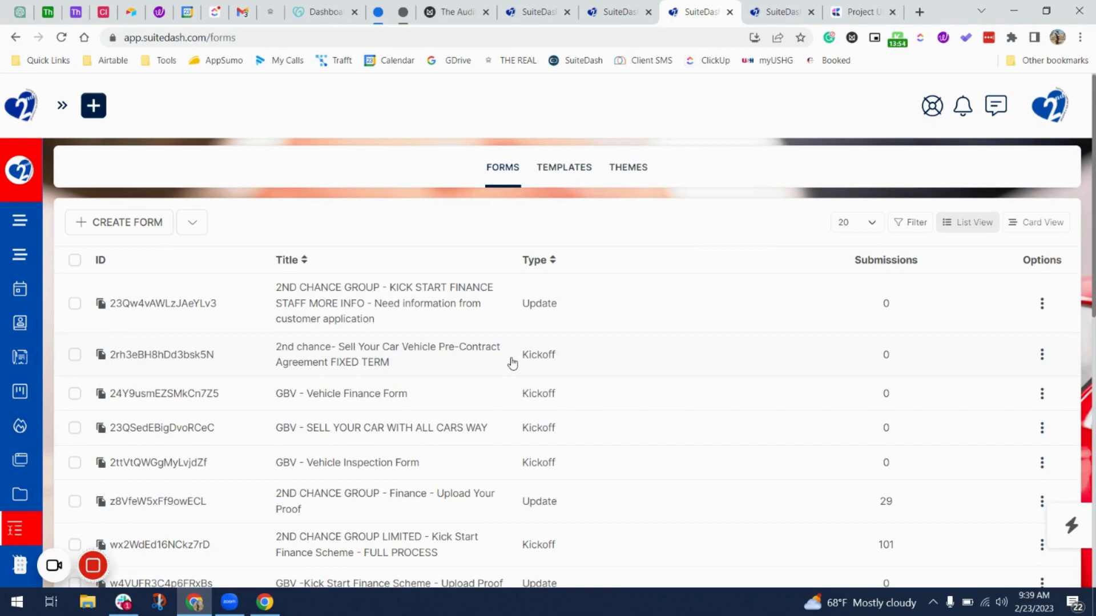
scroll(512, 364, "down", 1)
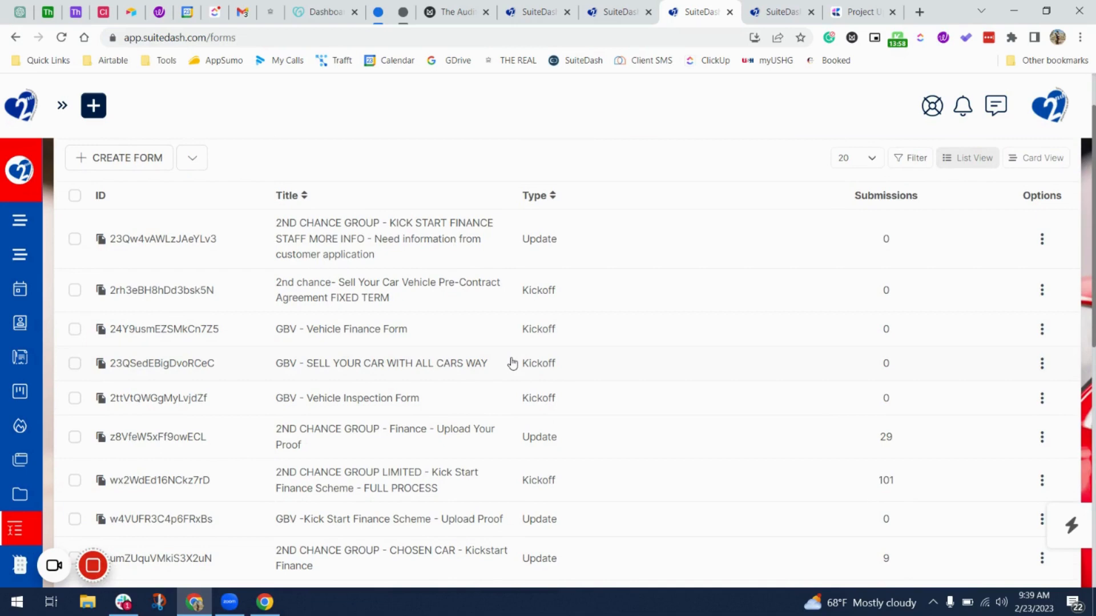
scroll(512, 364, "down", 3)
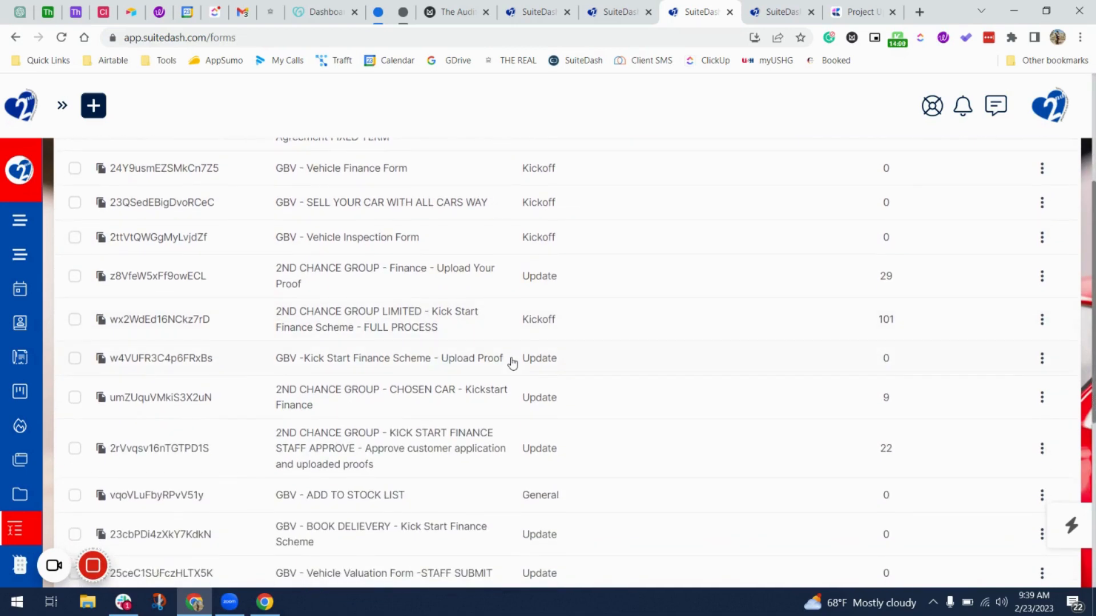
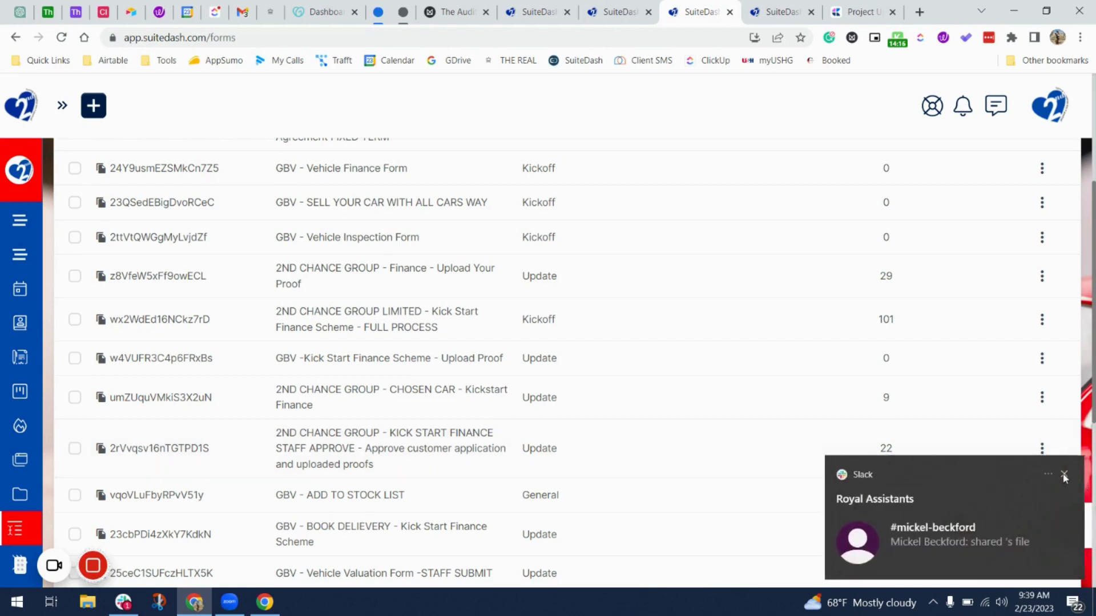
Step: Dismiss the chat notification and open the 2ND CHANCE GROUP - KICK START FINANCE STAFF APPROVE form for editing
left_click(1063, 474)
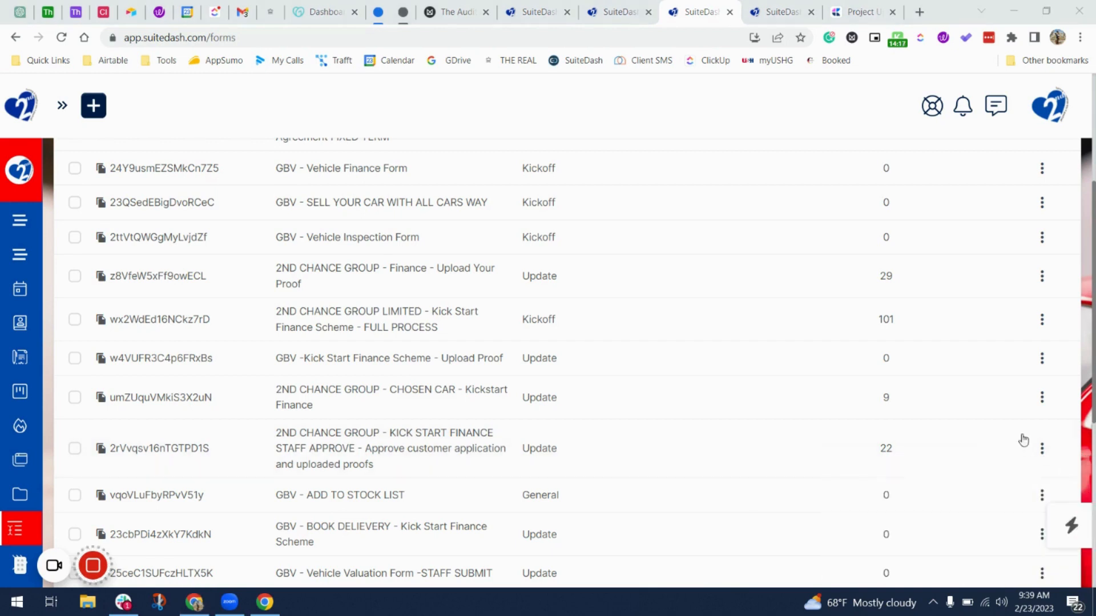
left_click(1075, 603)
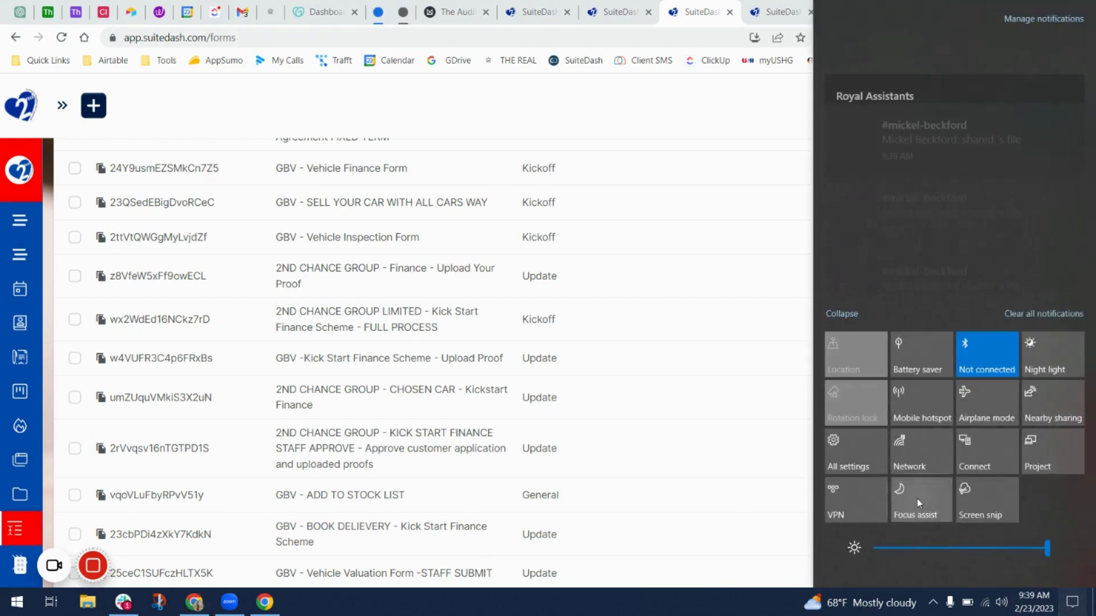
left_click(697, 479)
scroll(766, 387, "up", 1)
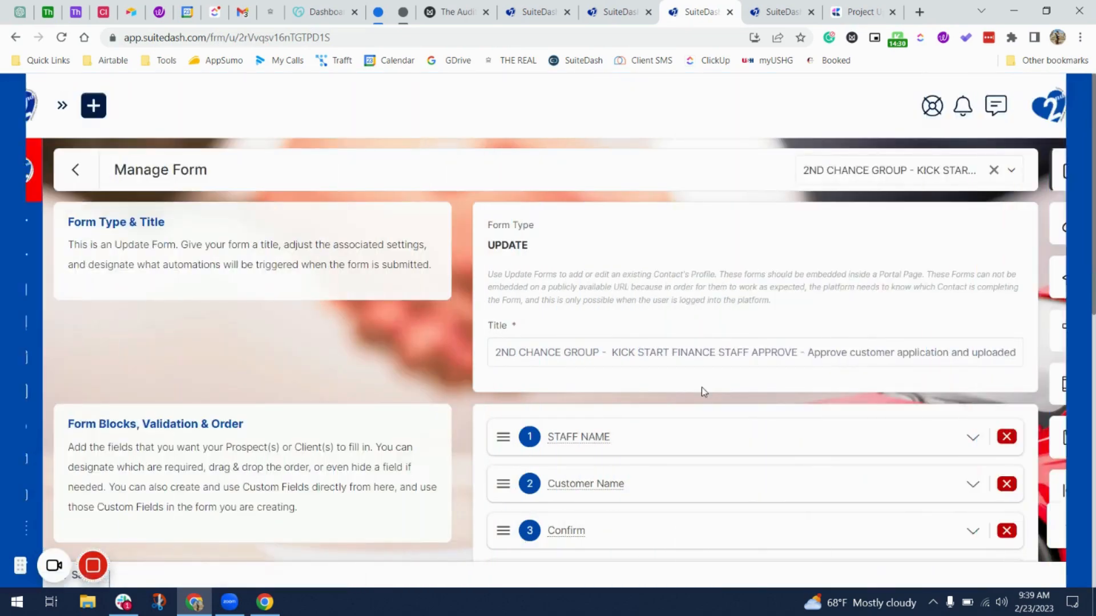
Step: Examine the settings of the STAFF NAME and Customer Name blocks, including the STAFF NAME custom field's definition
scroll(685, 394, "down", 5)
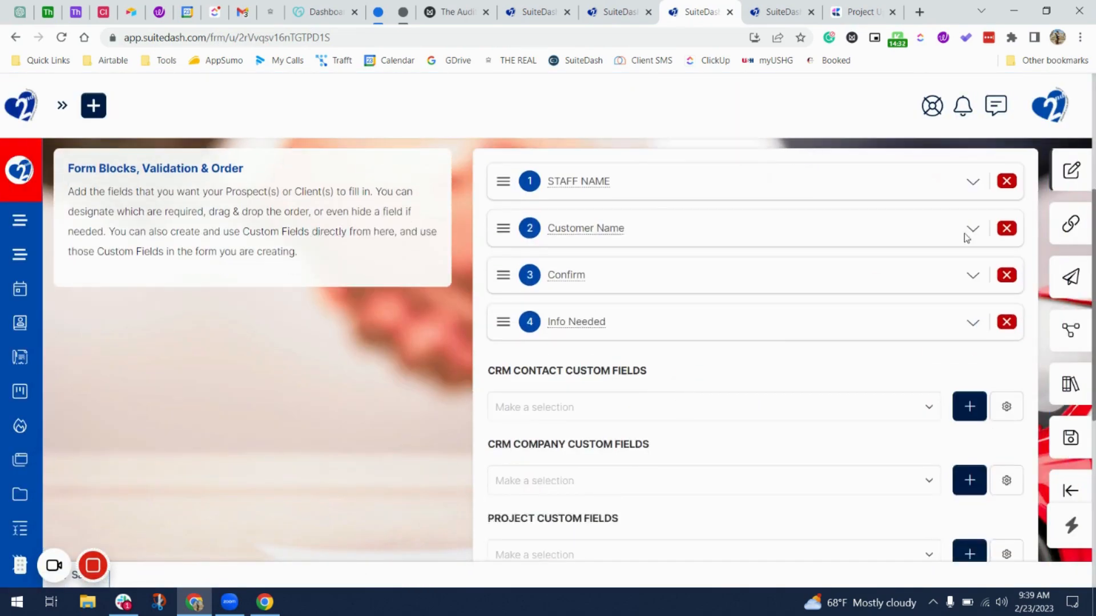
left_click(973, 181)
scroll(745, 354, "down", 2)
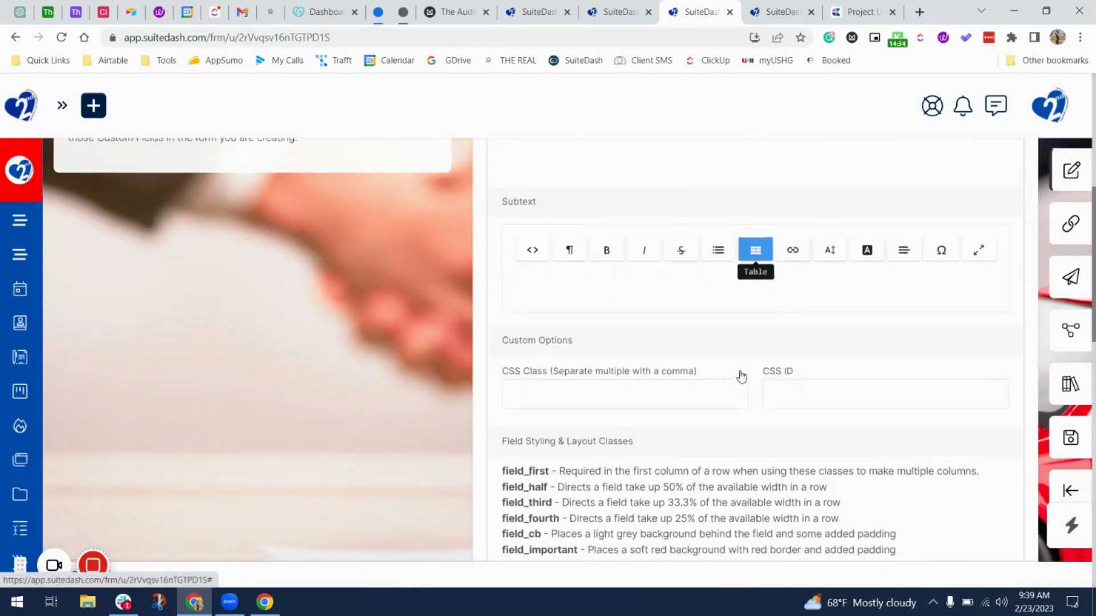
scroll(741, 377, "up", 2)
left_click(568, 190)
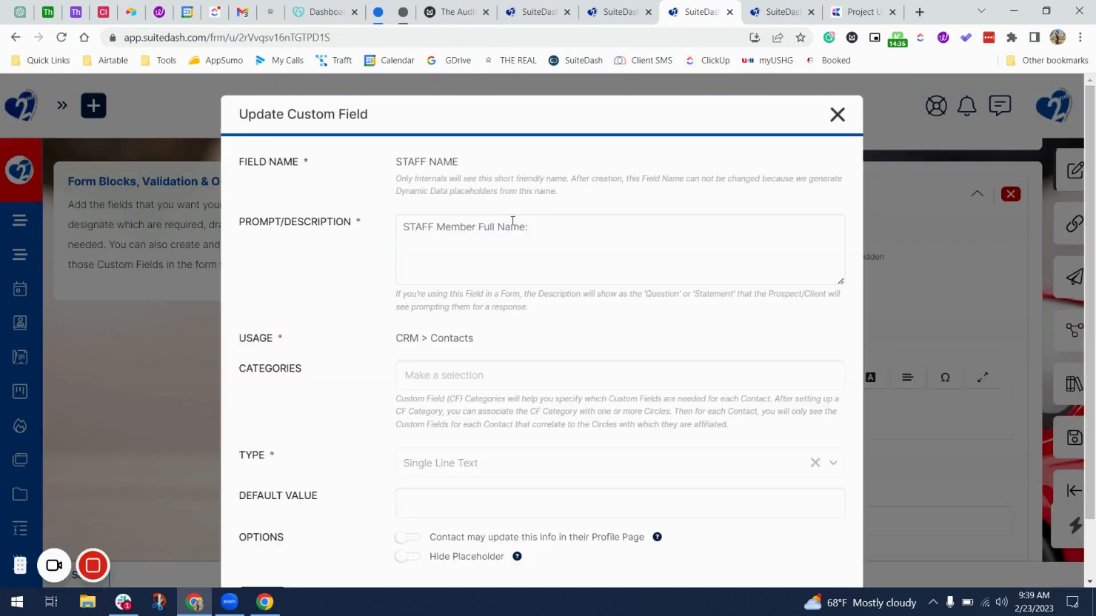
left_click(837, 115)
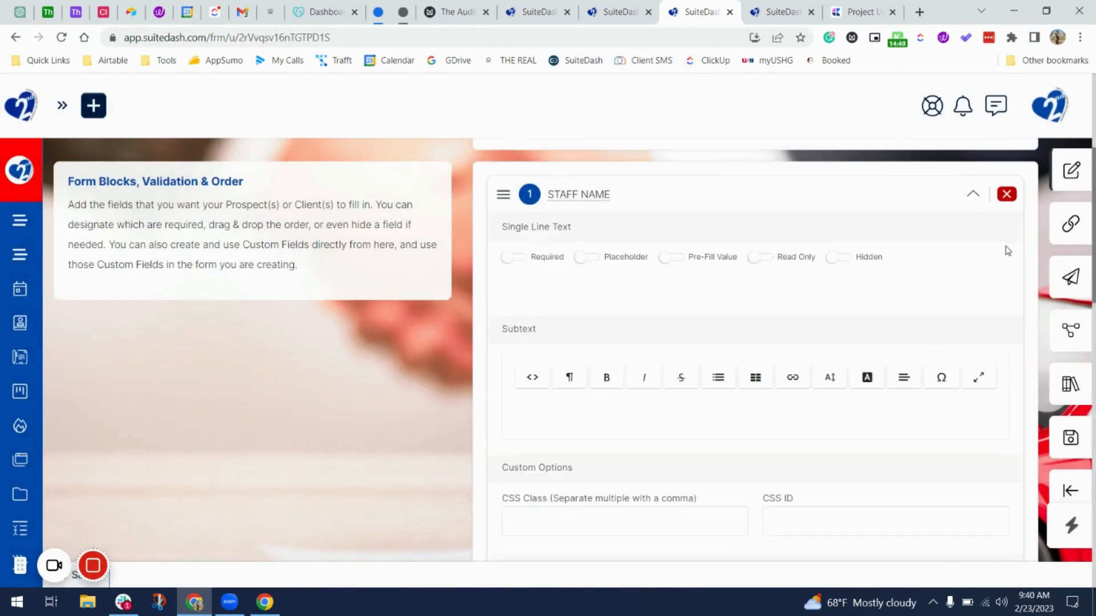
left_click(973, 195)
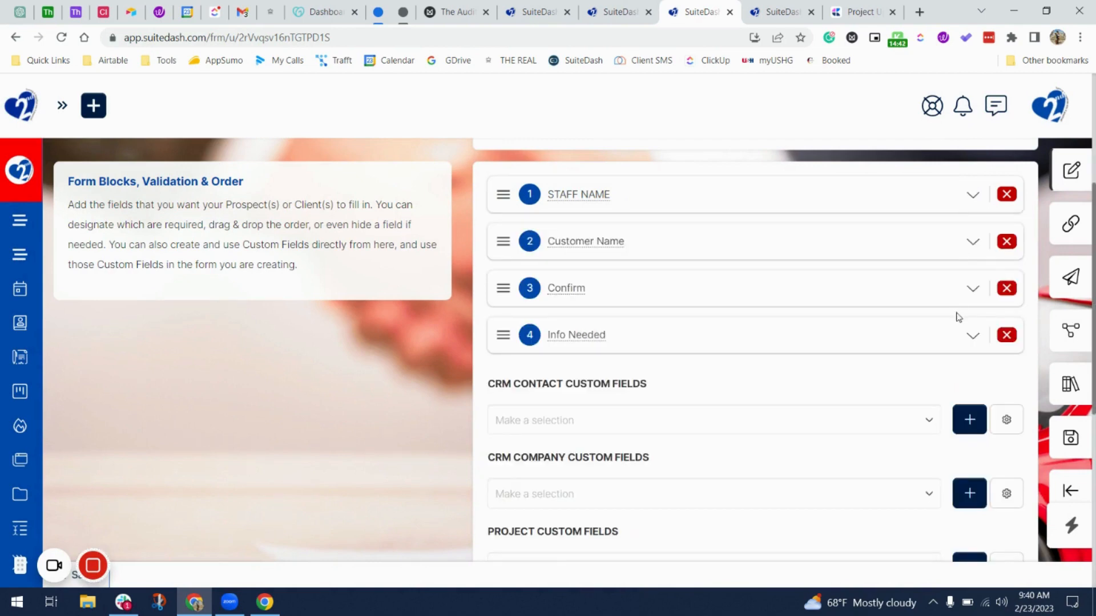
left_click(976, 244)
scroll(697, 466, "down", 4)
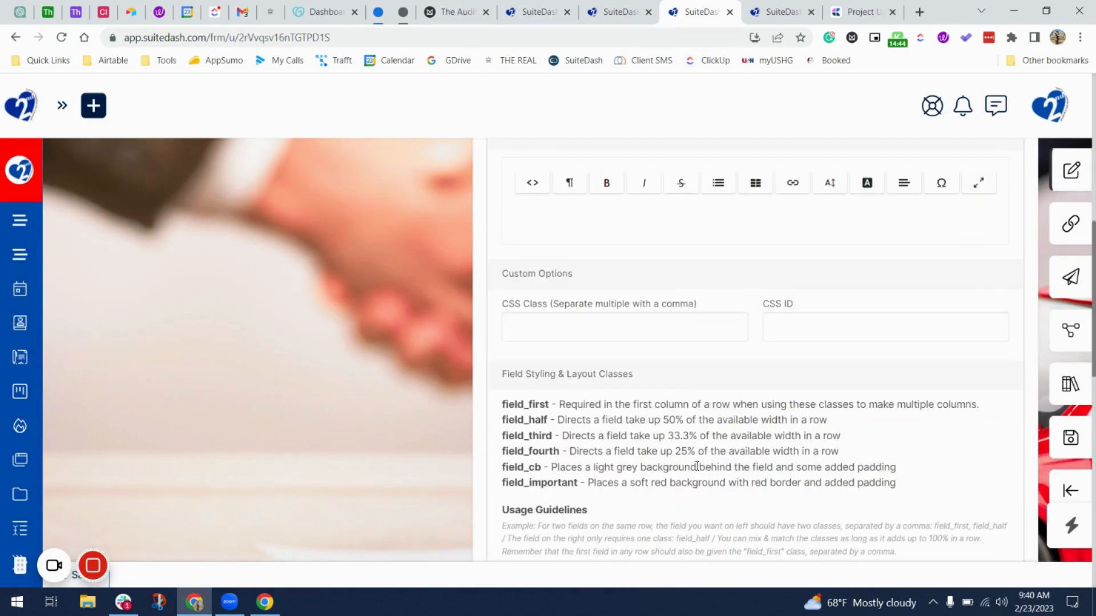
scroll(680, 384, "up", 3)
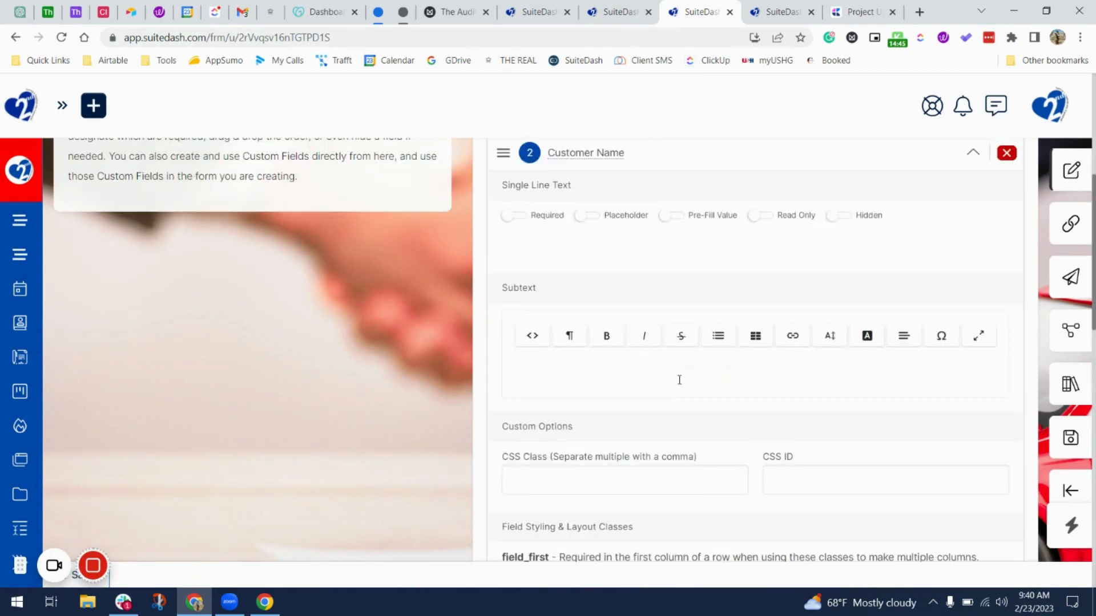
left_click(972, 154)
Step: Make the Confirm, Customer Name and STAFF NAME blocks required and collapse their settings
left_click(973, 199)
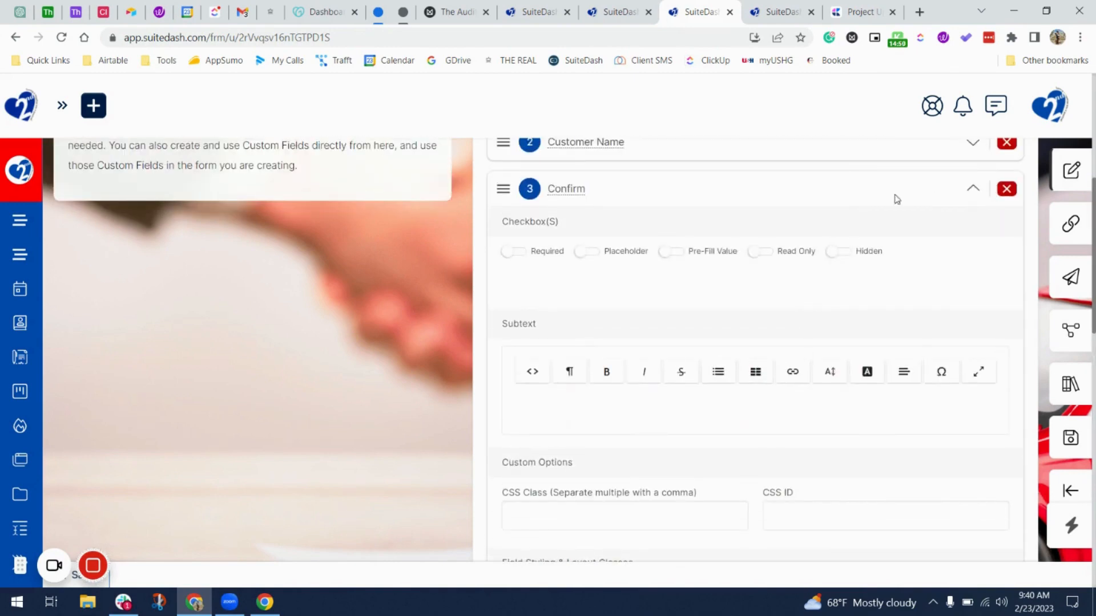
left_click(513, 255)
scroll(703, 219, "up", 2)
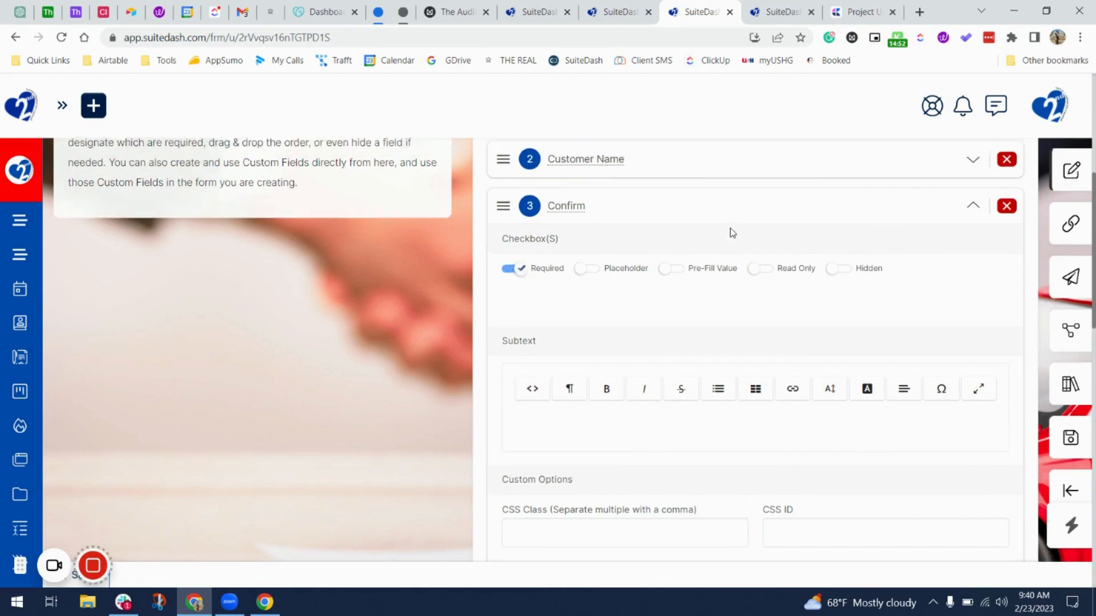
left_click(972, 210)
left_click(528, 272)
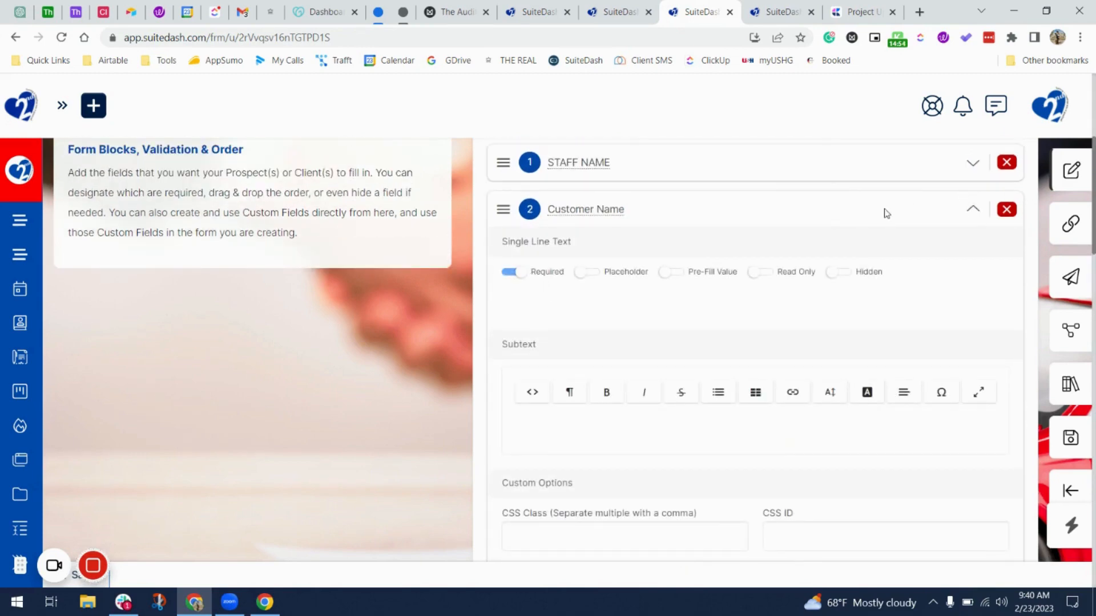
left_click(971, 165)
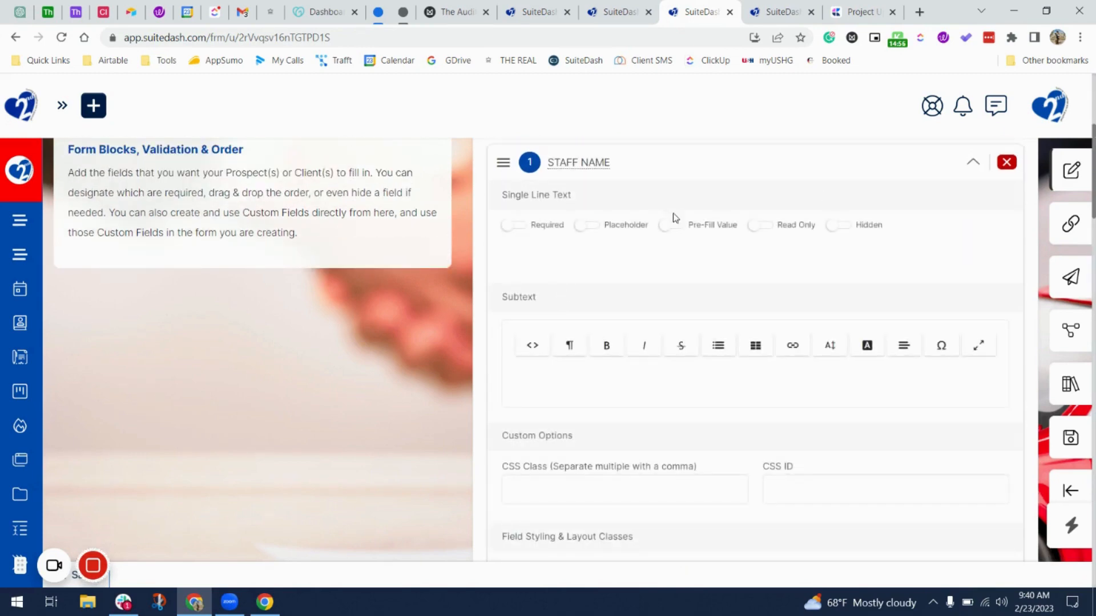
left_click(511, 226)
left_click(973, 163)
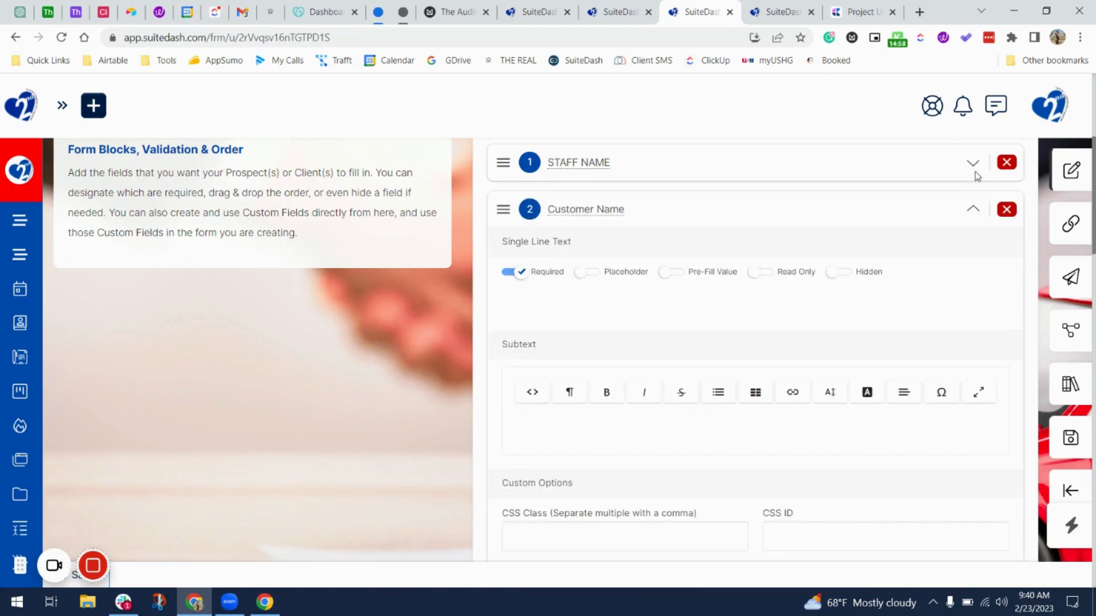
left_click(972, 209)
left_click(972, 254)
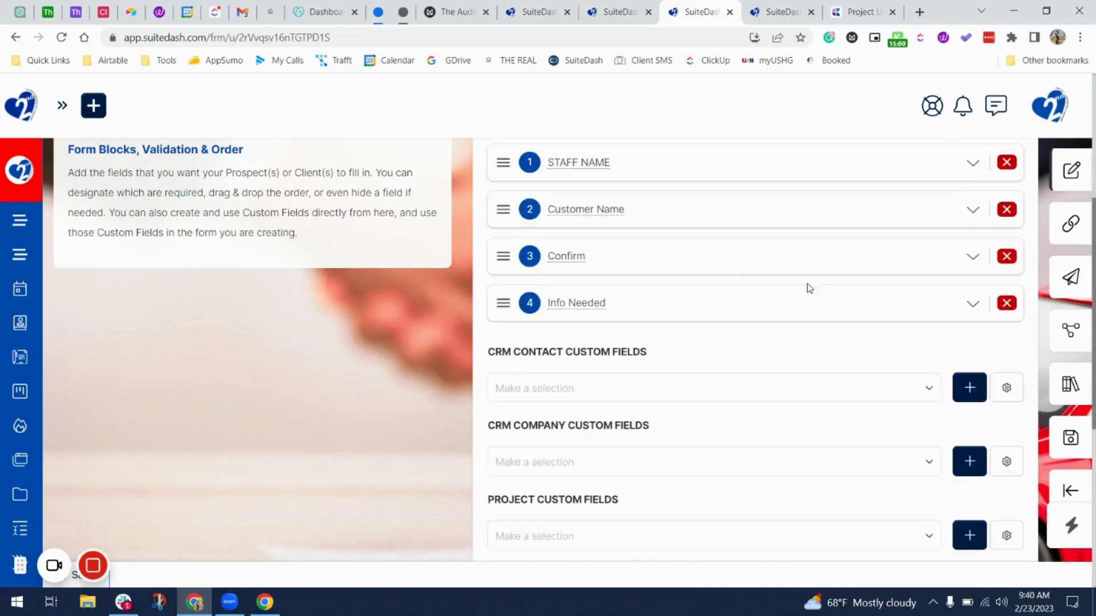
Step: Remove the Info Needed block from the form
scroll(732, 306, "down", 1)
scroll(680, 318, "up", 2)
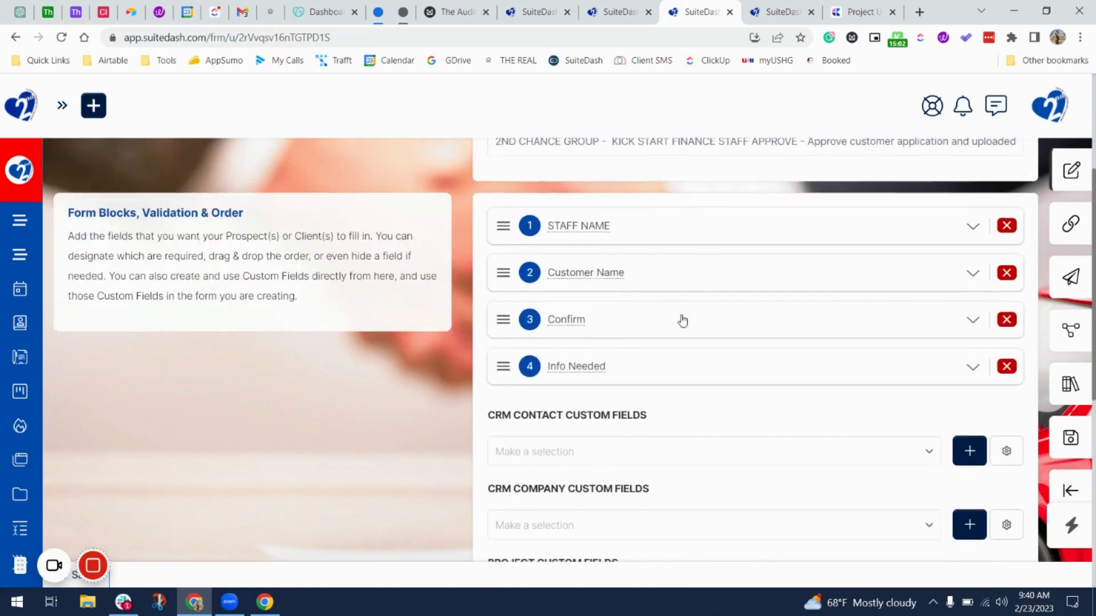
left_click(1007, 367)
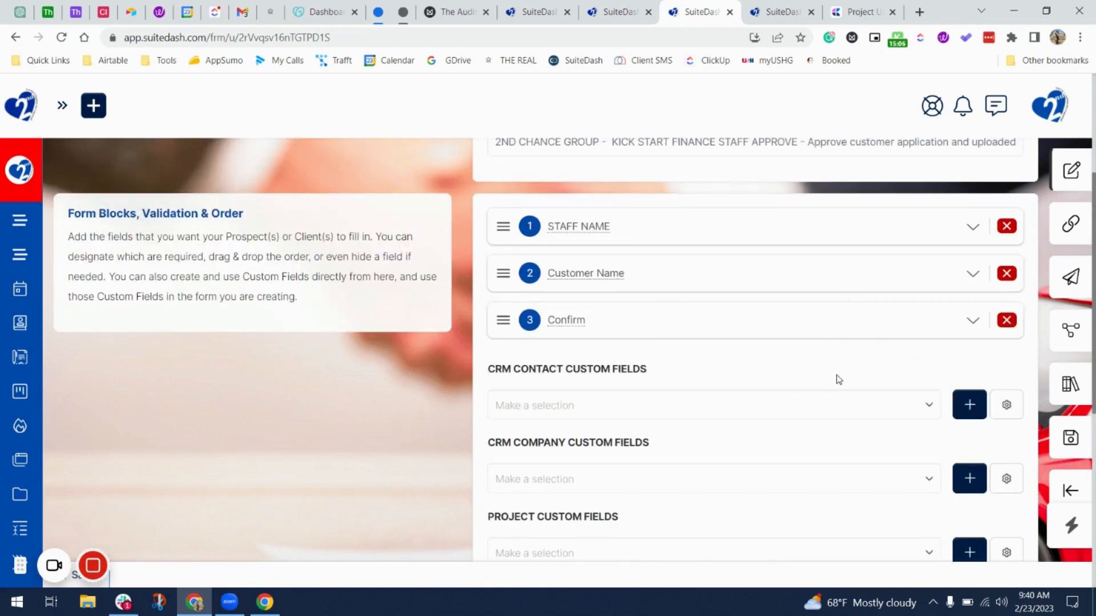
Step: Open the automation configuration that is triggered when this form is completed
scroll(1025, 376, "down", 1)
scroll(1019, 355, "down", 6)
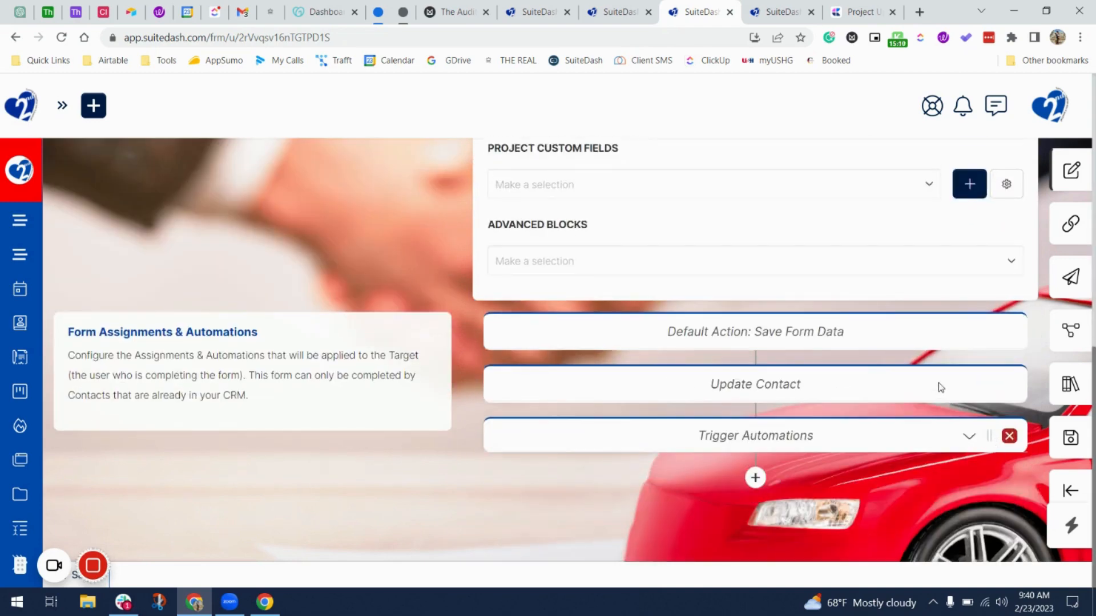
left_click(969, 436)
scroll(830, 462, "down", 4)
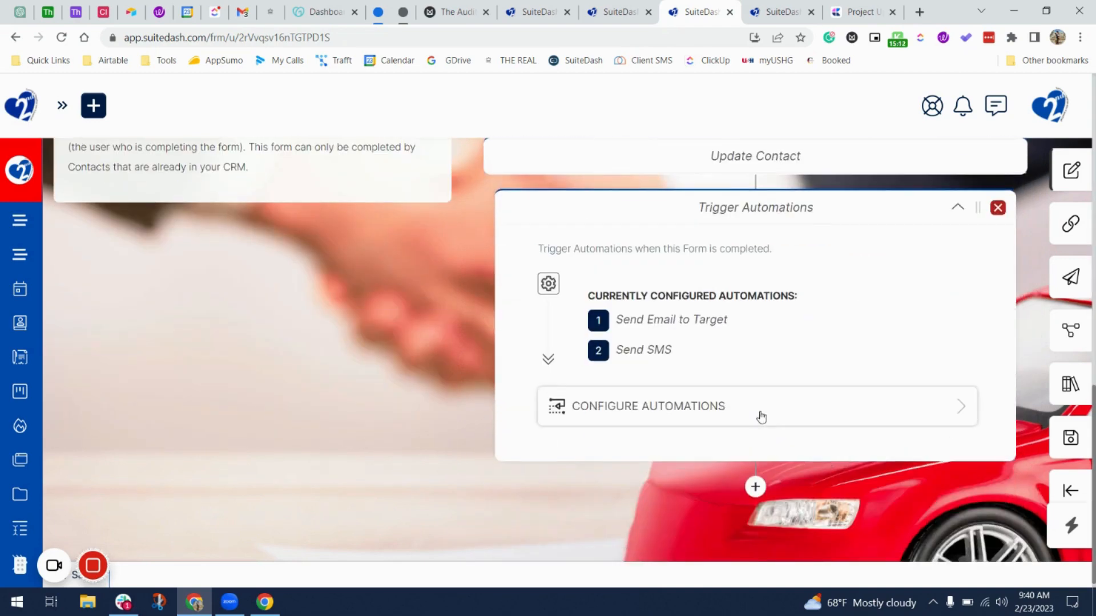
left_click(758, 414)
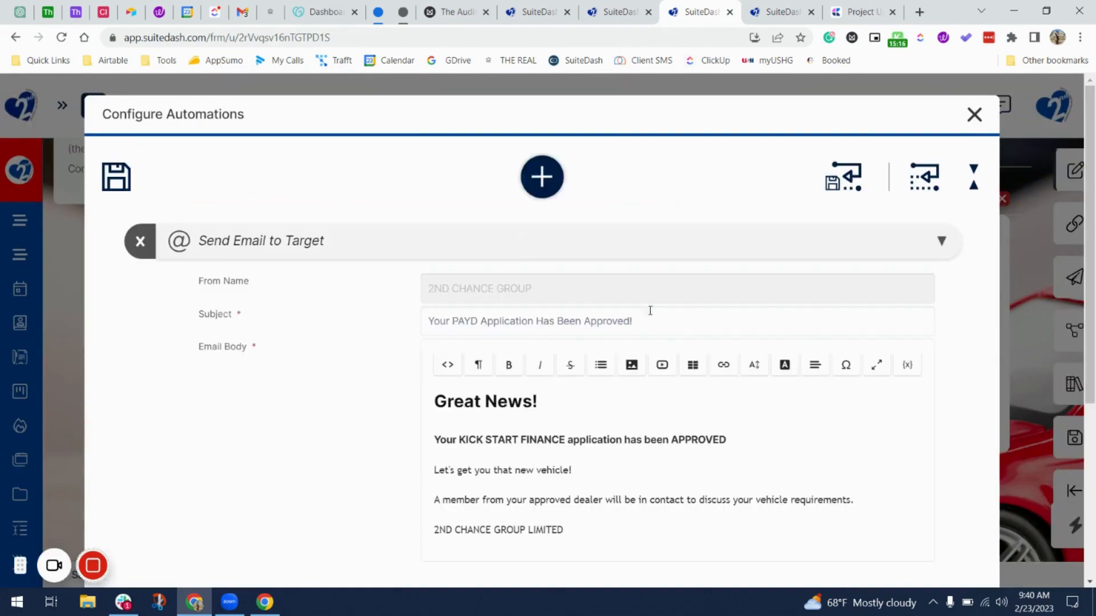
Step: Set the Send SMS automation to send immediately and start its message with the clientFirstName placeholder
scroll(567, 424, "down", 5)
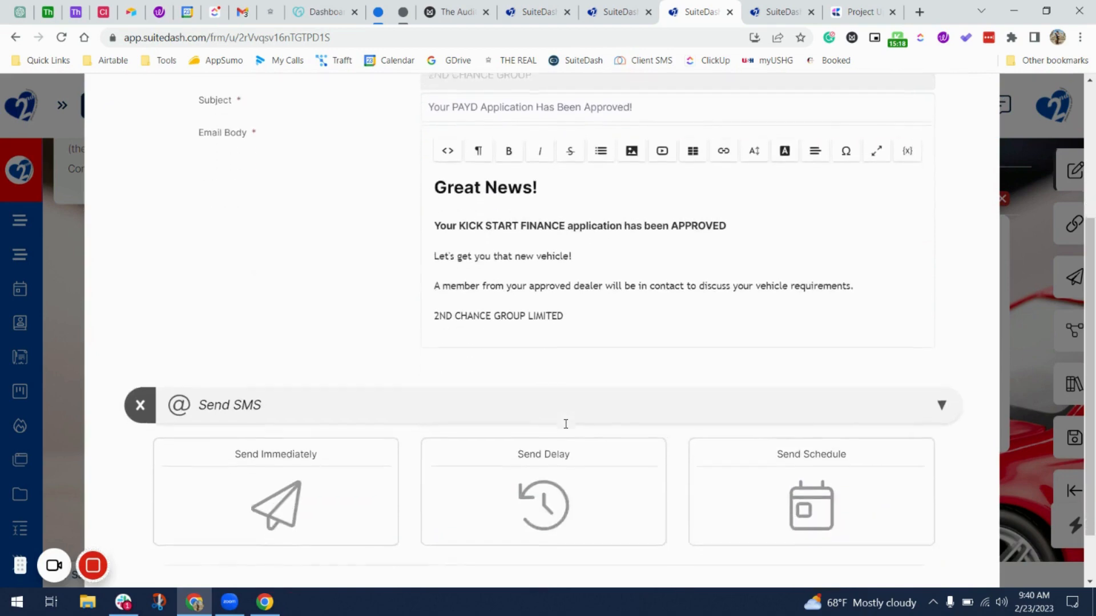
left_click(318, 430)
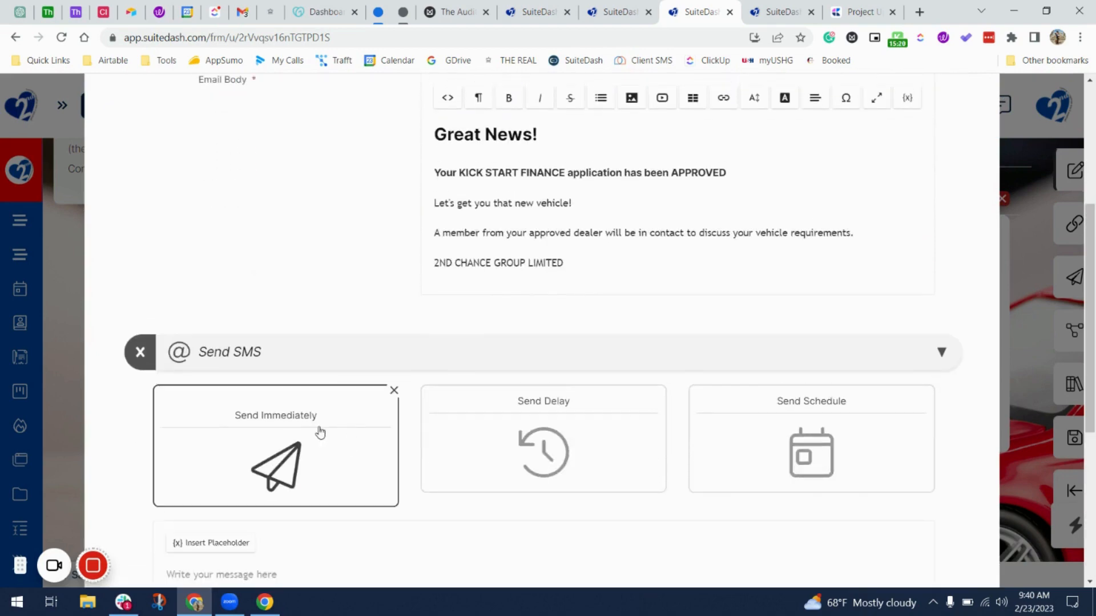
scroll(257, 442, "down", 2)
left_click(251, 444)
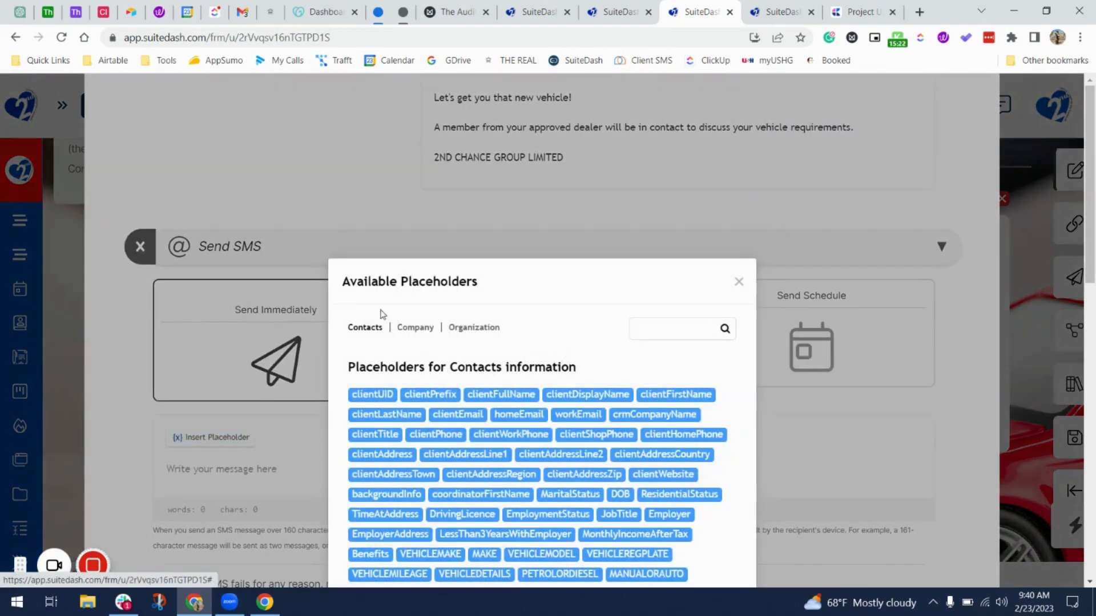
left_click(652, 395)
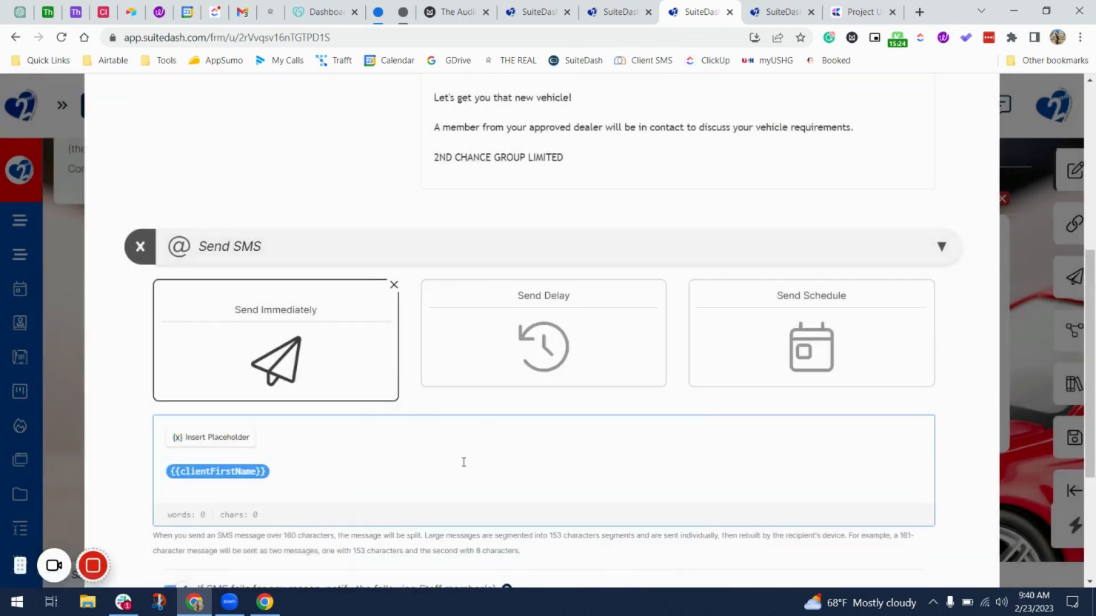
Step: Copy "Your KICK START FINANCE application has been APPROVED" from the email body into the SMS after the placeholder, separated by a comma and ending with "!"
scroll(742, 296, "up", 2)
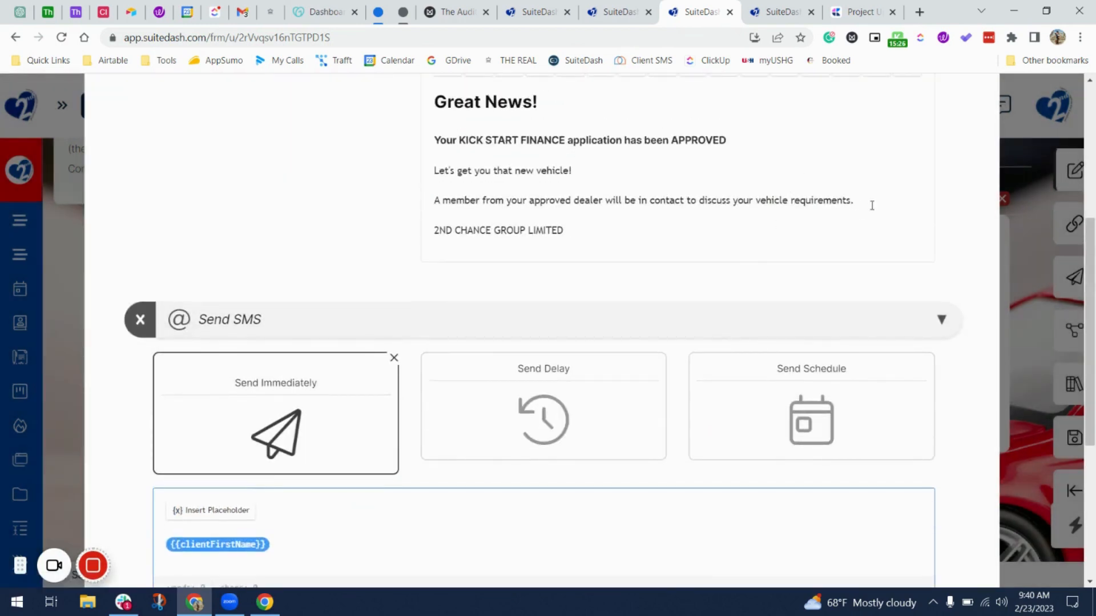
left_click_drag(872, 205, 434, 200)
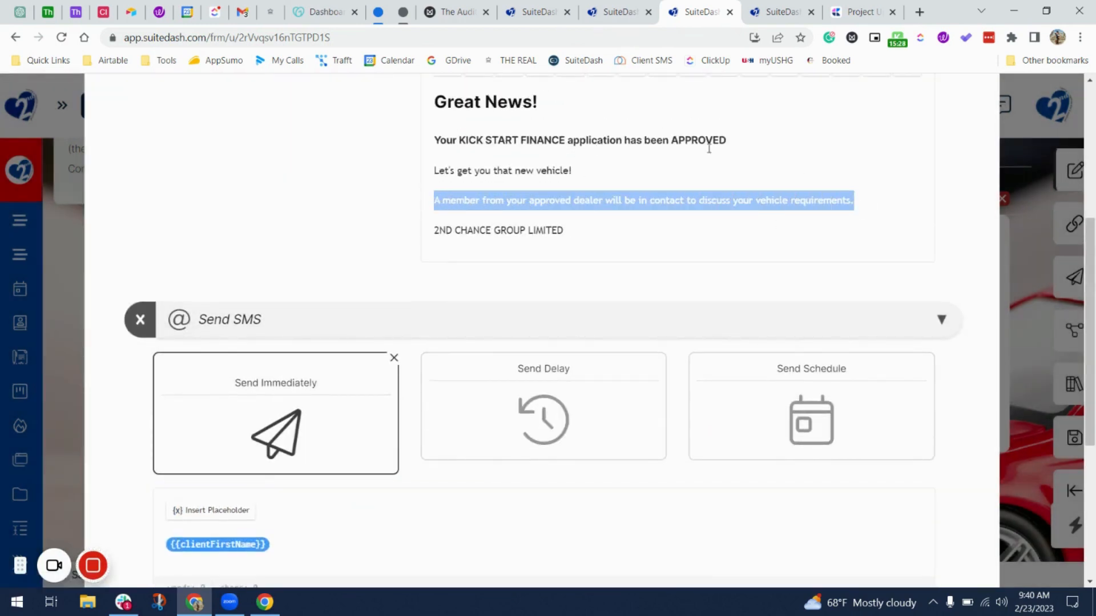
left_click_drag(723, 140, 377, 145)
key("ctrl+c")
scroll(360, 388, "down", 2)
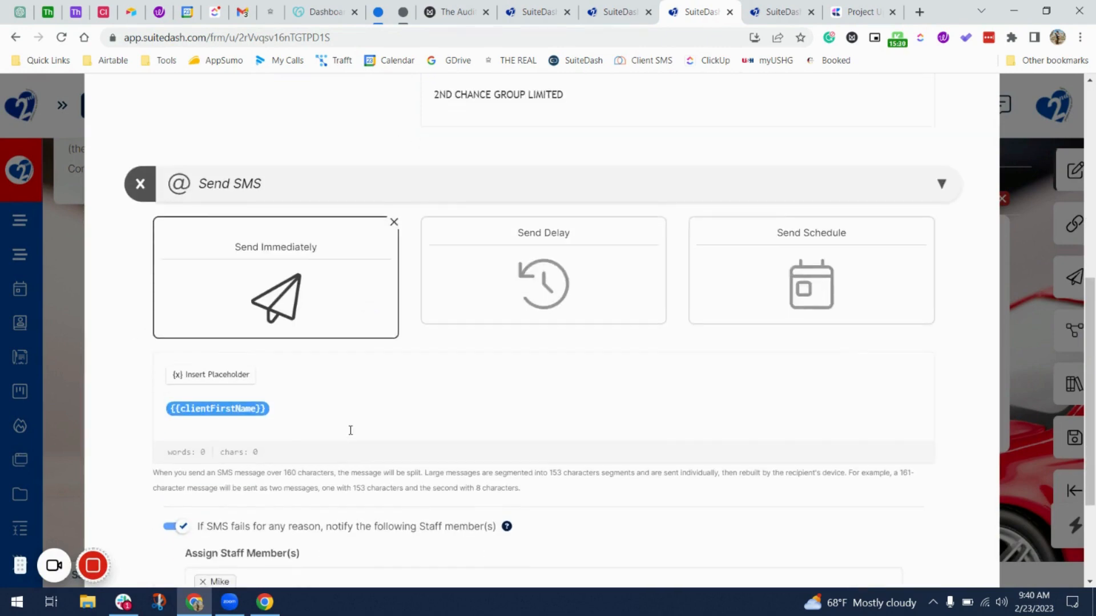
left_click(353, 408)
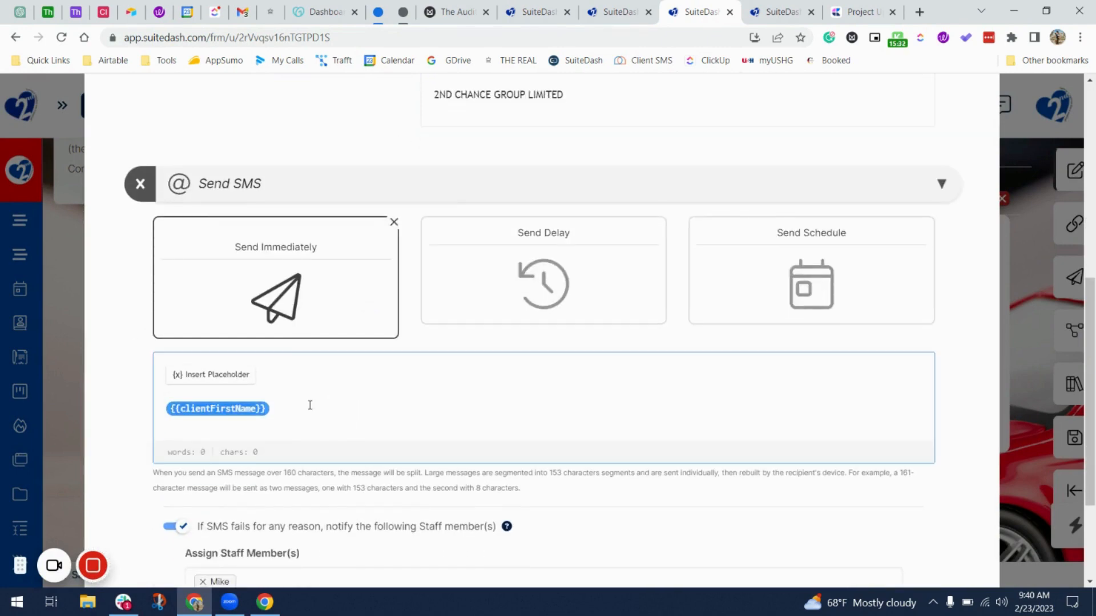
key("ctrl+v")
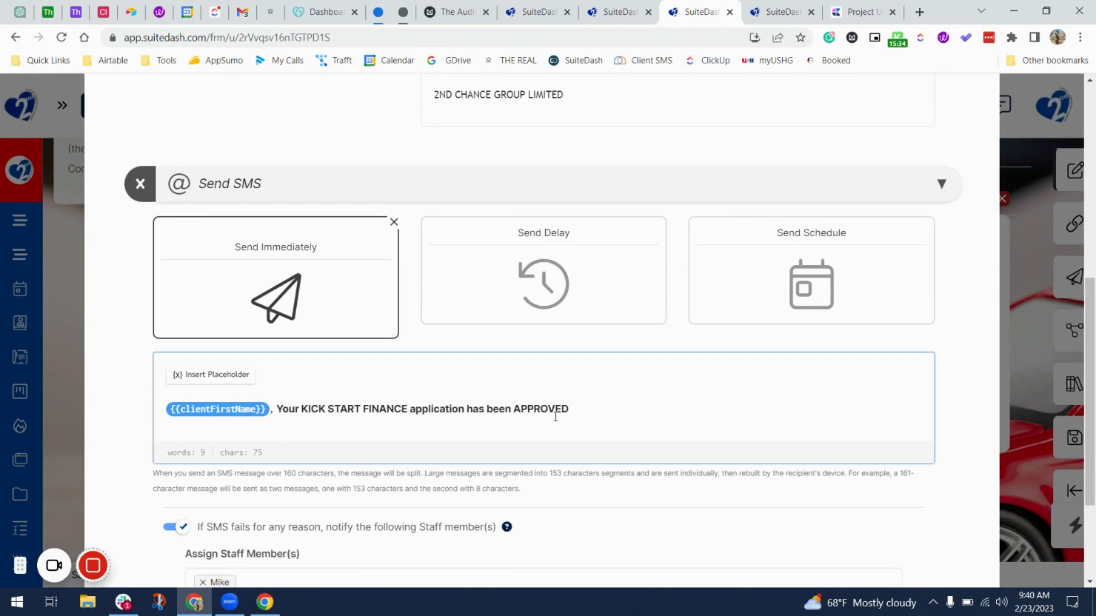
type("!")
Step: Add the sentence "Please login in to the portal for next steps." to the end of the SMS message
scroll(530, 414, "up", 1)
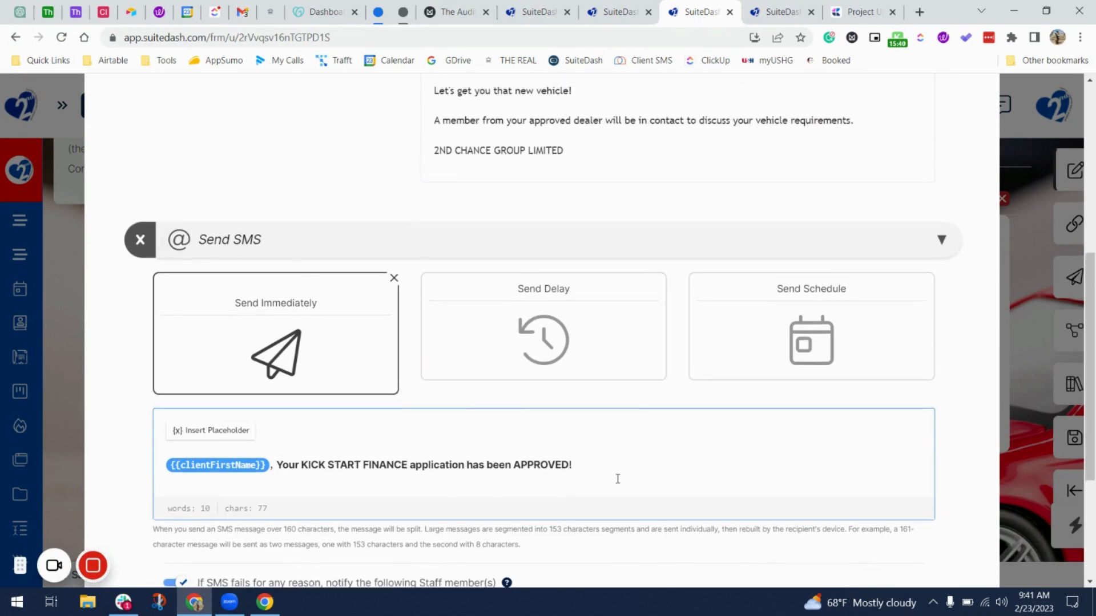
right_click(615, 478)
left_click(590, 451)
type("Please login in to the portal for next steps.")
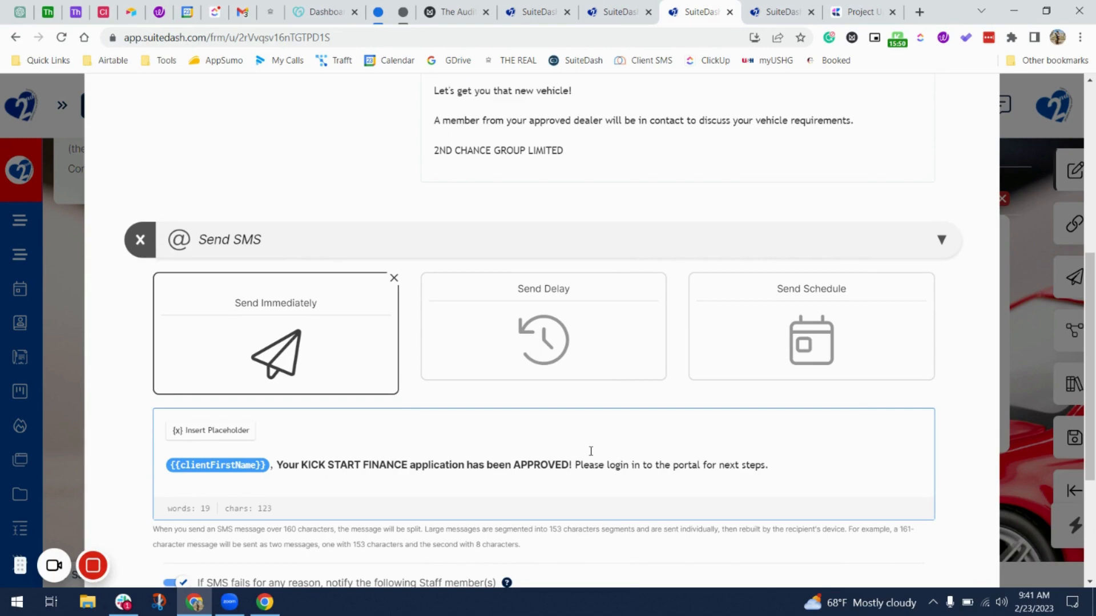
Step: Reword the ending of the SMS's portal sentence to "to view the cars."
key("ctrl+shift+Left")
key("ctrl+shift+Left")
key("ctrl+shift+Left")
type("o t")
Step: Add an exclamation mark after APPROVED in the email body and replace "cars" with "vehicles" in the SMS message
scroll(861, 480, "up", 6)
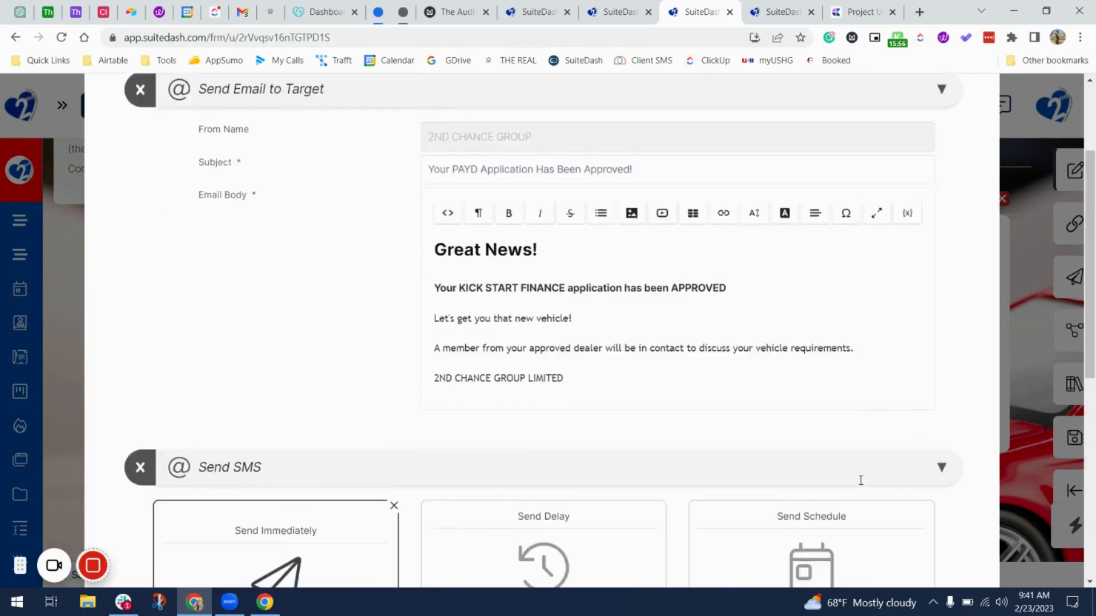
left_click(746, 448)
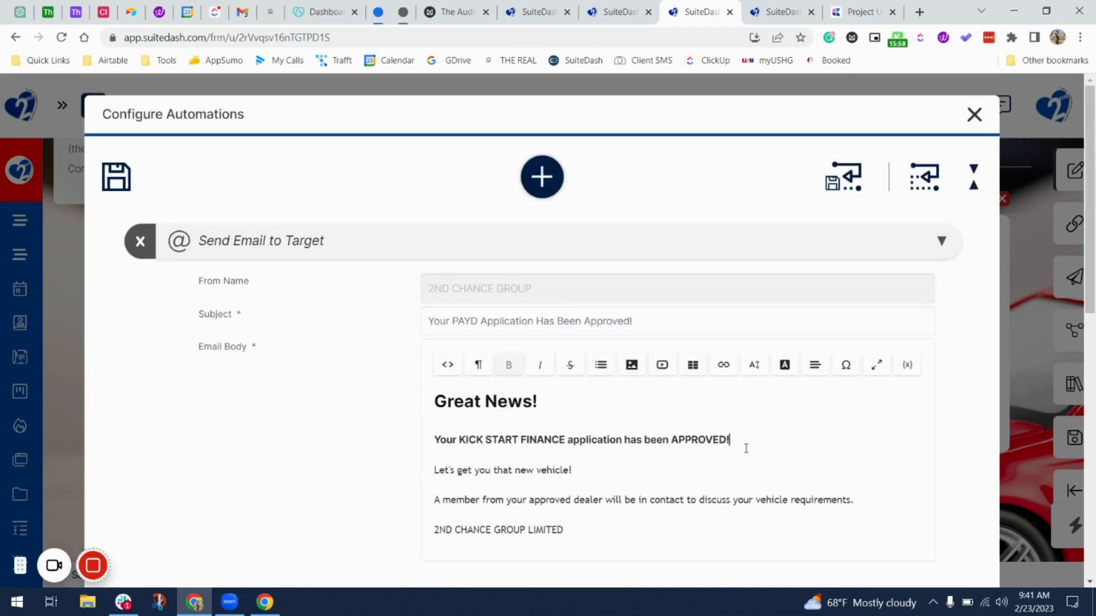
scroll(747, 451, "down", 3)
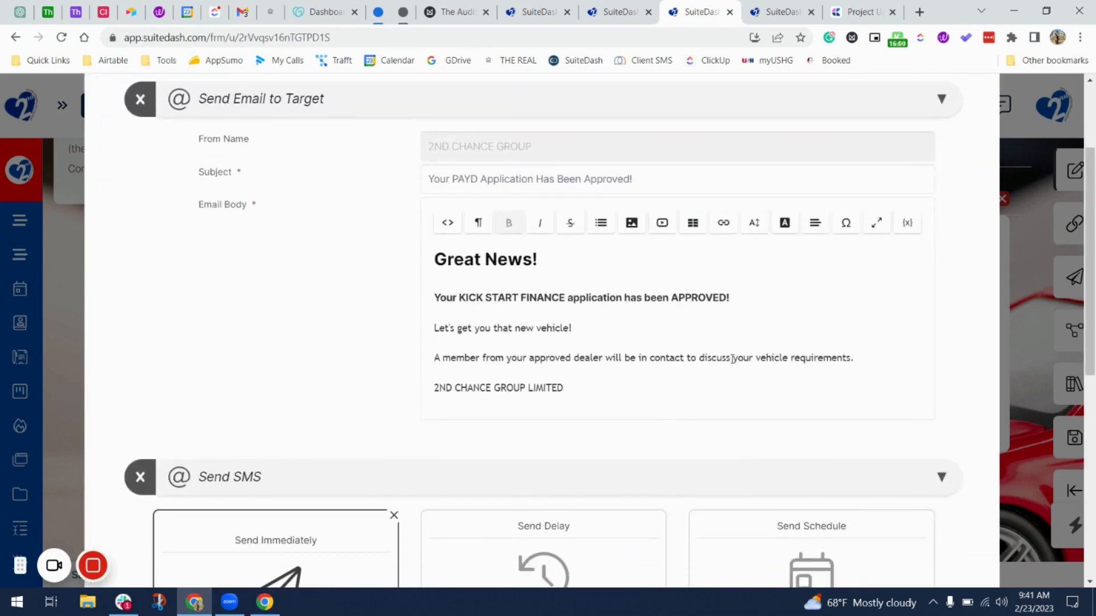
scroll(803, 357, "down", 4)
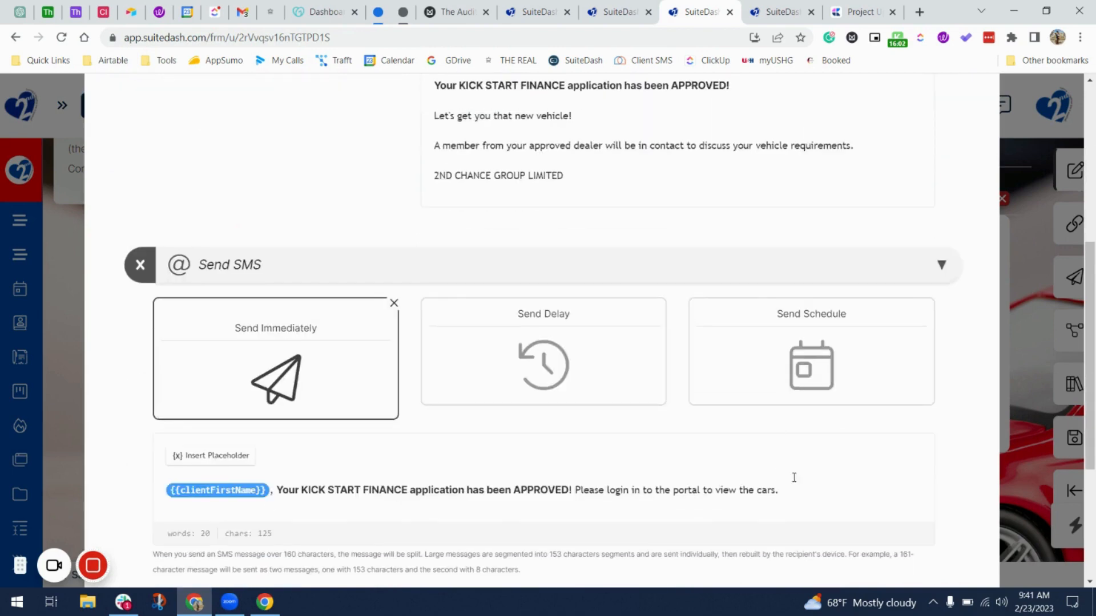
left_click_drag(797, 487, 756, 490)
type("red")
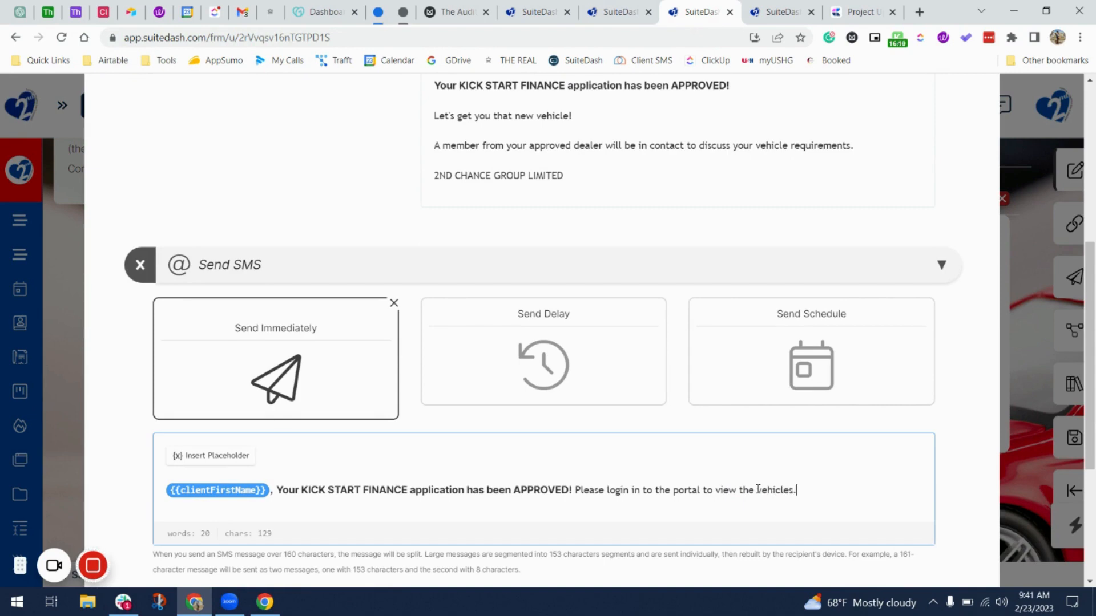
scroll(758, 490, "down", 2)
scroll(240, 479, "down", 2)
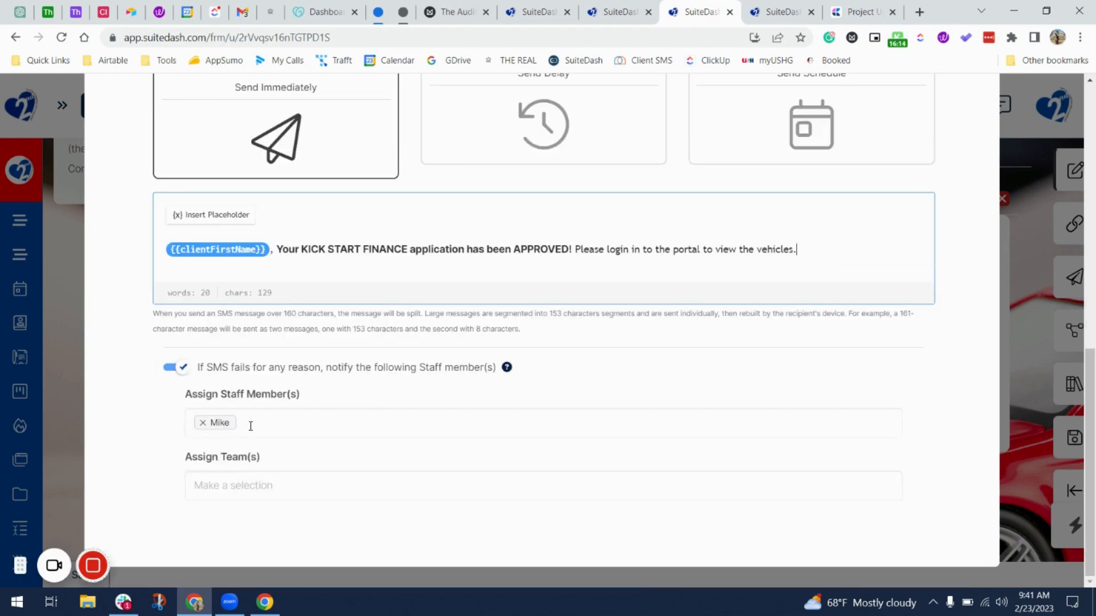
Step: Add a Remove from Circle(s) automation to the approval form and set it to remove the target from the Review circle
scroll(251, 426, "up", 2)
scroll(250, 426, "down", 1)
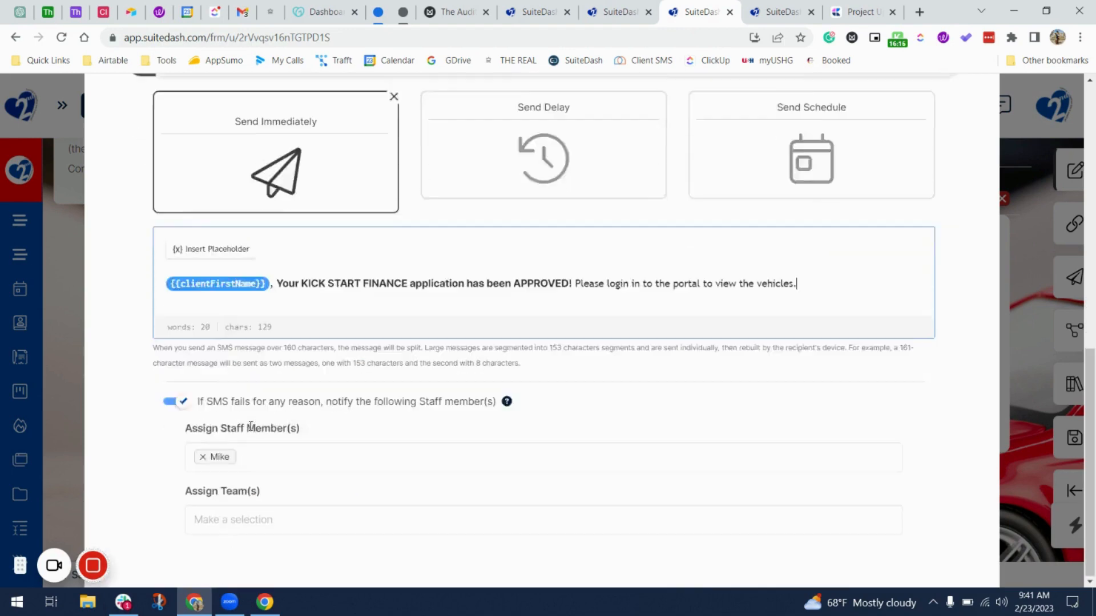
scroll(250, 426, "up", 3)
scroll(250, 426, "up", 5)
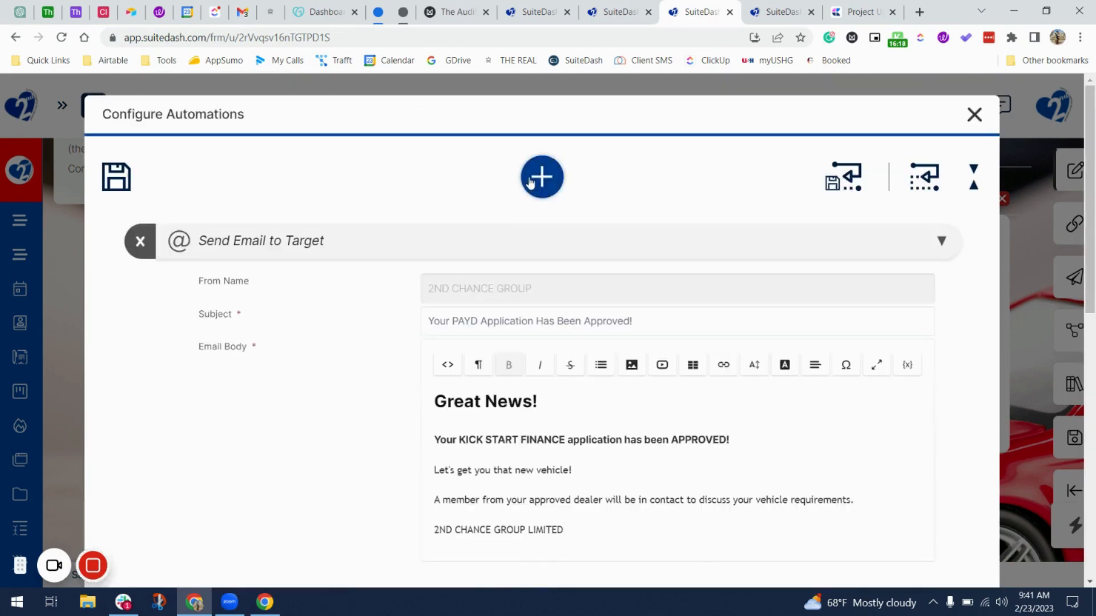
left_click(542, 174)
left_click(817, 337)
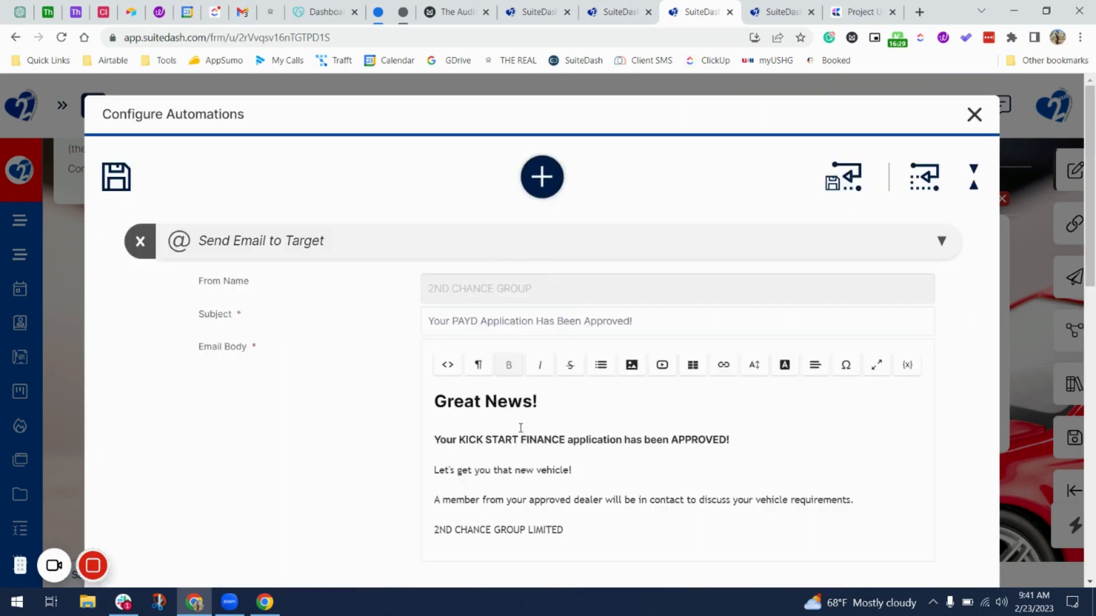
scroll(493, 386, "down", 3)
scroll(493, 386, "down", 10)
left_click(484, 465)
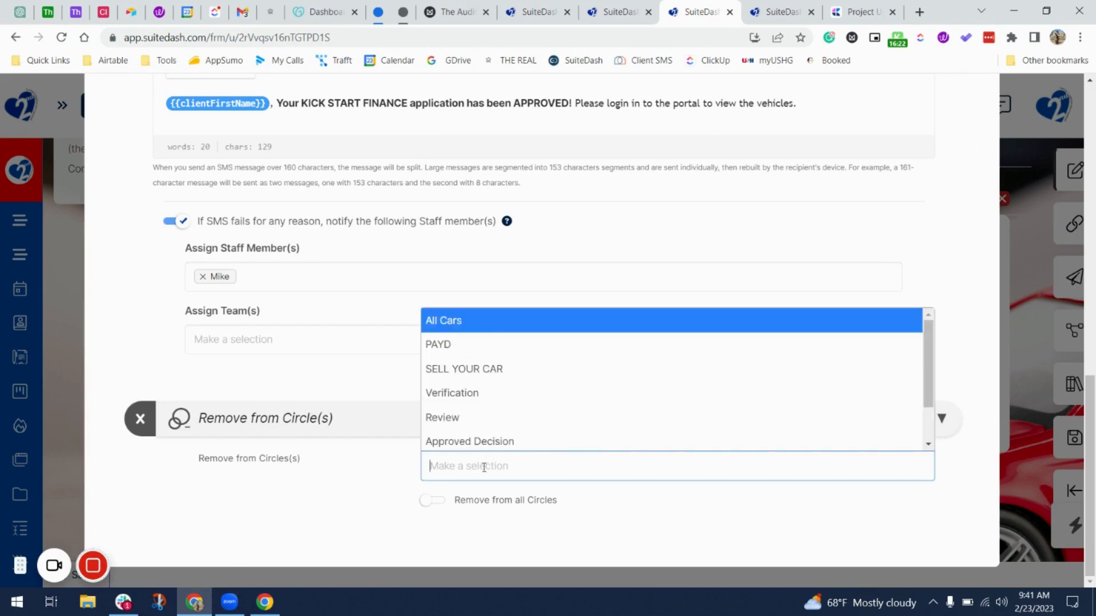
left_click(495, 415)
Step: Add an Add to Circle(s) automation that places the target in the Approved Decision circle
scroll(462, 399, "up", 15)
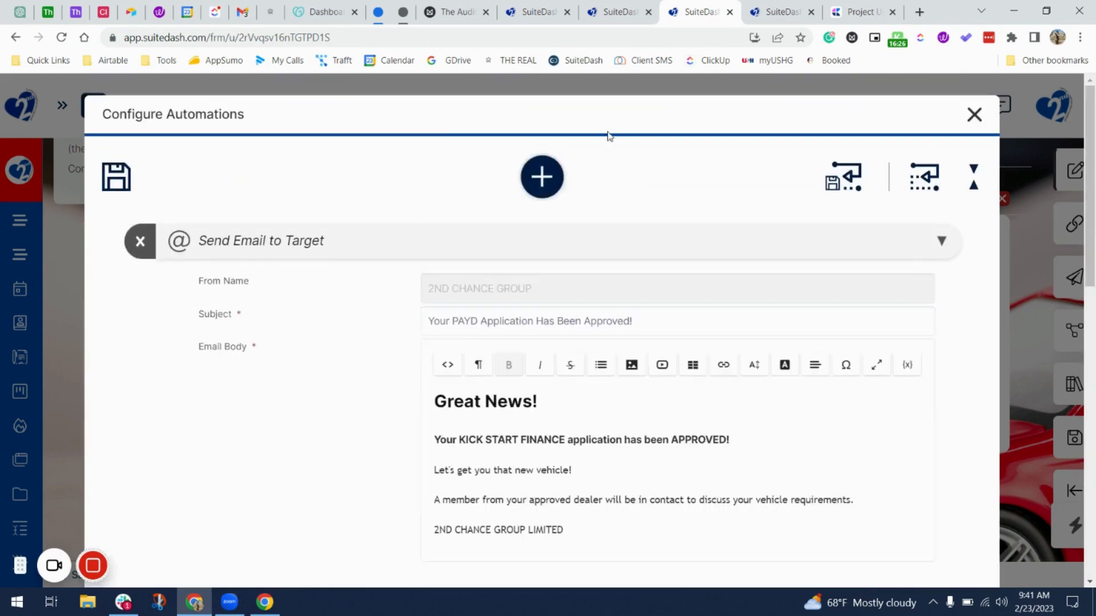
left_click(545, 167)
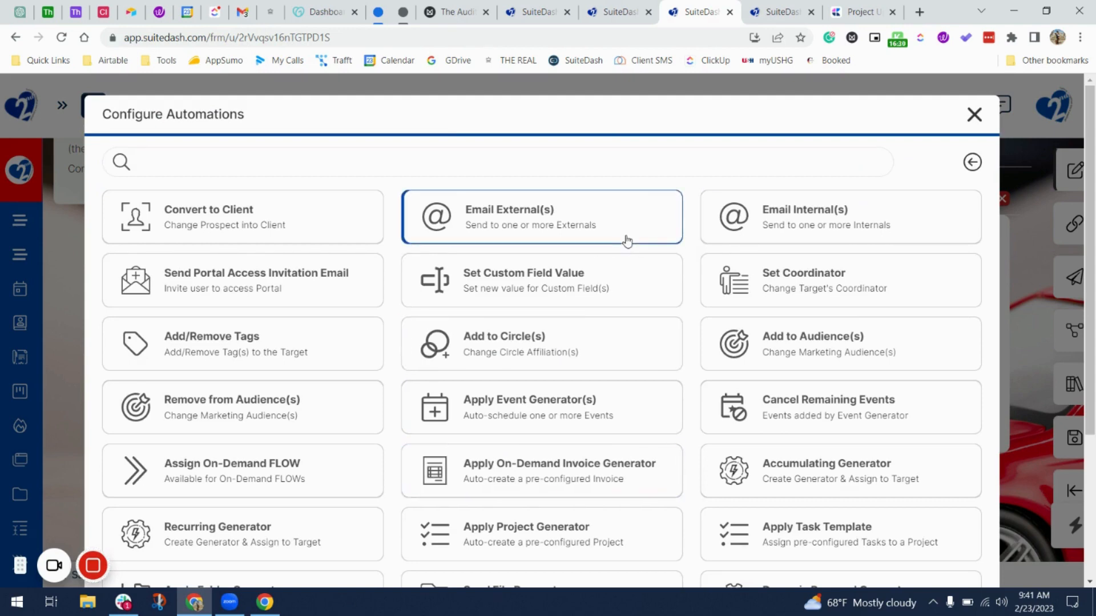
left_click(648, 174)
type("ci")
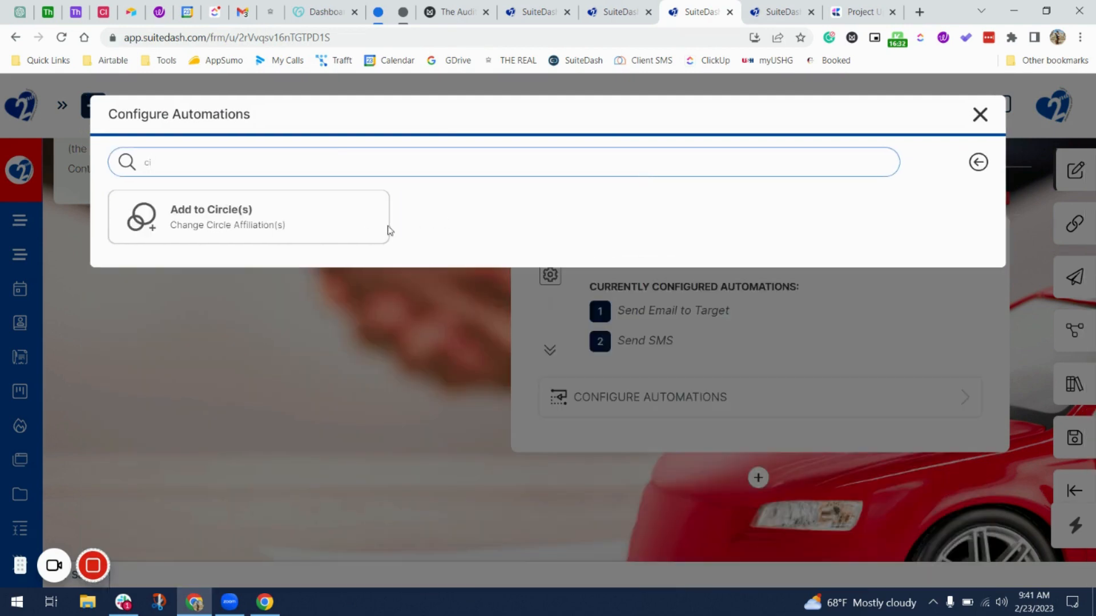
left_click(388, 228)
scroll(586, 384, "down", 10)
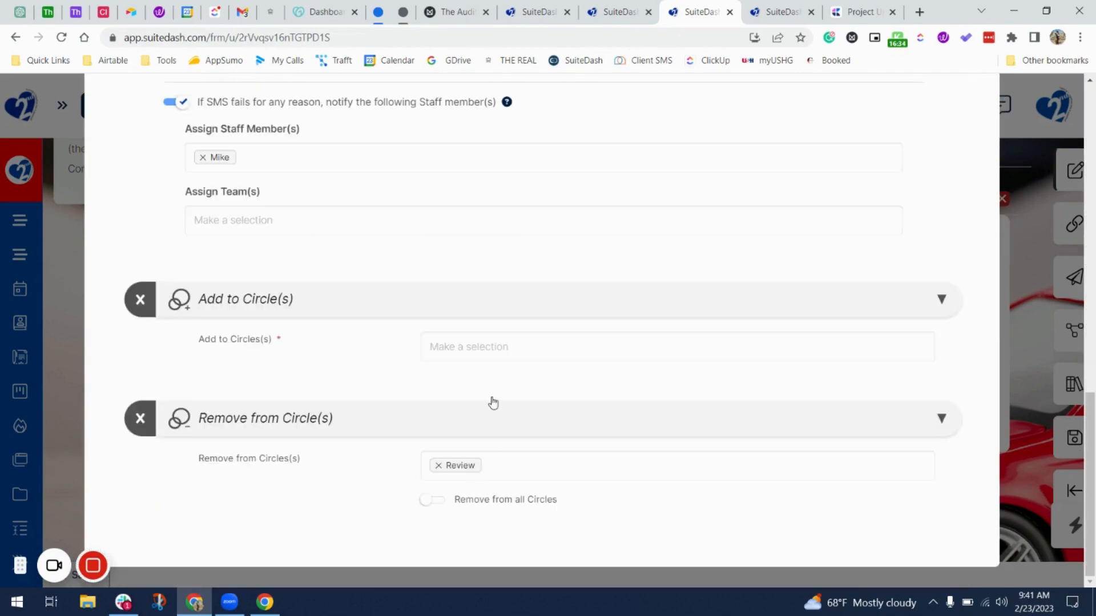
left_click(502, 348)
scroll(472, 437, "down", 1)
left_click(473, 440)
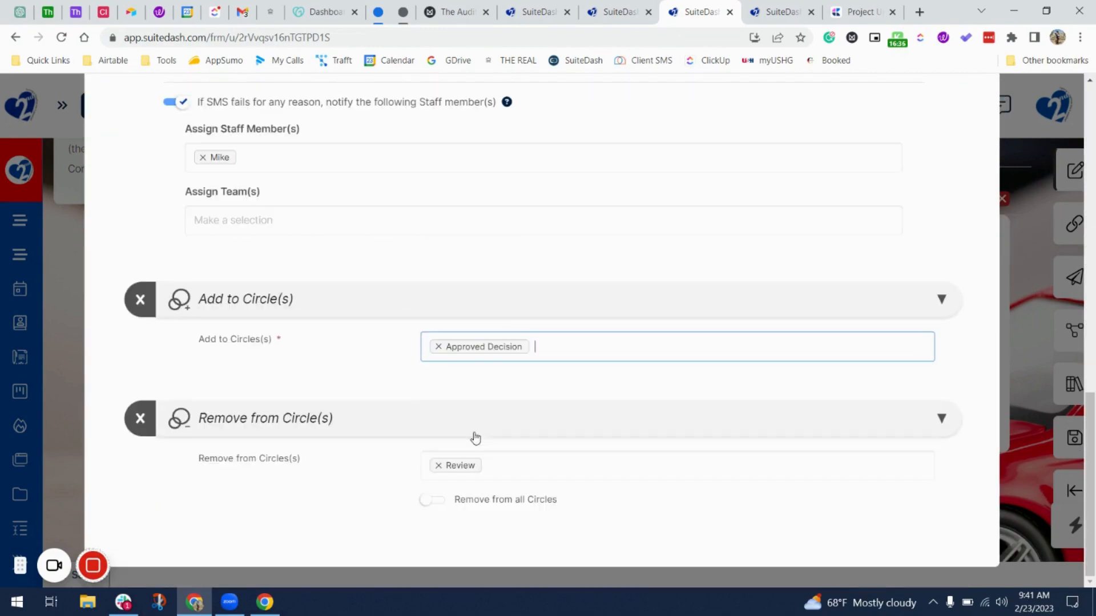
Step: Save the configured automations and save the KICK START FINANCE STAFF APPROVE form
scroll(374, 404, "up", 15)
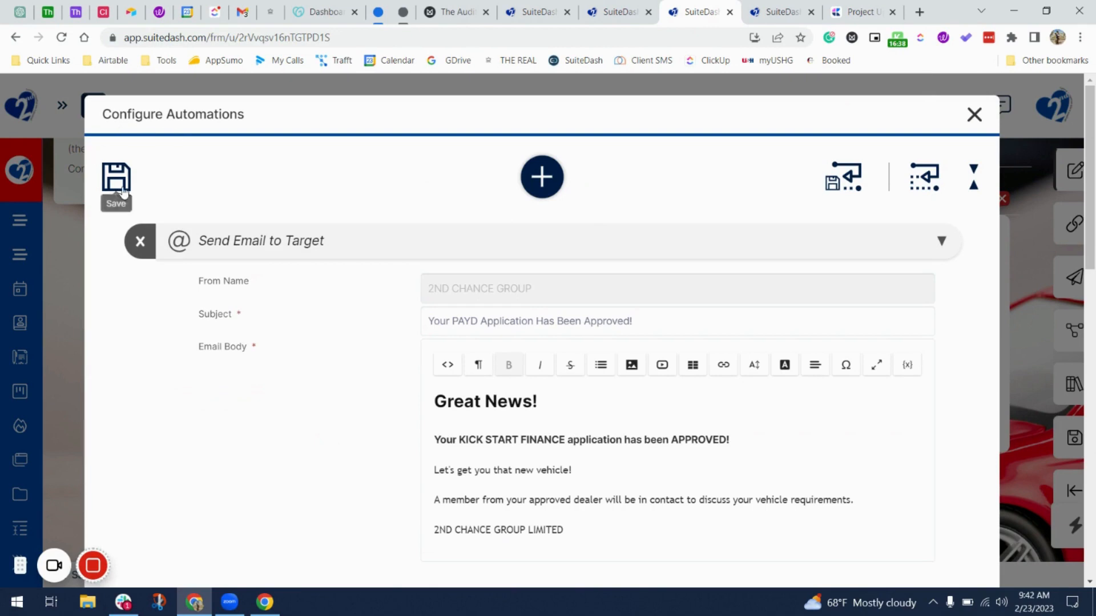
left_click(122, 192)
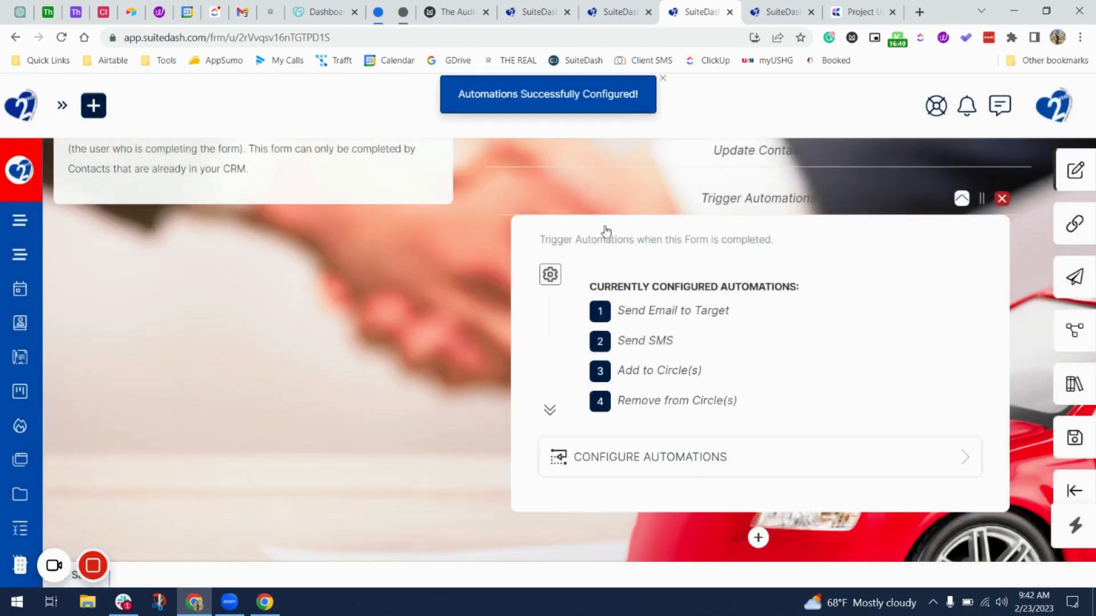
scroll(846, 296, "up", 15)
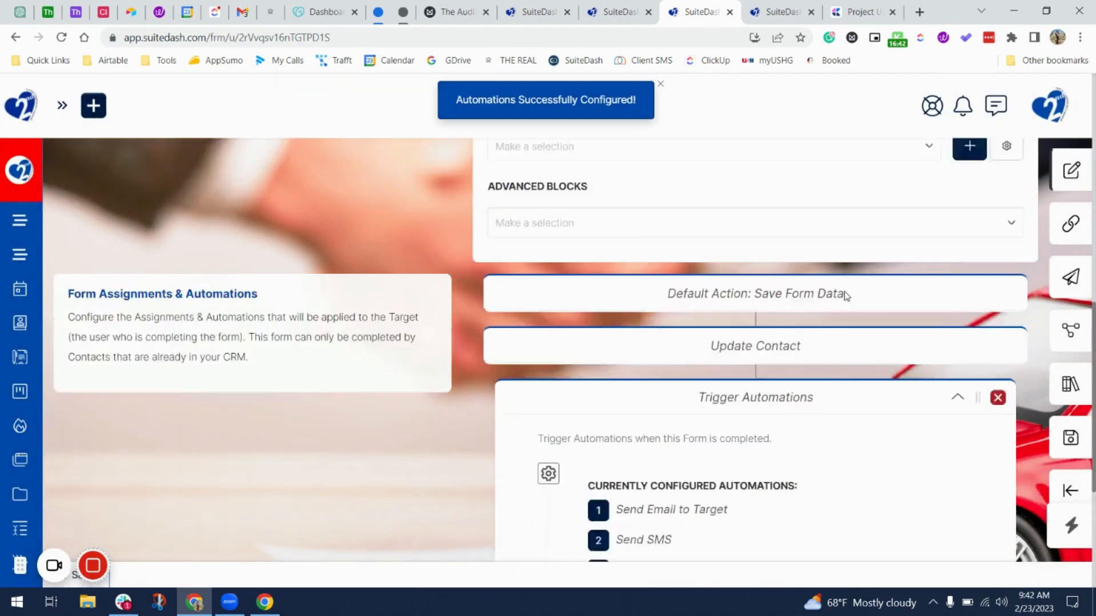
scroll(930, 435, "down", 4)
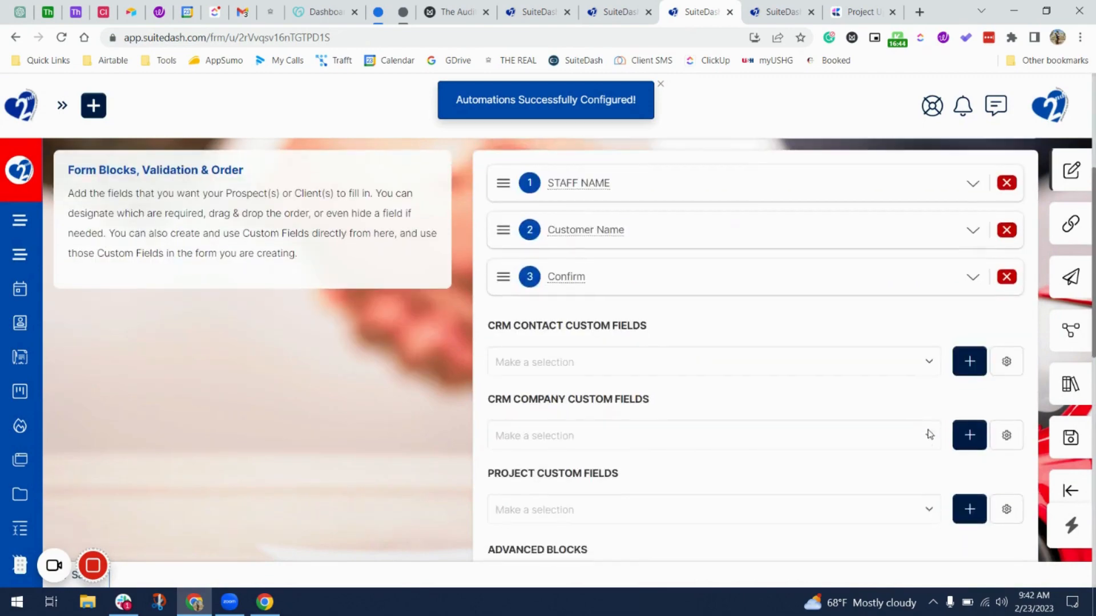
scroll(931, 435, "up", 4)
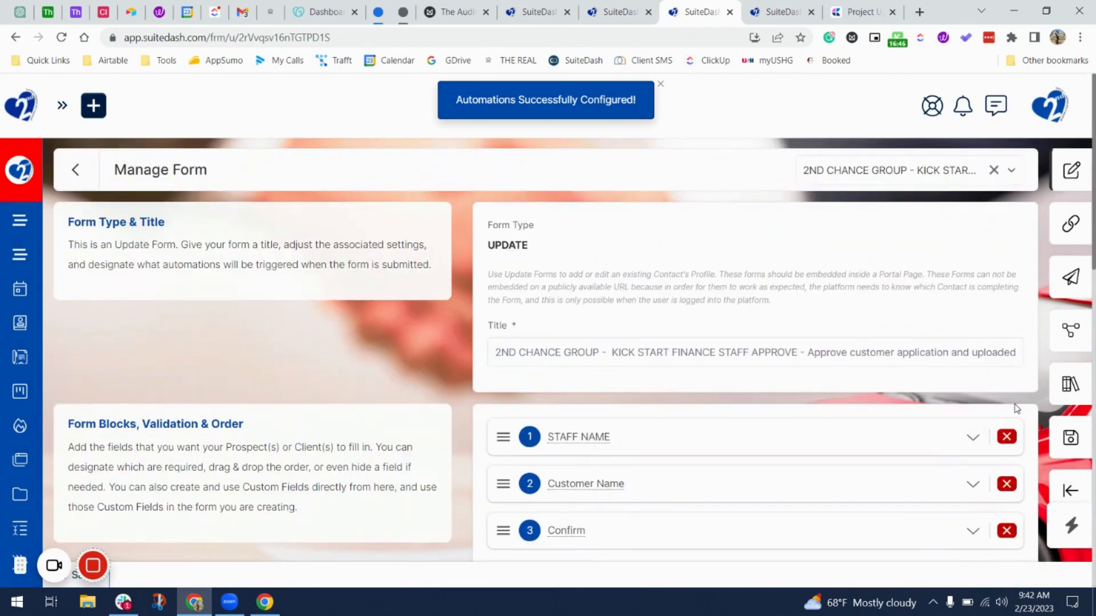
left_click(1070, 437)
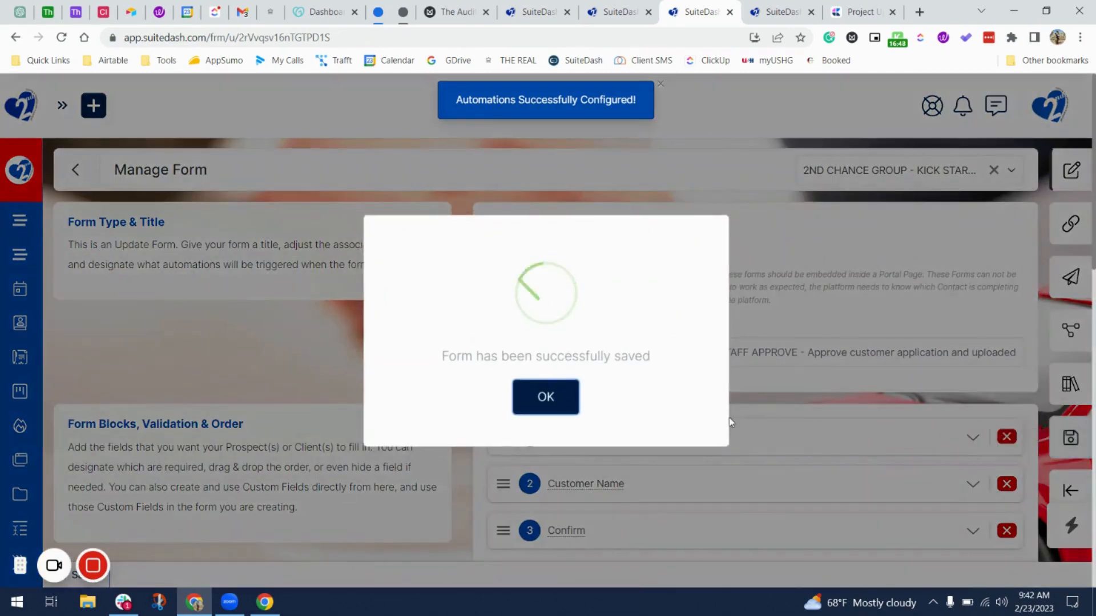
left_click(551, 410)
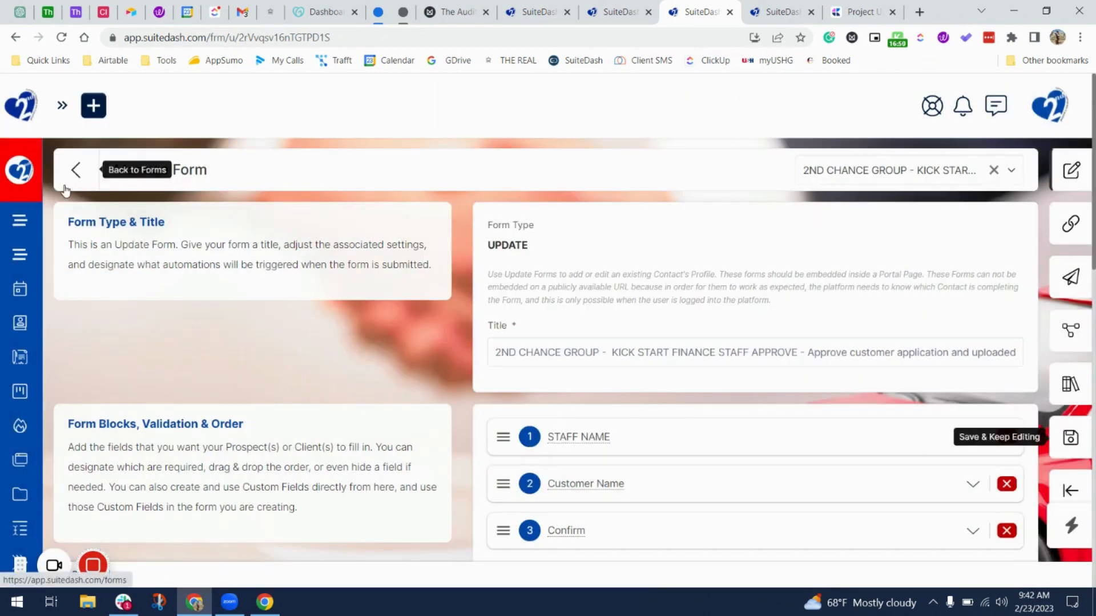
Step: Try to open the staff more-info form by searching the form list for "info"
left_click(868, 170)
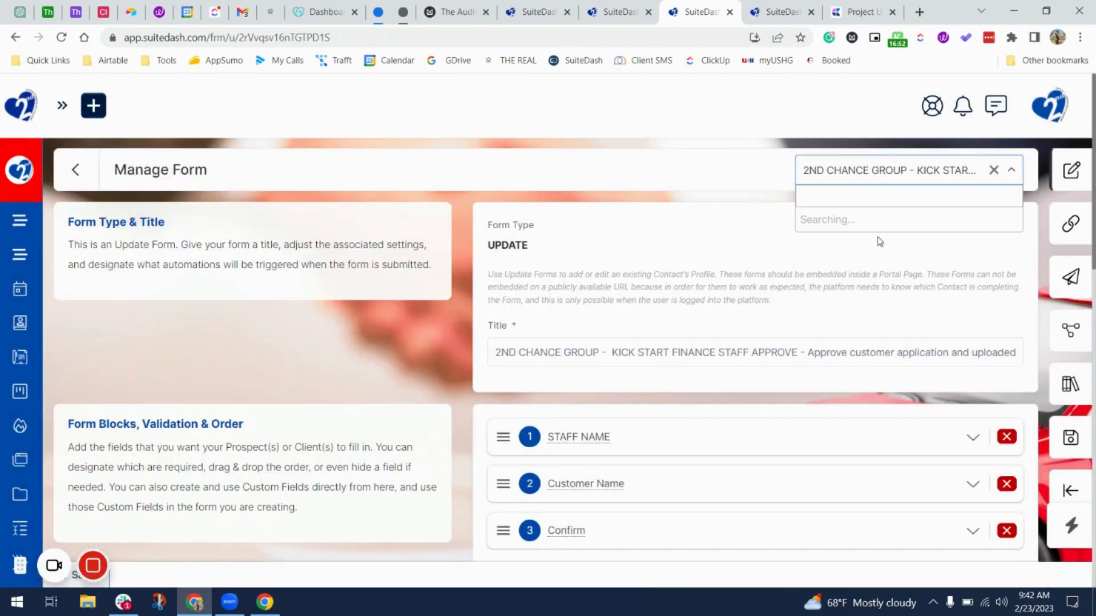
scroll(882, 251, "down", 3)
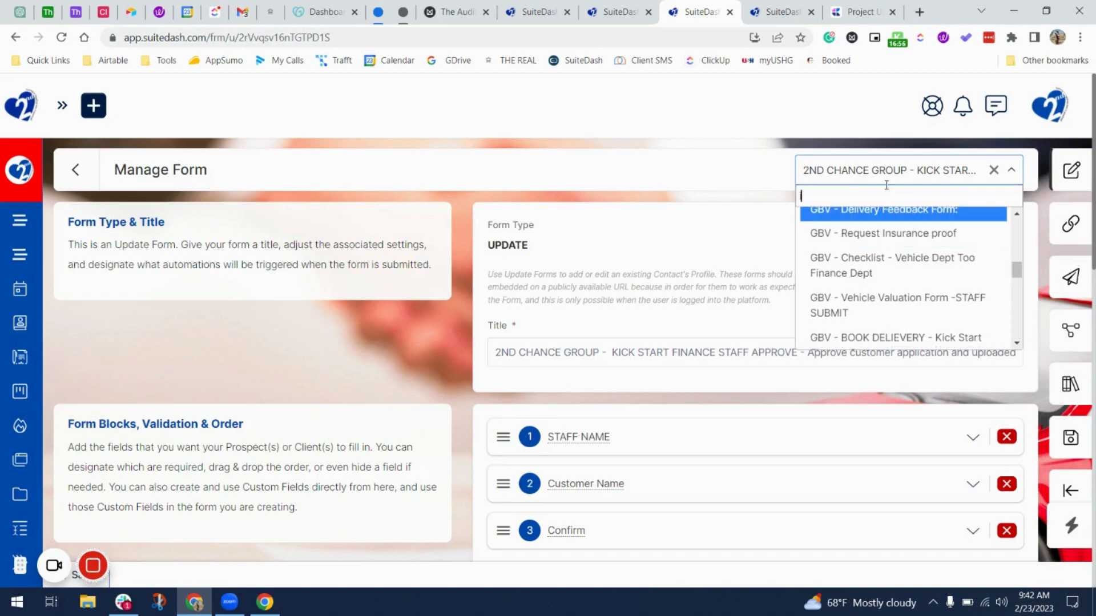
type("info")
key("Return")
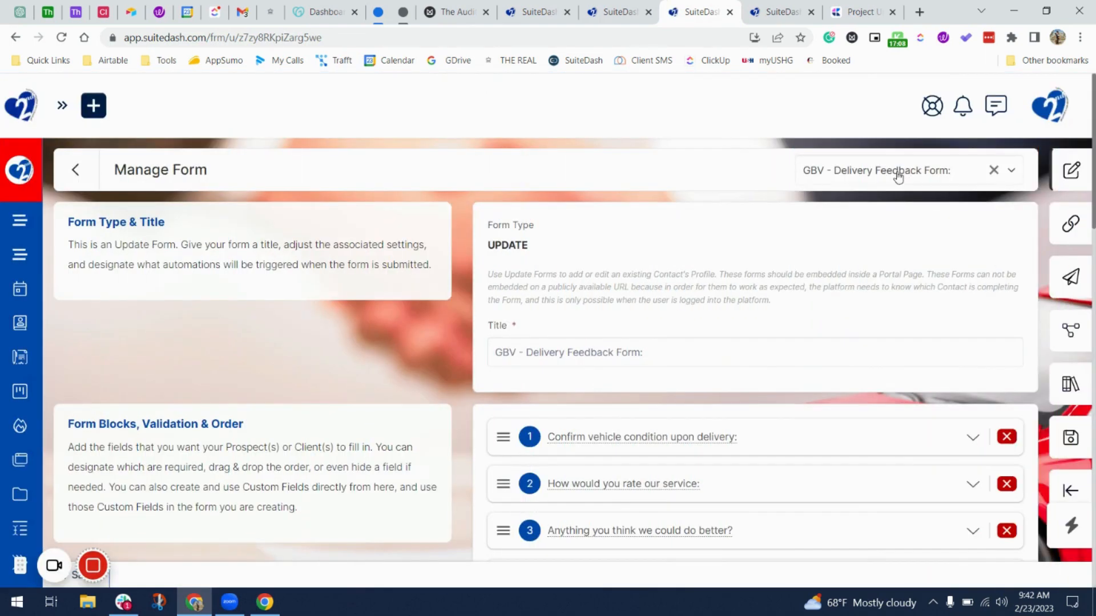
Step: Open the "2ND CHANCE GROUP - KICK START FINANCE STAFF MORE INFO" form for editing
left_click(897, 170)
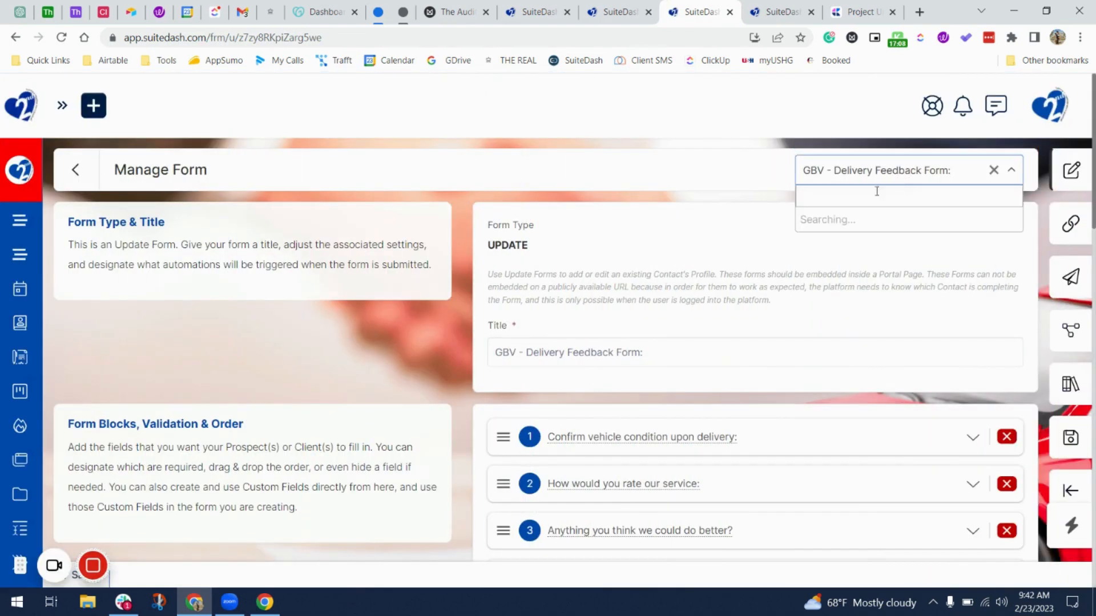
scroll(882, 264, "down", 3)
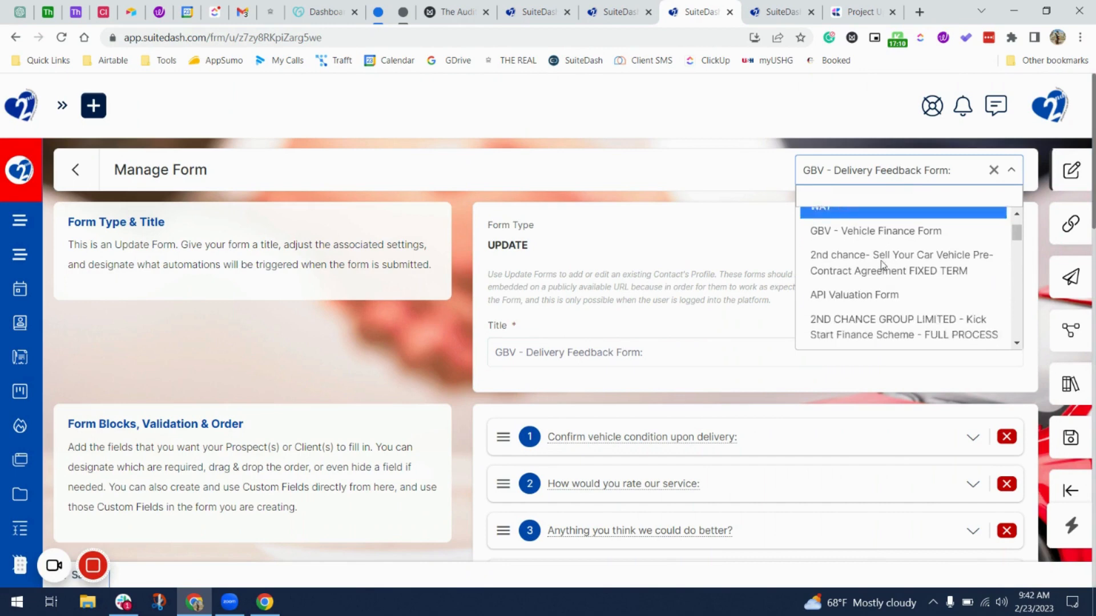
scroll(882, 263, "down", 8)
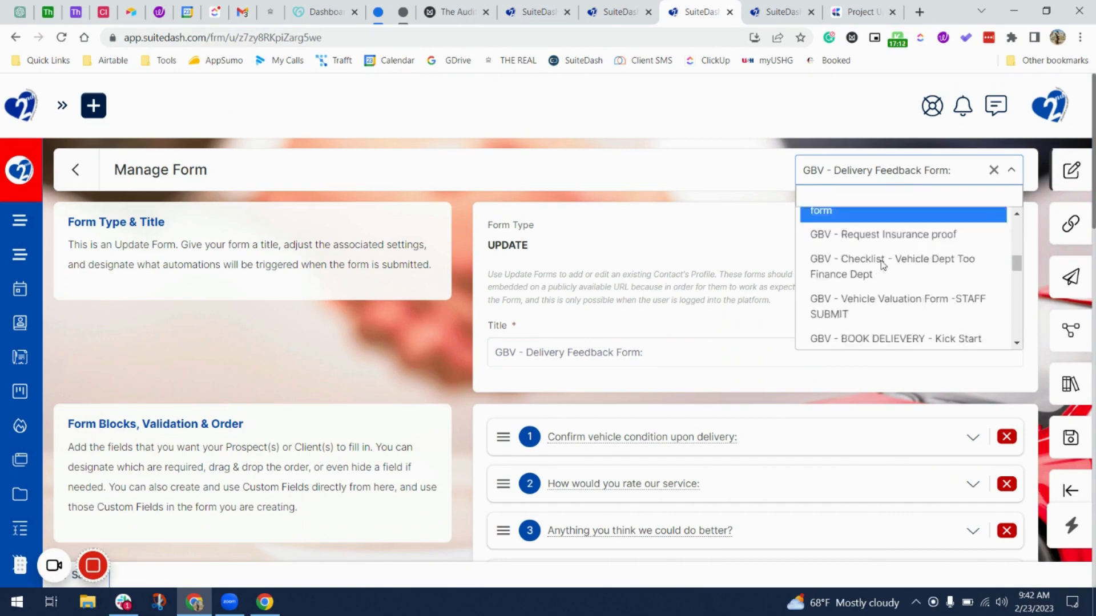
scroll(882, 263, "down", 5)
left_click(882, 264)
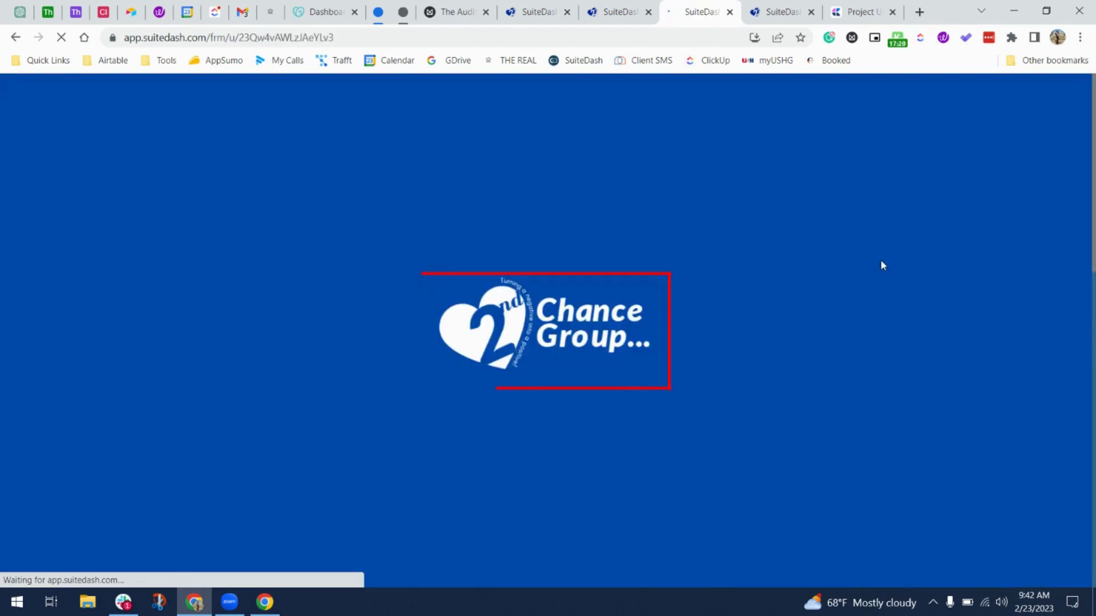
mouse_move(92, 567)
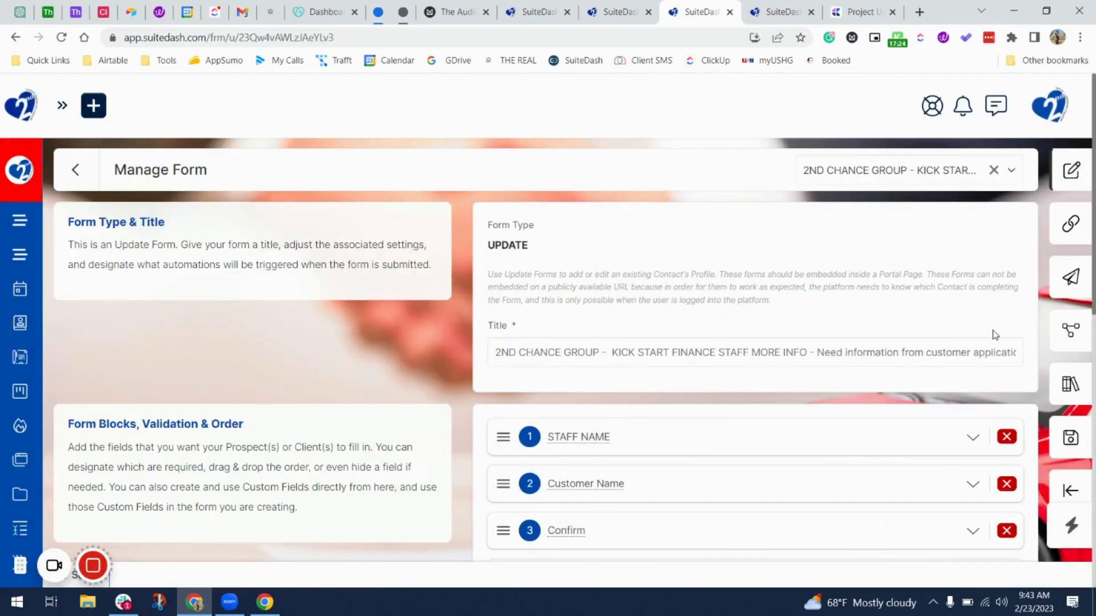
Step: Make the STAFF NAME and Customer Name fields required in the MORE INFO form
scroll(930, 416, "down", 4)
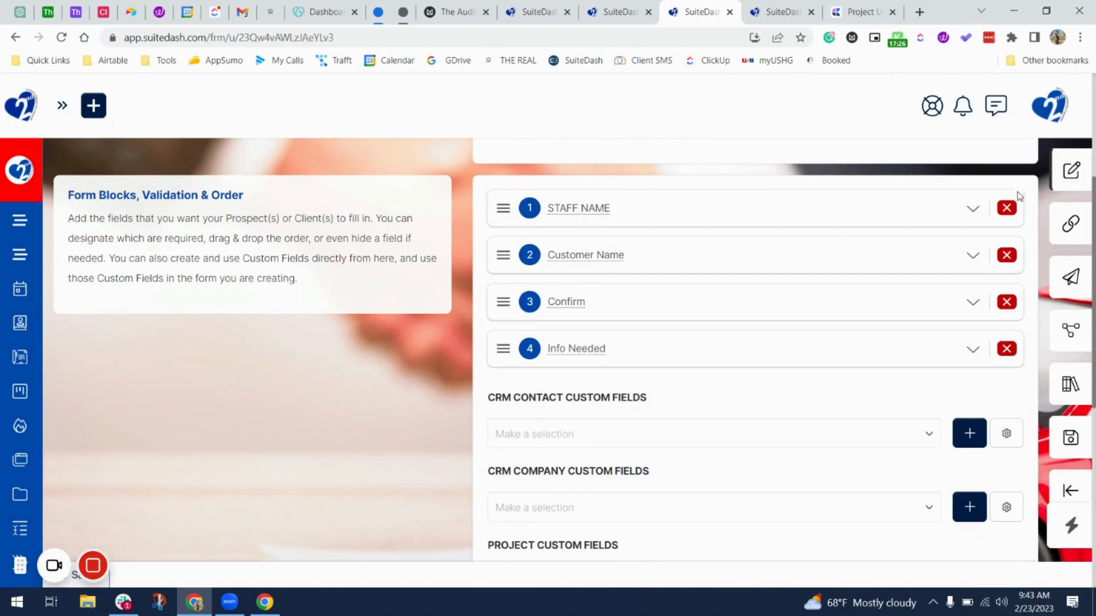
left_click(972, 209)
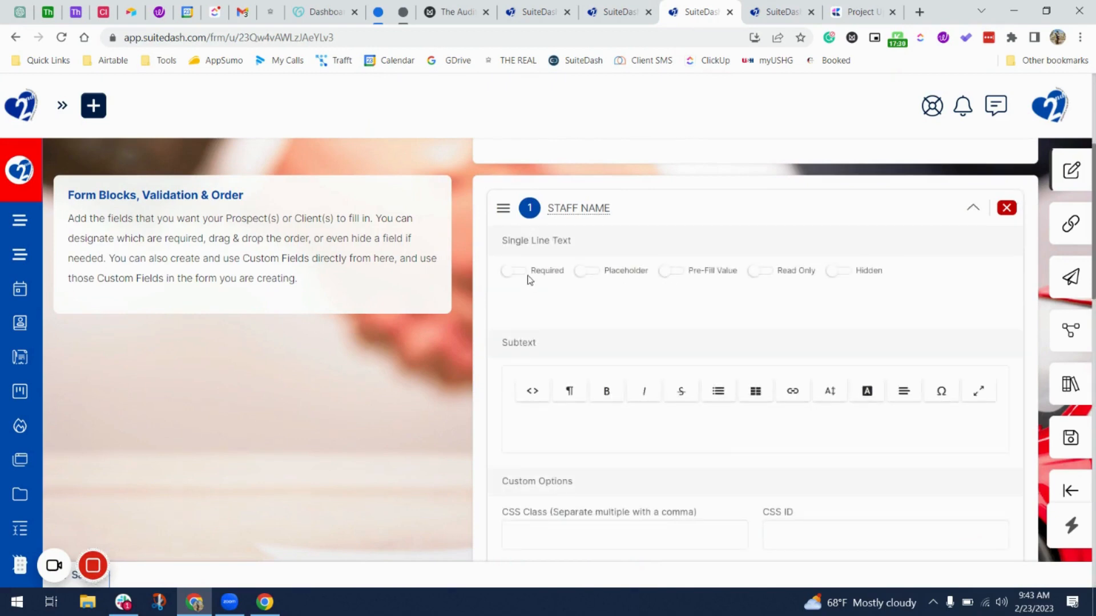
left_click(527, 274)
left_click(972, 209)
left_click(972, 257)
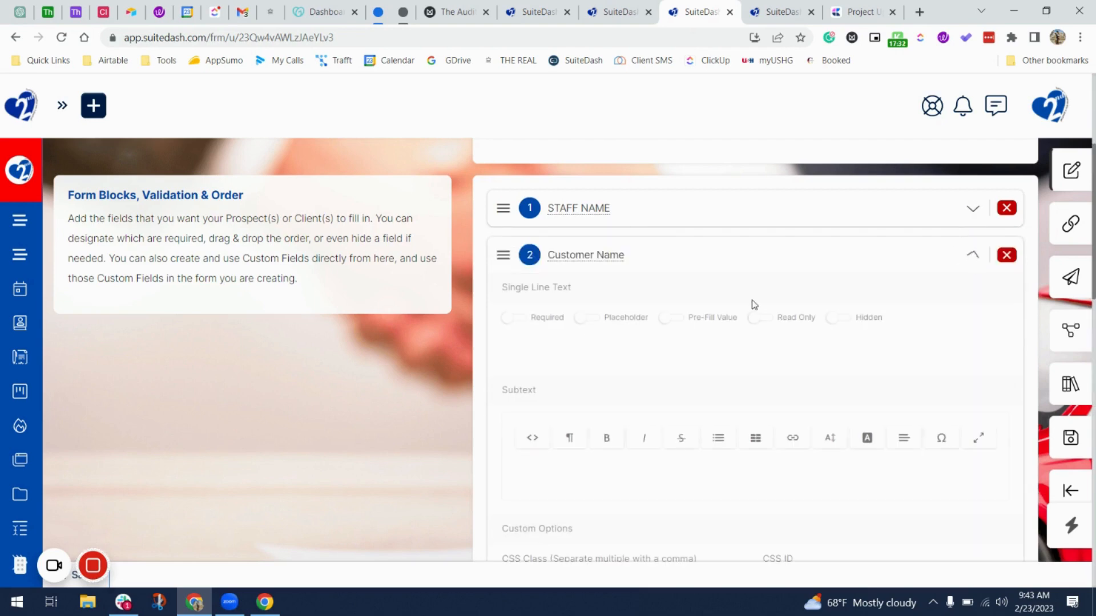
left_click(512, 319)
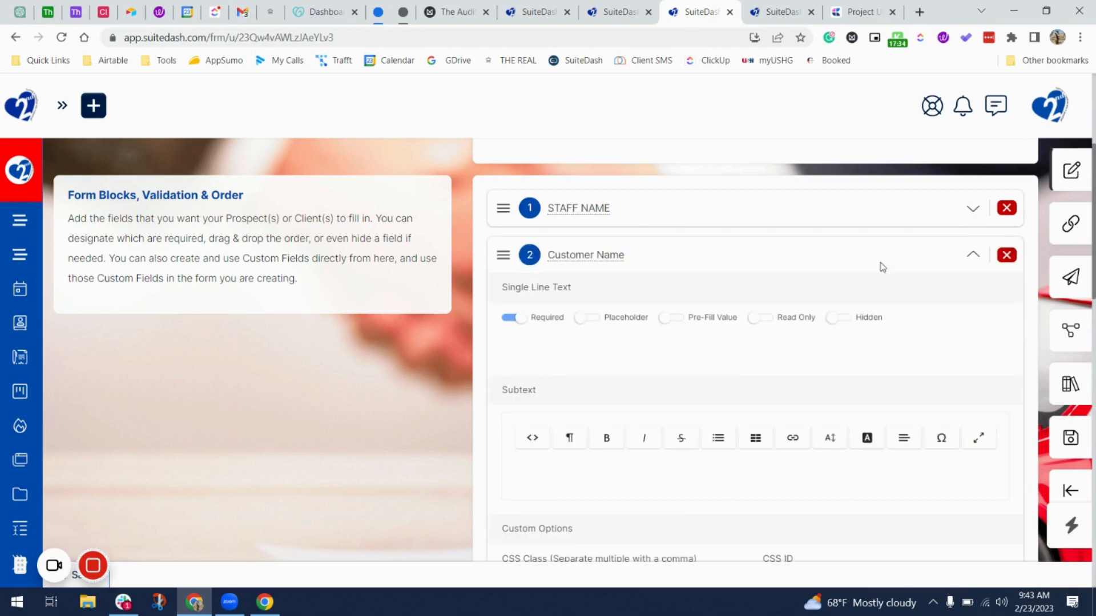
left_click(973, 255)
Step: Delete the Confirm field from the form and make the Info Needed field required
left_click(972, 302)
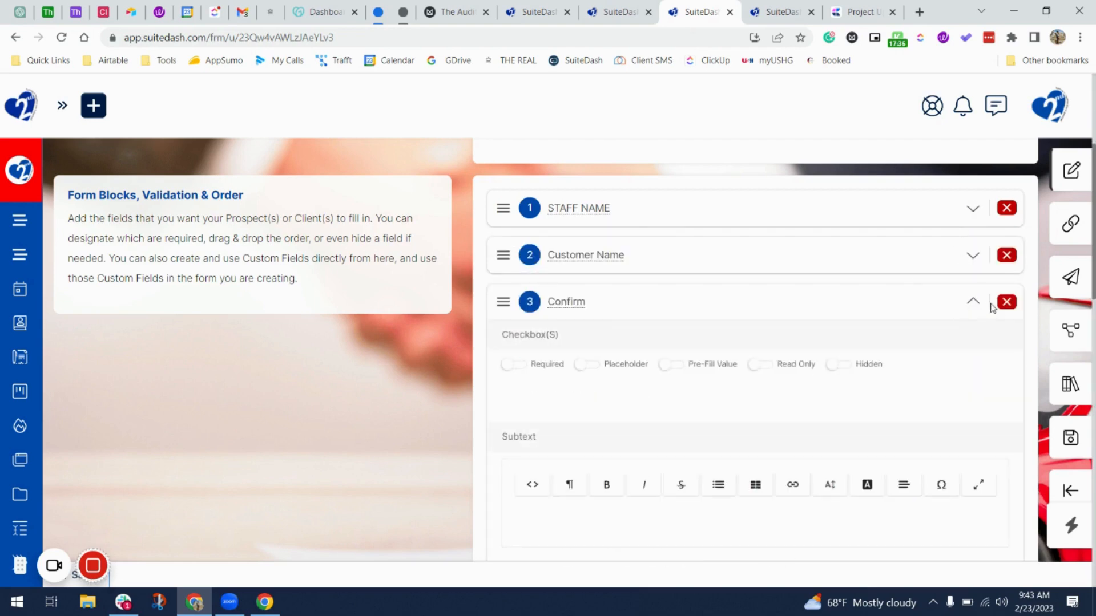
left_click(1006, 301)
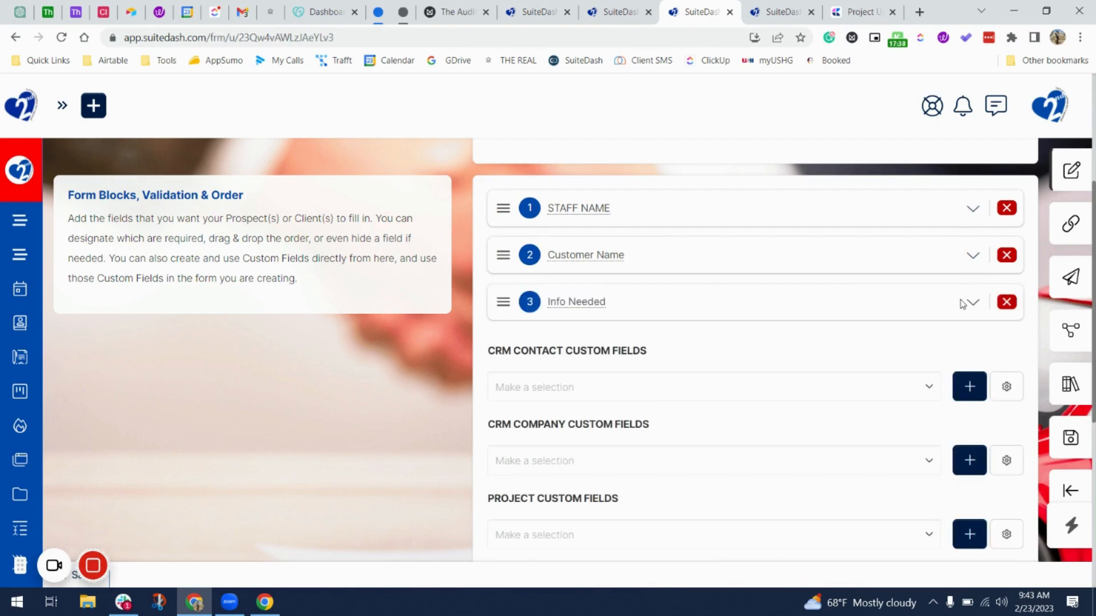
left_click(971, 303)
scroll(607, 424, "down", 1)
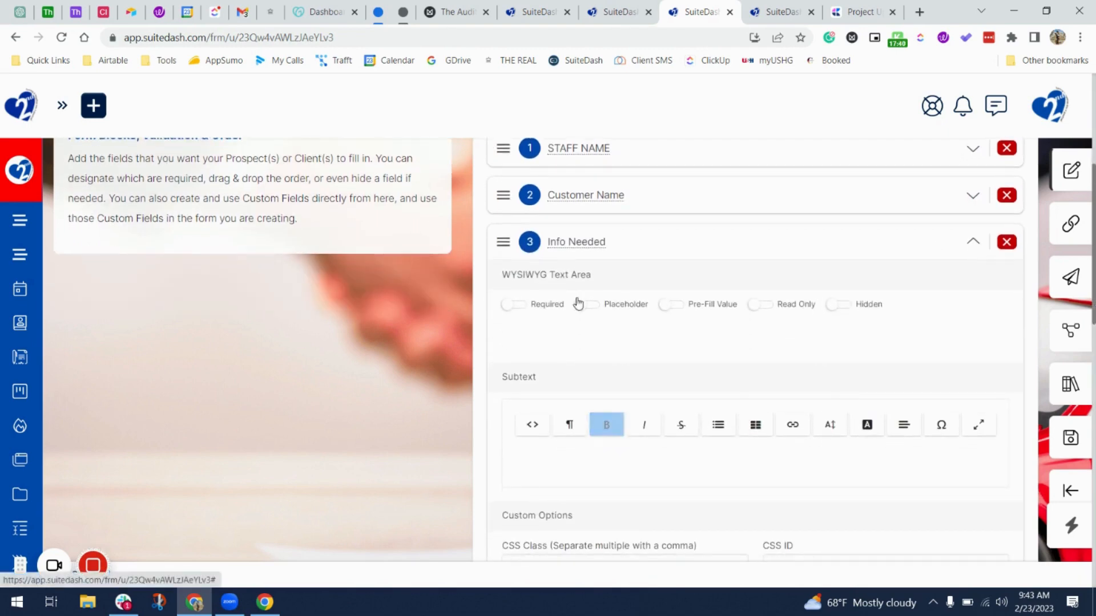
left_click(515, 305)
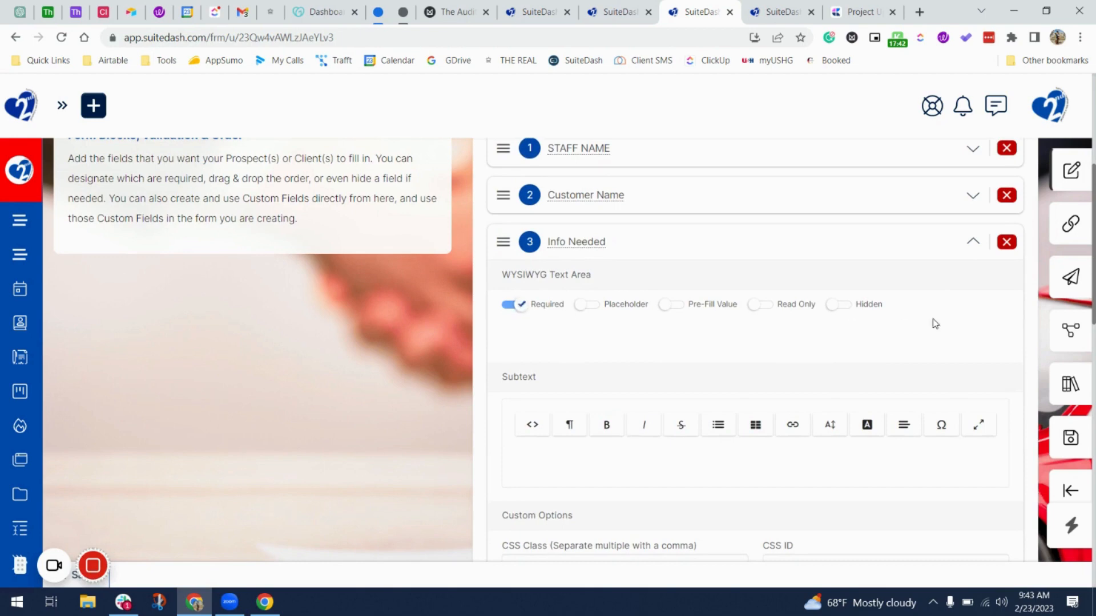
Step: Open the configuration of the Trigger Automations action in the MORE INFO form
scroll(935, 324, "down", 15)
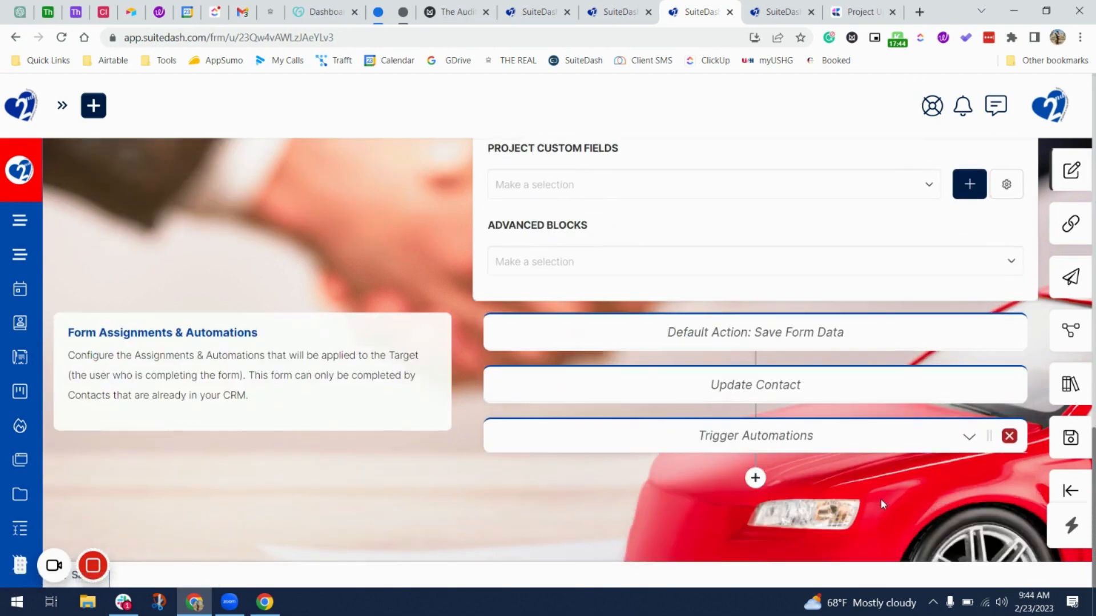
left_click(972, 436)
scroll(782, 489, "down", 3)
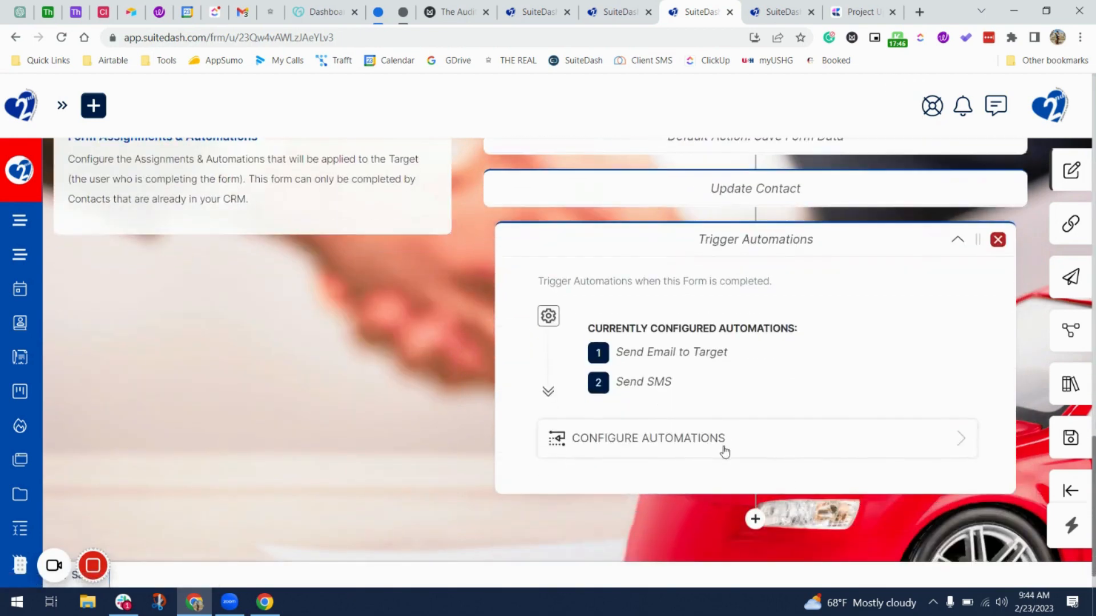
left_click(722, 446)
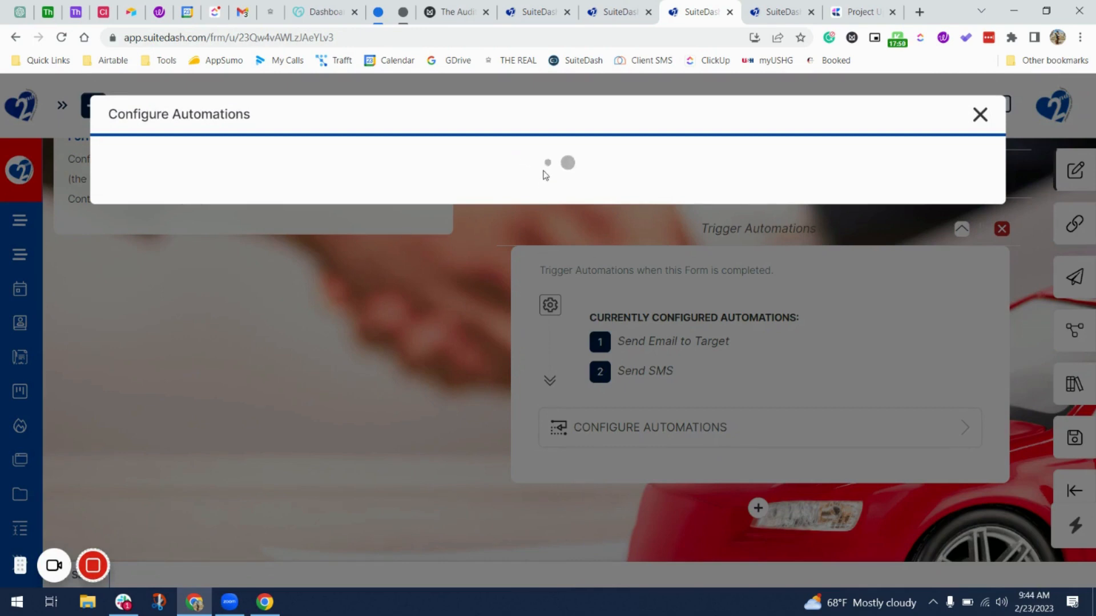
scroll(540, 348, "down", 1)
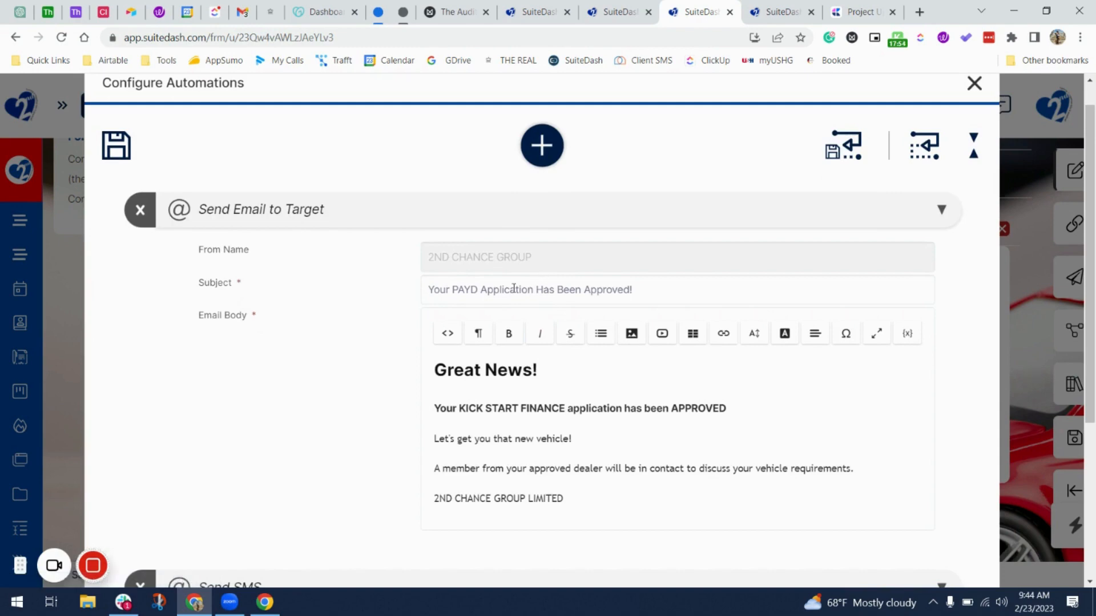
Step: Prefix the subject of the Send Email to Target automation with "Action Required:"
left_click(425, 291)
type("Action R")
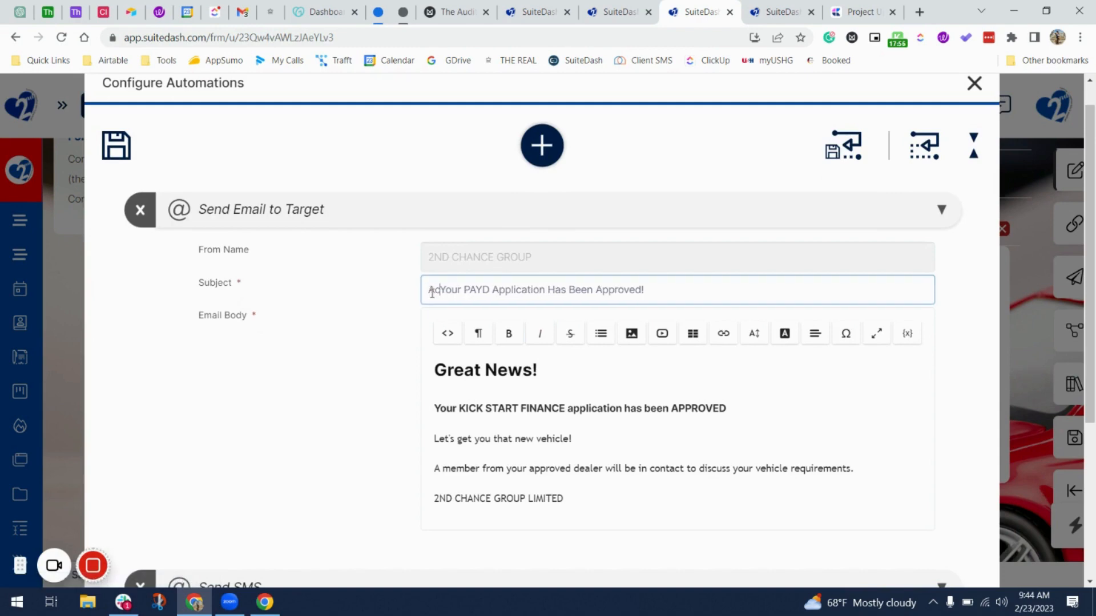
type("equired:")
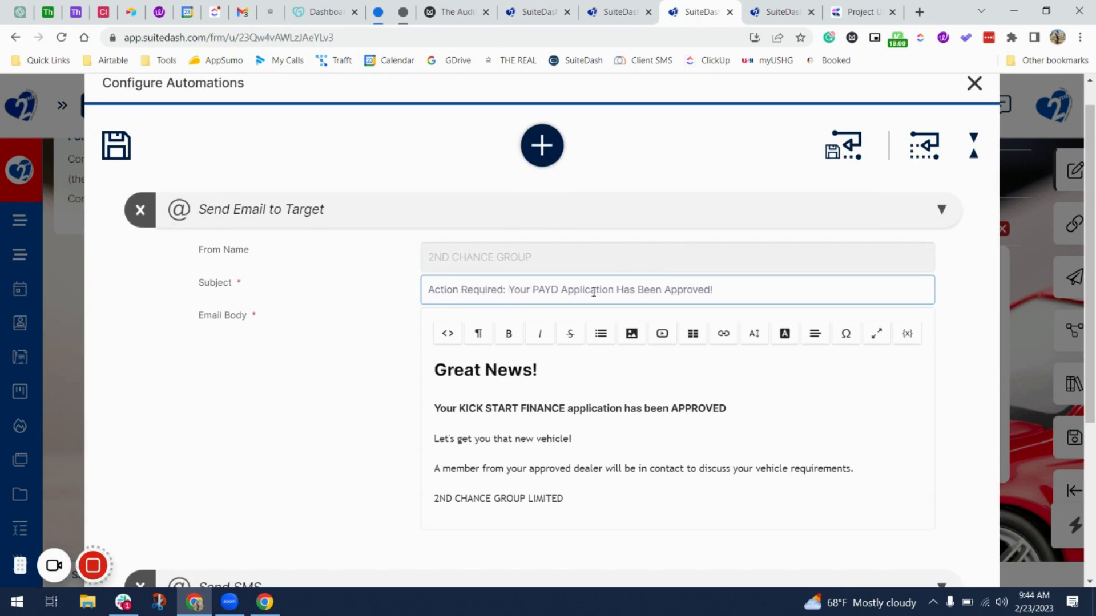
Step: Replace the subject's approval wording with "More Information is needed for Your PAYD Application" after the "Action Required:" prefix
left_click_drag(617, 291, 705, 300)
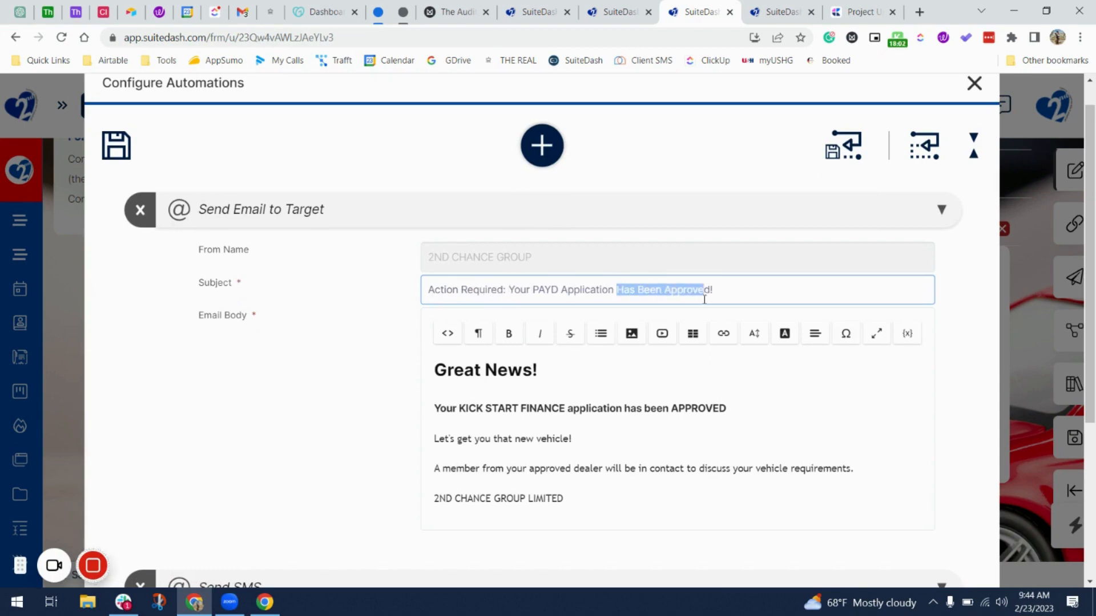
key("BackSpace")
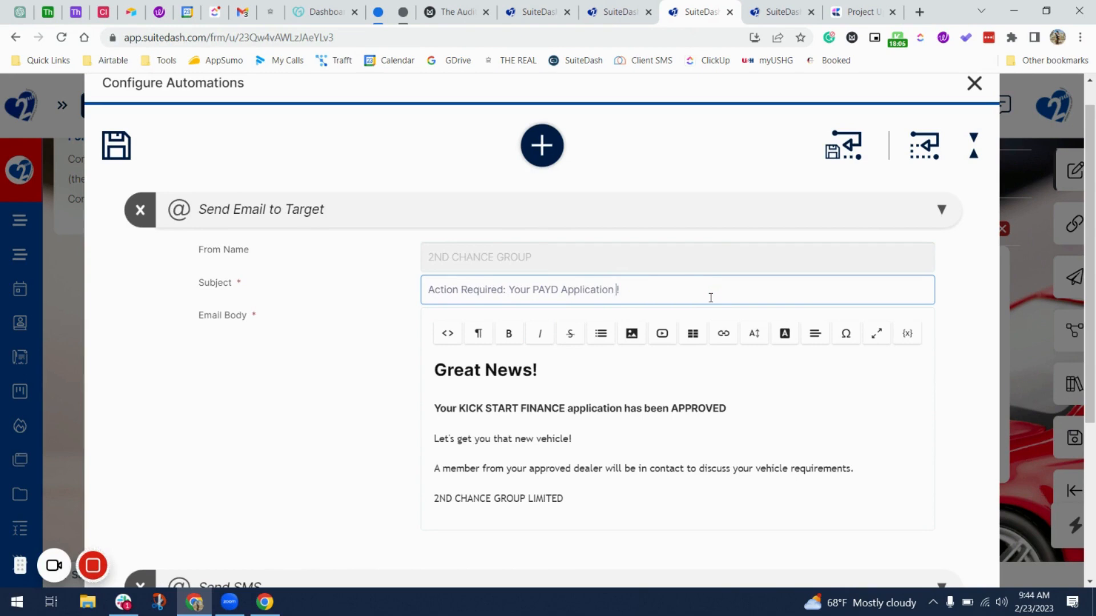
type("nee")
key("BackSpace")
double_click(521, 289)
type("We")
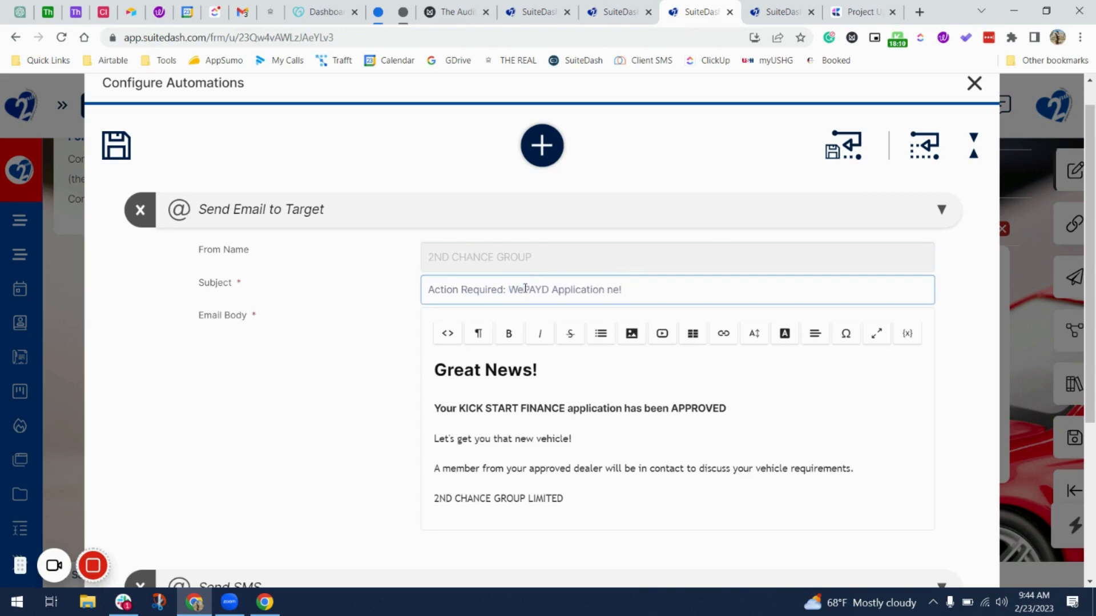
key("BackSpace")
key("BackSpace")
type("More info")
key("BackSpace")
key("BackSpace")
key("BackSpace")
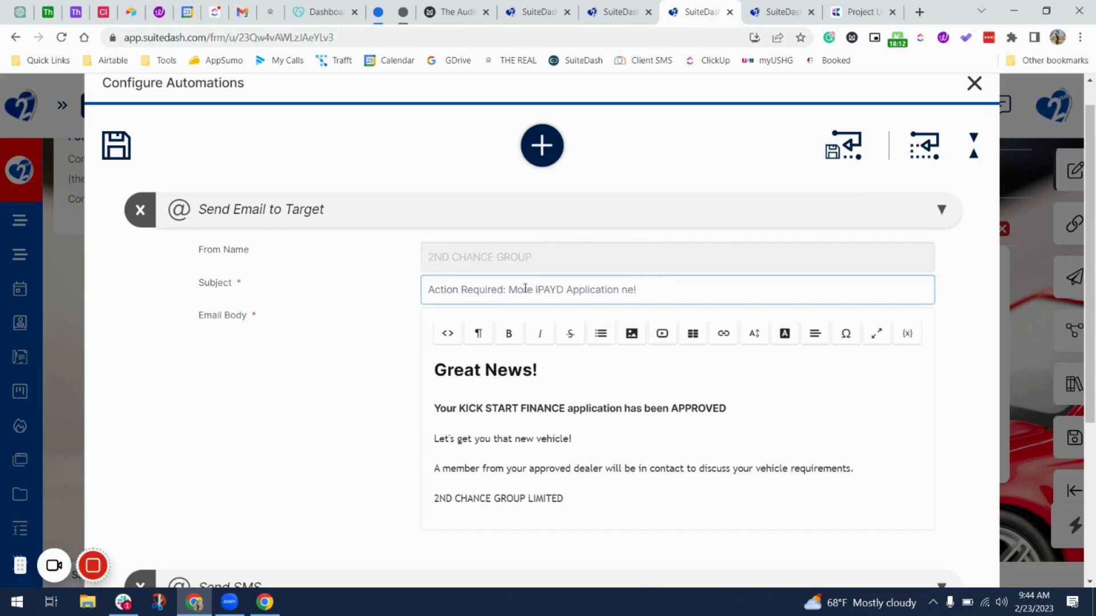
key("BackSpace")
type("Inf")
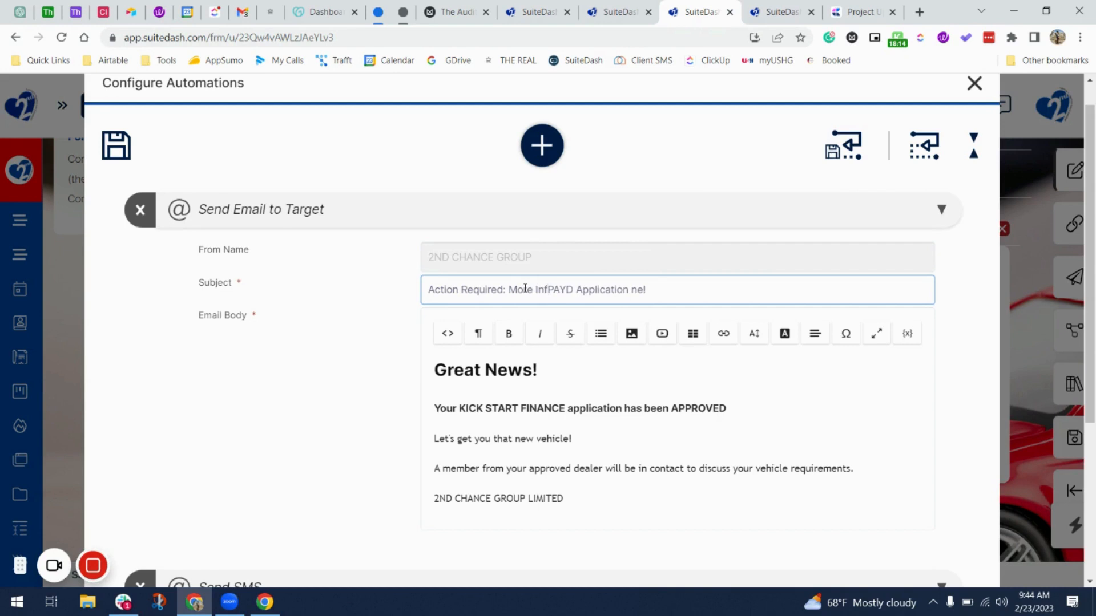
type("ormatio nis")
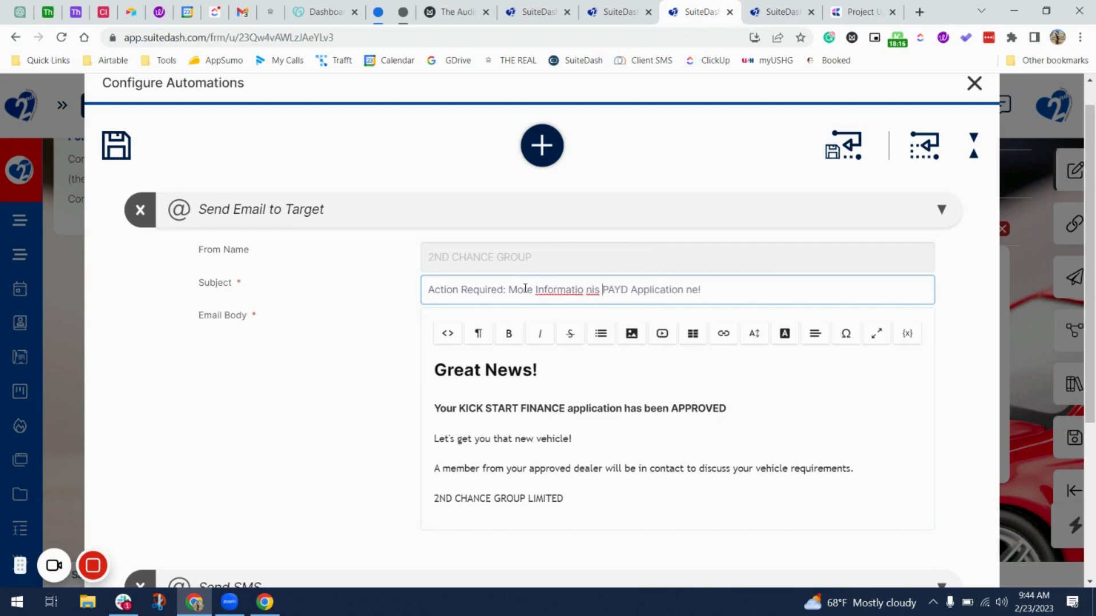
key("BackSpace")
key("BackSpace")
key("BackSpace")
key("BackSpace")
key("BackSpace")
type("n is N")
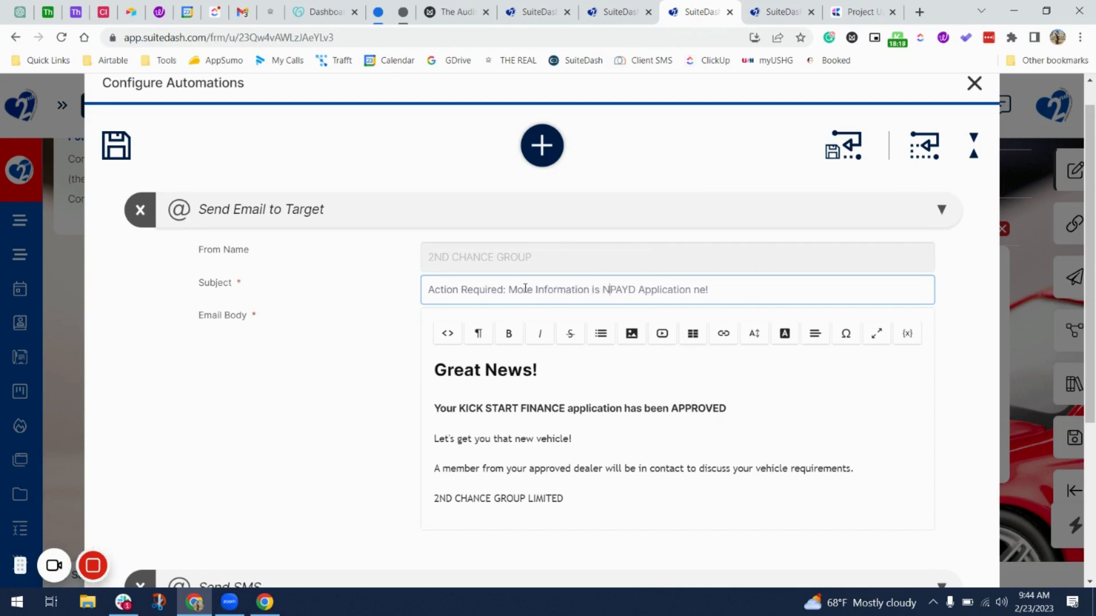
key("BackSpace")
type("needed ")
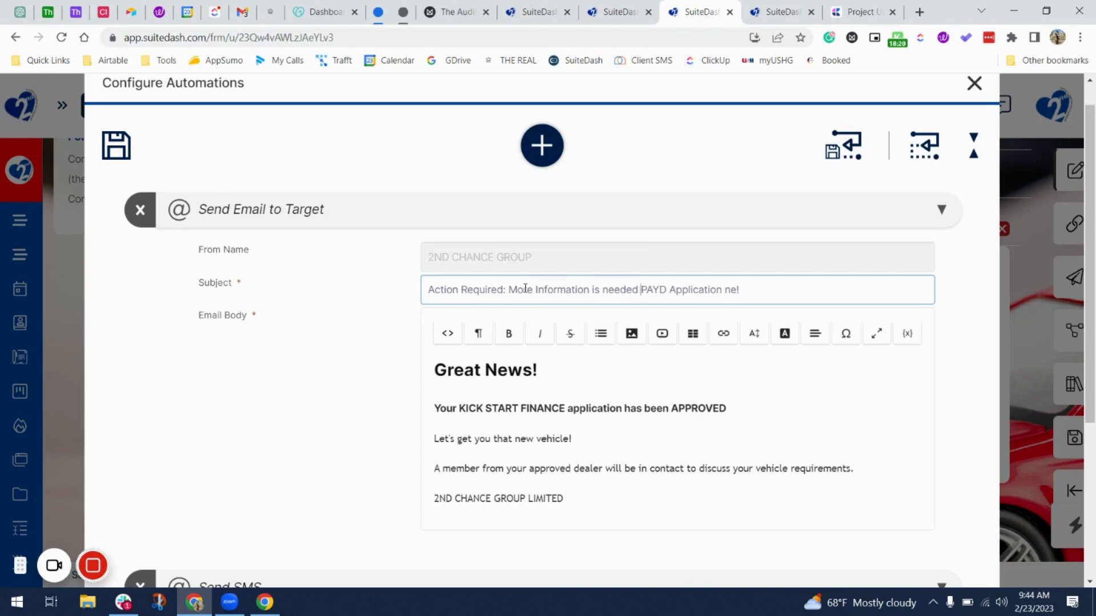
type("for yo")
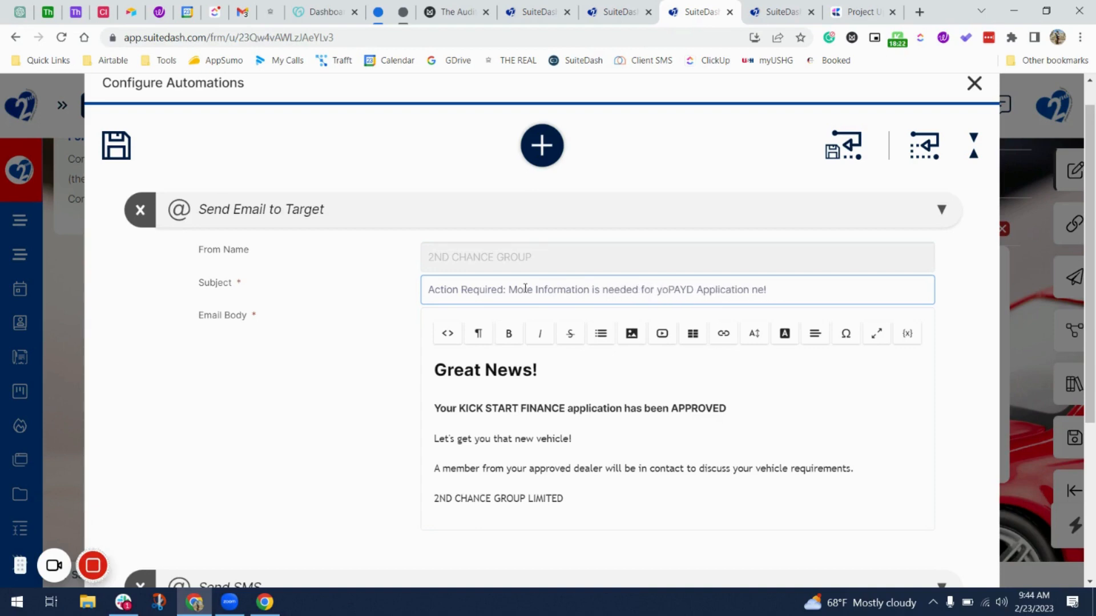
key("BackSpace")
key("BackSpace")
type("Your")
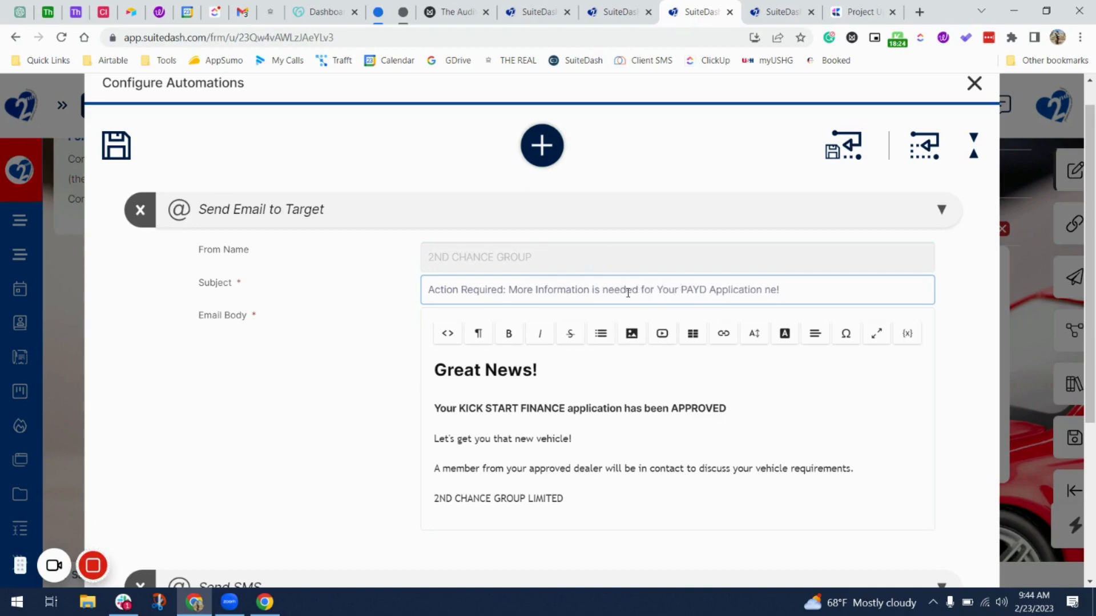
Step: Shorten and capitalise the email subject to read "Action Required: Information Is Needed For Your PAYD Application!"
left_click(609, 289)
key("BackSpace")
type("N")
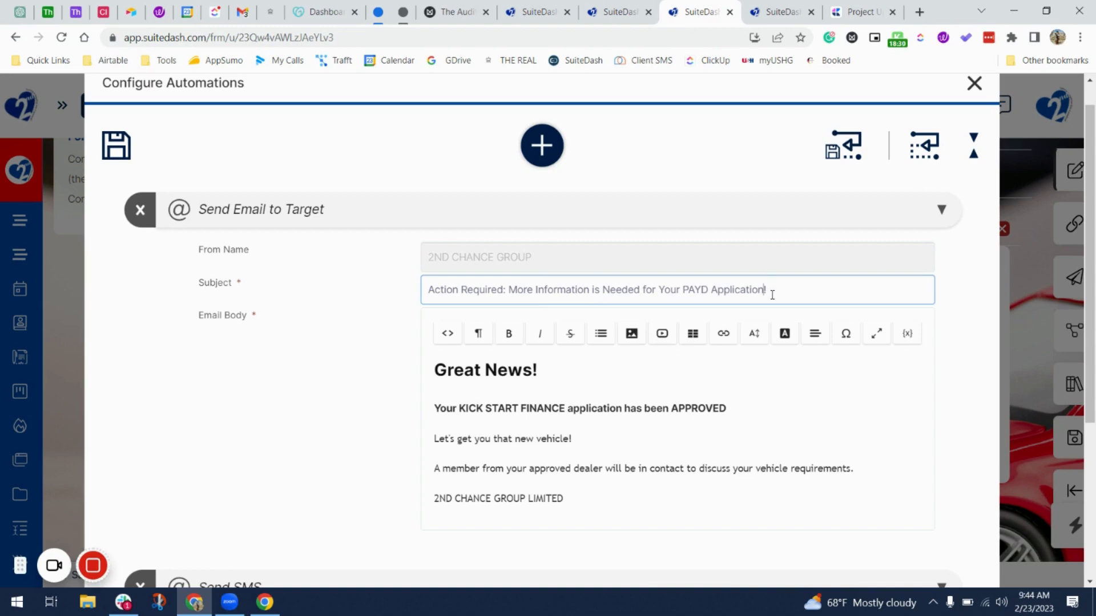
left_click(651, 289)
key("BackSpace")
type("F")
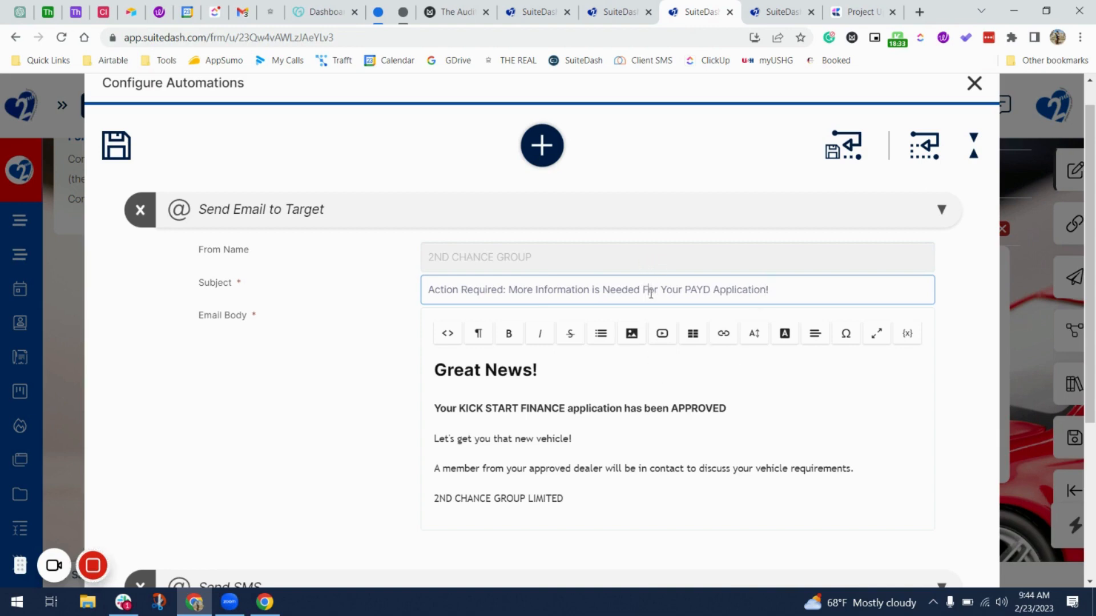
left_click(594, 290)
key("BackSpace")
type("I")
left_click_drag(658, 290, 507, 290)
key("BackSpace")
type("Information |")
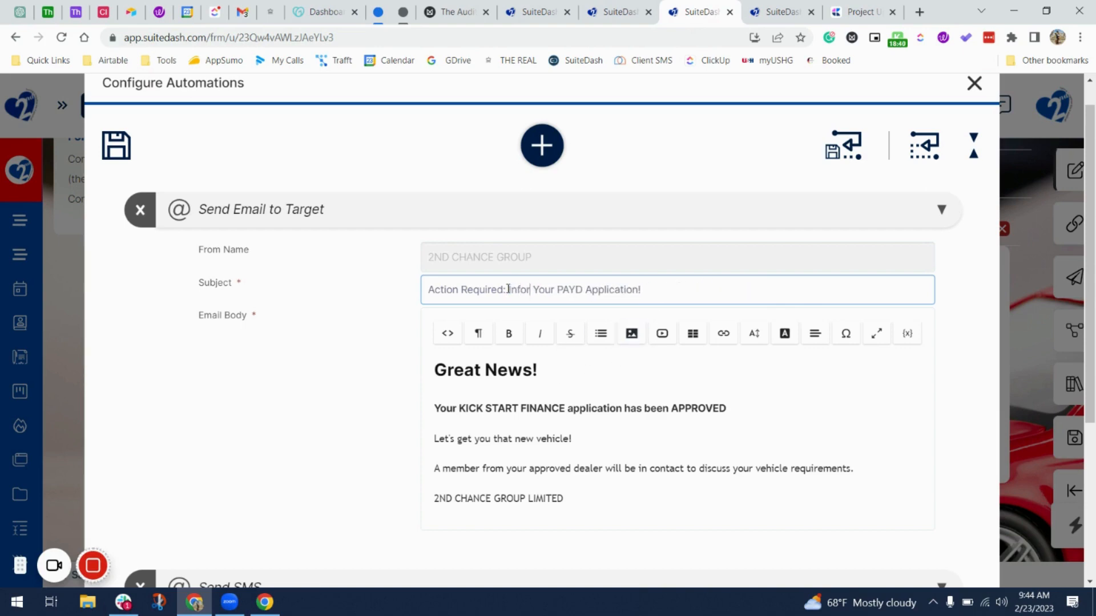
type("Is Needed F")
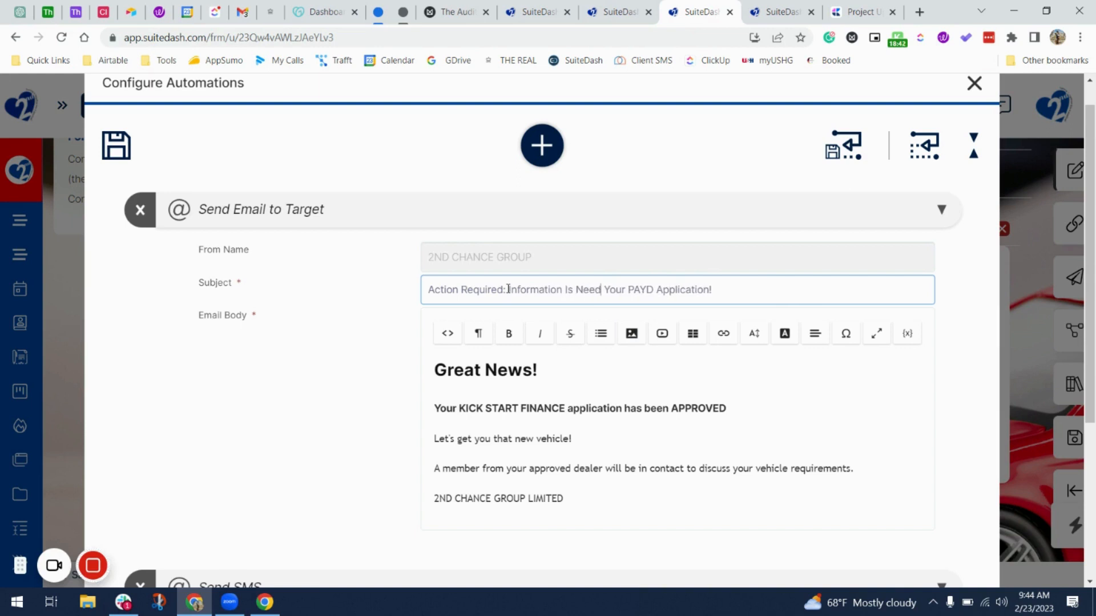
type("or")
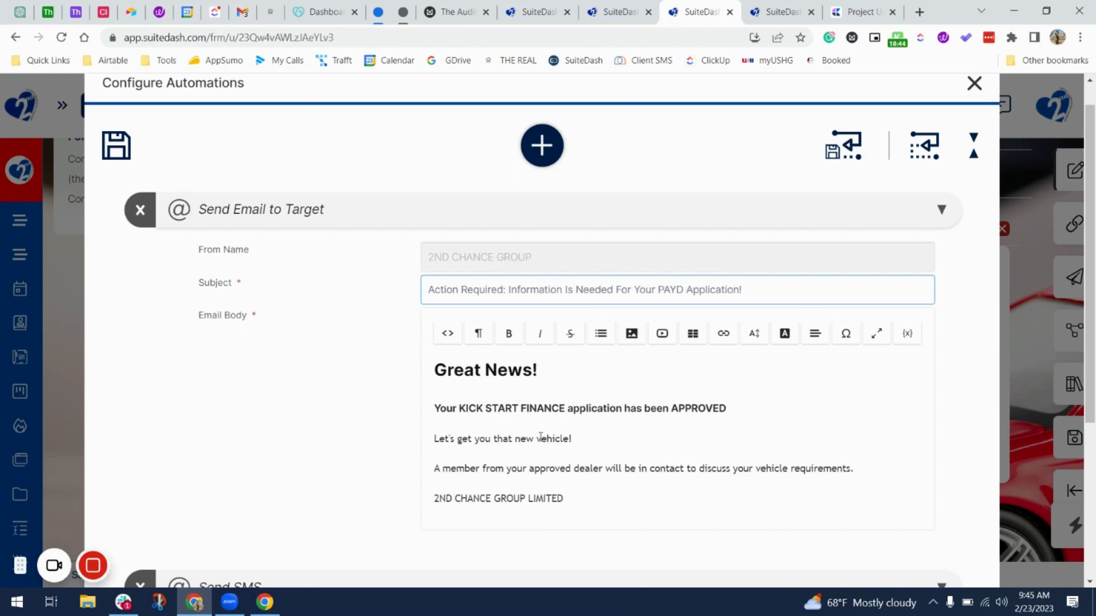
Step: In the email body, replace APPROVED with "PENDING and requires more information." in the bold application status sentence
left_click(547, 455)
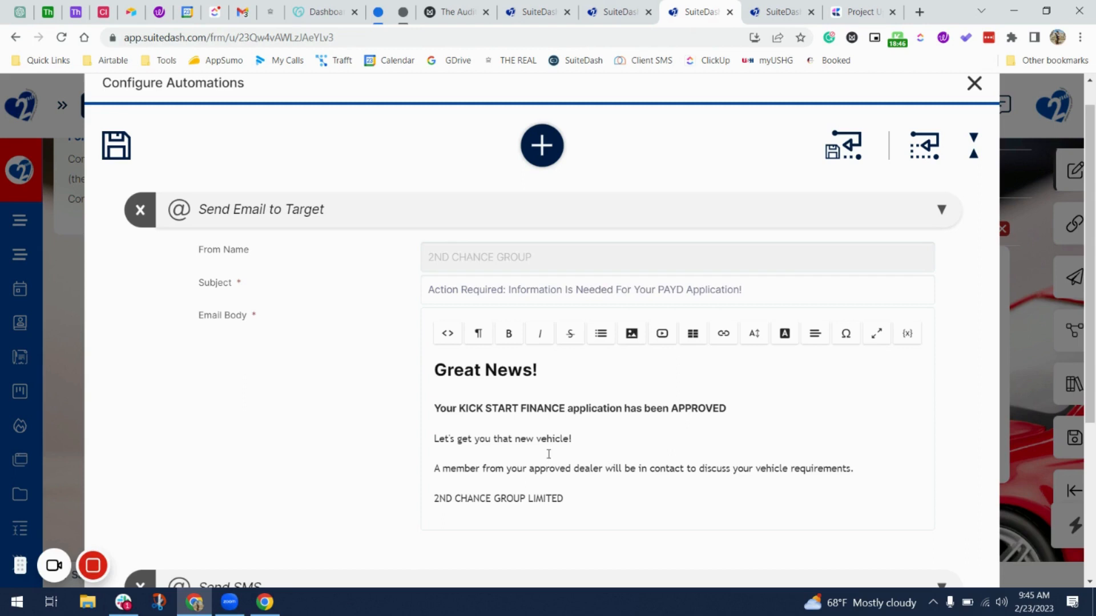
scroll(592, 430, "down", 1)
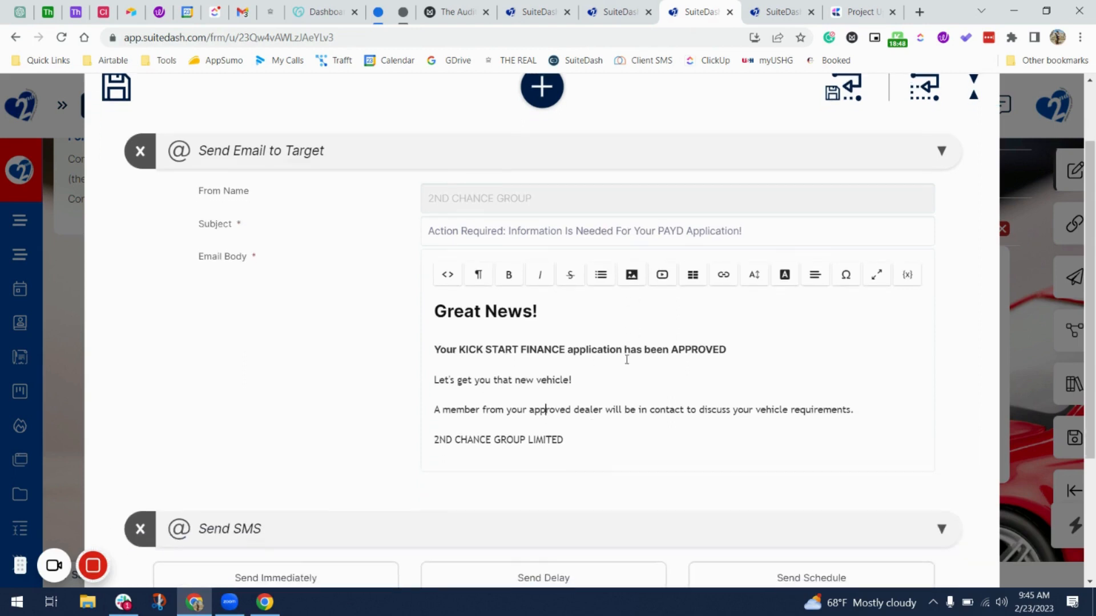
double_click(712, 349)
type("PENID")
type("N")
key("BackSpace")
key("BackSpace")
key("BackSpace")
type("DING and requir")
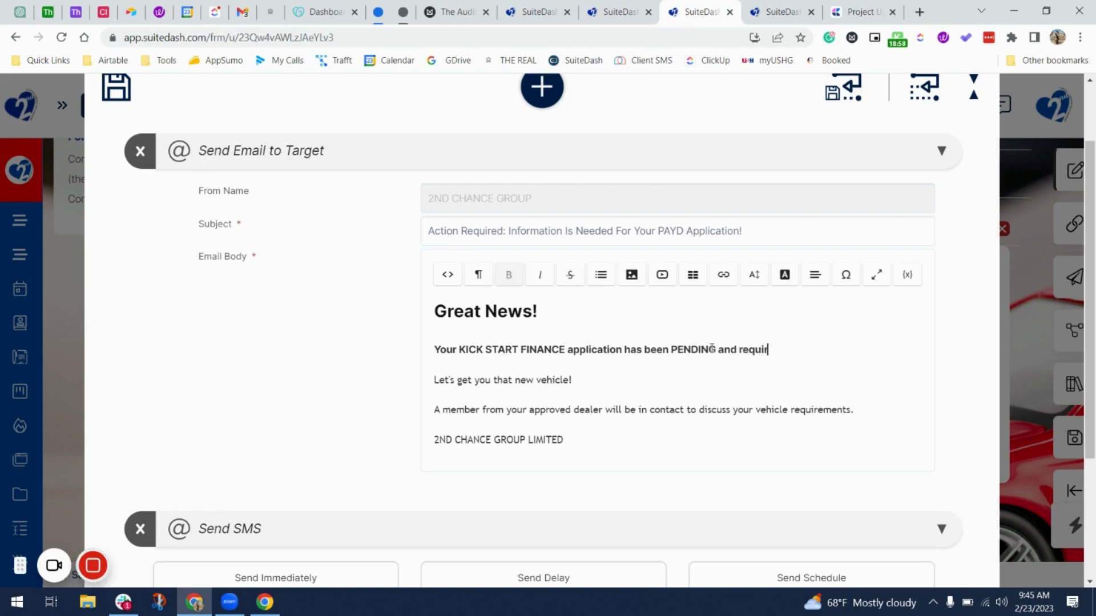
type("es more information.")
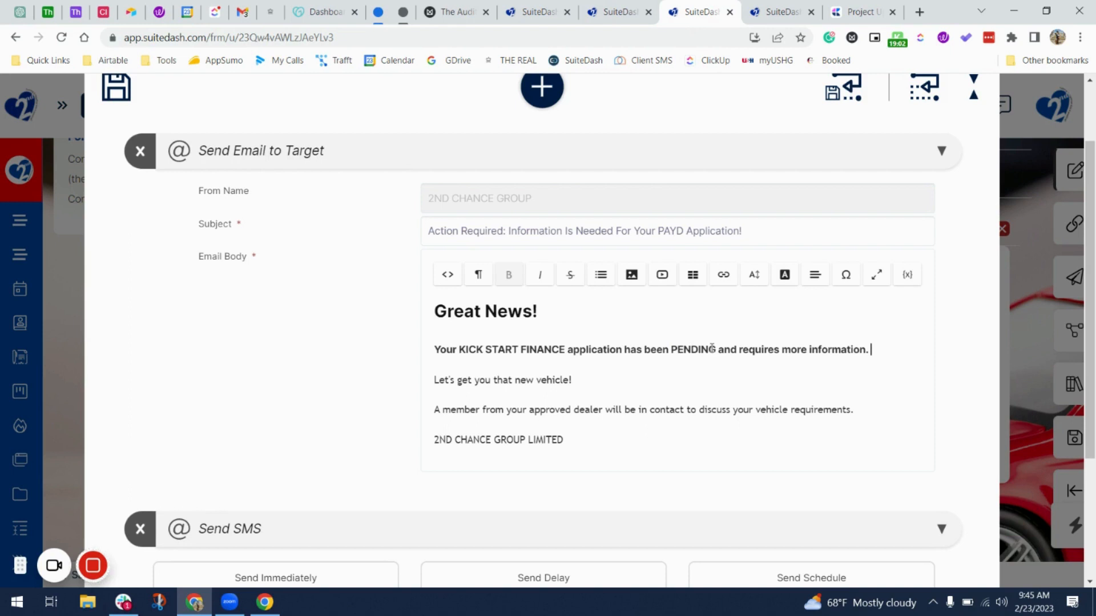
Step: Delete the new-vehicle and dealer-contact lines from the email body, leaving a blank line below the status sentence
left_click_drag(584, 384, 381, 378)
key("BackSpace")
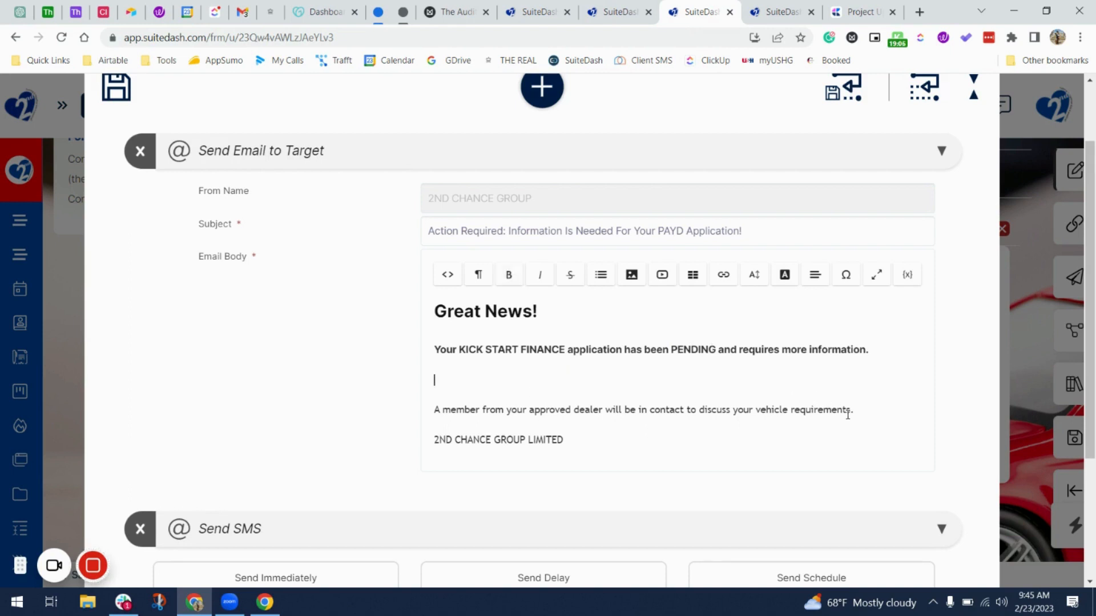
left_click_drag(846, 410, 387, 377)
key("BackSpace")
key("BackSpace")
key("Return")
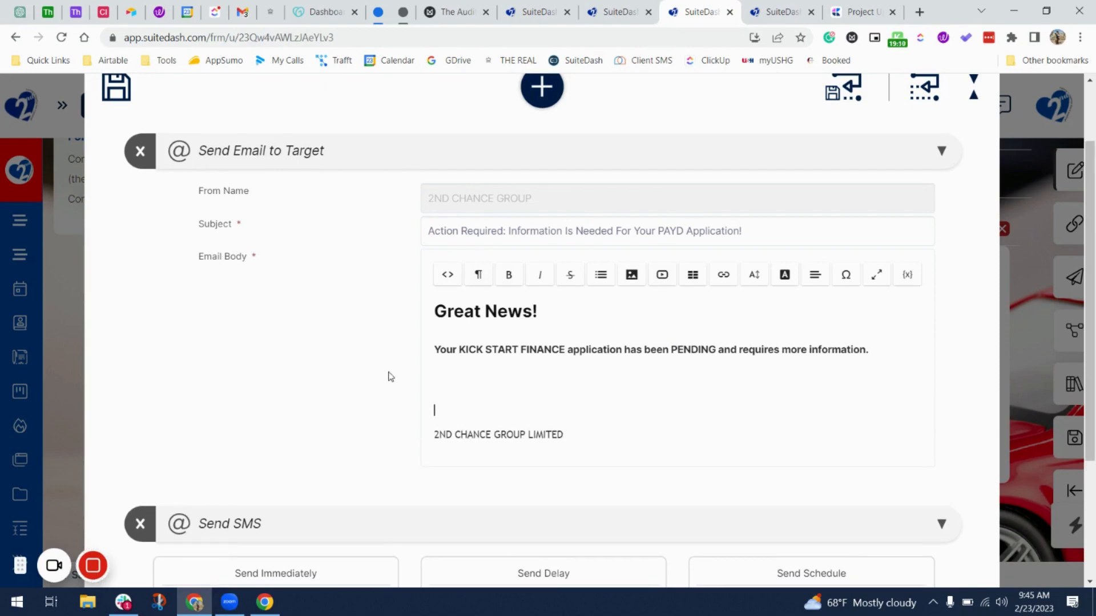
key("BackSpace")
key("BackSpace")
key("Return")
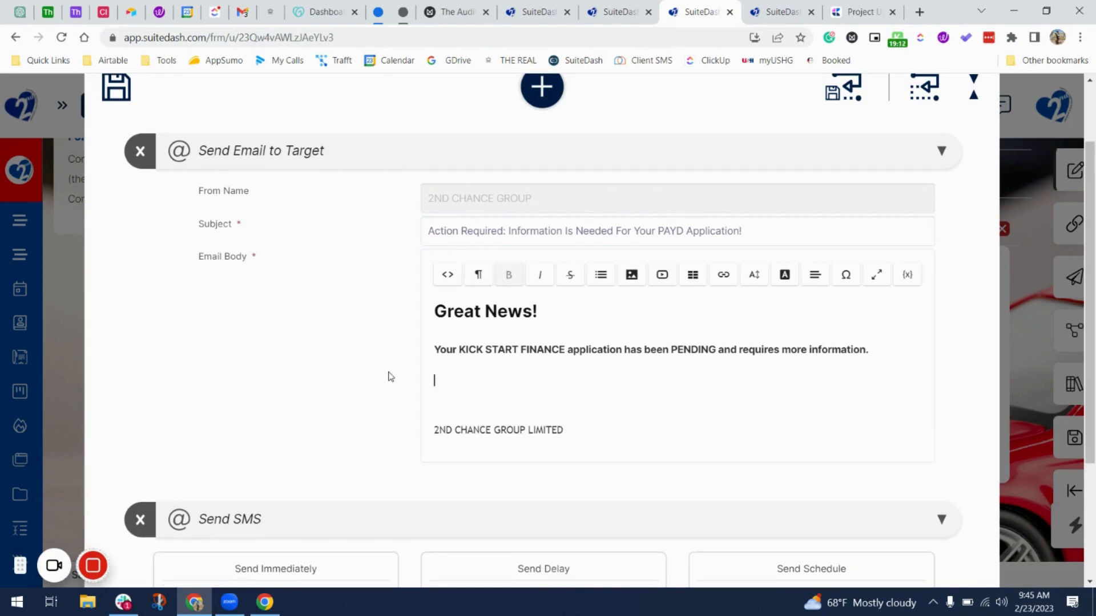
Step: Add the line "Please sign into the portal to provide the information." below the status sentence in the email body
type("Please sign into the mo")
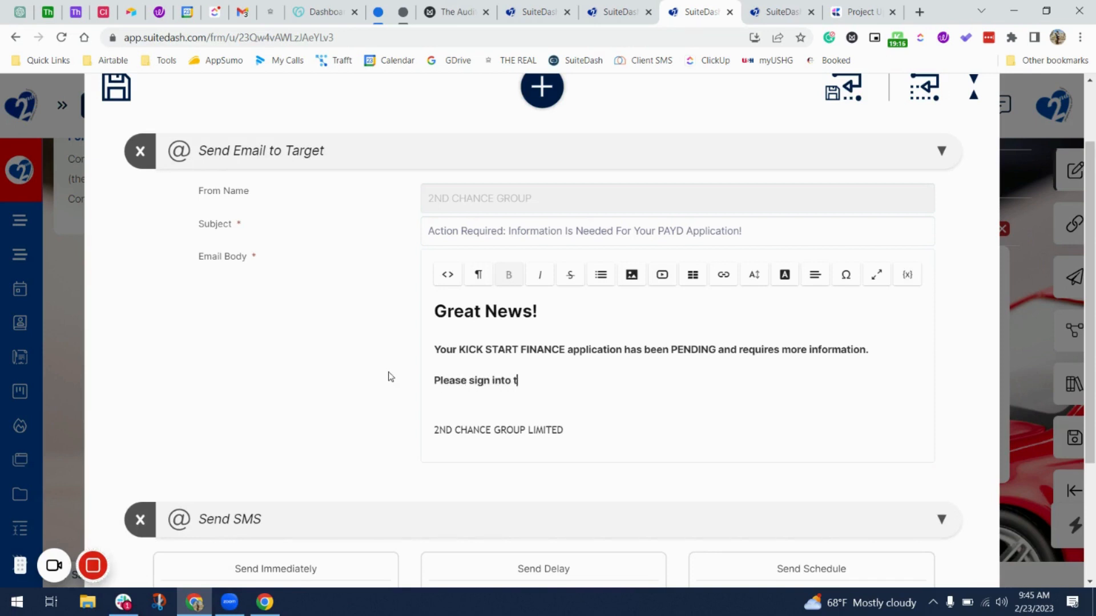
key("BackSpace")
type("portal to complete t")
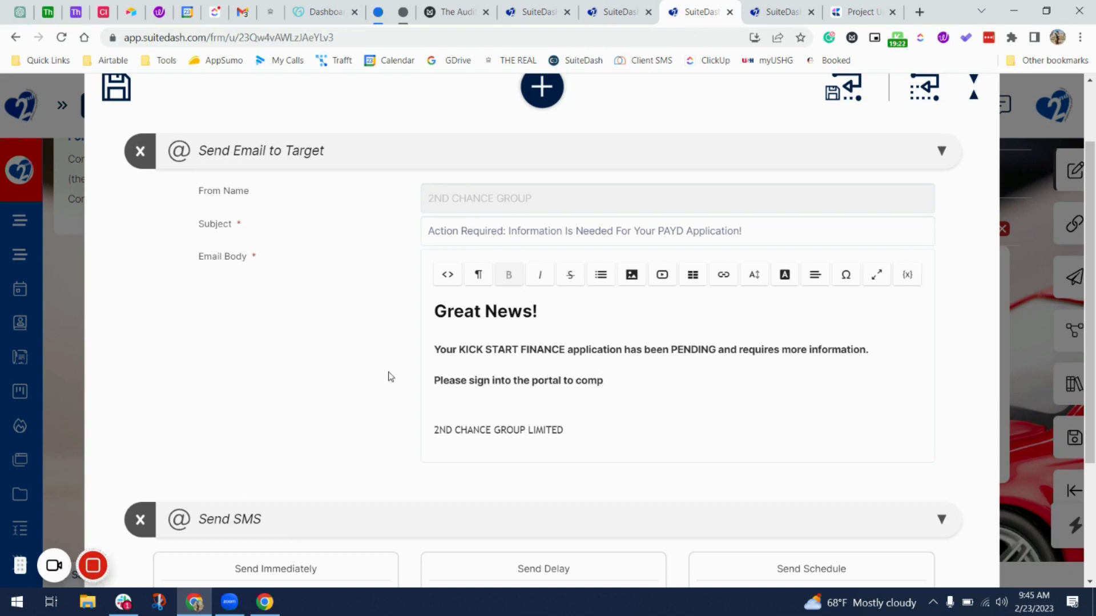
key("BackSpace")
key("BackSpace")
key("BackSpace")
key("BackSpace")
type("upload the ne")
key("BackSpace")
key("BackSpace")
key("BackSpace")
key("BackSpace")
key("BackSpace")
key("BackSpace")
key("BackSpace")
key("BackSpace")
key("BackSpace")
key("BackSpace")
type("pro")
key("BackSpace")
type("the information.")
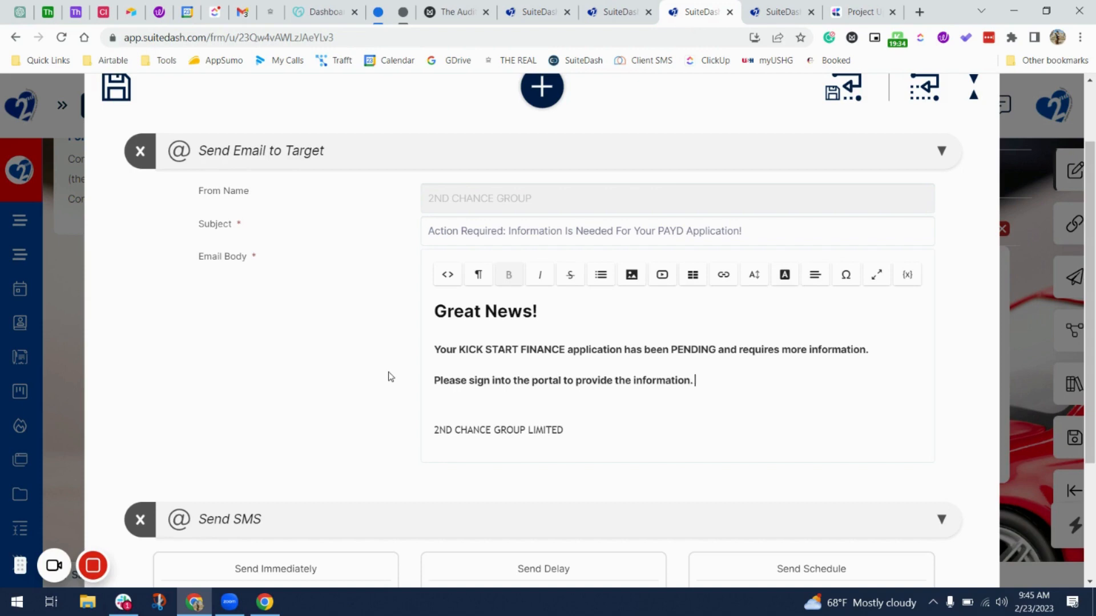
Step: Switch to the browser tab with the SuiteDash forms list
left_click(779, 20)
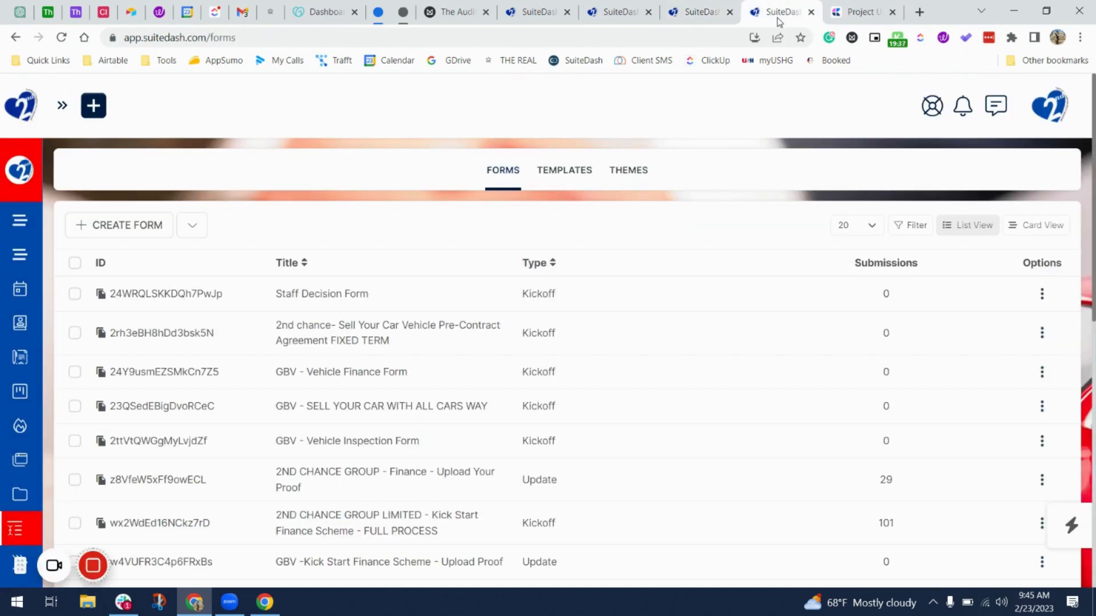
left_click(1036, 112)
left_click(747, 313)
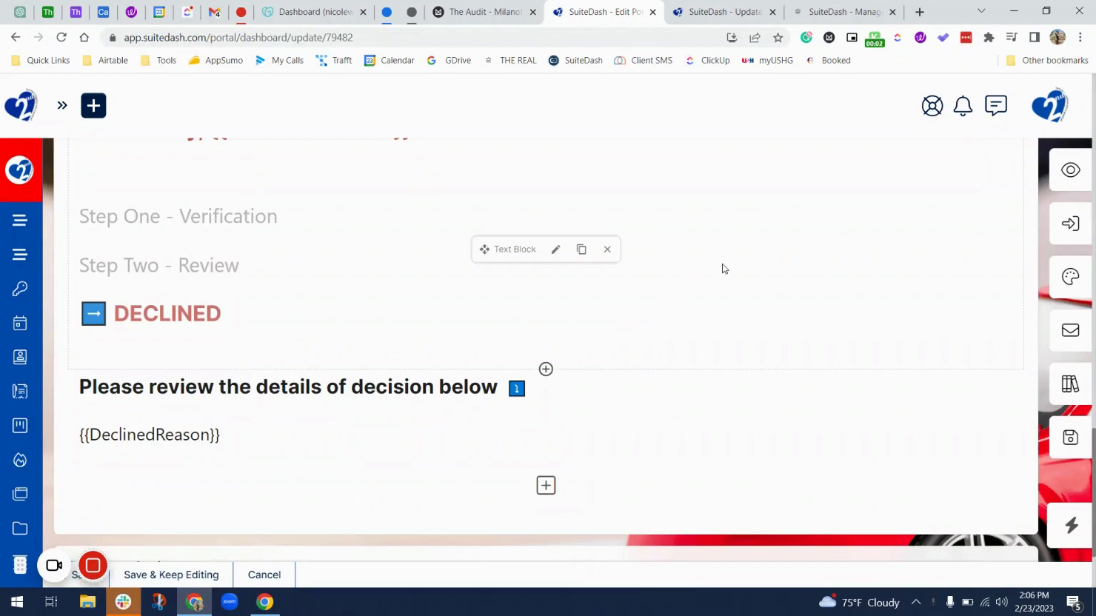
Step: Review the declined portal page from the logo and apology heading down to the decision details and declined reason placeholder
scroll(724, 269, "up", 2)
scroll(724, 269, "up", 4)
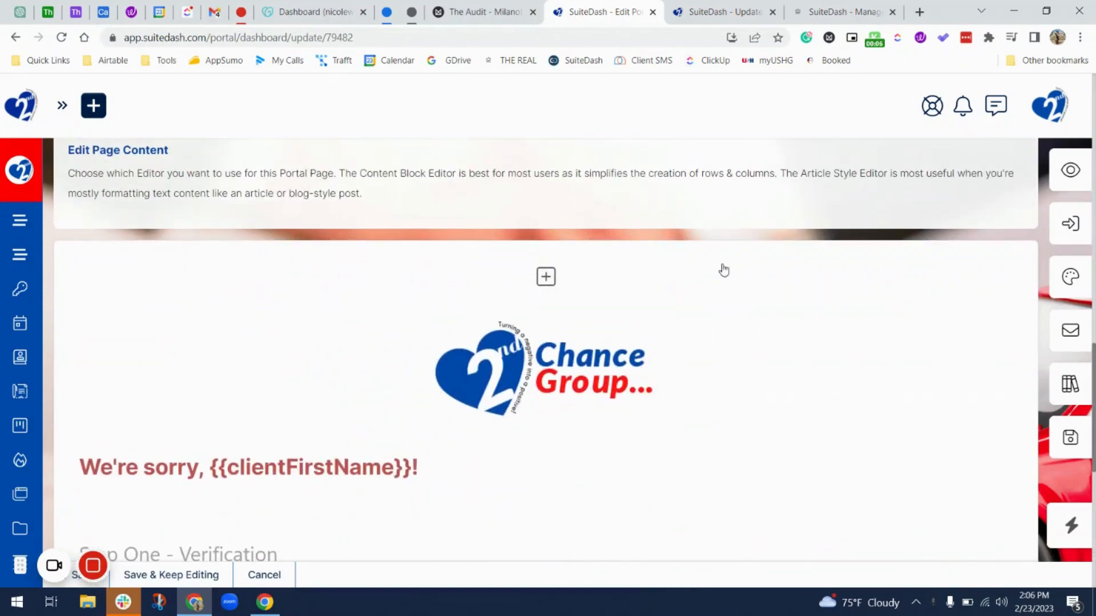
scroll(724, 269, "down", 7)
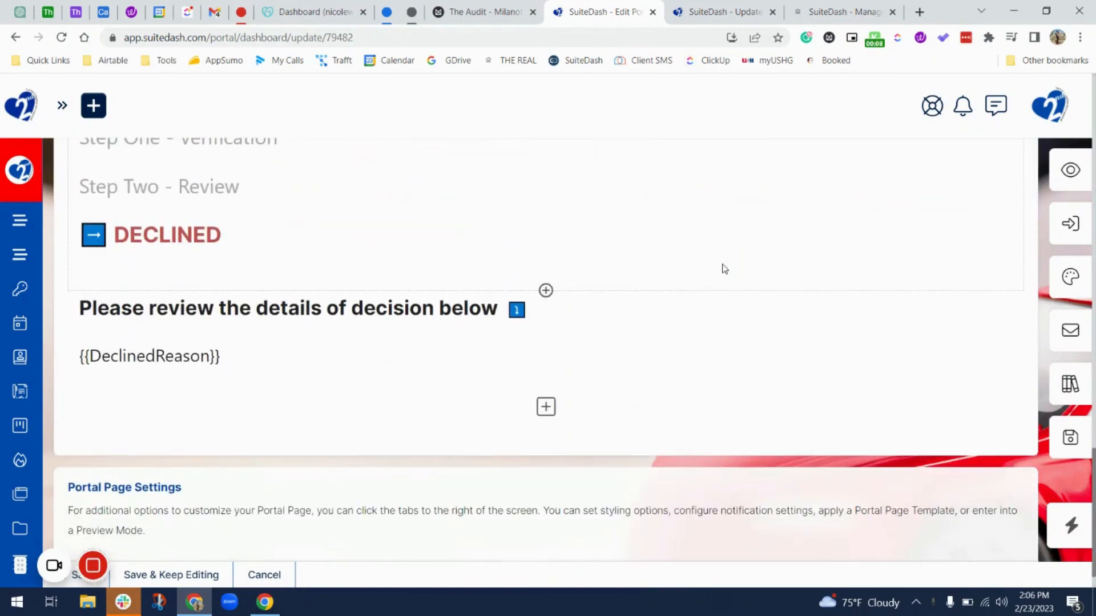
Step: Save the Declined portal page after looking over its decision details, and return to the list of portal pages
scroll(724, 269, "up", 4)
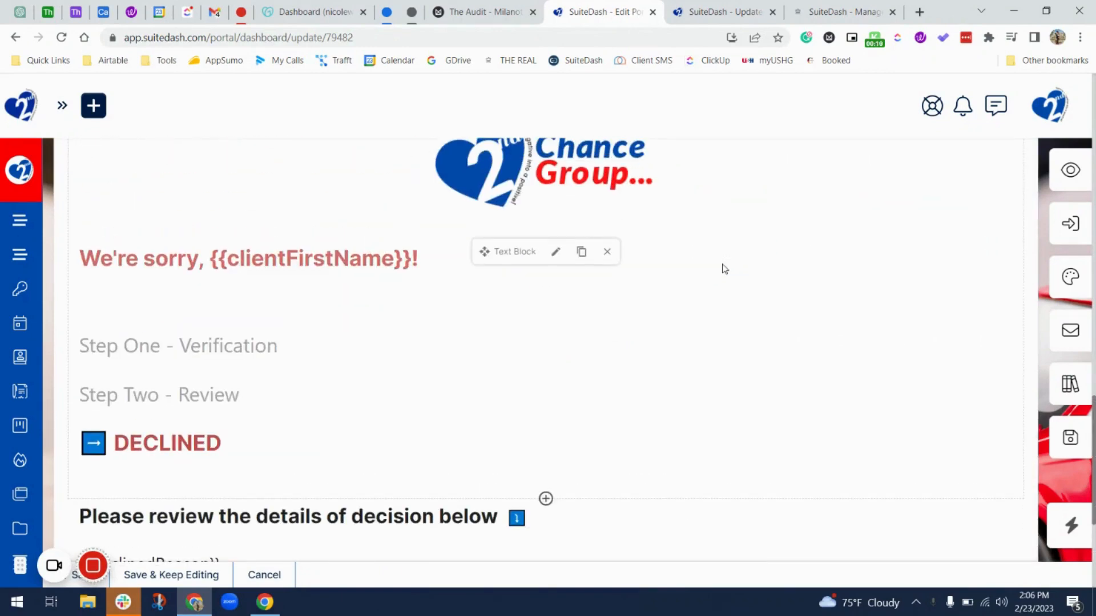
scroll(724, 269, "up", 1)
scroll(725, 269, "down", 1)
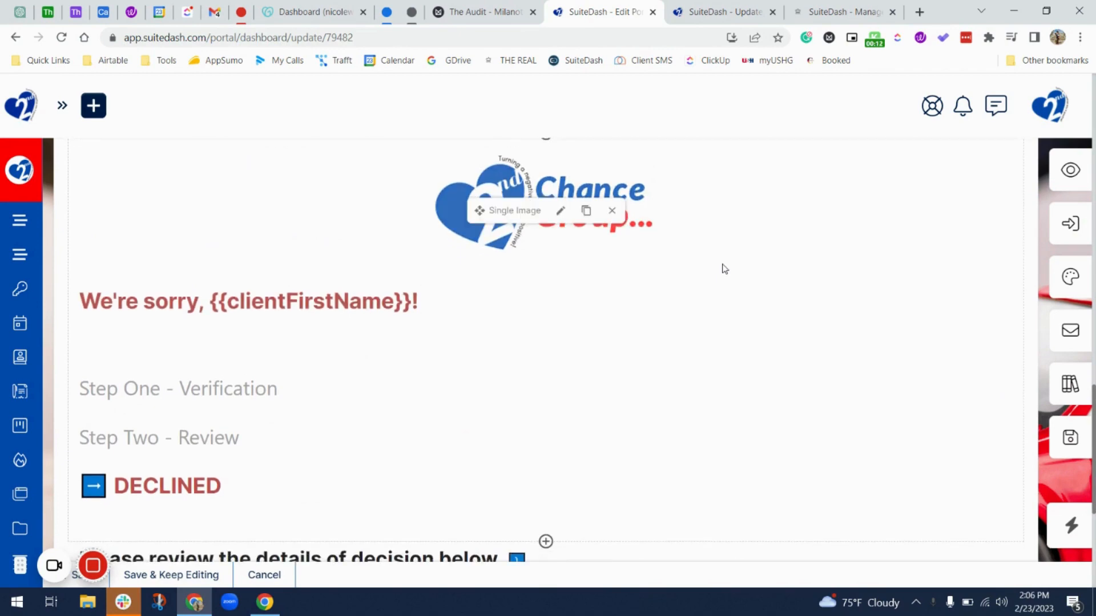
scroll(724, 269, "down", 3)
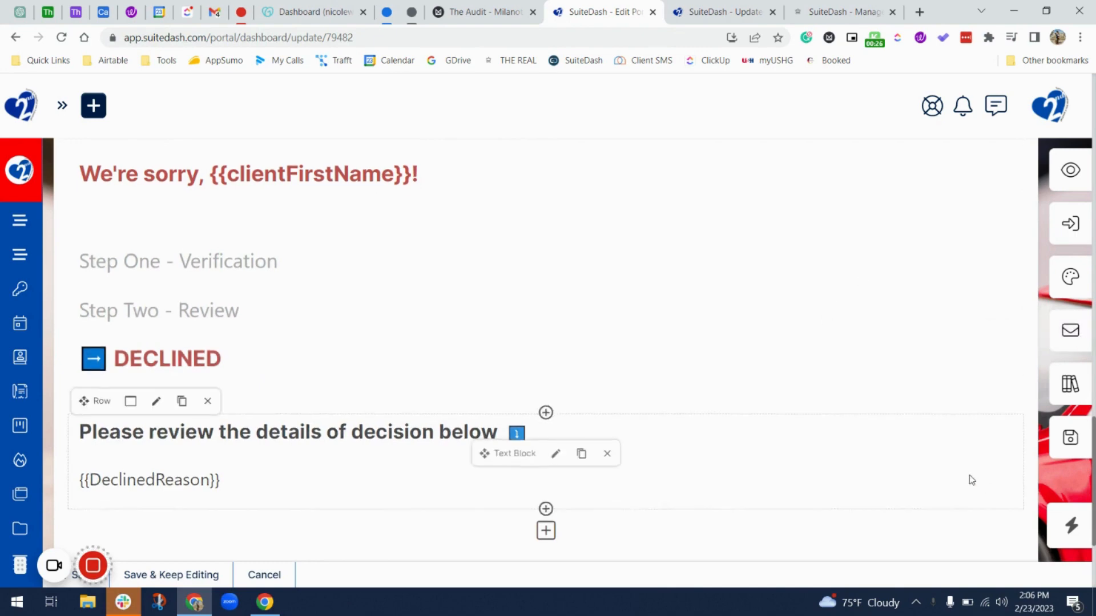
scroll(420, 524, "down", 3)
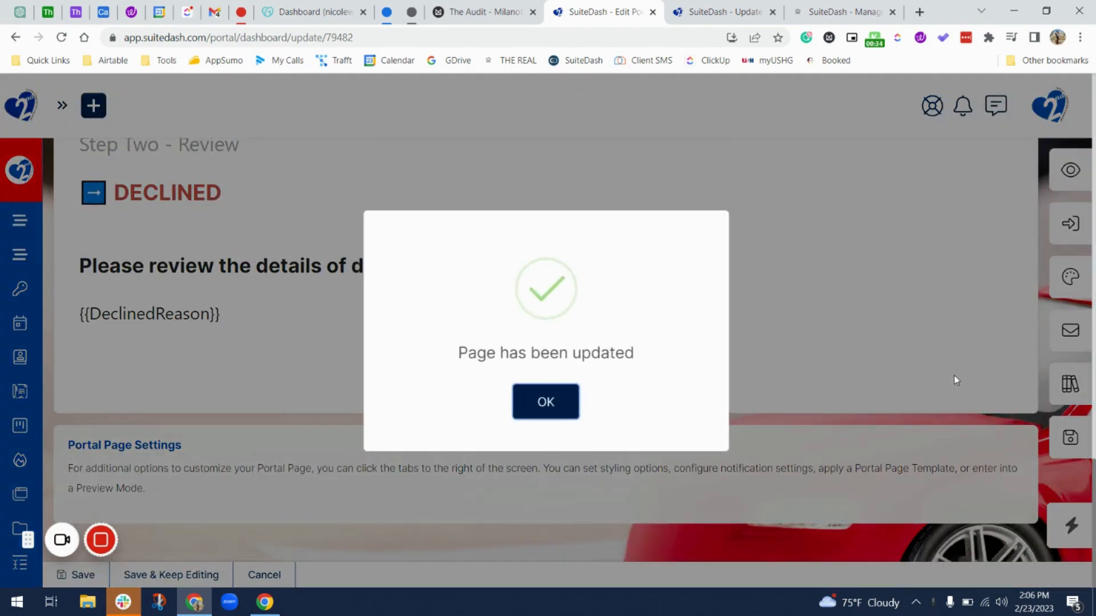
left_click(560, 411)
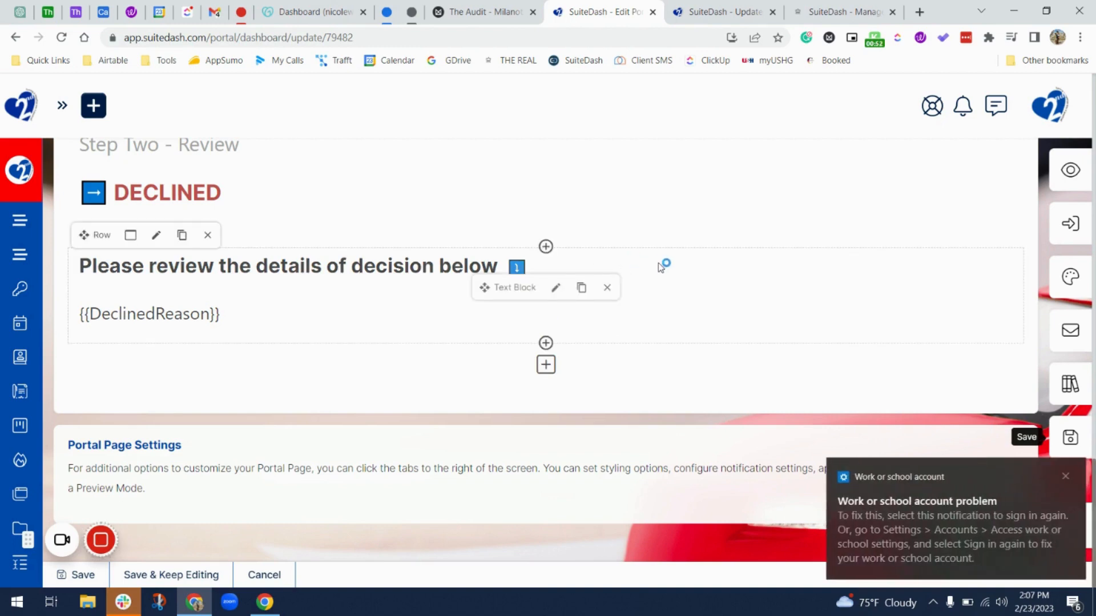
left_click(1065, 478)
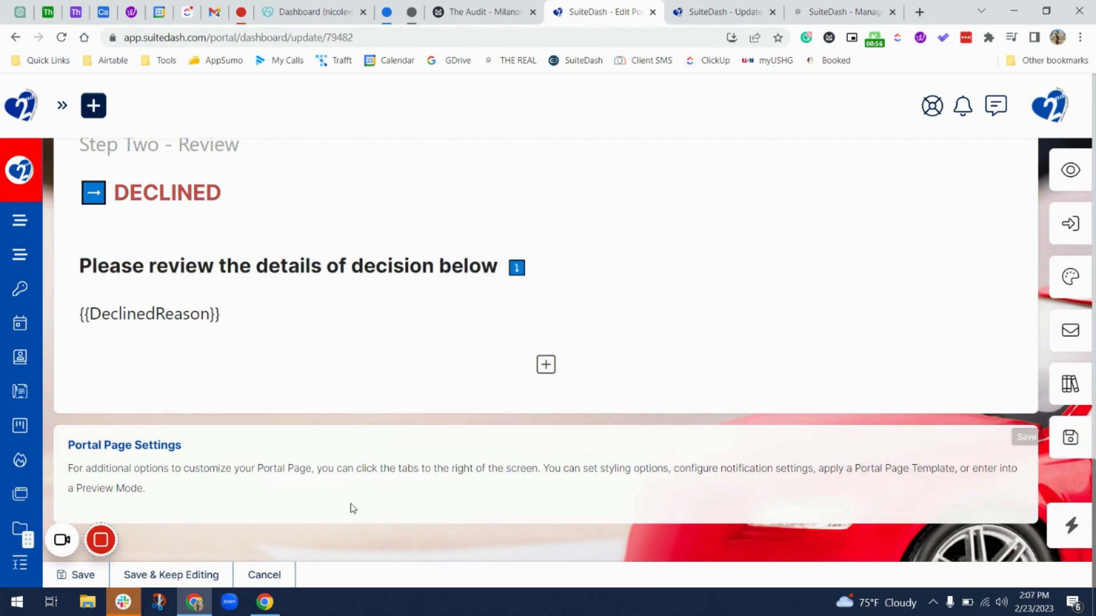
left_click(78, 576)
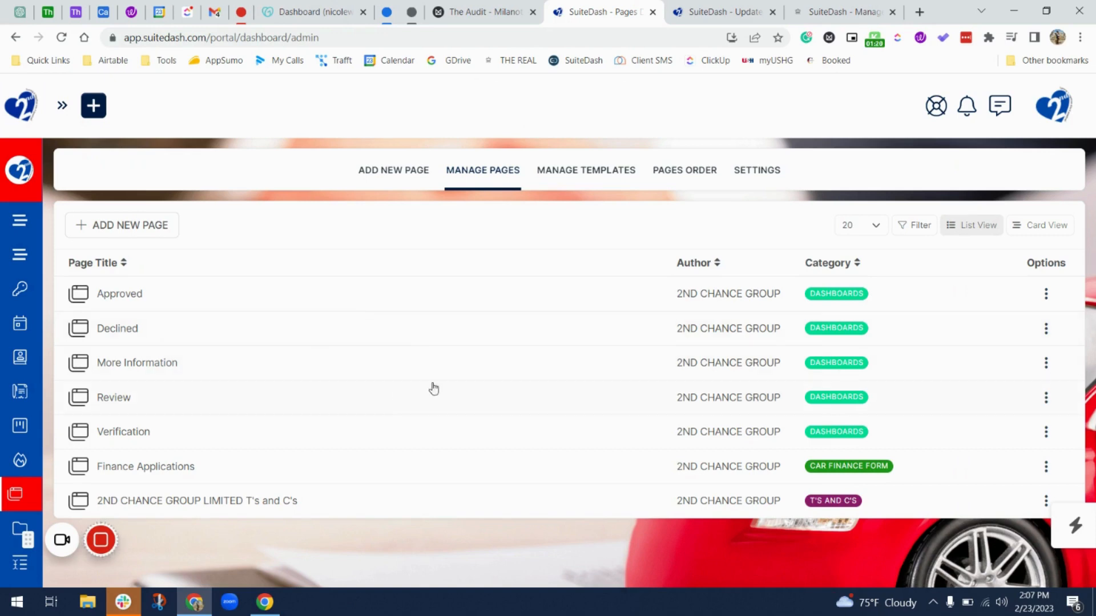
Step: View the More Information portal page in a new browser tab and look over its status steps
left_click(1045, 364)
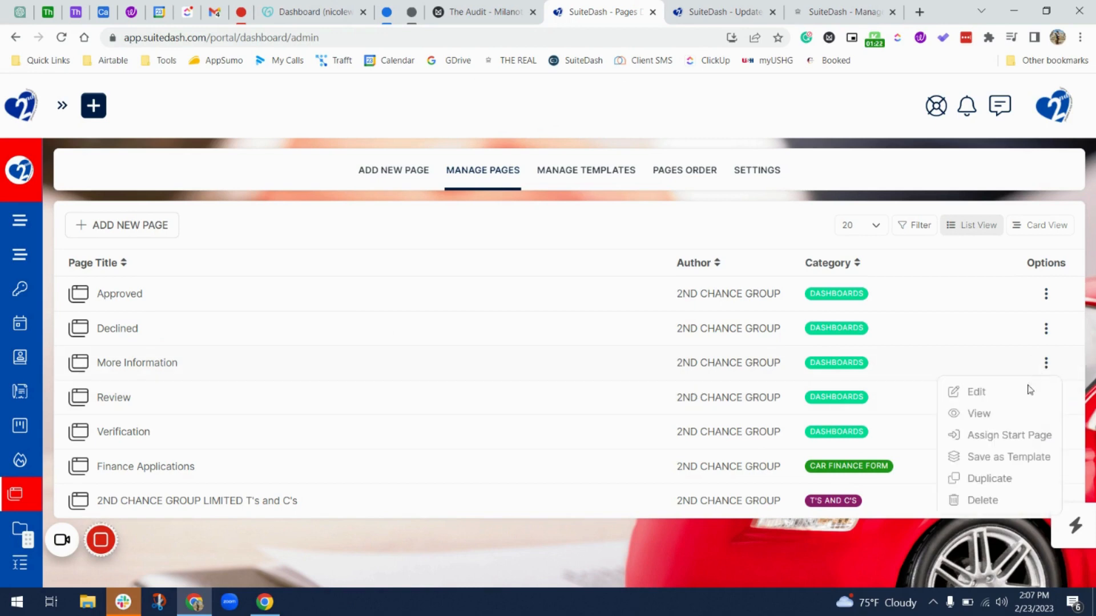
right_click(1015, 424)
left_click(998, 221)
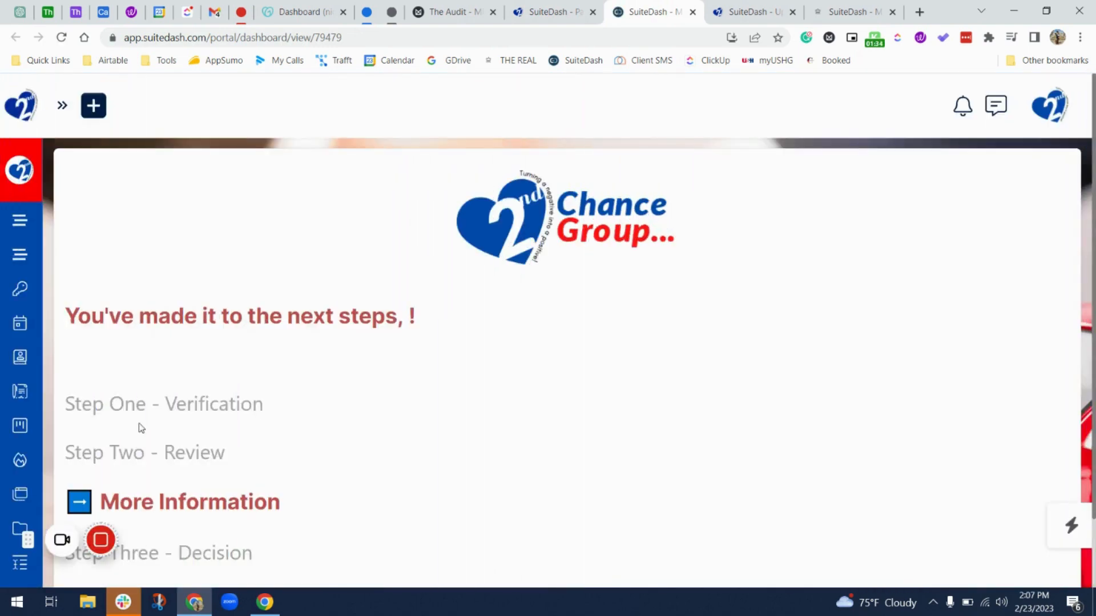
scroll(140, 423, "down", 2)
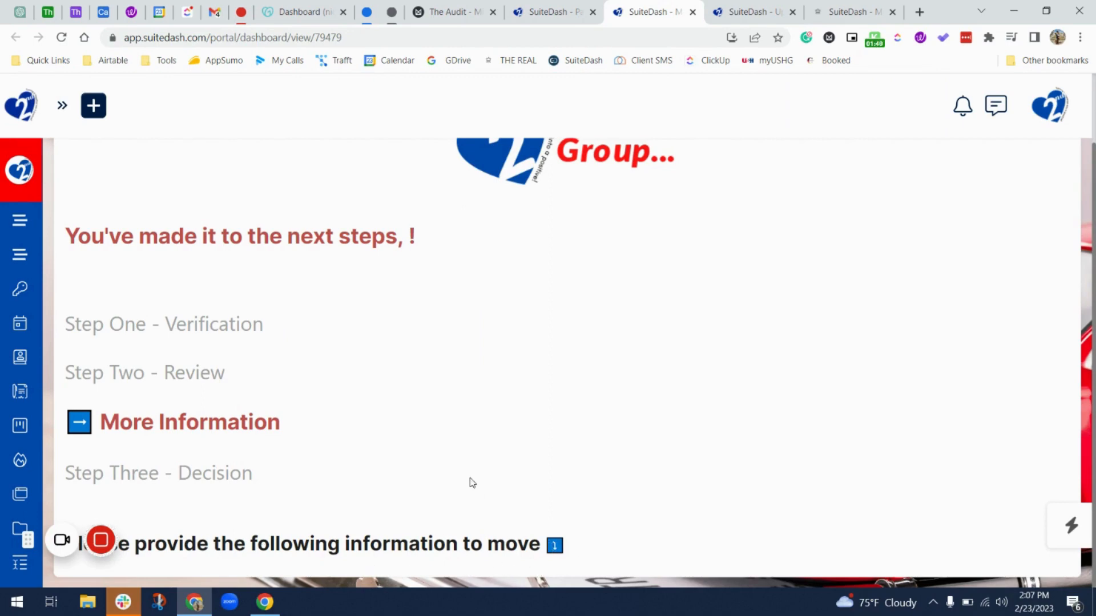
Step: Return to the list of portal pages and open the Declined page's view in a new browser tab
left_click(562, 13)
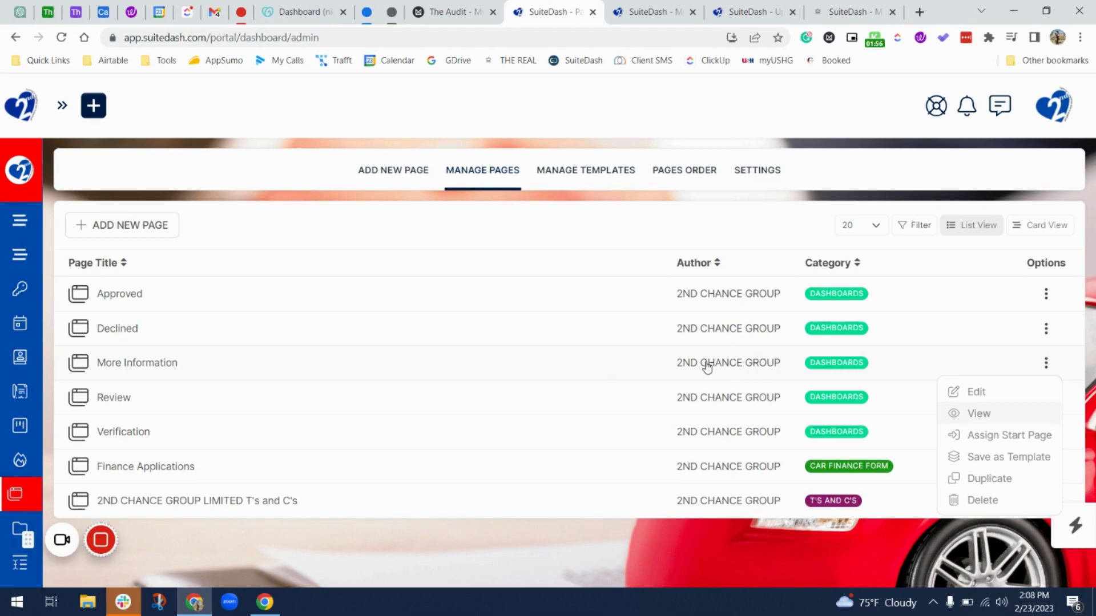
left_click(998, 184)
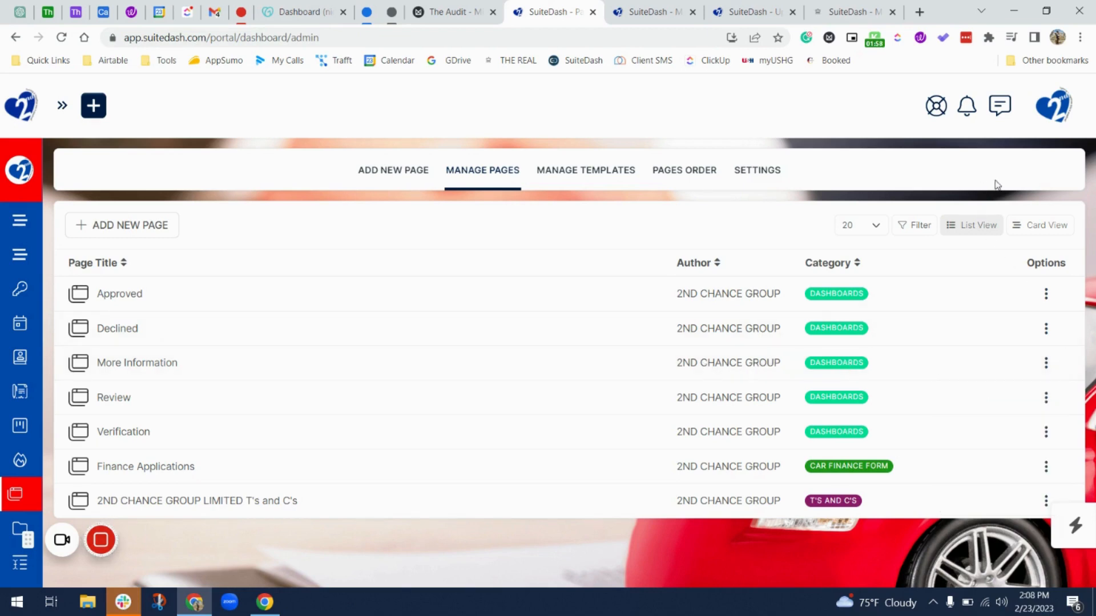
left_click(1044, 338)
right_click(1003, 373)
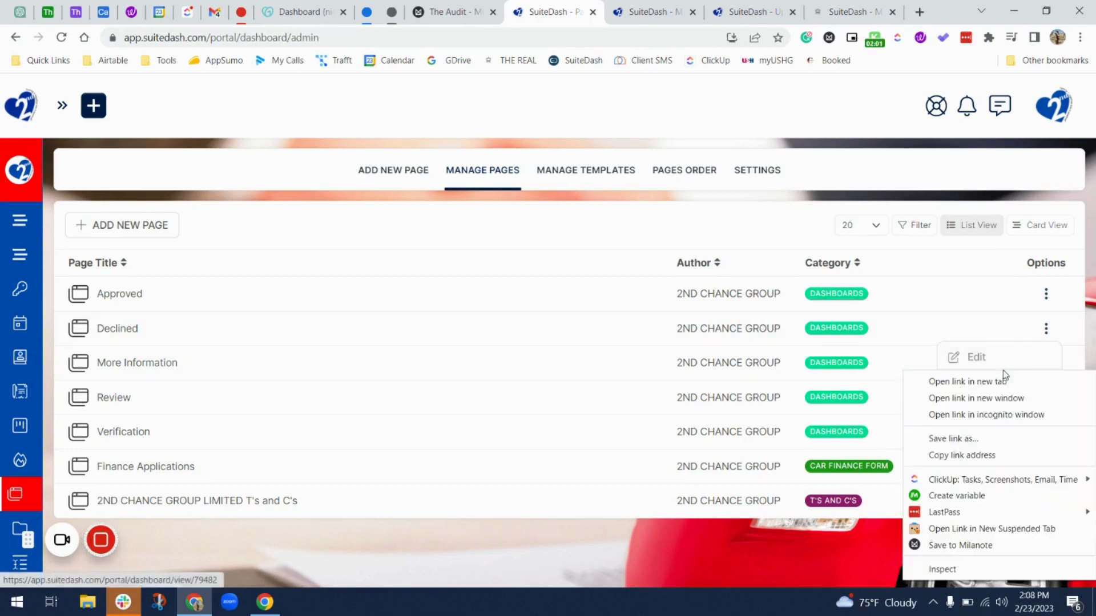
left_click(960, 389)
Step: Open the Approved page's view in a new browser tab and its editor in the current tab
left_click(1046, 293)
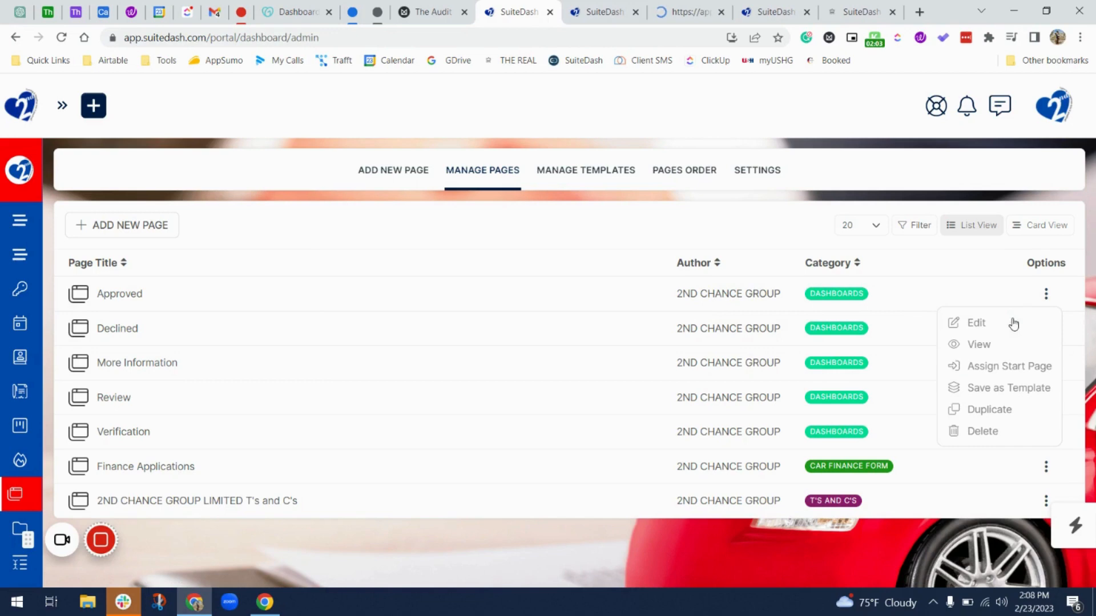
right_click(992, 345)
left_click(981, 358)
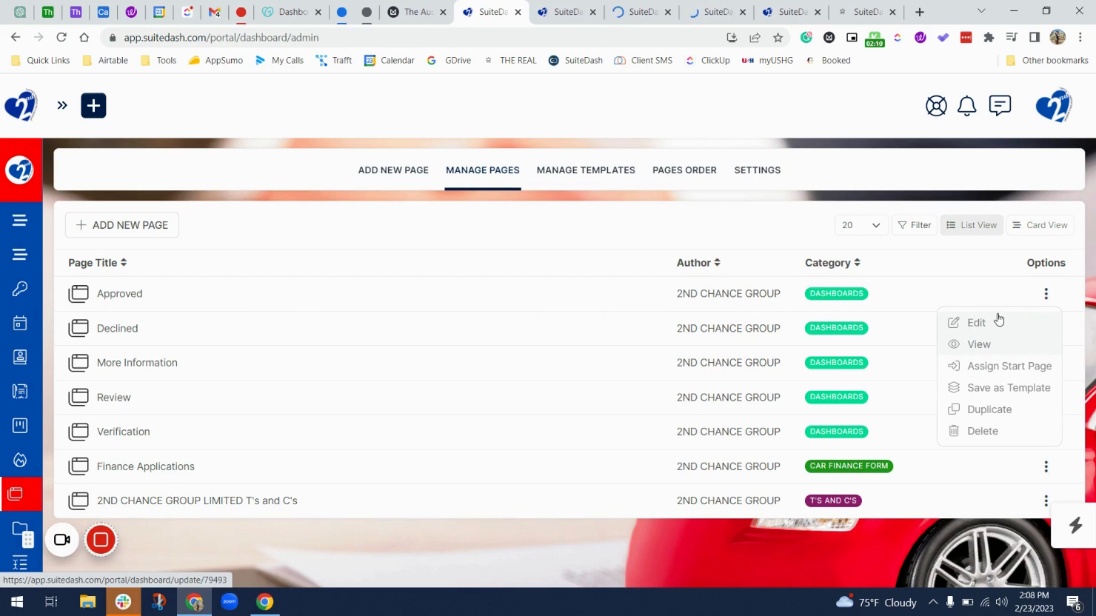
right_click(977, 324)
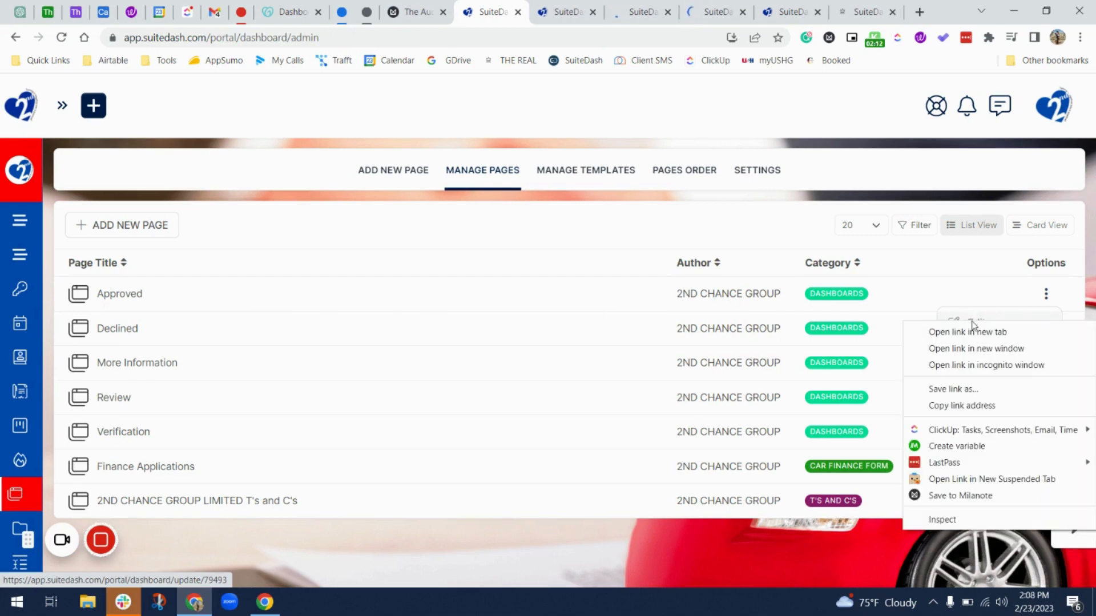
left_click(976, 324)
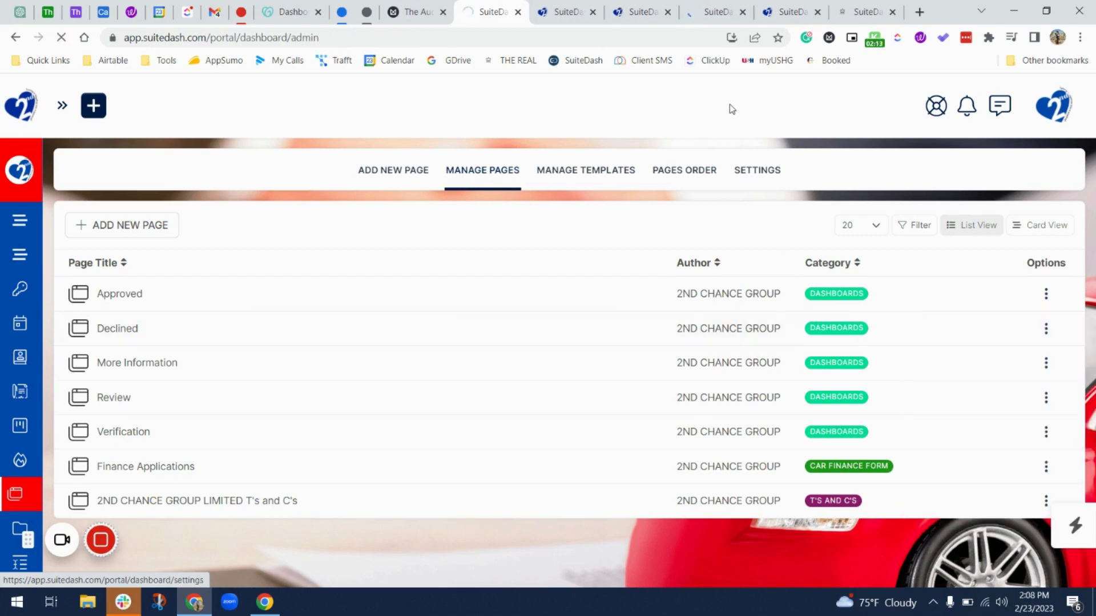
Step: Check the Declined page preview down to its decision details, closing the More Information and Declined preview tabs
left_click(570, 22)
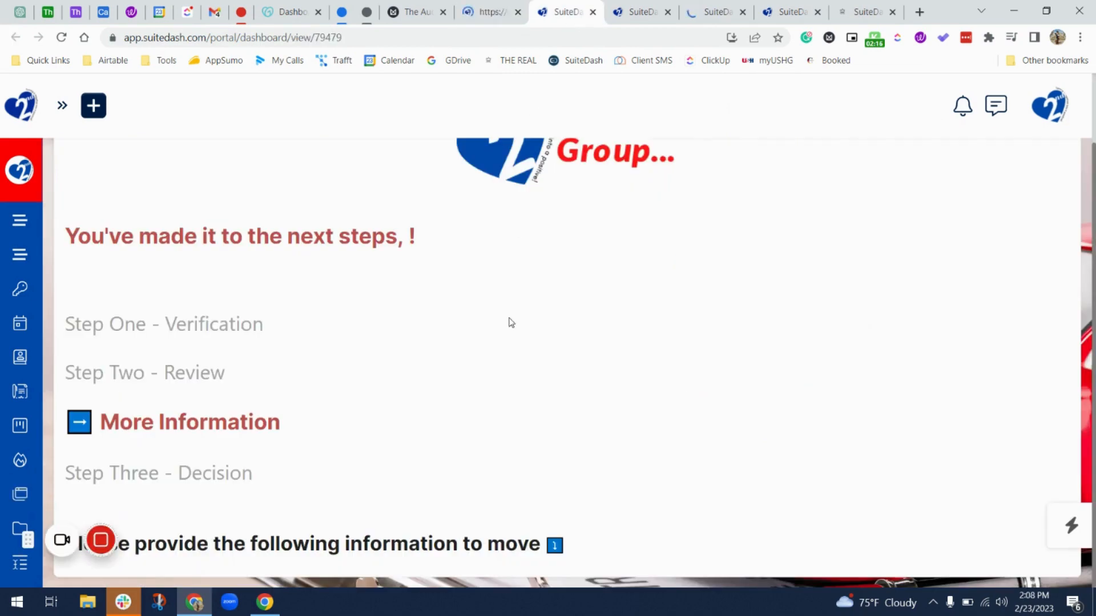
key("ctrl+w")
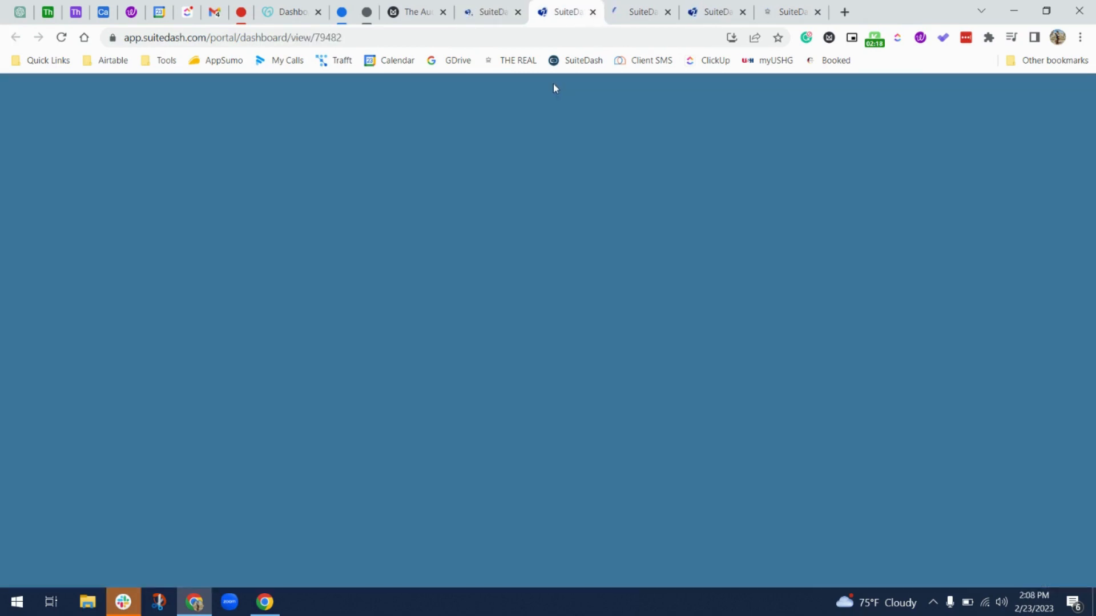
scroll(482, 330, "down", 1)
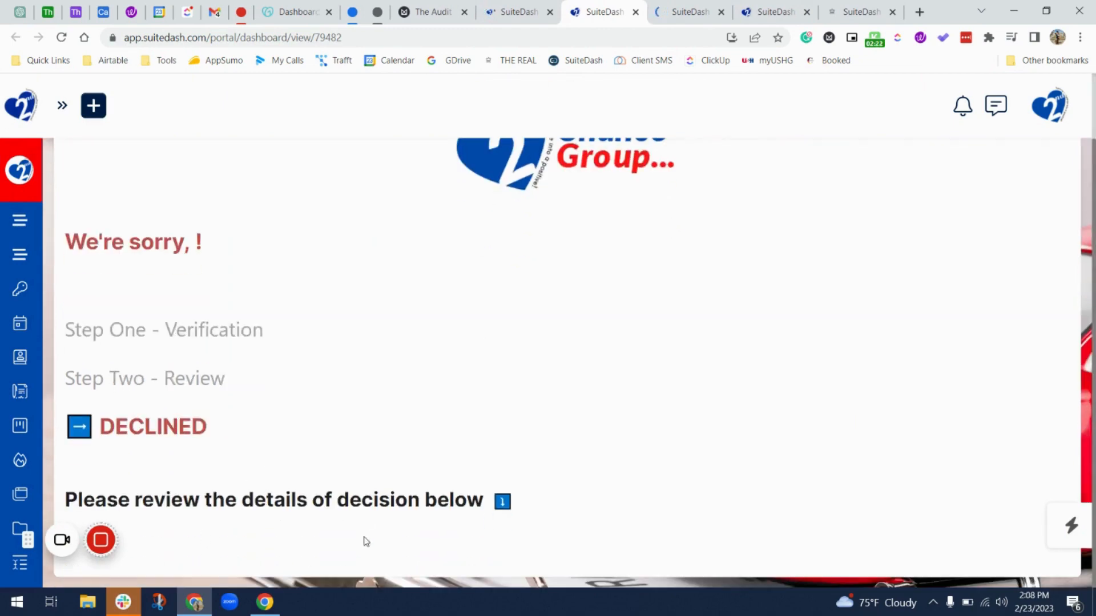
mouse_move(164, 539)
left_click(636, 12)
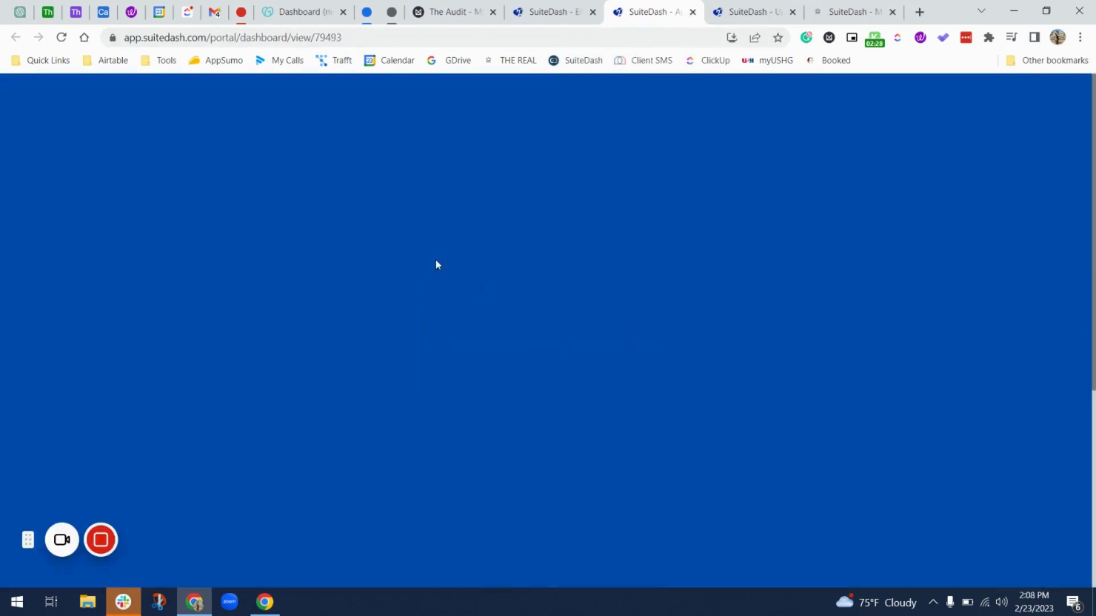
Step: Look through the vehicle listings on the Approved page preview and log out of the embedded vehicle catalogue
scroll(354, 391, "down", 5)
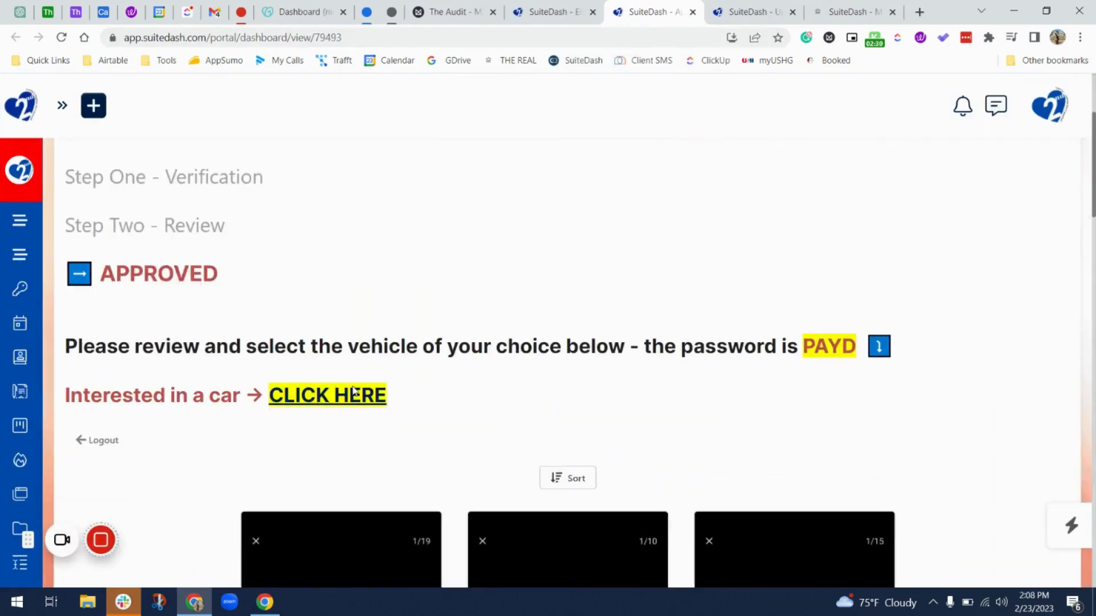
scroll(354, 392, "down", 10)
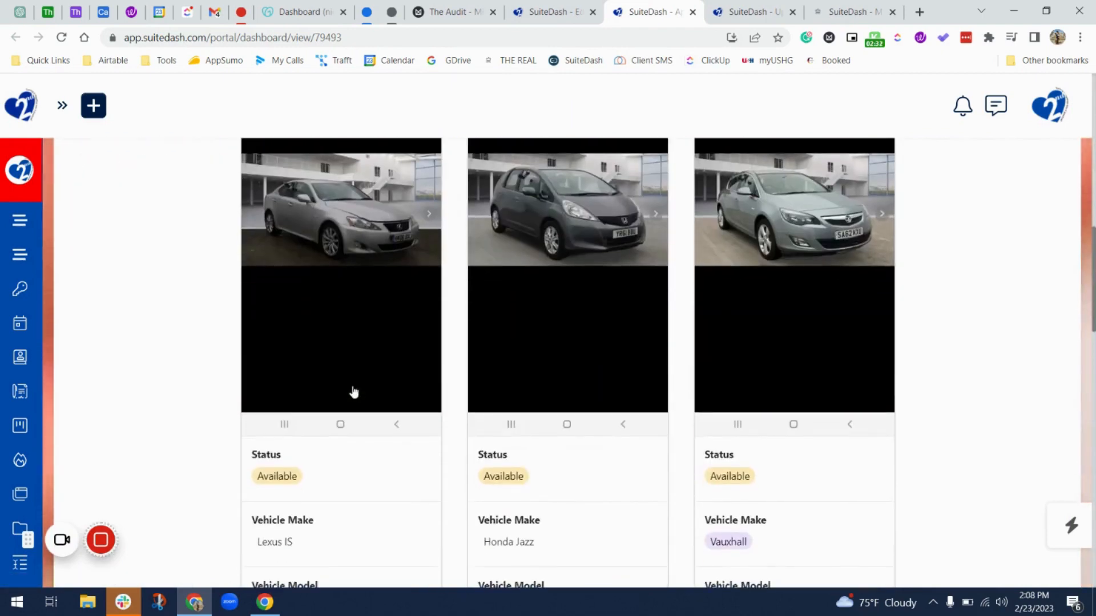
scroll(354, 392, "up", 10)
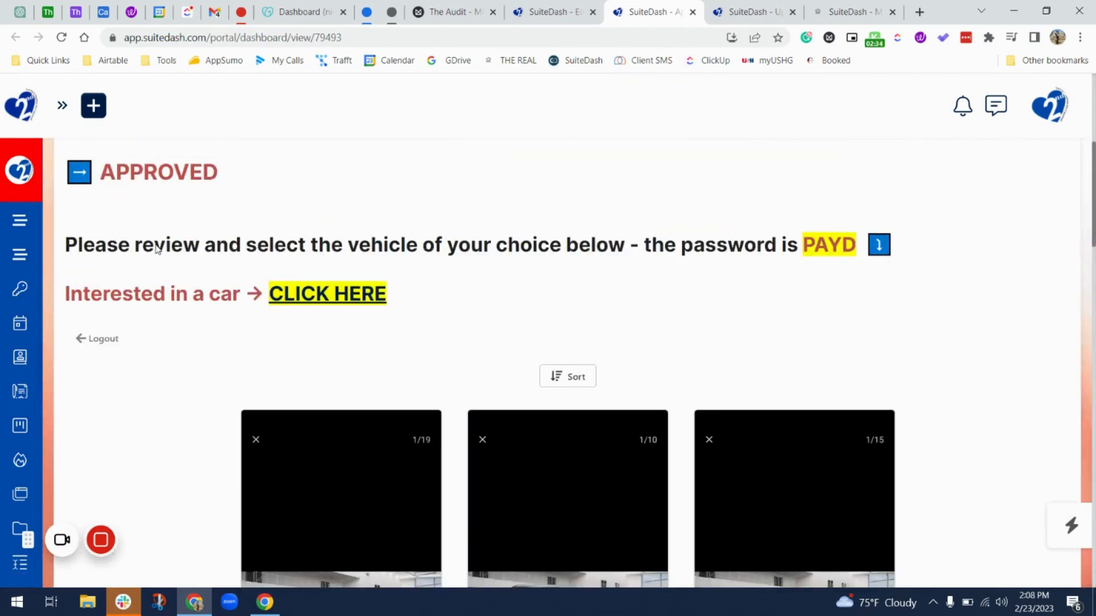
left_click(113, 342)
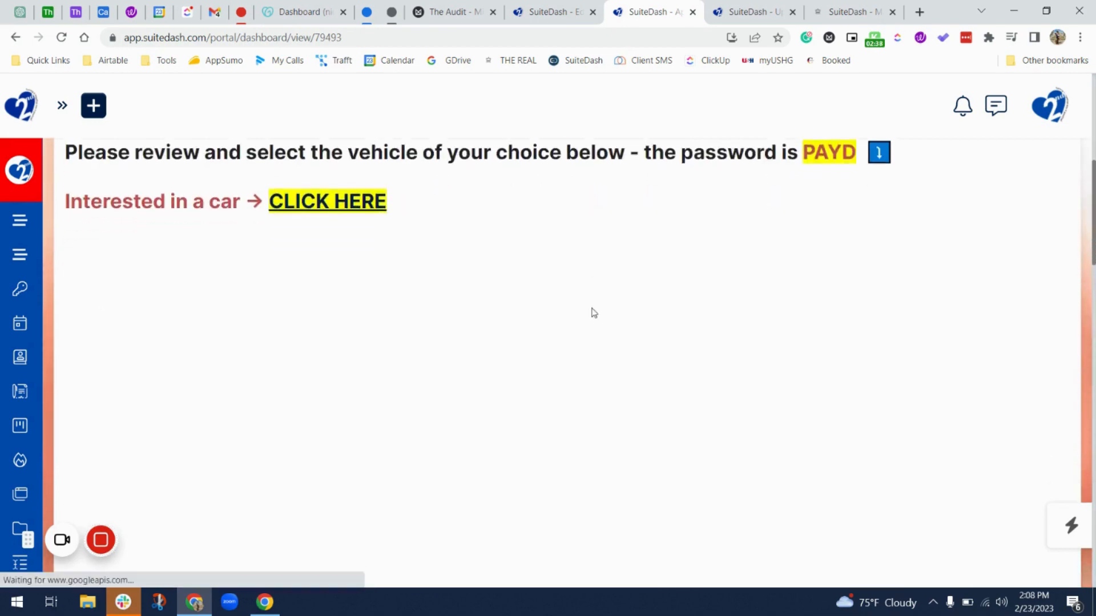
scroll(438, 513, "down", 2)
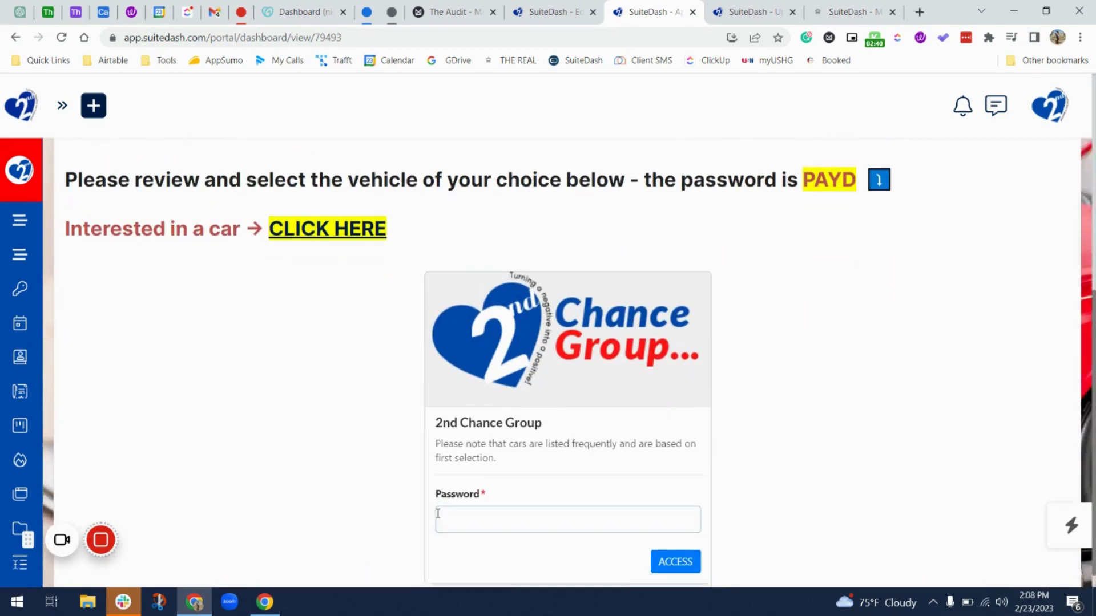
Step: Review the Approved page preview from the approval heading down to the car-interest link and the catalogue's password form
scroll(563, 384, "up", 7)
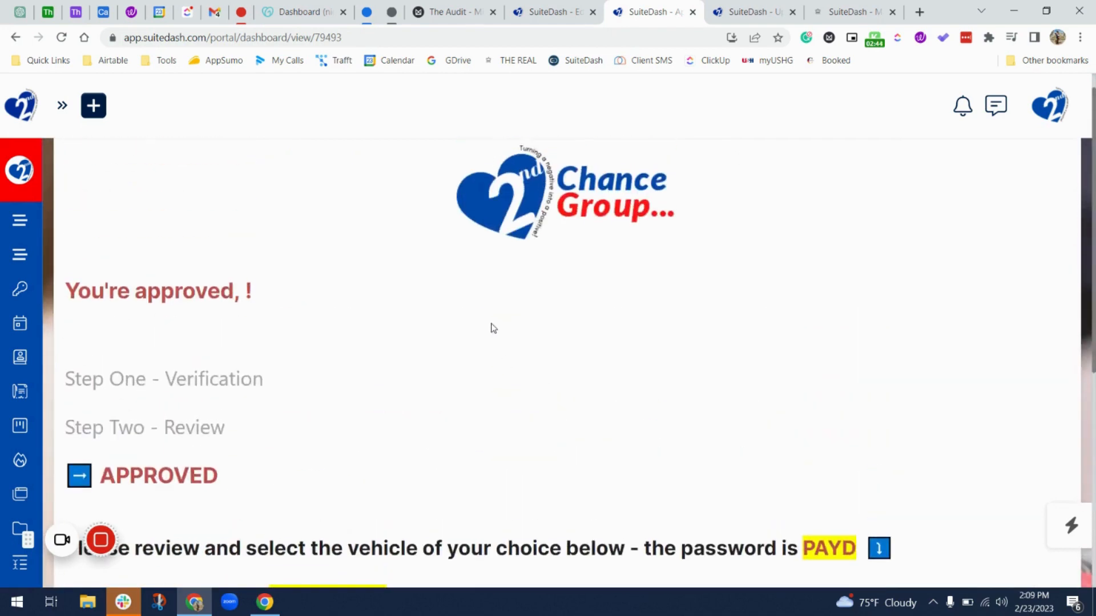
scroll(493, 329, "down", 6)
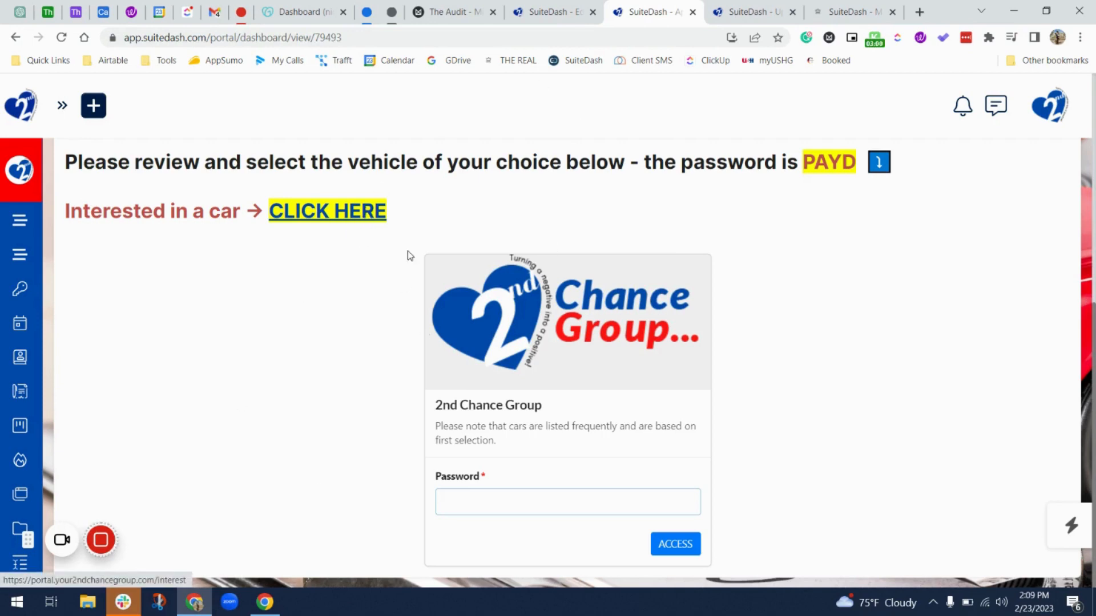
scroll(410, 255, "up", 1)
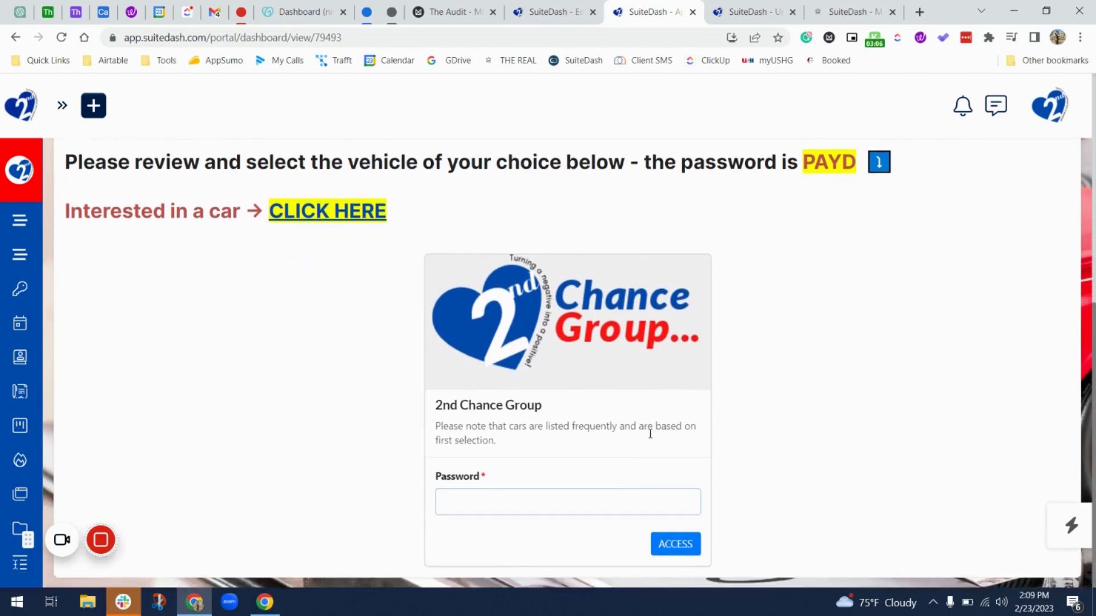
scroll(651, 437, "up", 5)
scroll(651, 436, "down", 4)
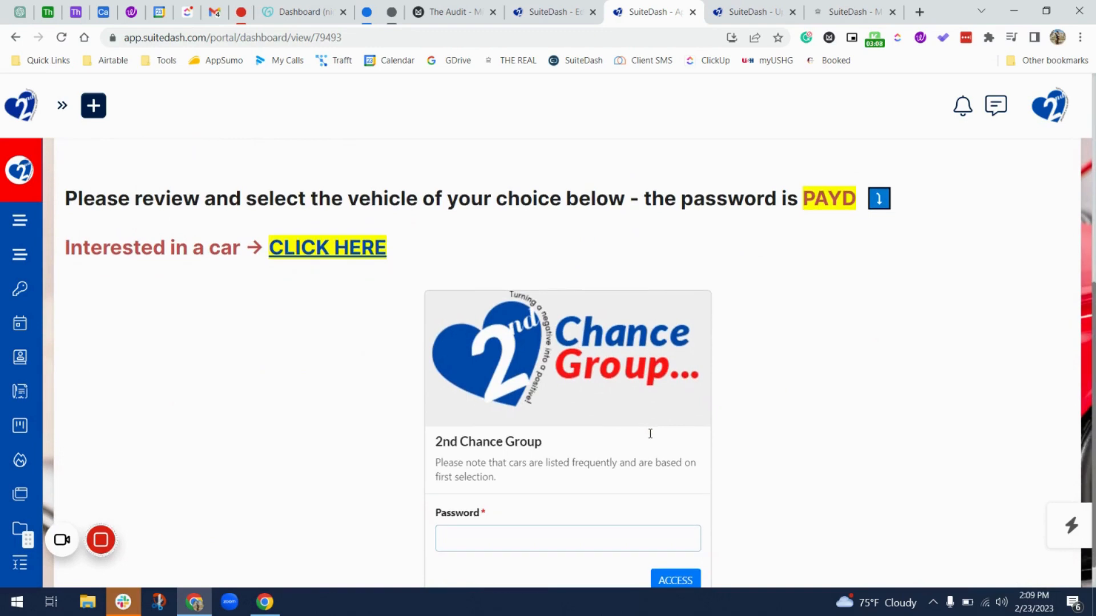
scroll(650, 433, "up", 6)
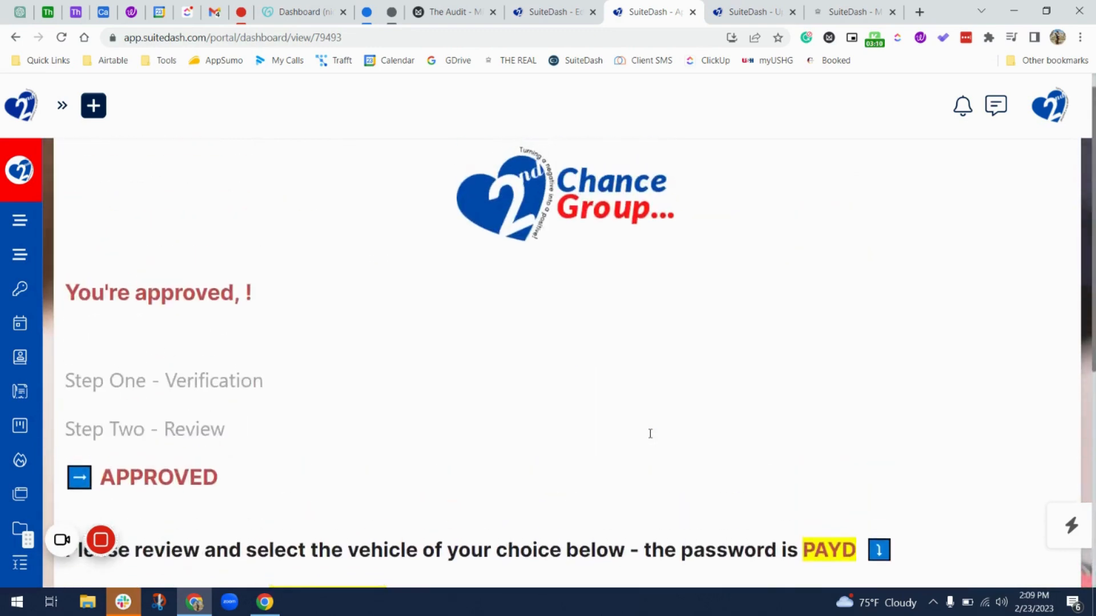
scroll(650, 434, "down", 4)
scroll(650, 433, "down", 1)
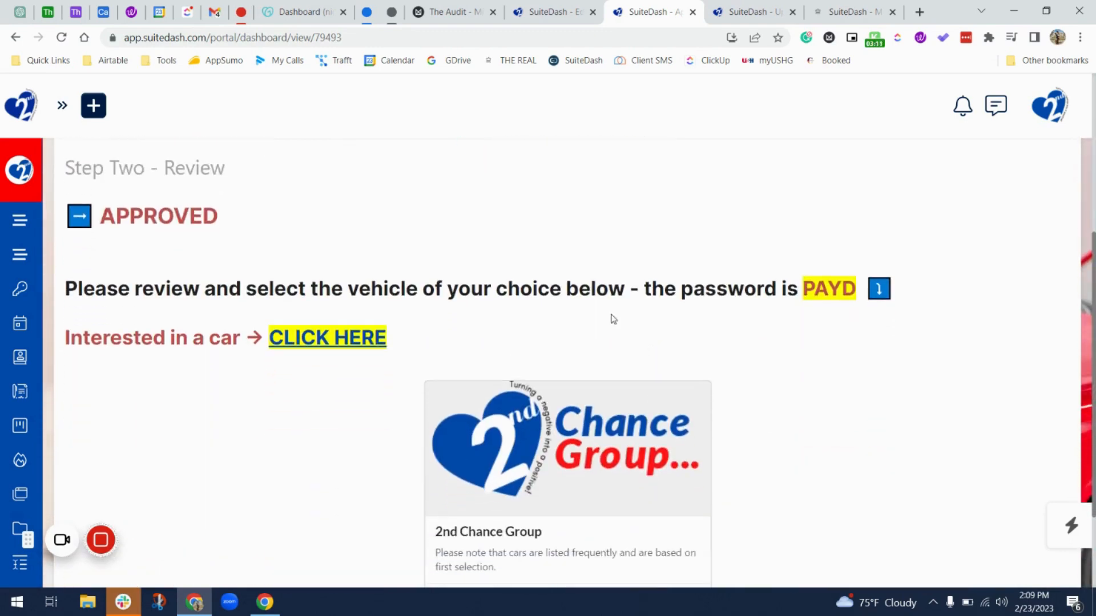
Step: Highlight the catalogue password in the Approved page's vehicle instructions and compare it with the access form below
double_click(838, 297)
scroll(797, 330, "down", 3)
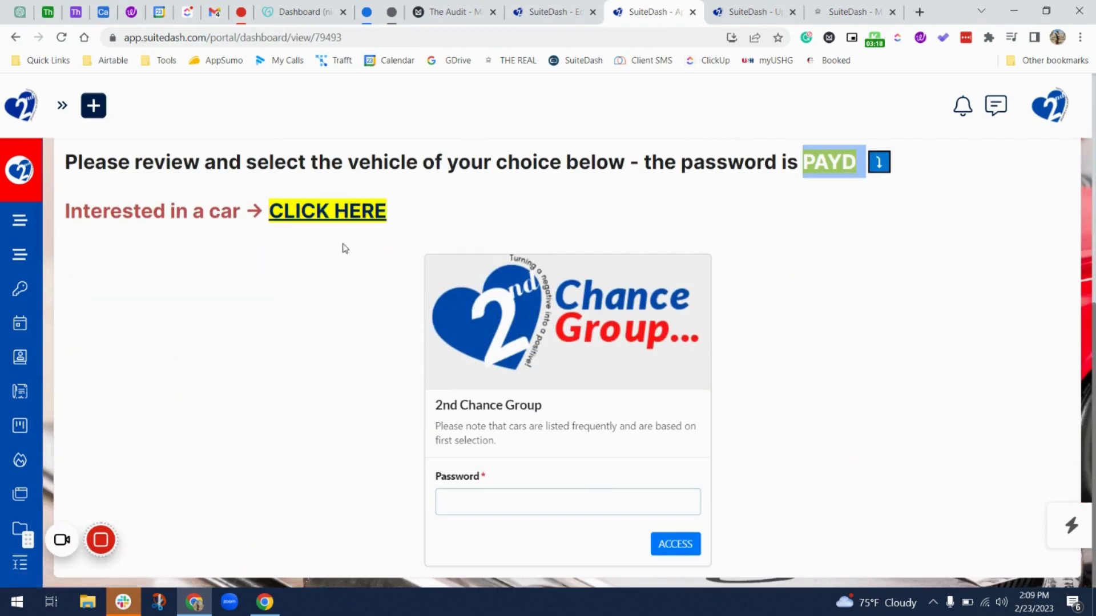
scroll(342, 251, "up", 5)
scroll(451, 379, "down", 3)
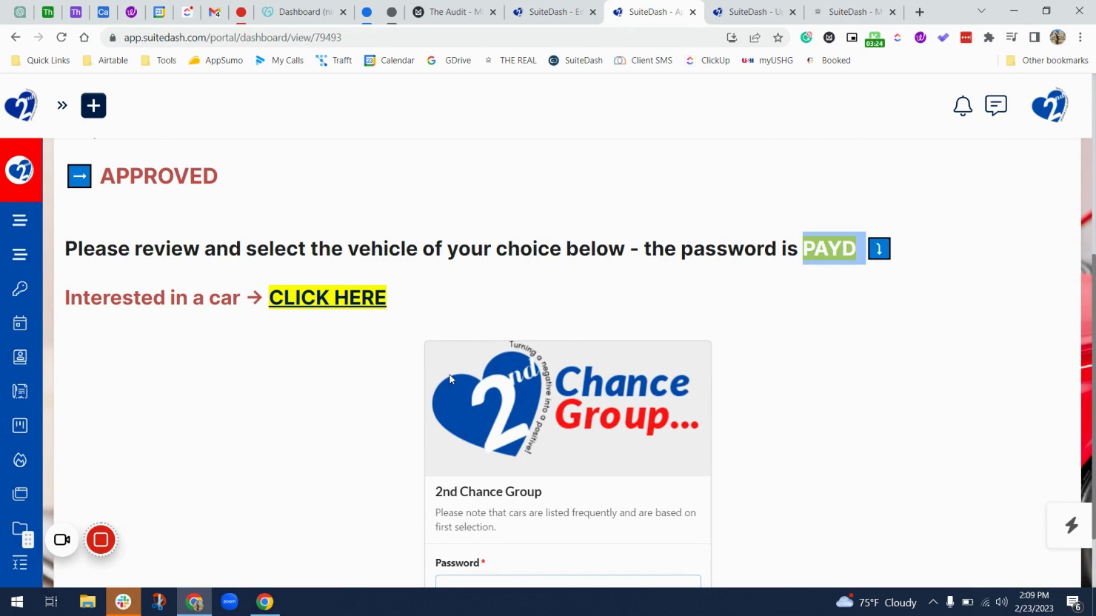
scroll(451, 379, "down", 2)
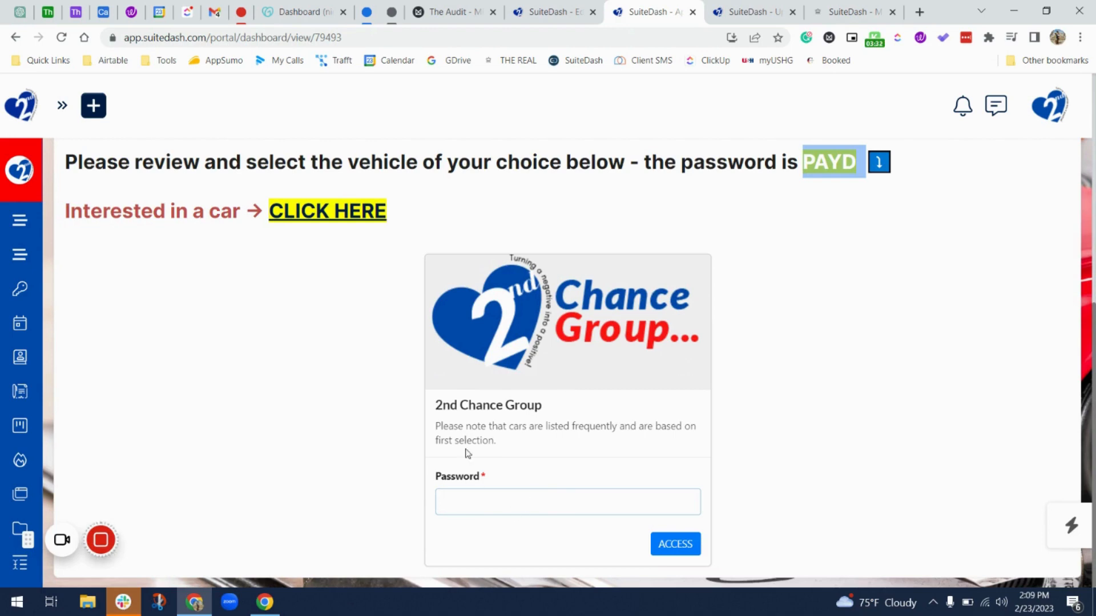
Step: Return to the Car Interest Form, collapse its Vehicle Registration Plate field, and save the form while keeping it open for editing
scroll(627, 393, "up", 7)
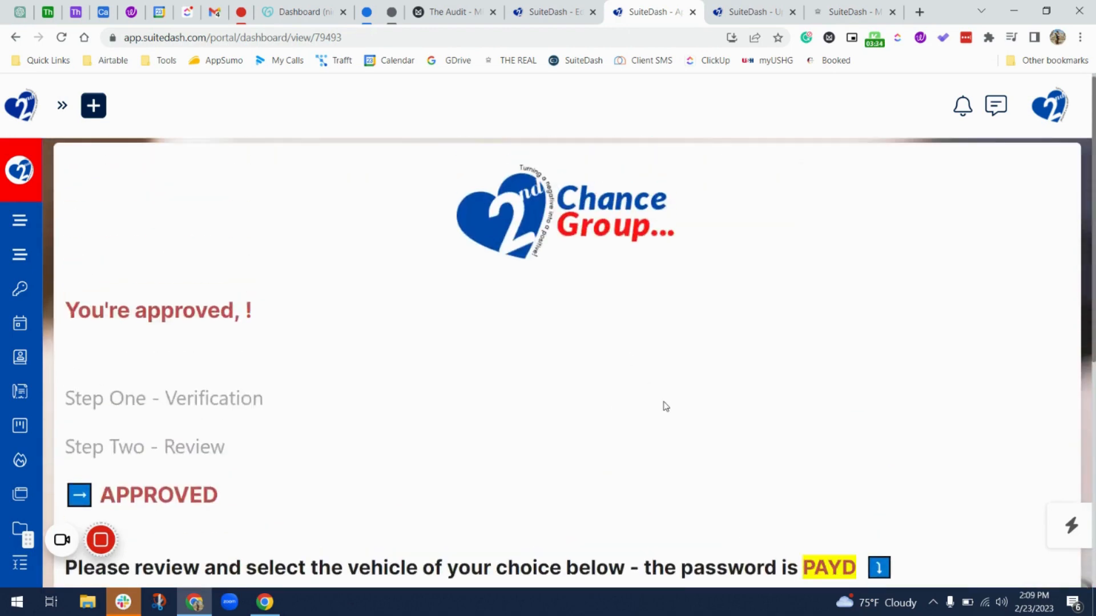
scroll(666, 407, "down", 3)
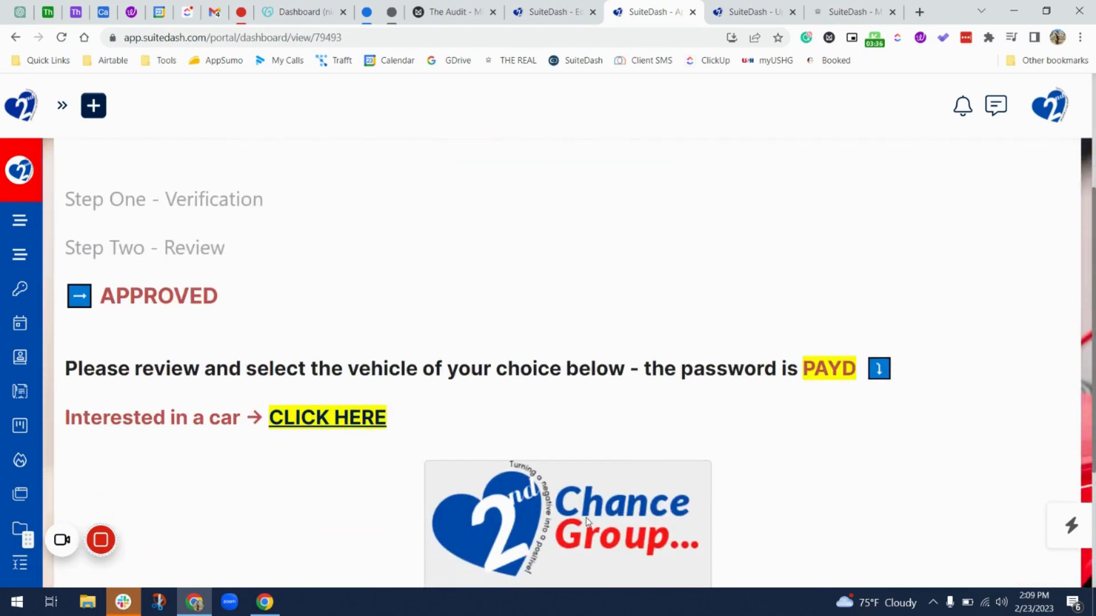
left_click(732, 12)
scroll(585, 353, "up", 6)
scroll(585, 352, "down", 2)
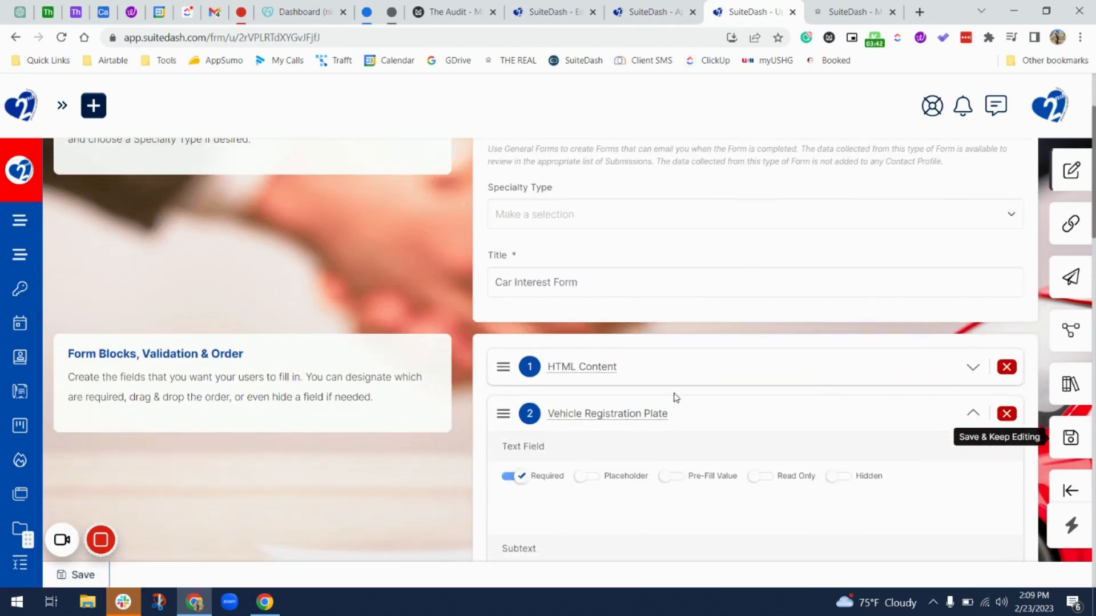
scroll(798, 320, "down", 7)
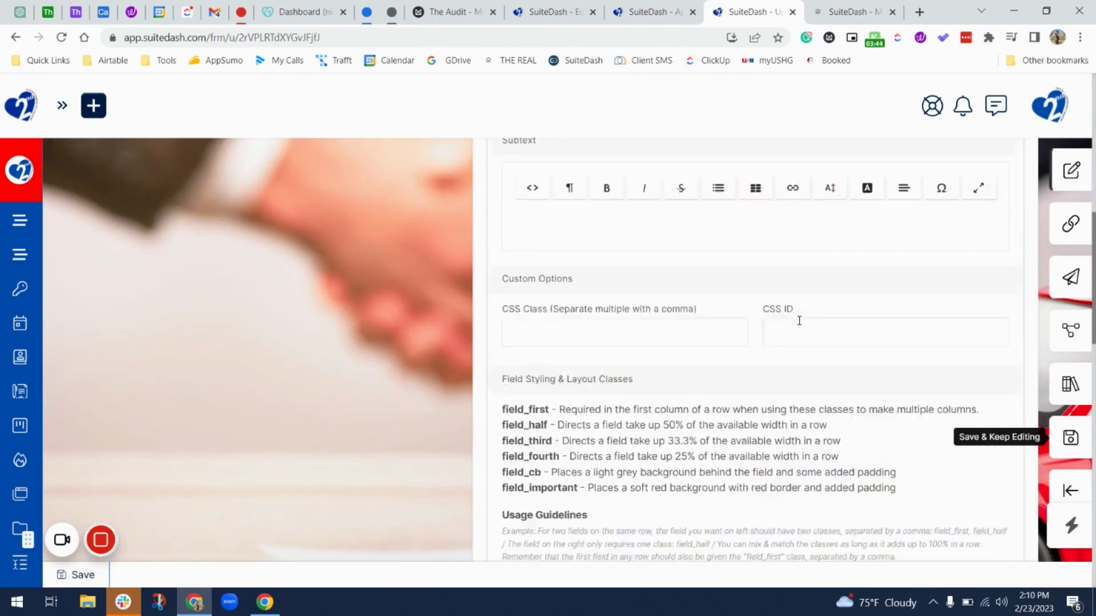
scroll(799, 320, "up", 5)
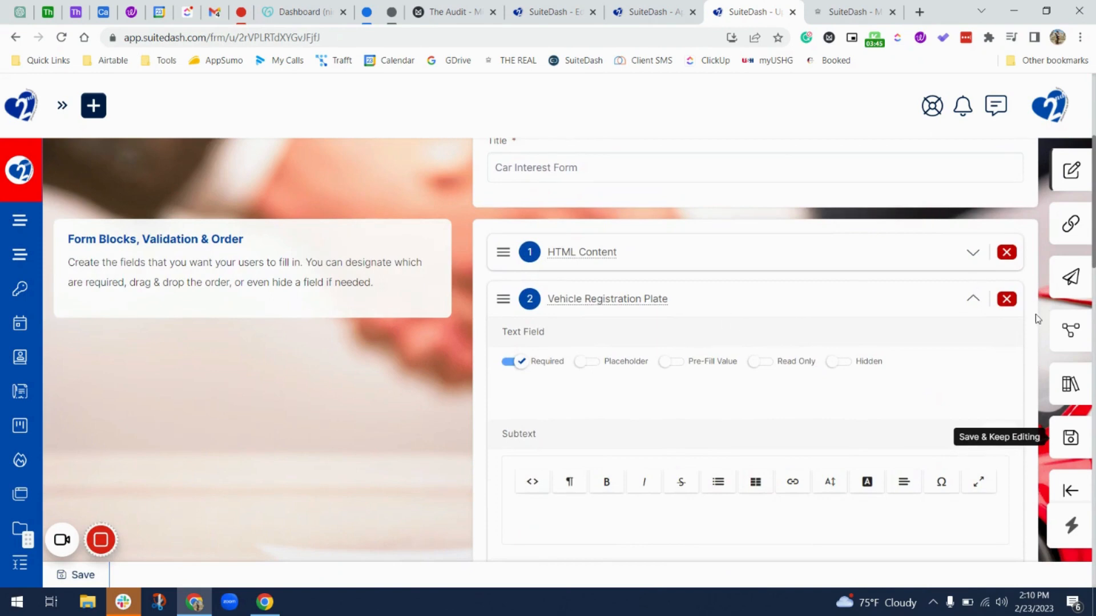
left_click(972, 299)
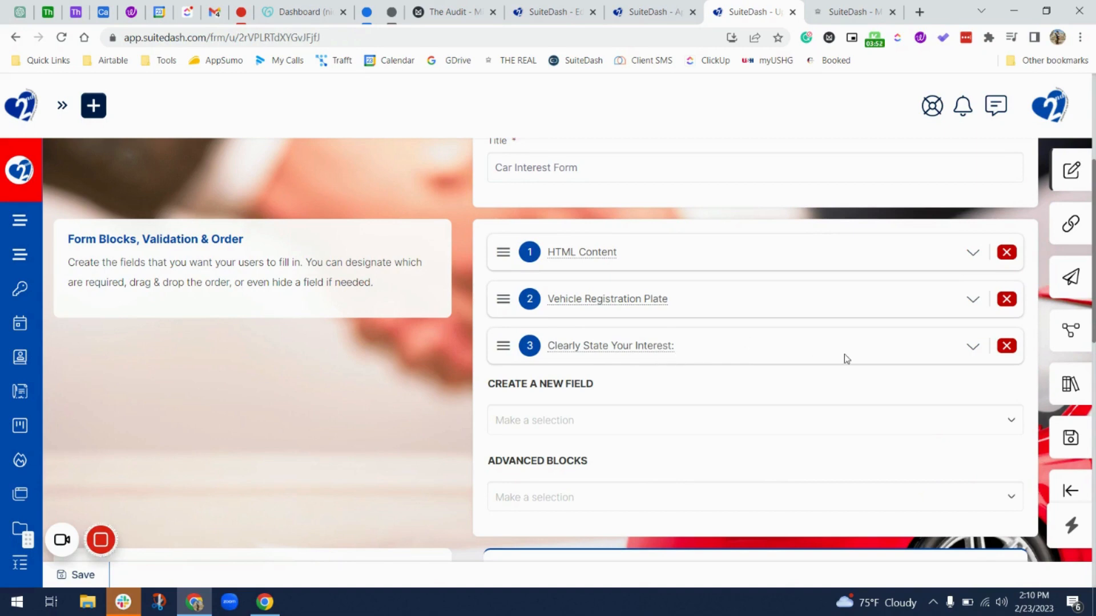
scroll(844, 354, "down", 2)
left_click(1065, 438)
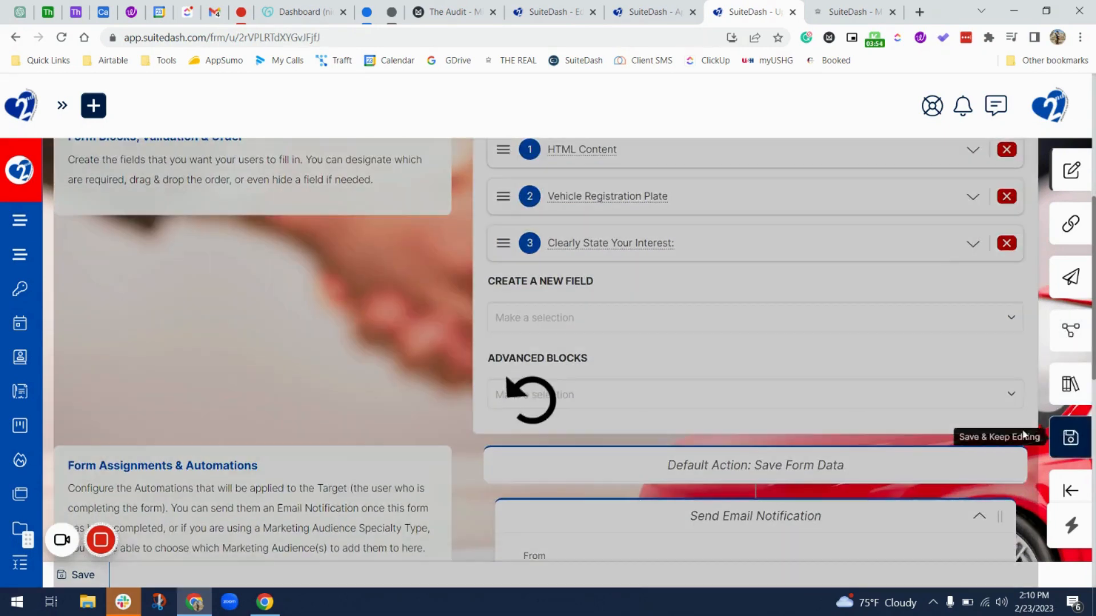
Step: Add a second Send Email Notification automation below the Car Interest Form's default email notification
scroll(539, 428, "down", 2)
left_click(544, 403)
scroll(606, 431, "down", 4)
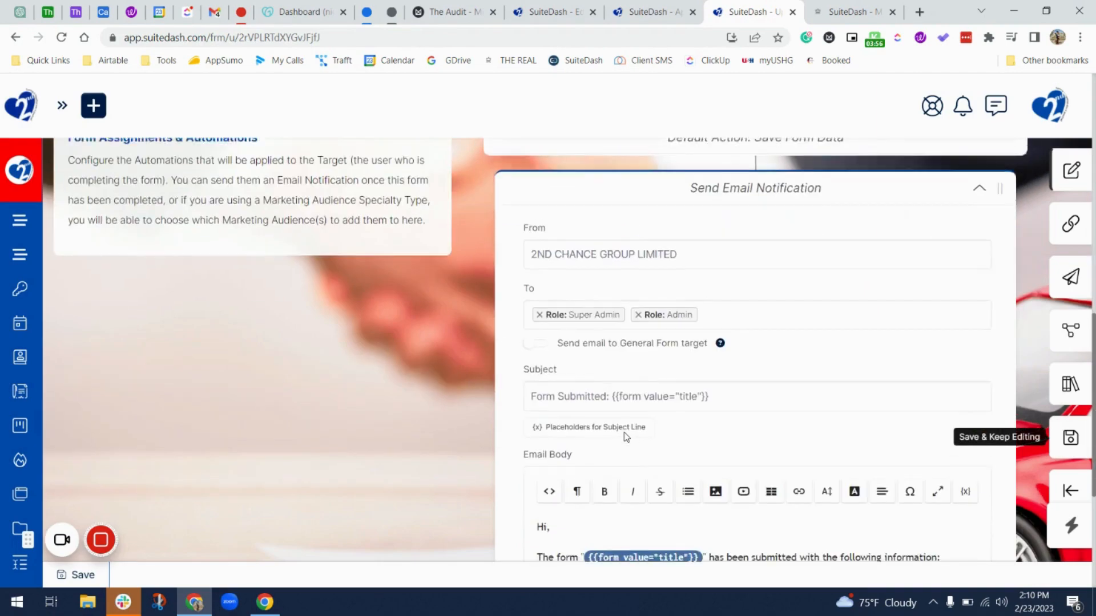
scroll(626, 437, "down", 3)
scroll(628, 437, "up", 2)
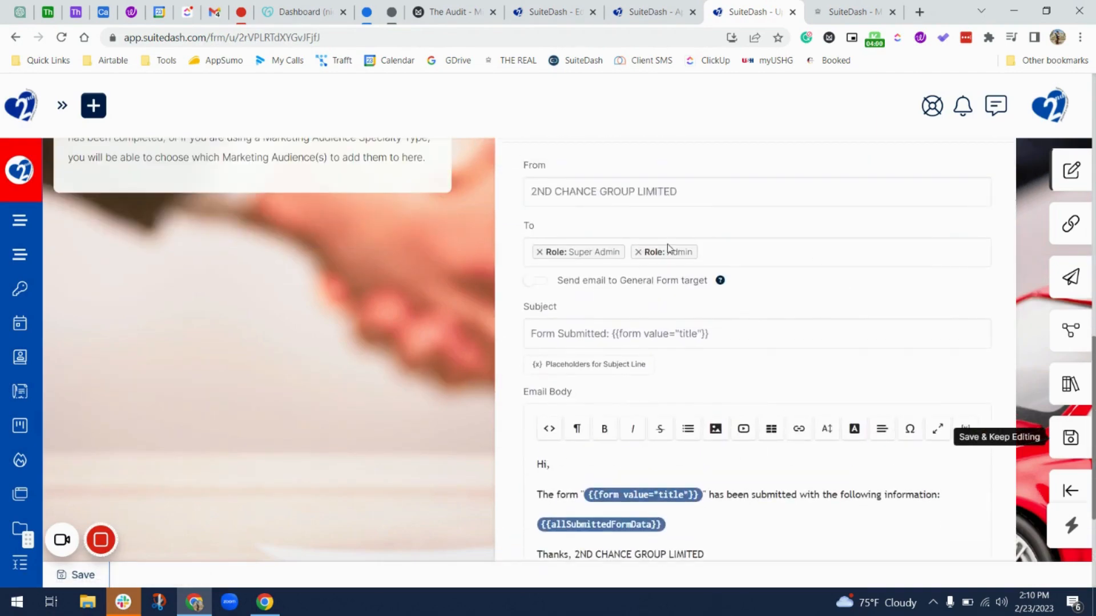
scroll(666, 245, "down", 3)
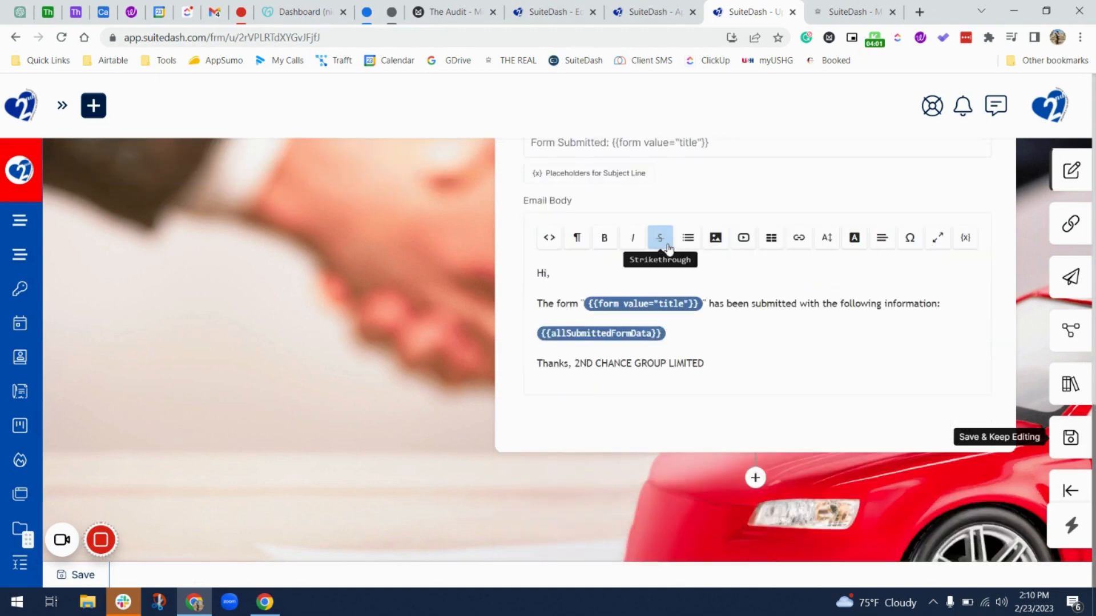
left_click(755, 480)
left_click(736, 513)
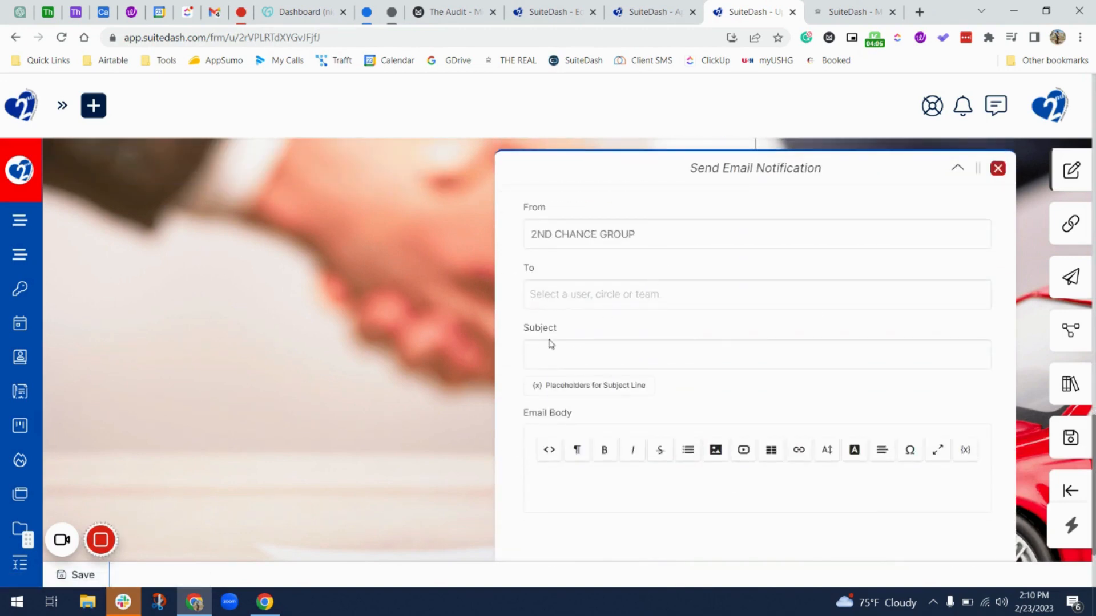
Step: Copy the default notification's entire email body into the body of the new email notification
scroll(602, 399, "up", 7)
left_click(723, 489)
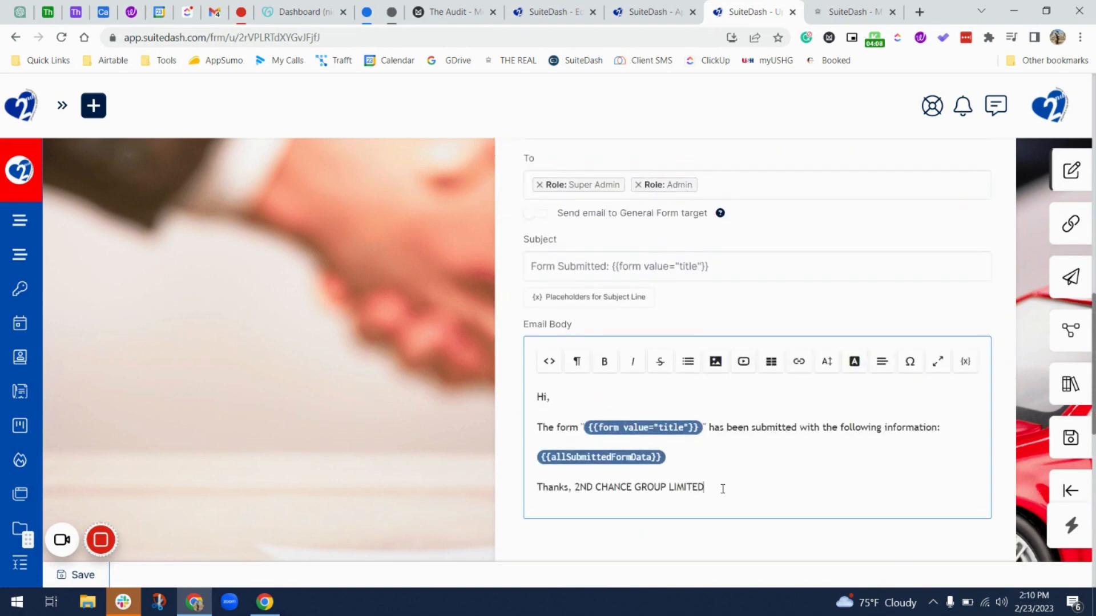
key("ctrl+a")
key("ctrl+c")
scroll(723, 489, "down", 7)
left_click(691, 386)
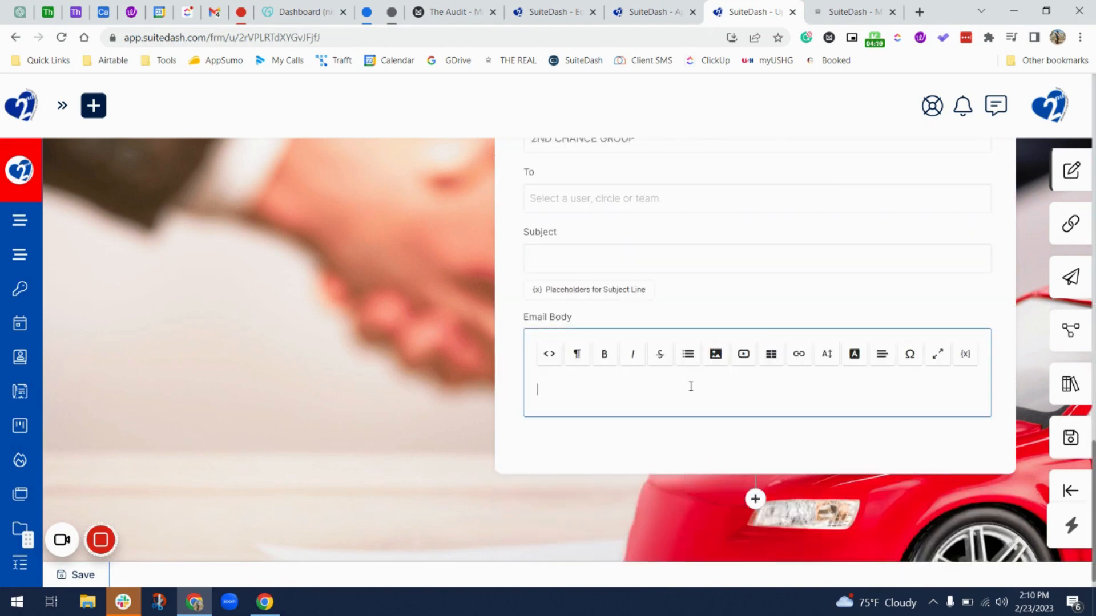
key("ctrl+v")
Step: Add the 2ND CHANCE GROUP super admin user as a recipient of the new email notification
scroll(691, 386, "up", 4)
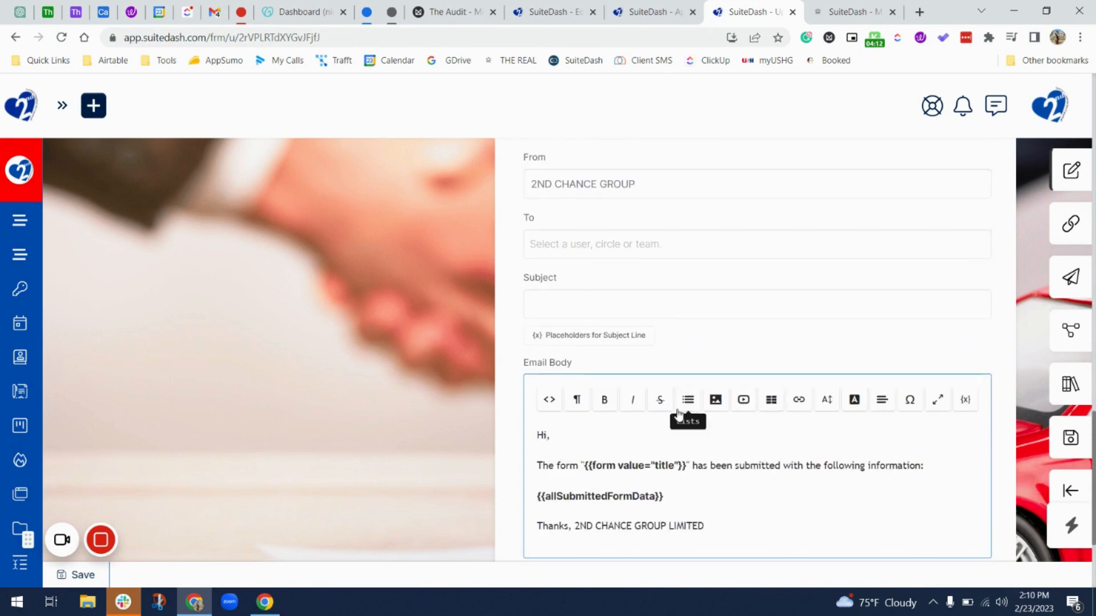
left_click(606, 388)
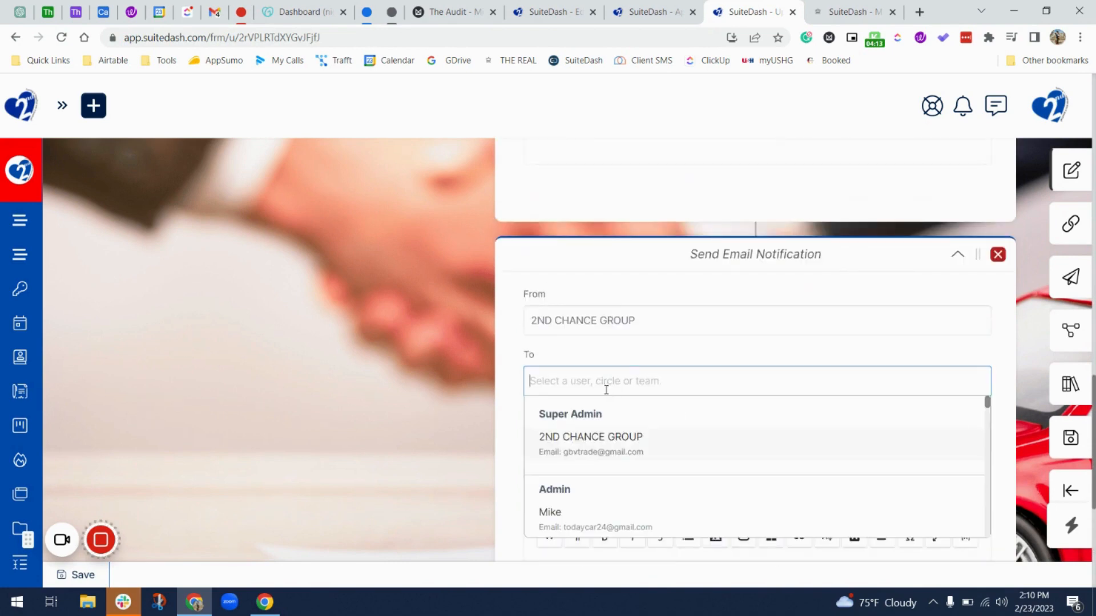
left_click(610, 437)
scroll(608, 442, "down", 1)
left_click(708, 349)
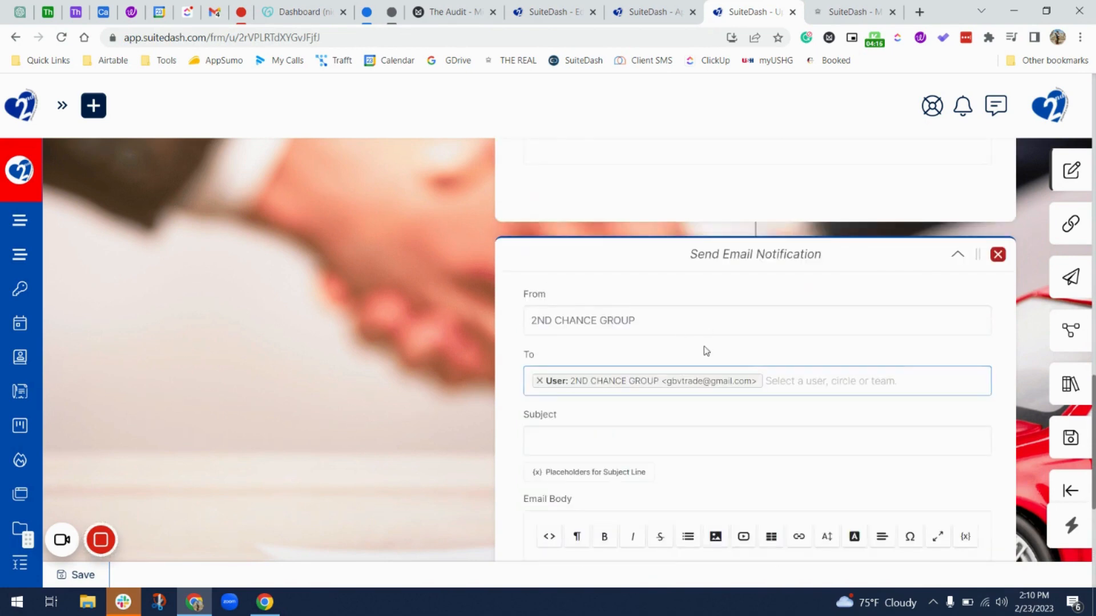
scroll(699, 354, "up", 7)
scroll(697, 355, "down", 6)
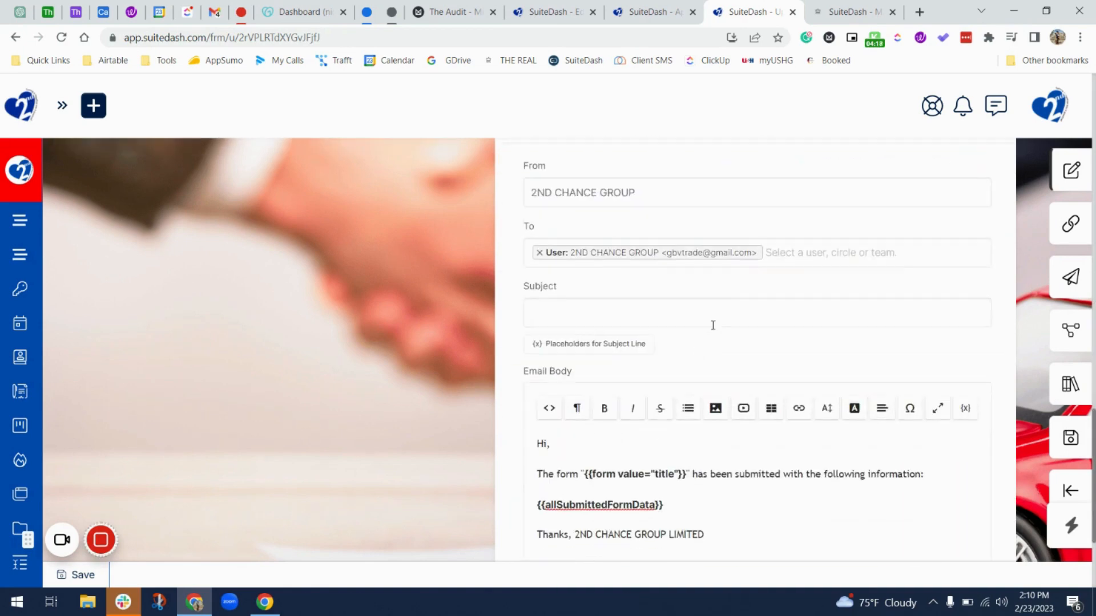
Step: Add the first listed Admin user as a second recipient of the new email notification
left_click(780, 247)
type("as")
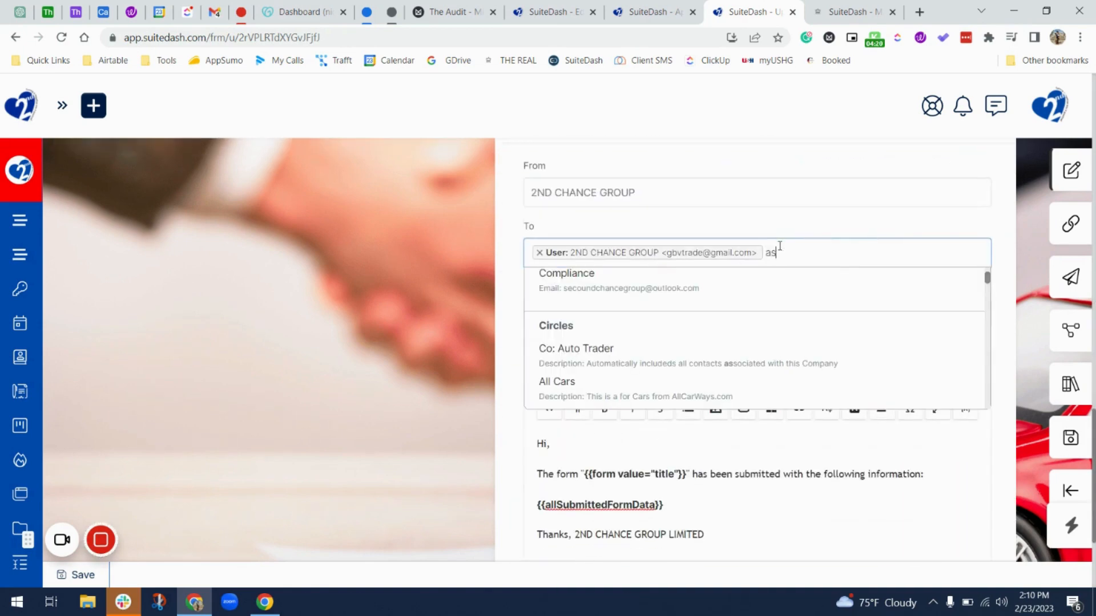
key("BackSpace")
type("dmin")
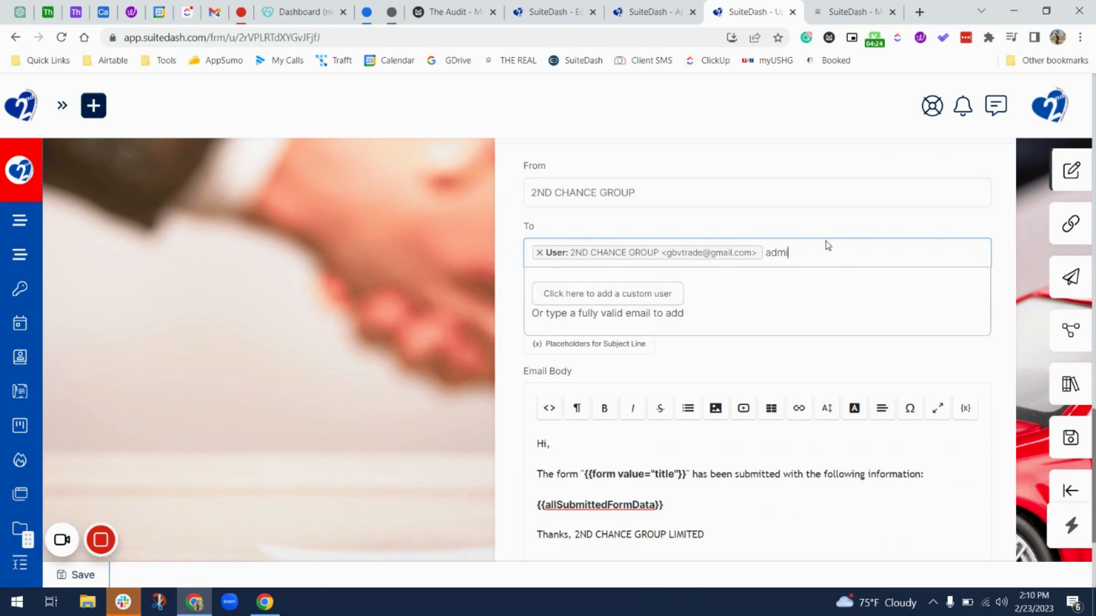
key("BackSpace")
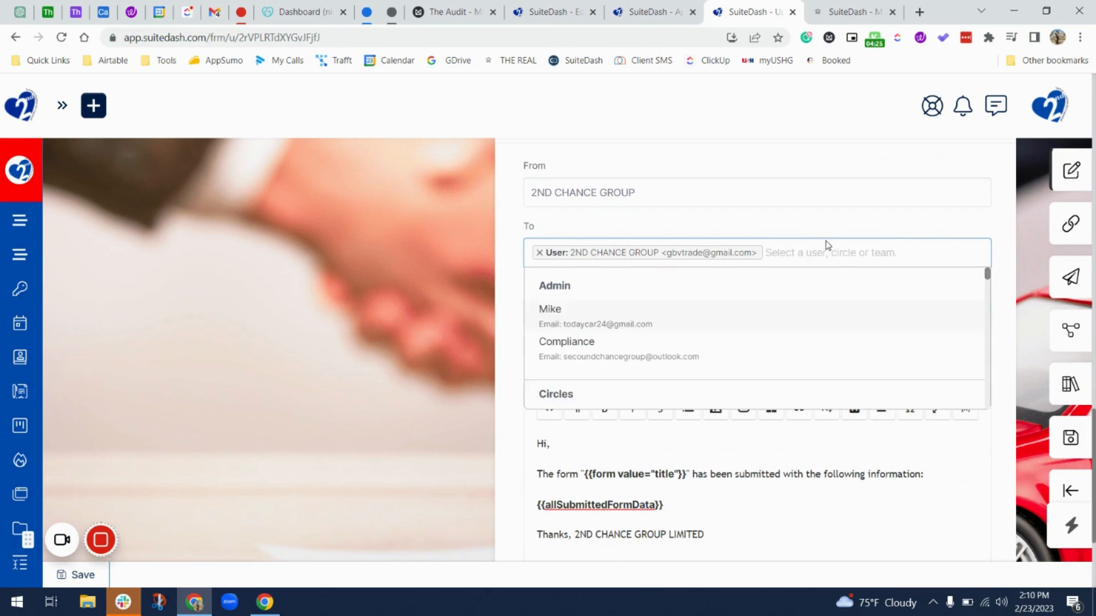
right_click(695, 353)
left_click(657, 327)
left_click(642, 331)
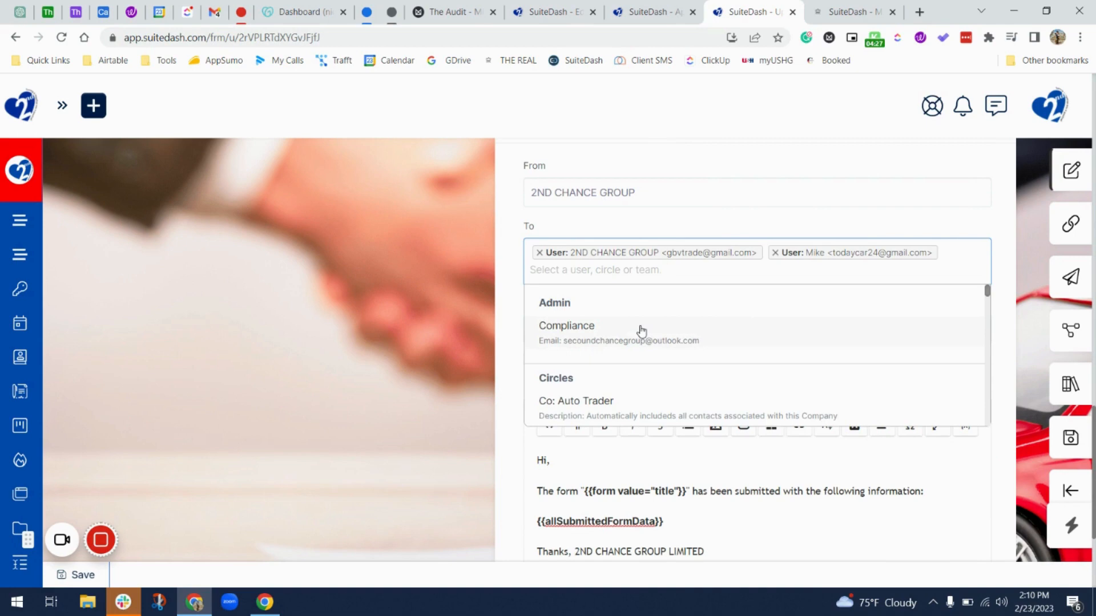
left_click(797, 183)
Step: Copy the default notification's subject, Form Submitted: {{form value="title"}}, into the subject of the new email notification
scroll(773, 235, "down", 3)
scroll(771, 236, "up", 3)
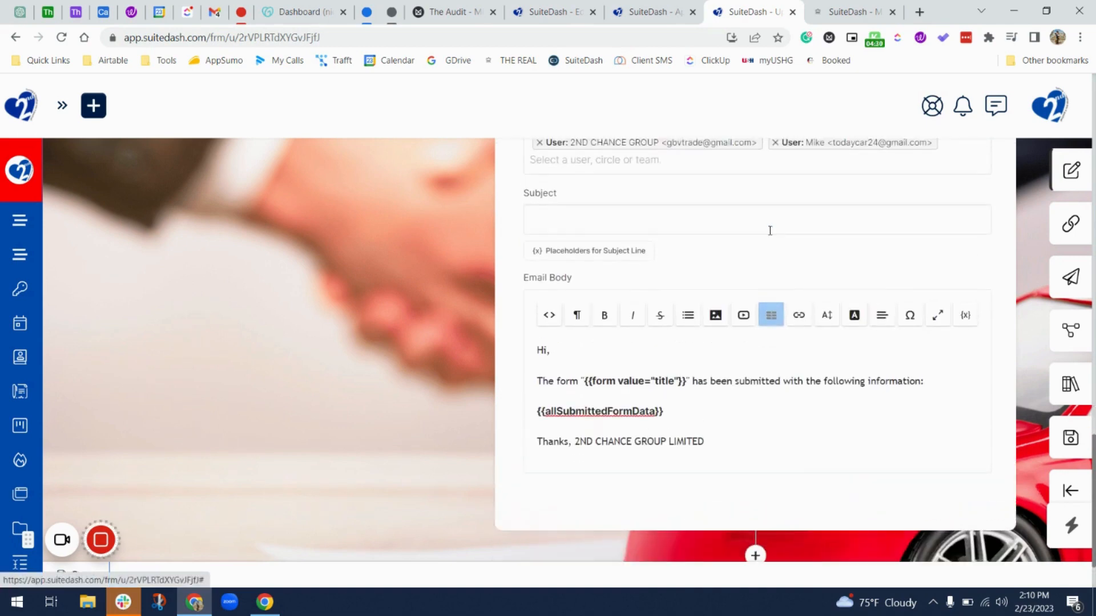
scroll(772, 234, "down", 1)
left_click(689, 195)
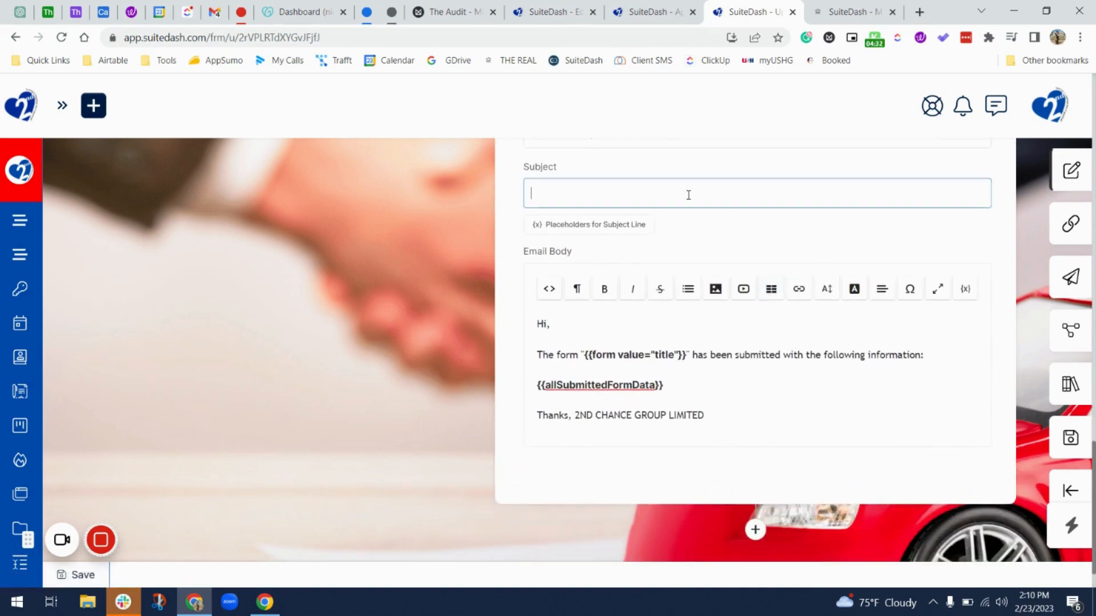
scroll(688, 195, "up", 10)
left_click(670, 303)
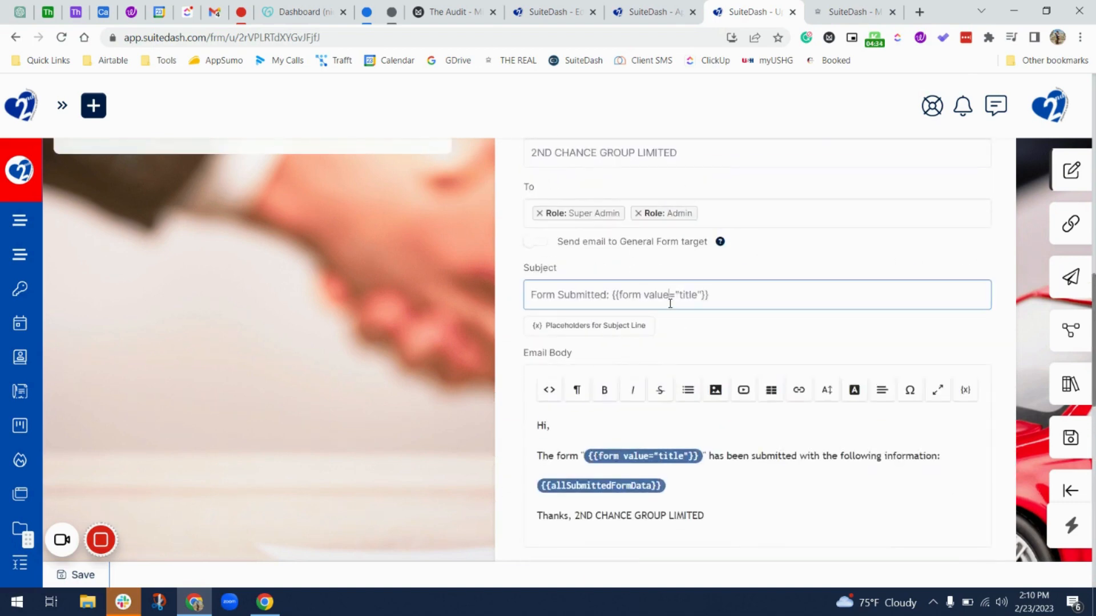
key("ctrl+a")
key("ctrl+c")
scroll(671, 306, "down", 8)
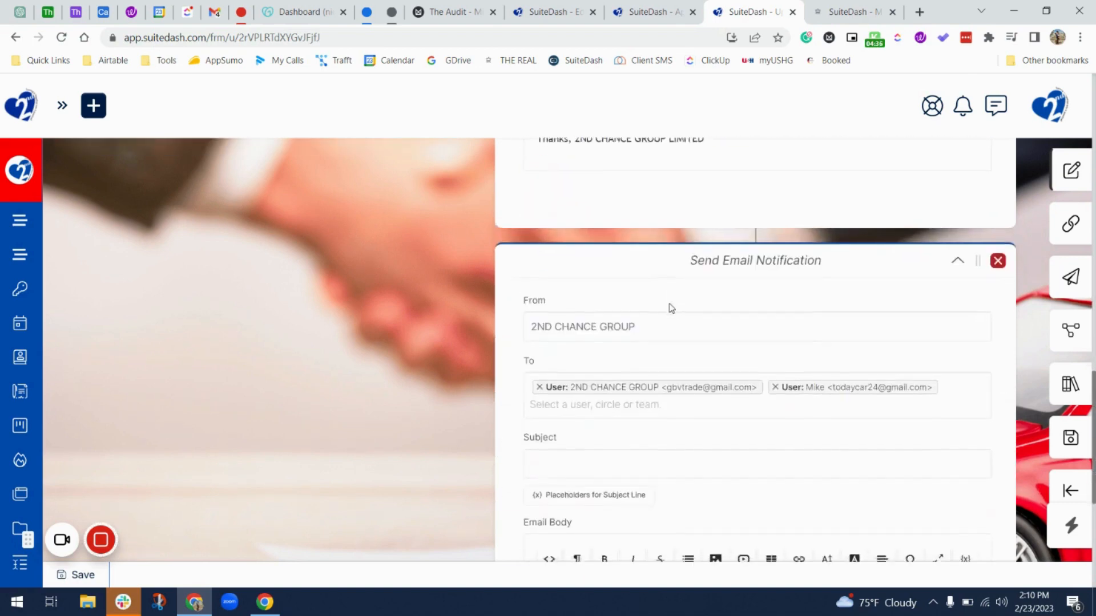
left_click(671, 308)
scroll(671, 308, "down", 1)
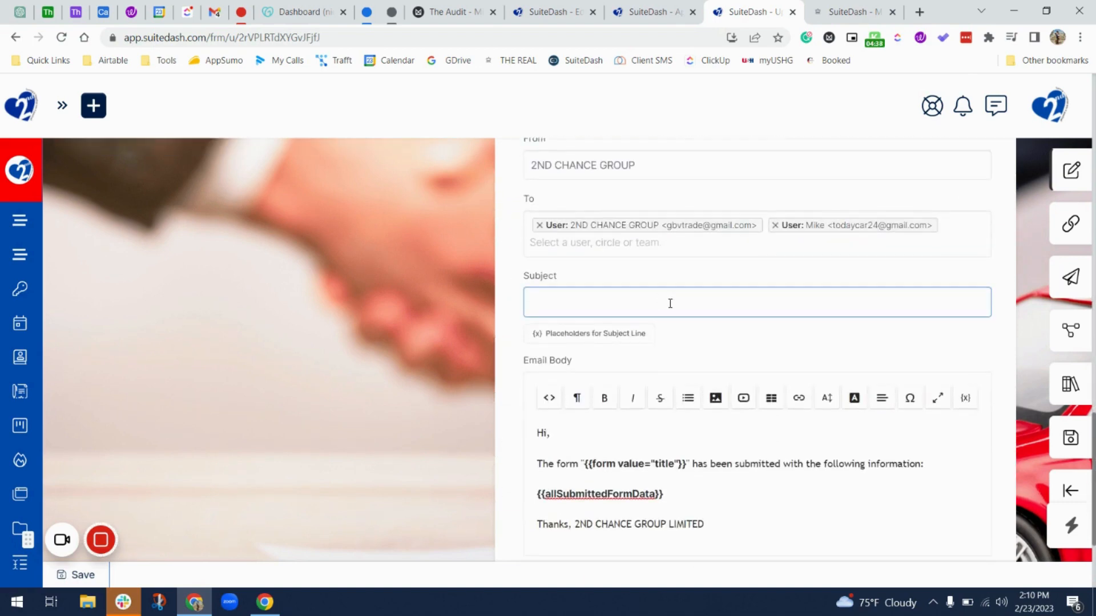
key("ctrl+v")
Step: Clear the entire email body of the default Send Email Notification
scroll(671, 308, "up", 8)
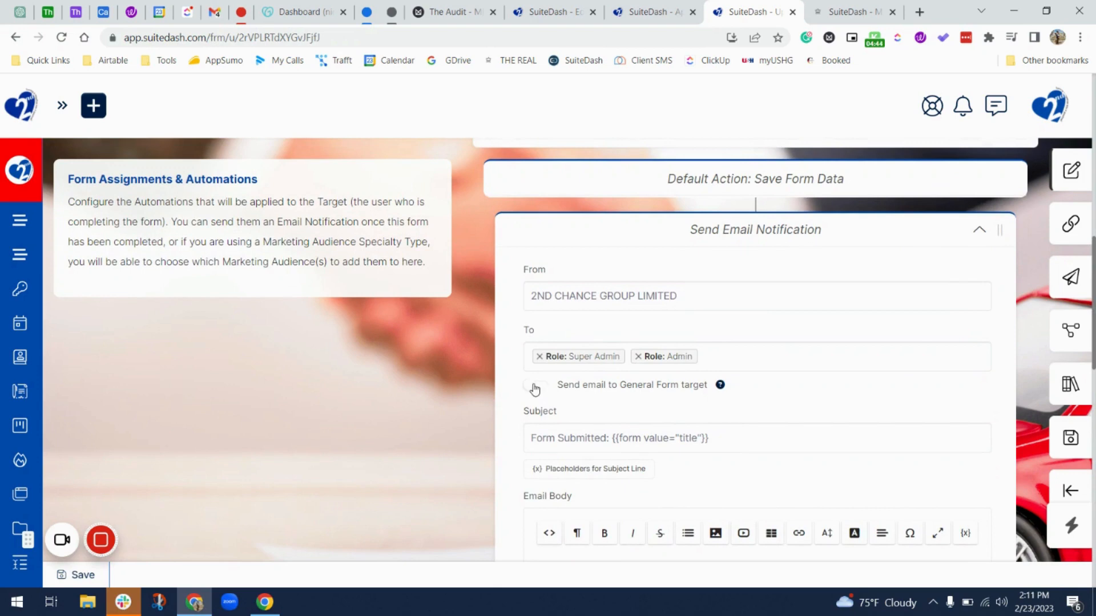
scroll(535, 389, "down", 2)
left_click(702, 531)
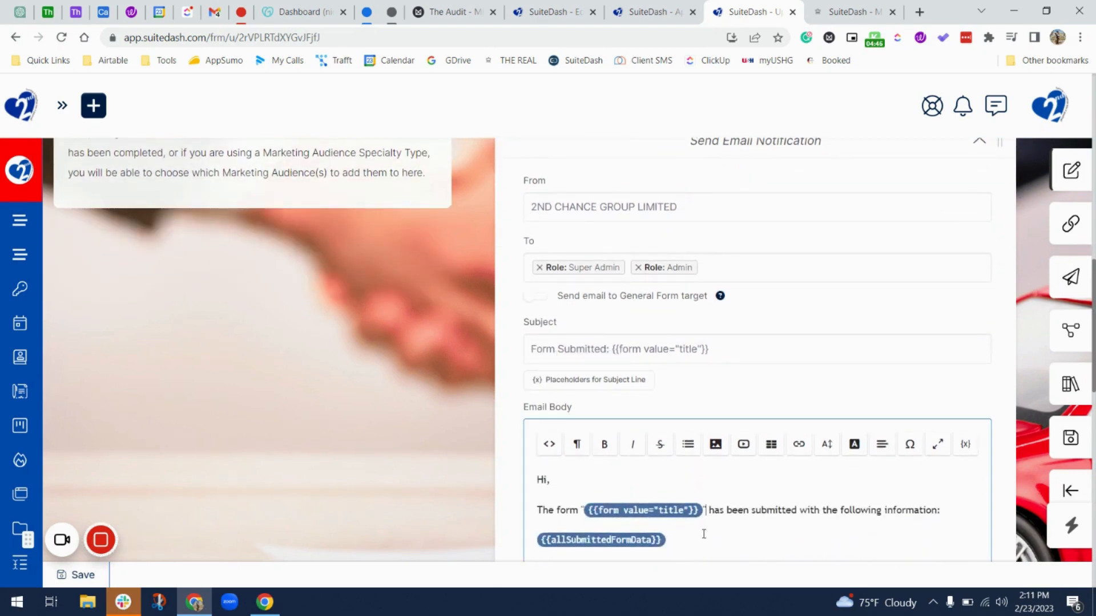
key("ctrl+a")
type("D")
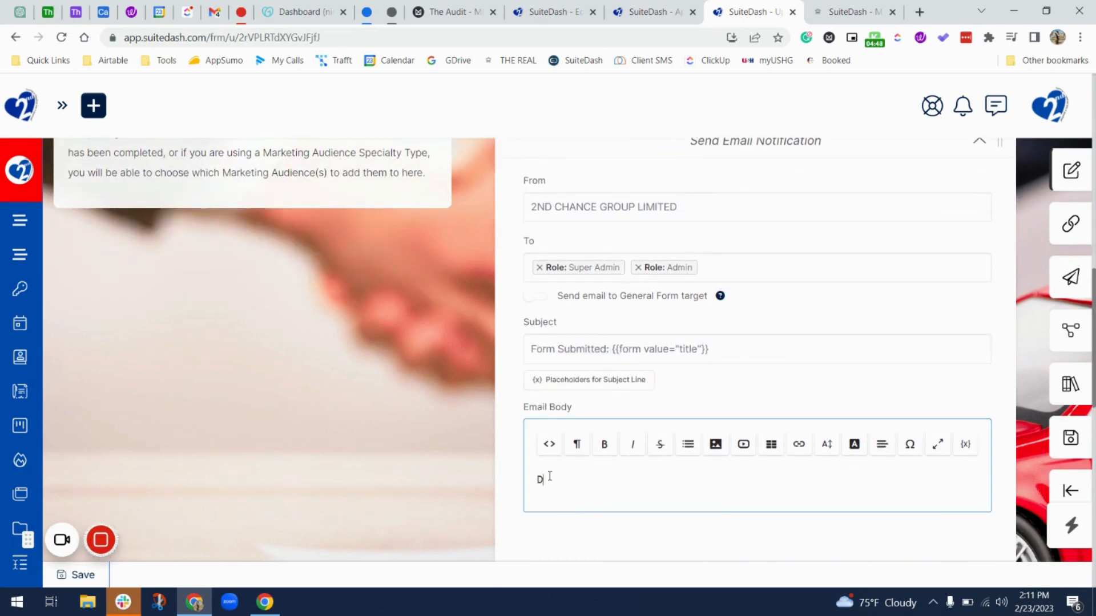
left_click(534, 306)
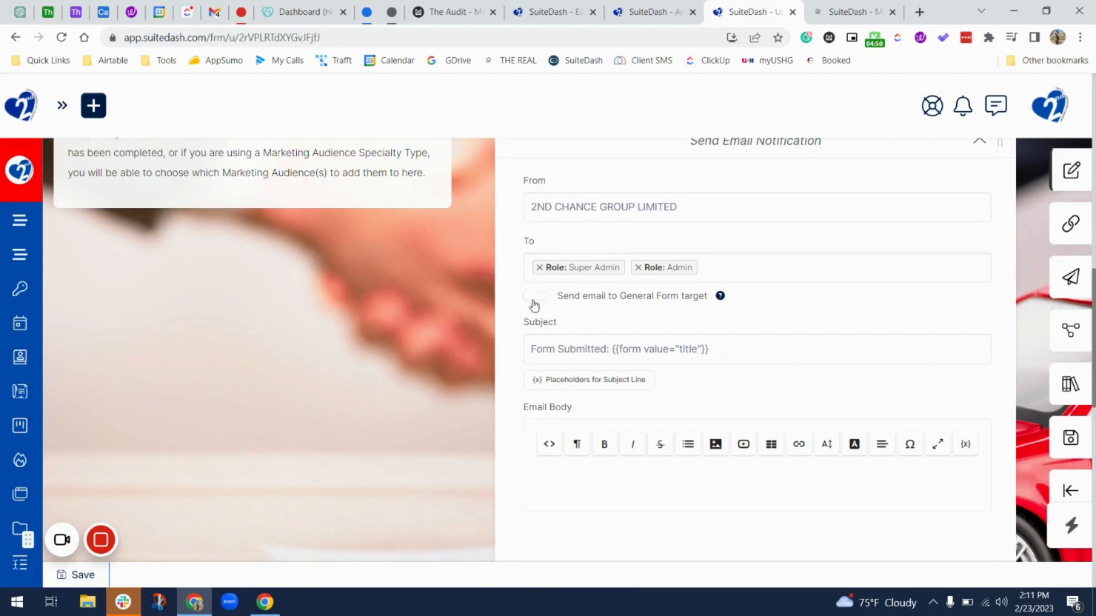
Step: Remove the Super Admin and Admin role recipients from the default notification and clear its subject
left_click(539, 267)
left_click(539, 267)
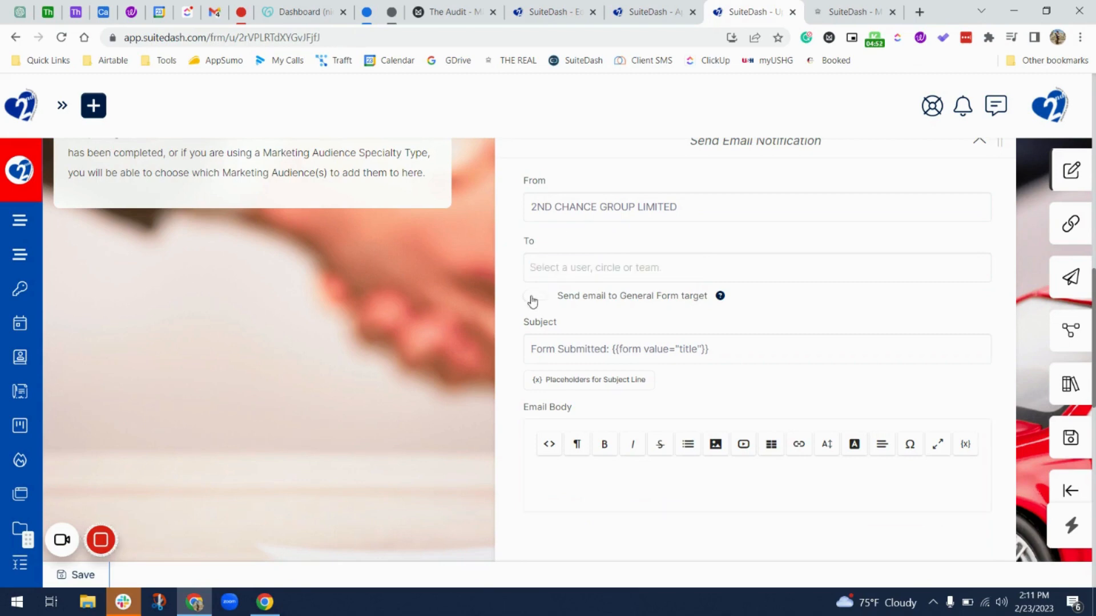
right_click(697, 318)
left_click(662, 349)
key("ctrl+a")
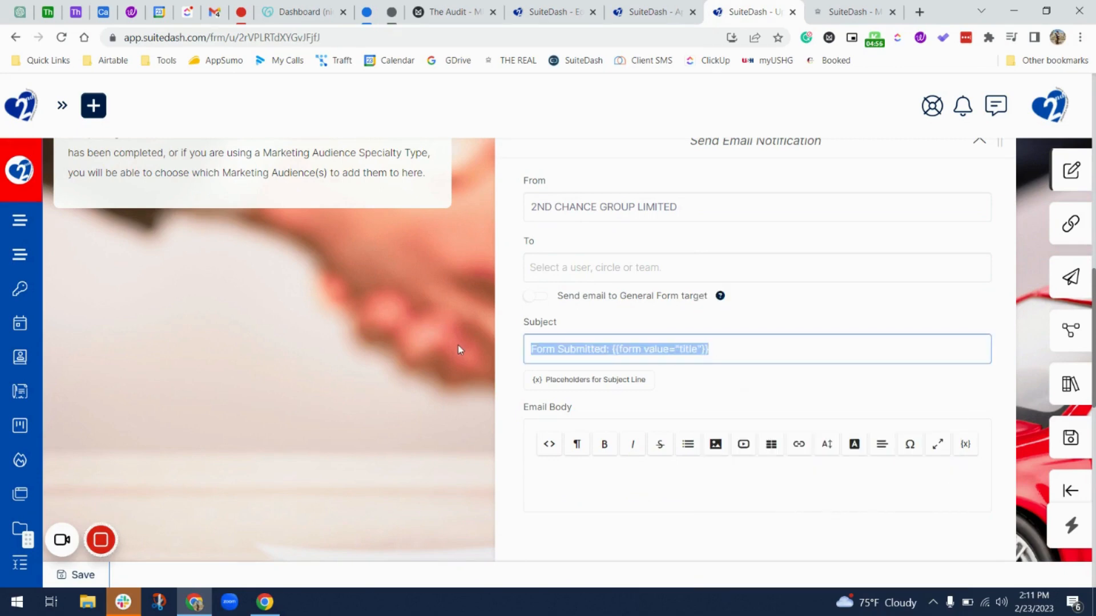
key("BackSpace")
scroll(540, 371, "up", 15)
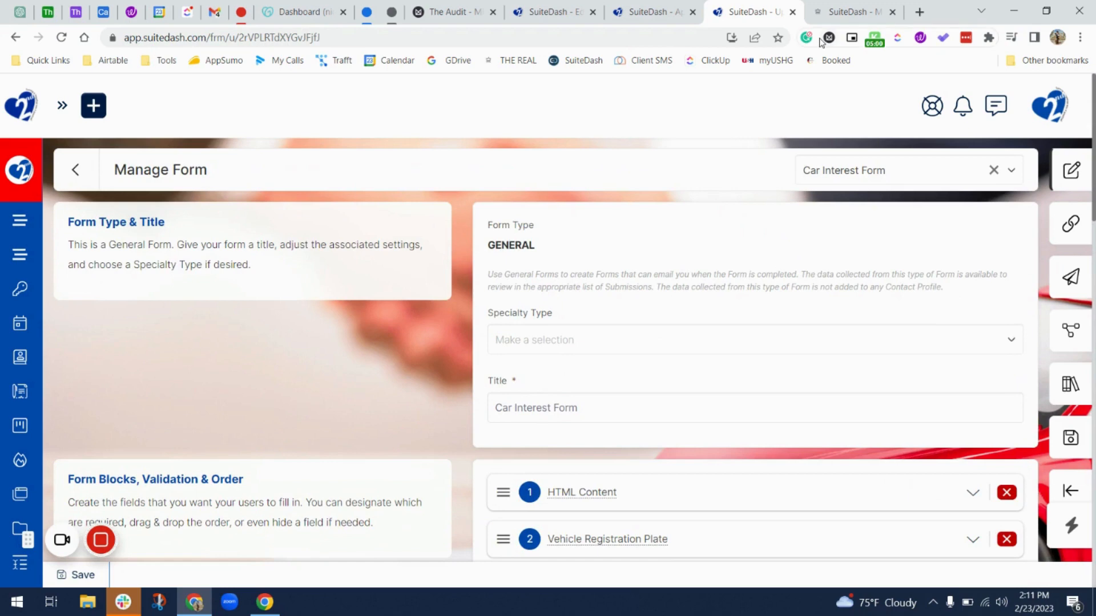
left_click(856, 12)
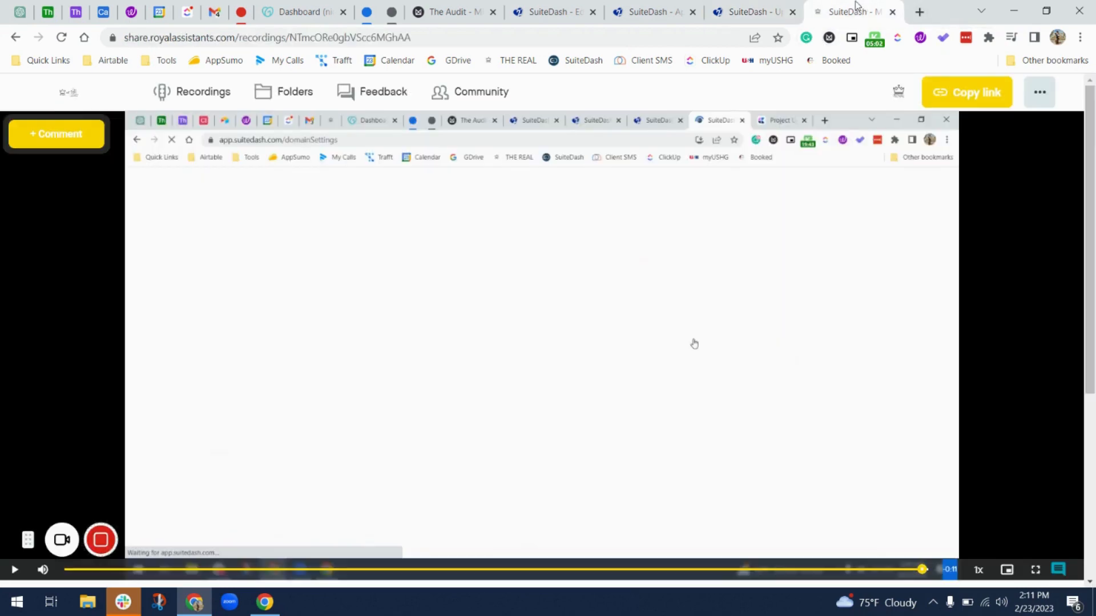
left_click(750, 18)
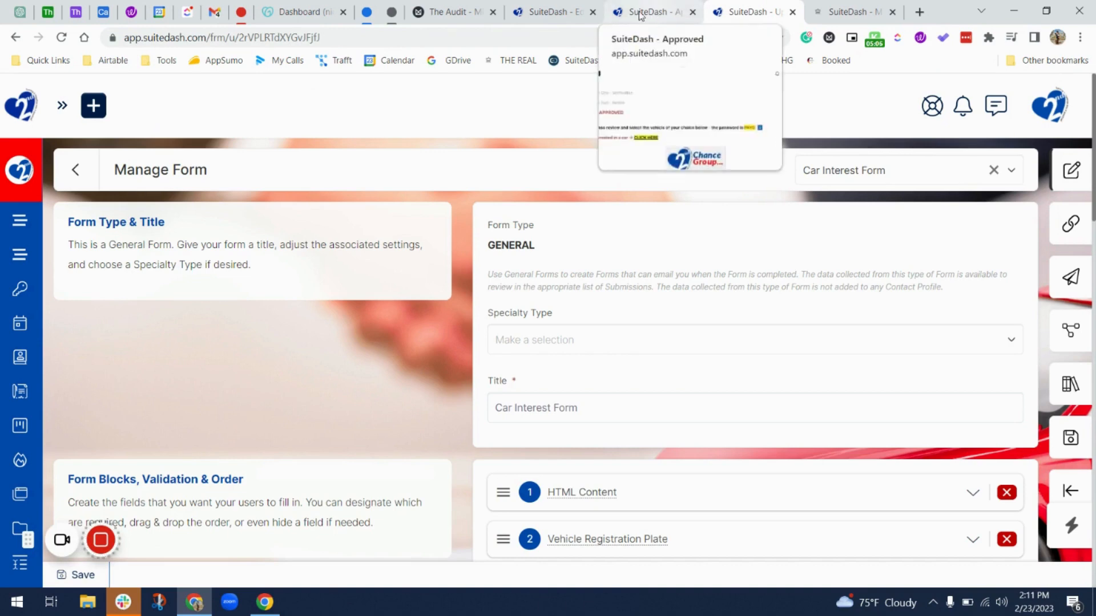
Step: Switch to the Approved portal page in the editor, review its approval message and car interest link, and save the page
left_click(562, 17)
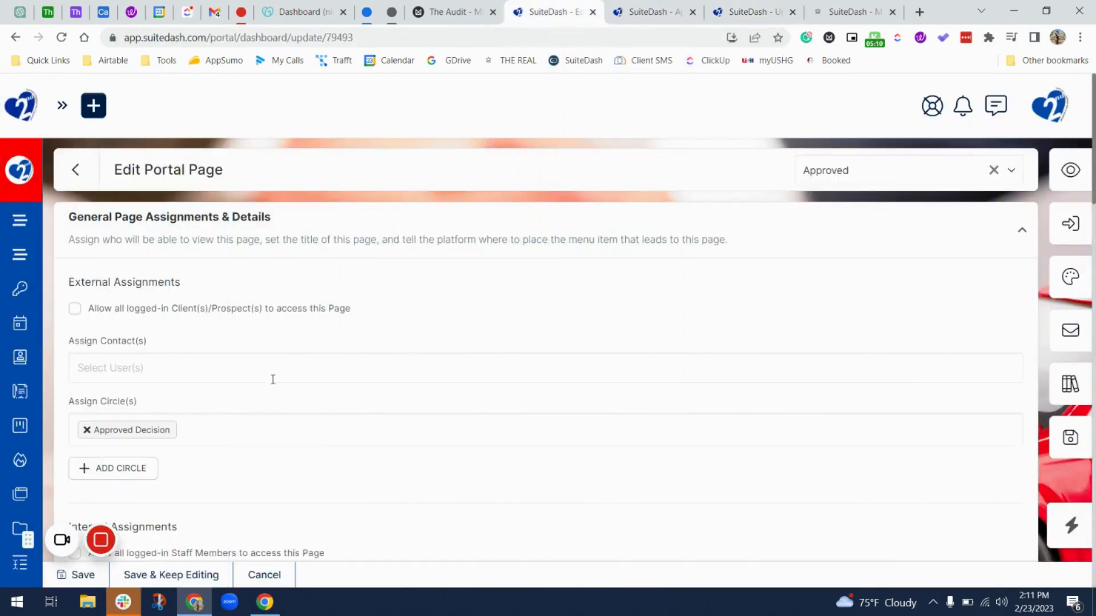
scroll(272, 379, "down", 15)
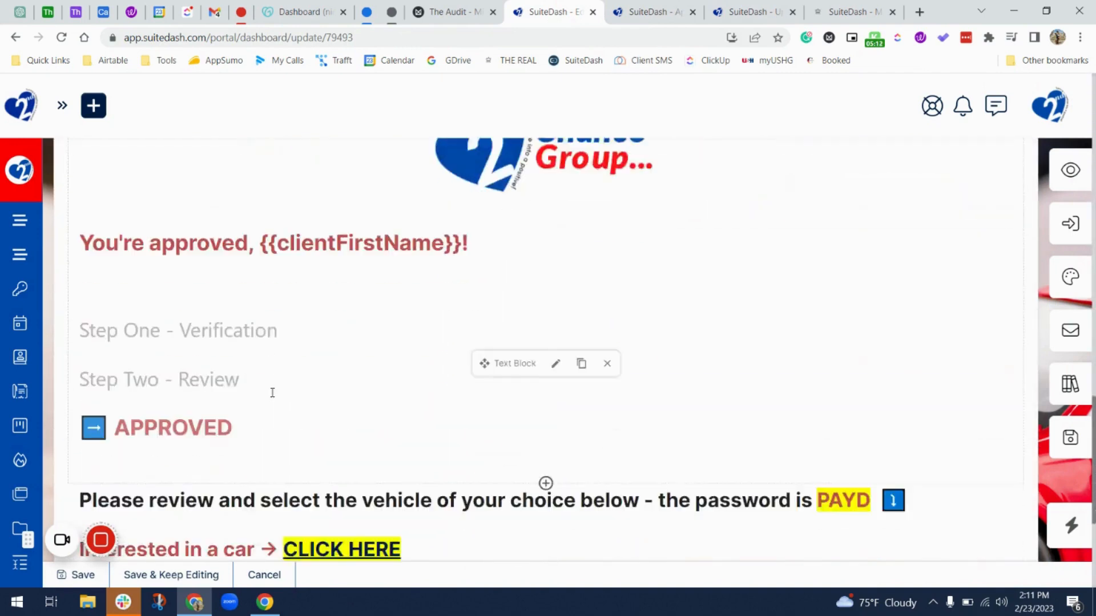
scroll(272, 393, "down", 5)
mouse_move(516, 327)
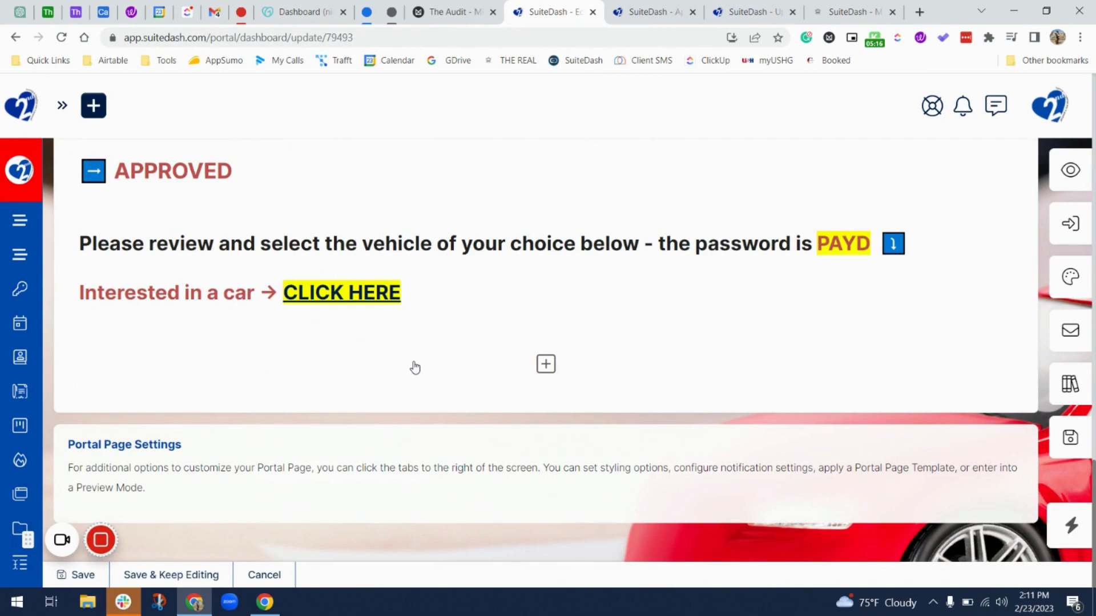
scroll(415, 367, "up", 10)
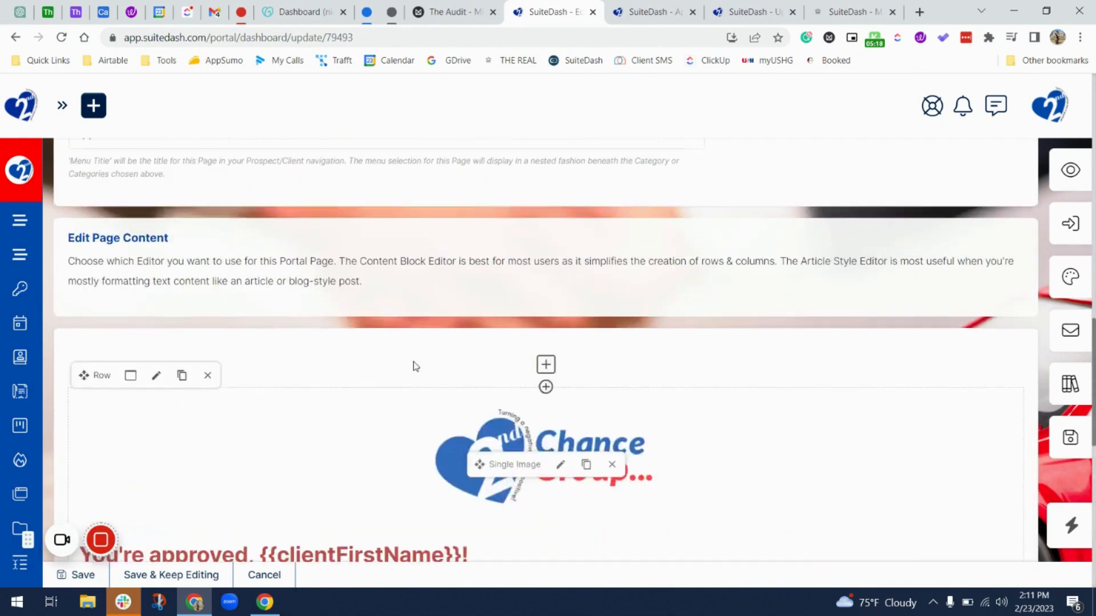
scroll(415, 367, "down", 5)
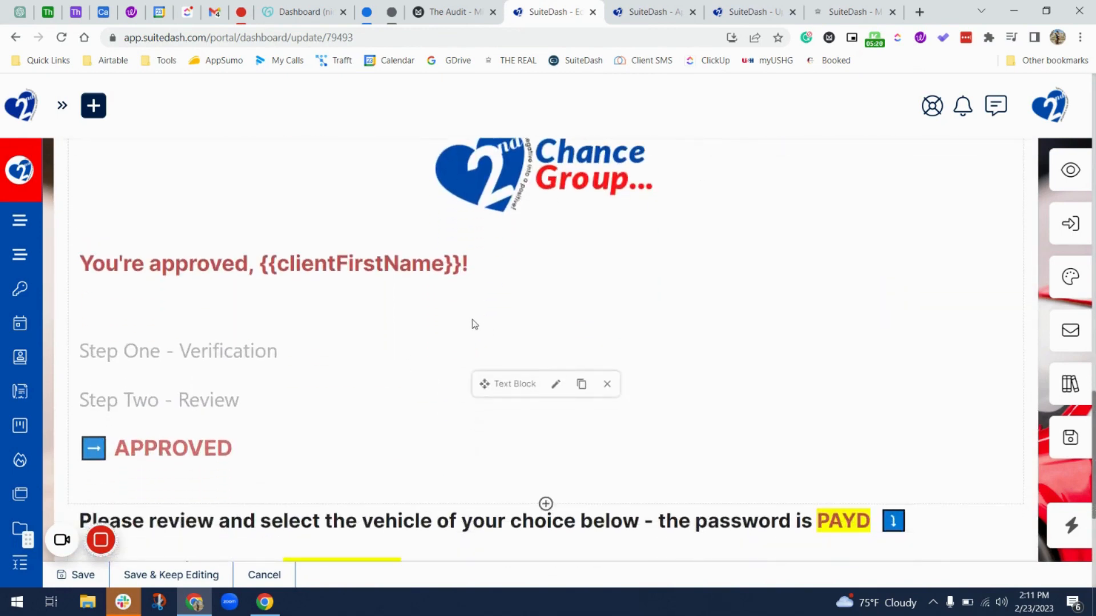
scroll(472, 324, "up", 15)
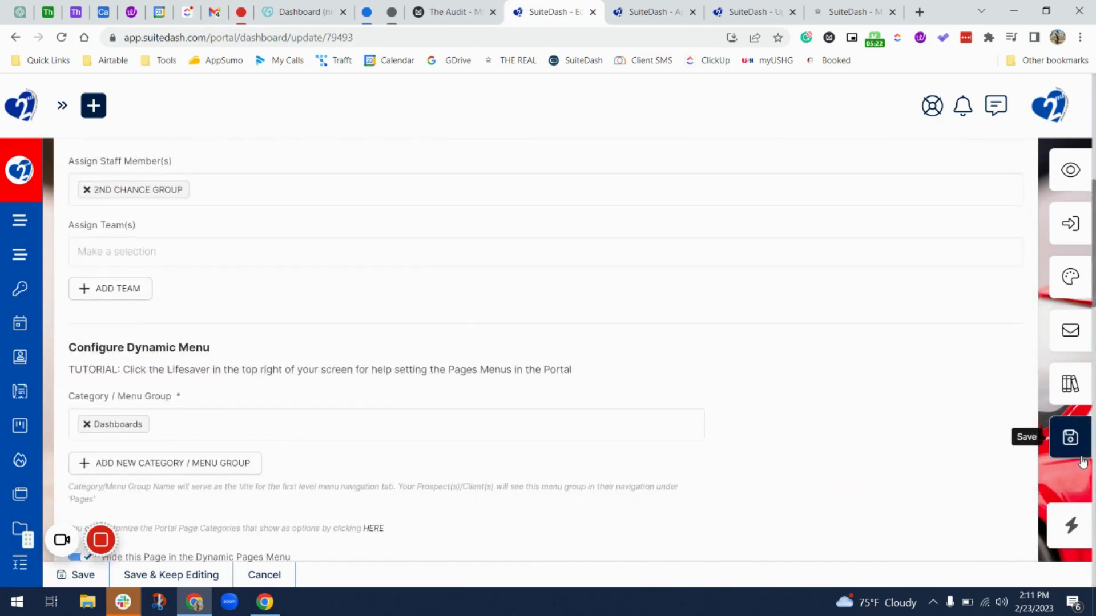
left_click(1070, 438)
left_click(547, 399)
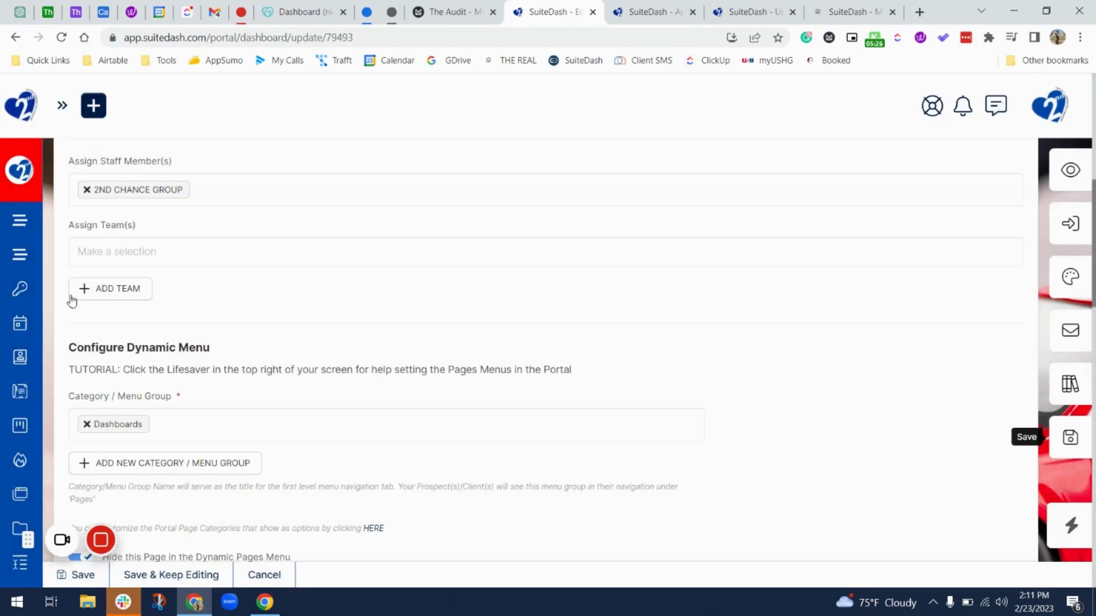
Step: Open the Request More Information form under PAYD Decision and examine its user selector, staff name and required information fields
mouse_move(34, 303)
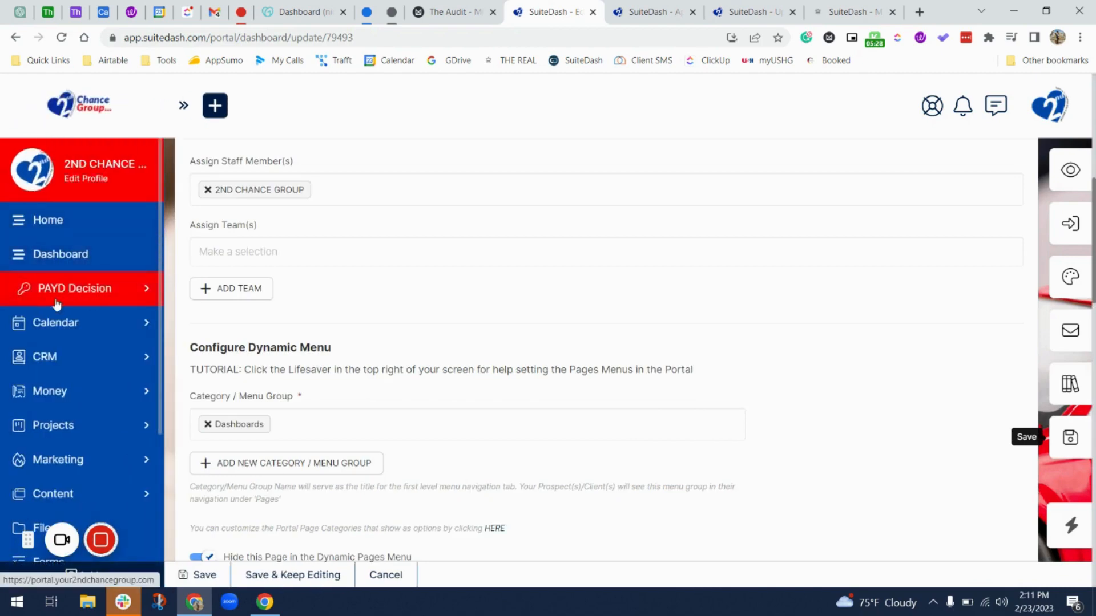
left_click(132, 294)
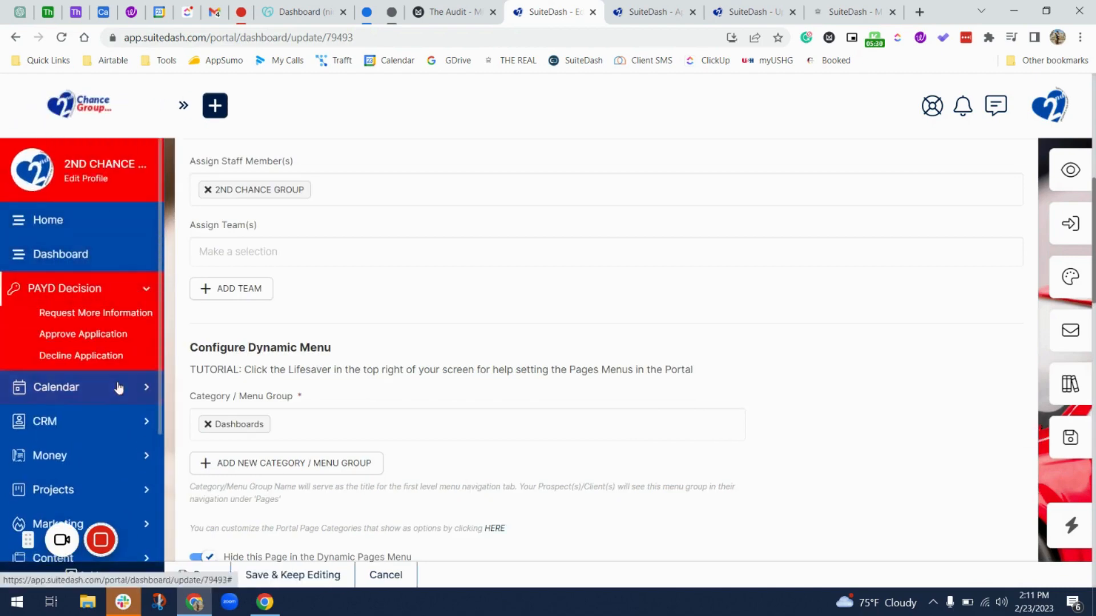
left_click(138, 316)
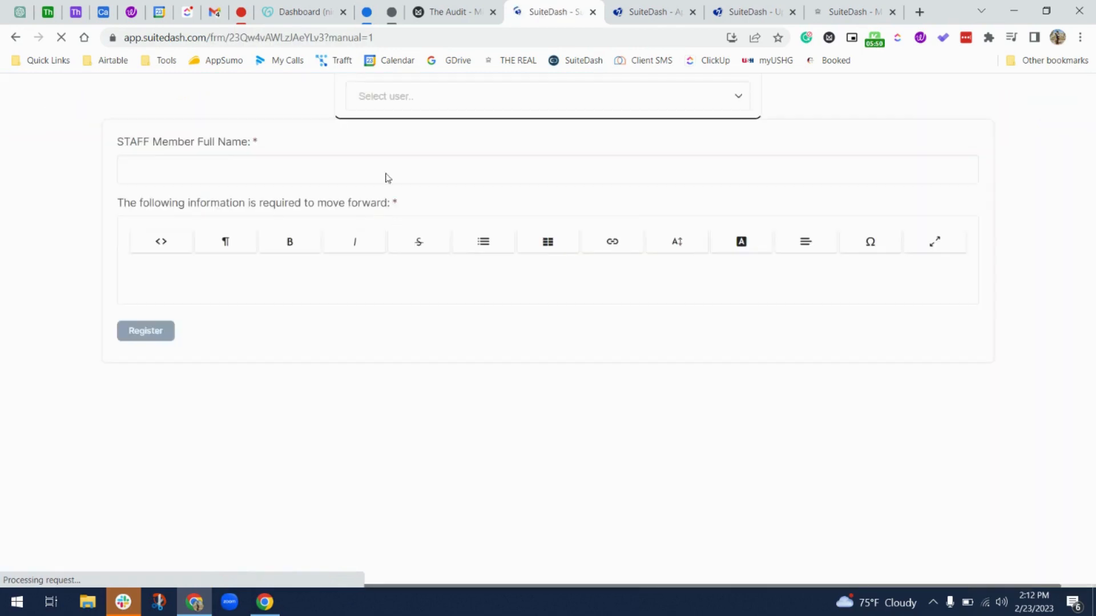
left_click(450, 98)
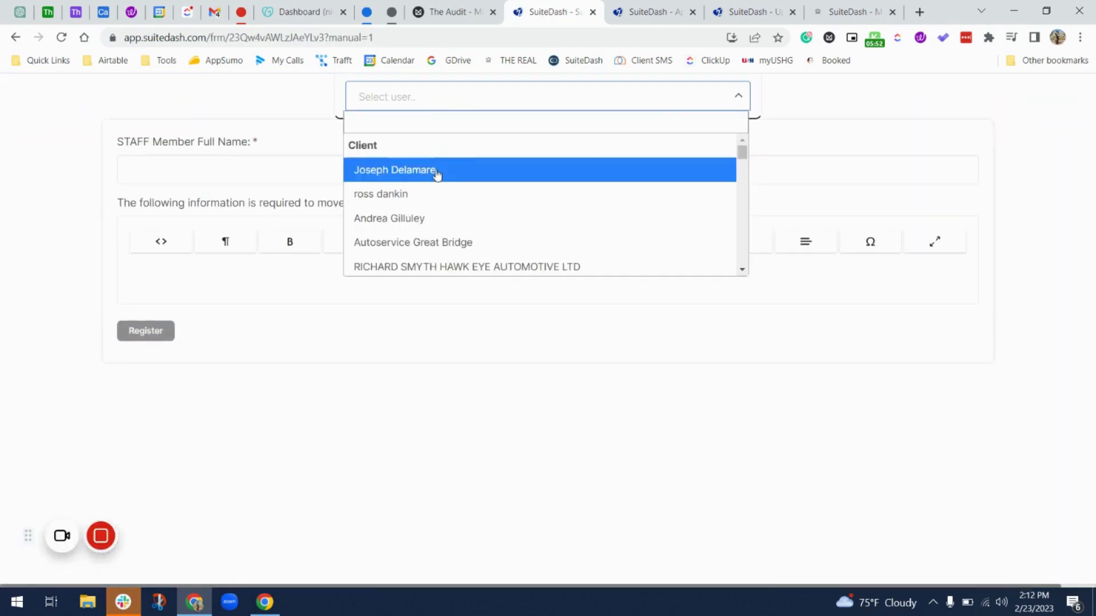
left_click(297, 121)
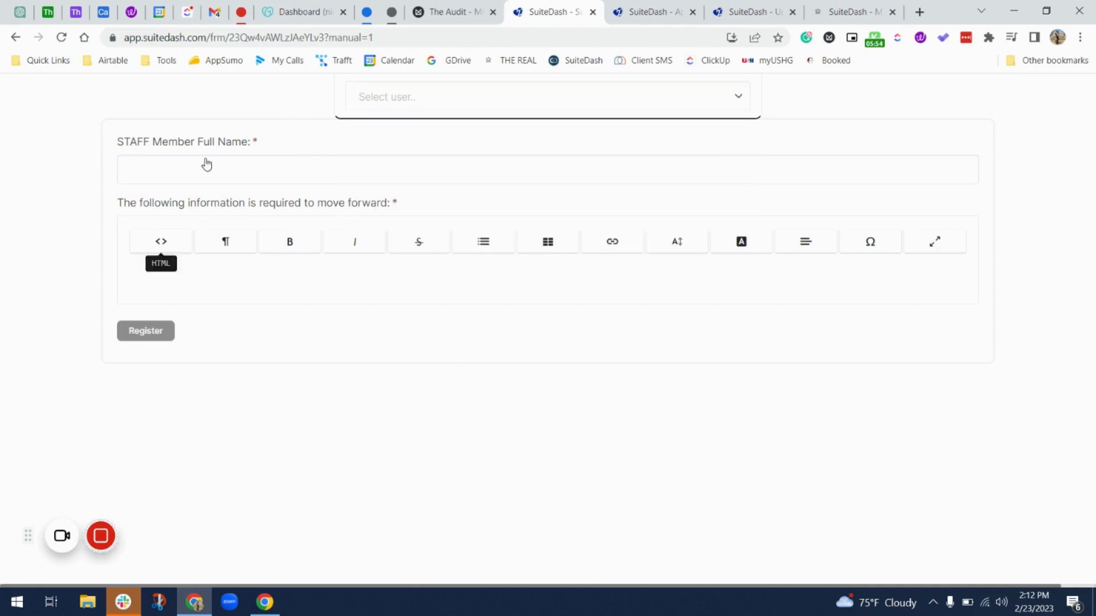
left_click(266, 167)
left_click(227, 297)
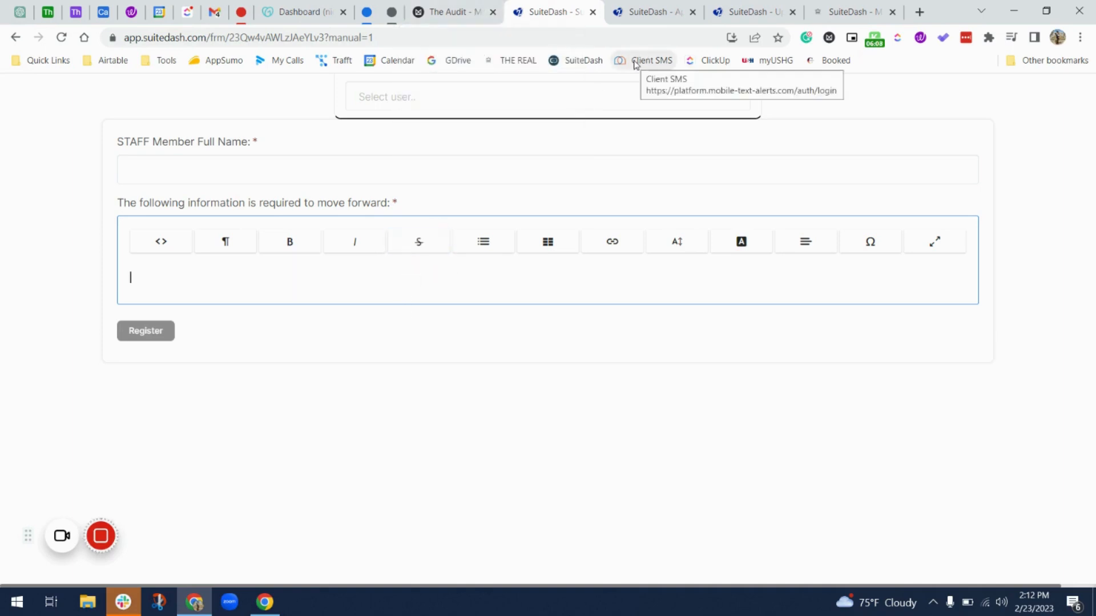
mouse_move(647, 15)
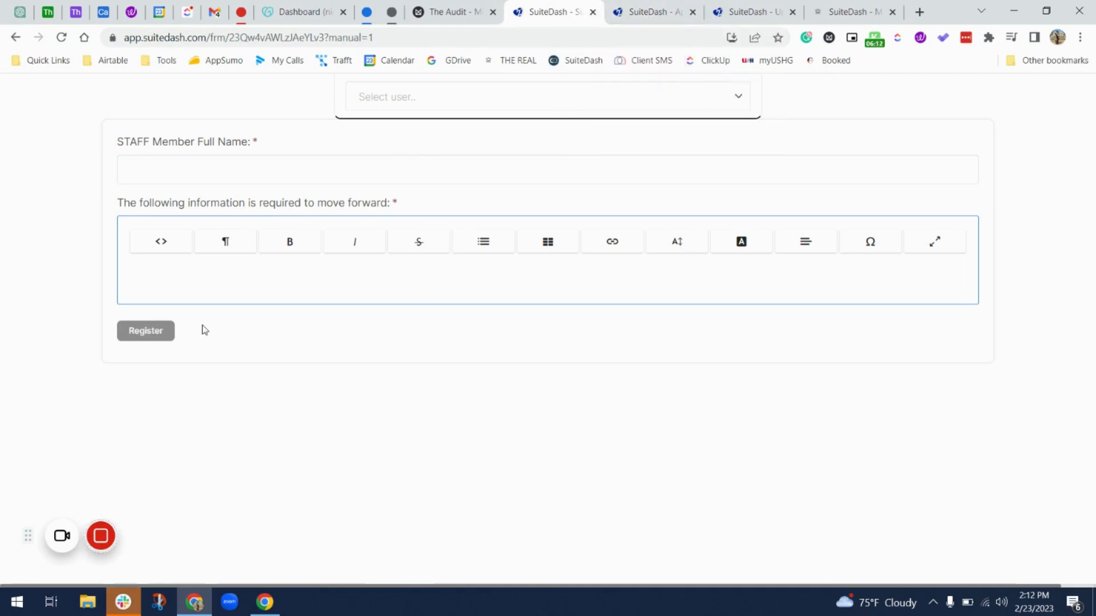
Step: Return to the Approved portal page editor and examine its circle assignment, menu settings, titles and page content
scroll(202, 330, "left", 3)
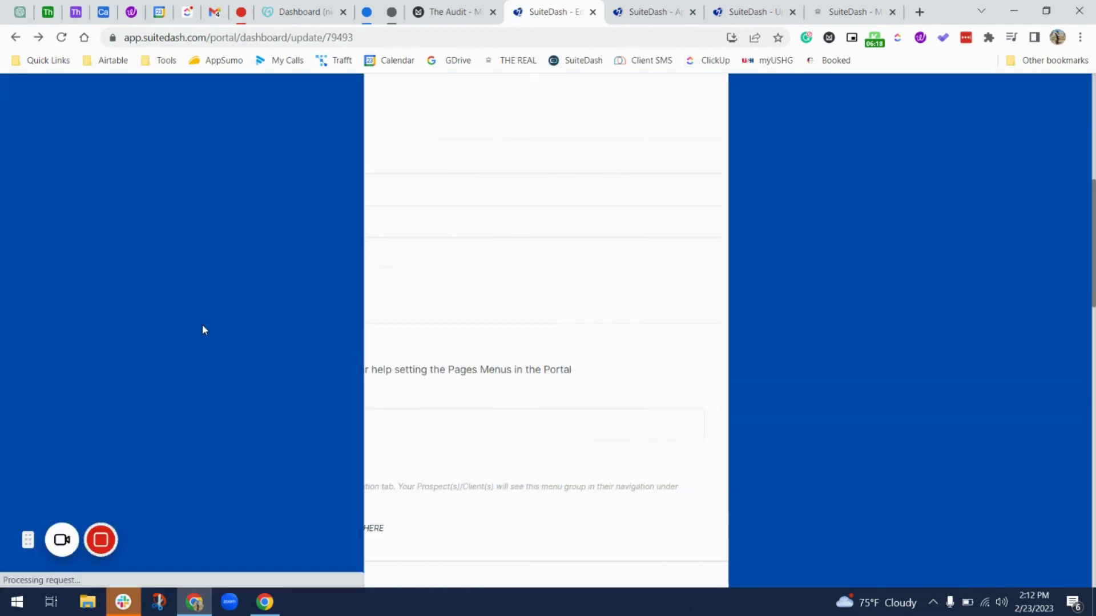
scroll(457, 281, "down", 15)
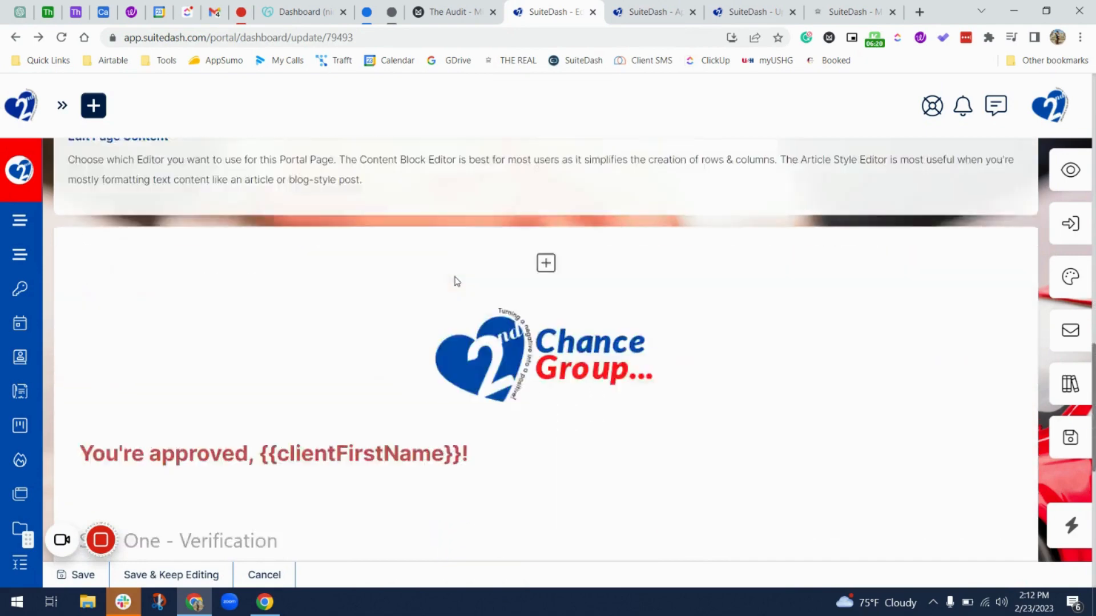
scroll(456, 280, "up", 15)
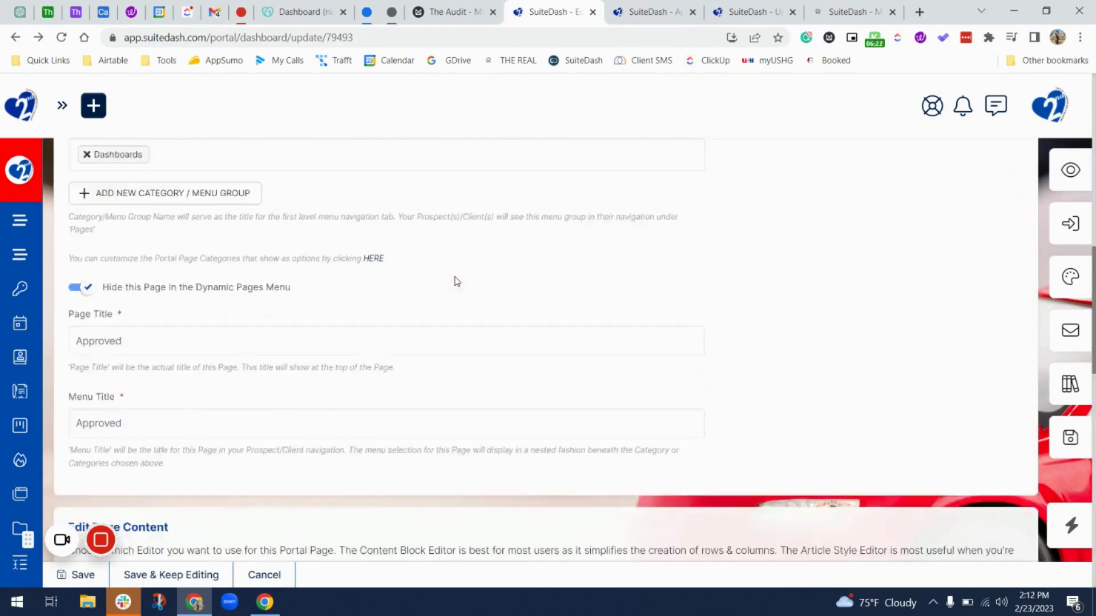
scroll(456, 278, "up", 1)
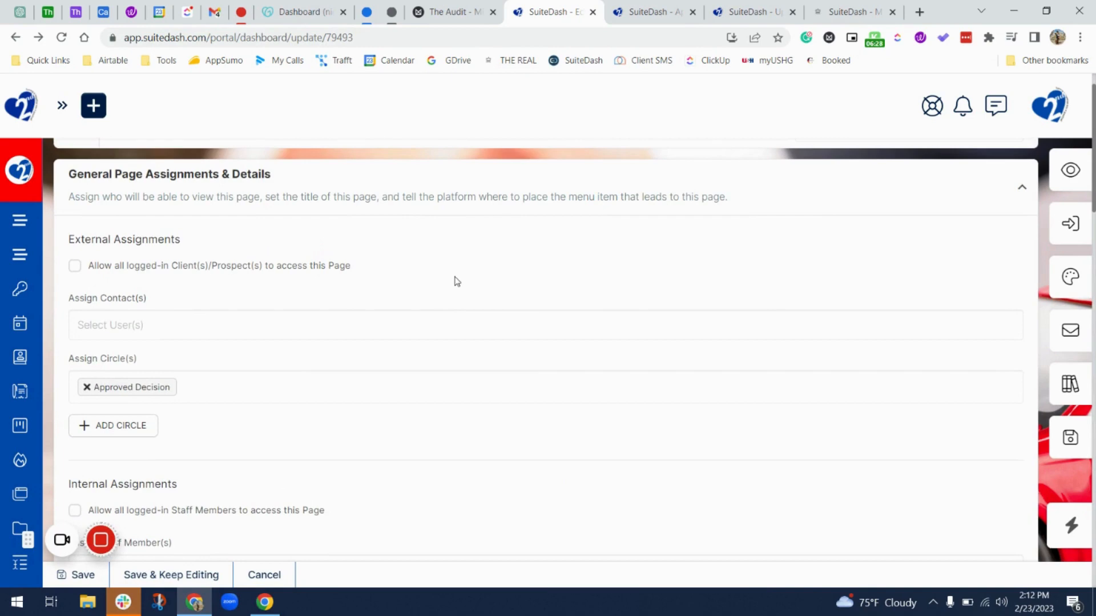
scroll(457, 281, "up", 1)
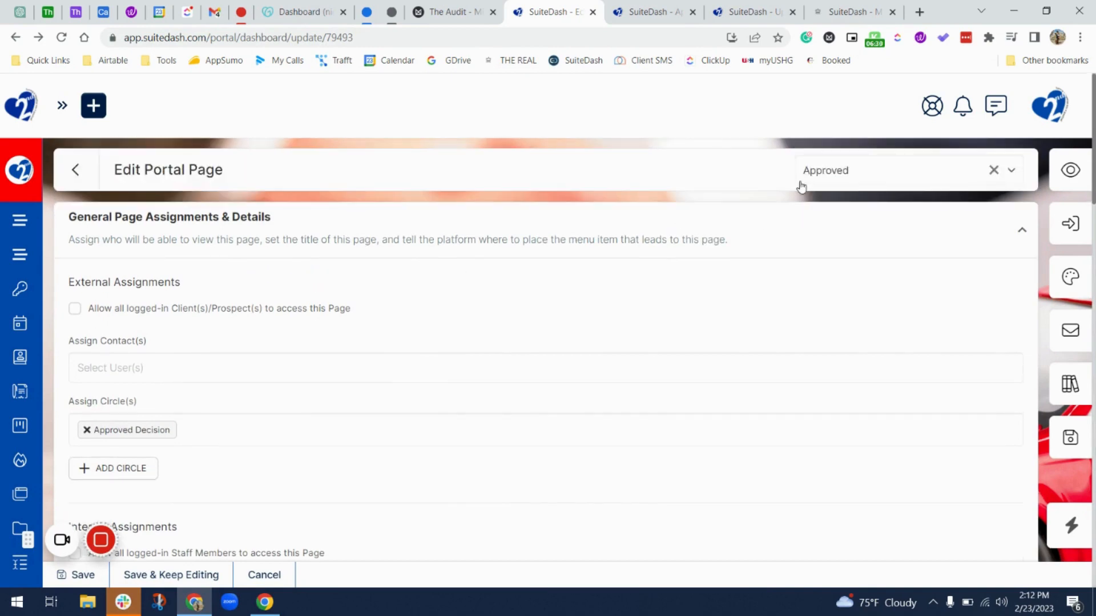
scroll(742, 336, "down", 10)
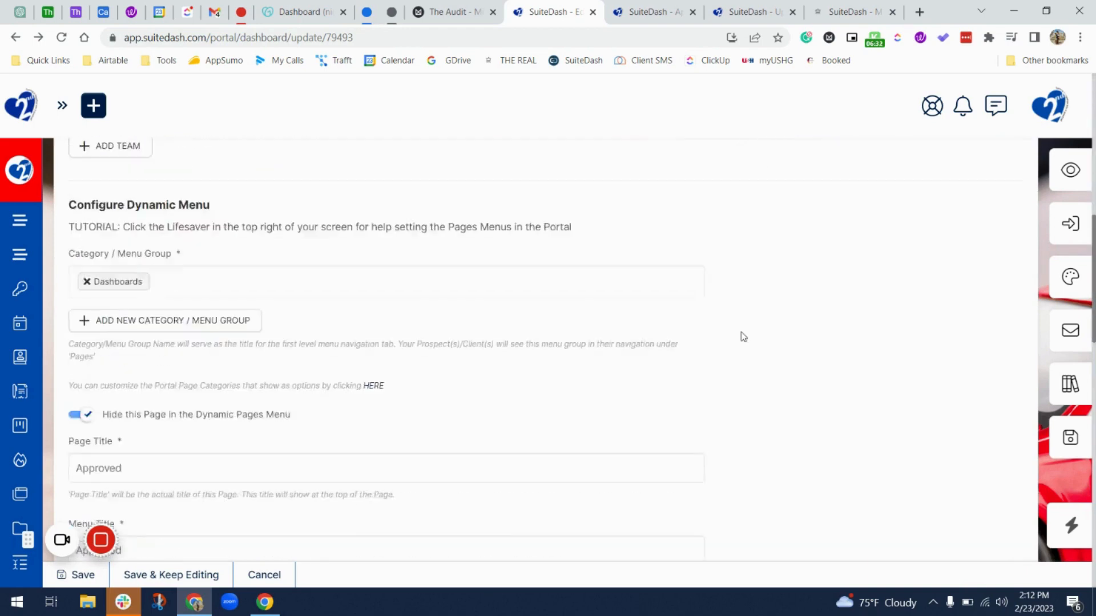
scroll(742, 335, "down", 5)
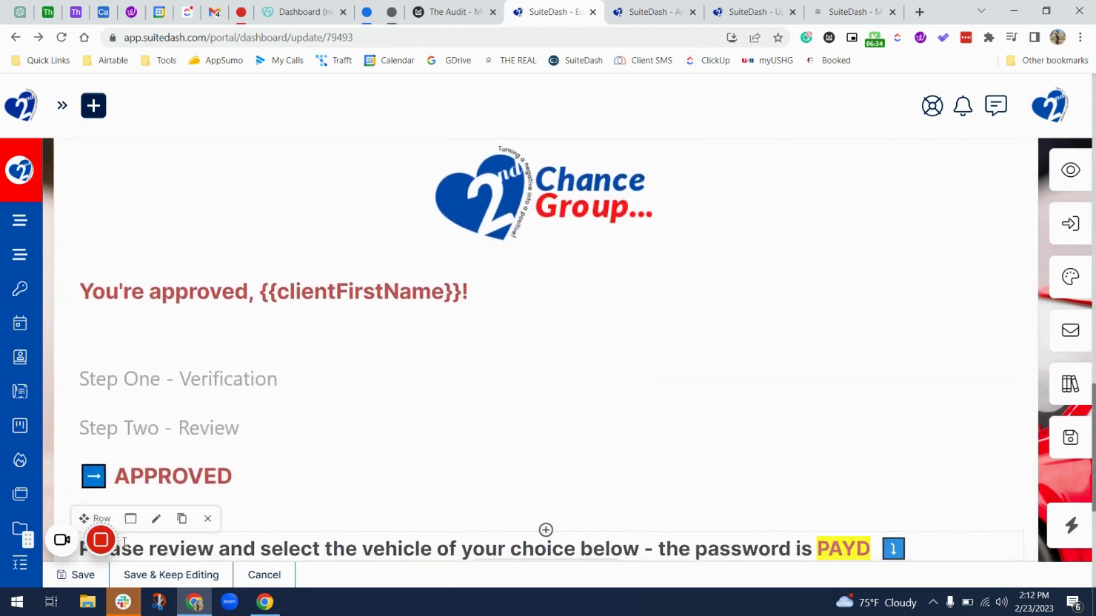